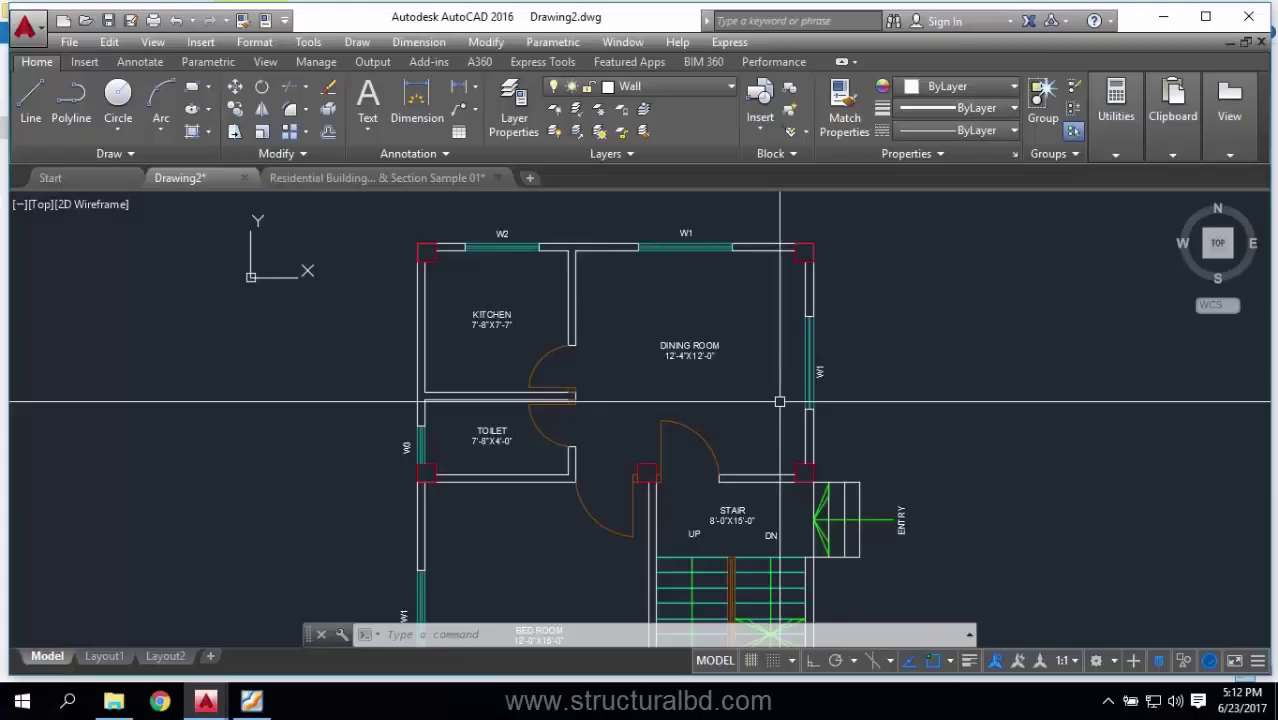
Step: Draw a polyline section line from the dining room across the W1 wall, ending in a triangular arrowhead
{"action": "scroll", "coordinate": [600, 320], "scroll_direction": "down", "scroll_amount": 2}
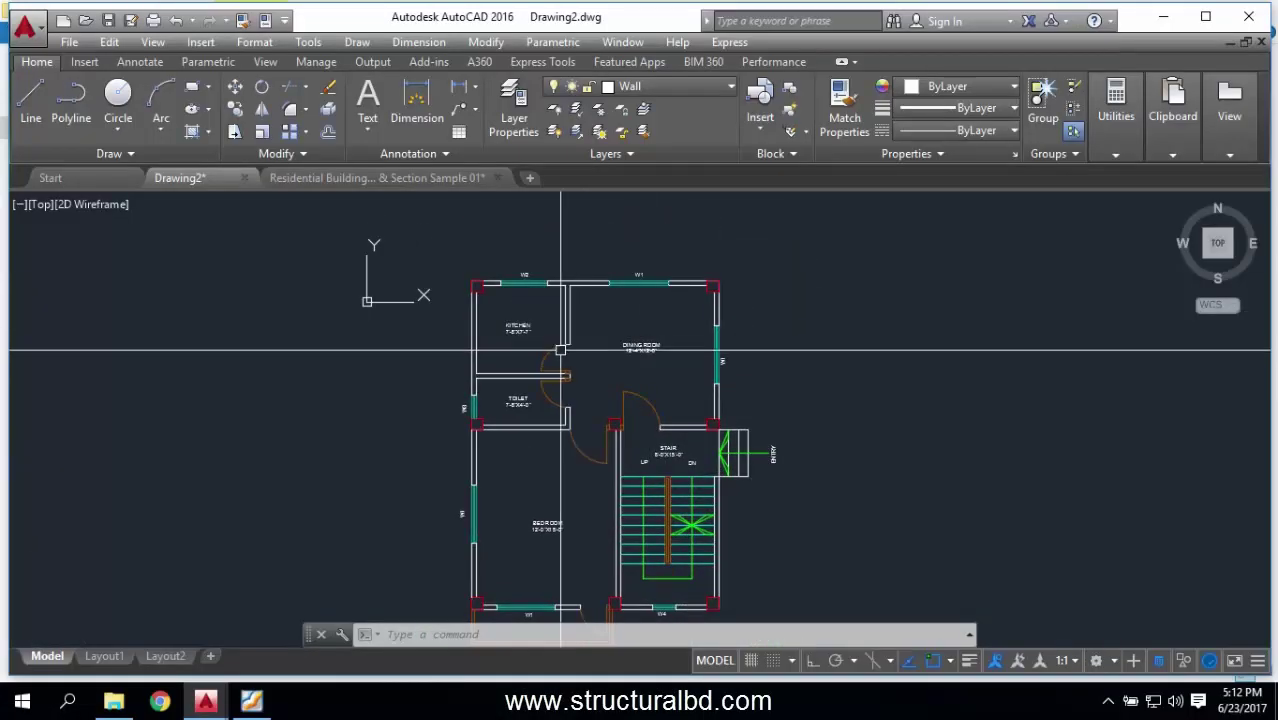
{"action": "scroll", "coordinate": [448, 364], "scroll_direction": "up", "scroll_amount": 2}
{"action": "scroll", "coordinate": [520, 360], "scroll_direction": "down", "scroll_amount": 3}
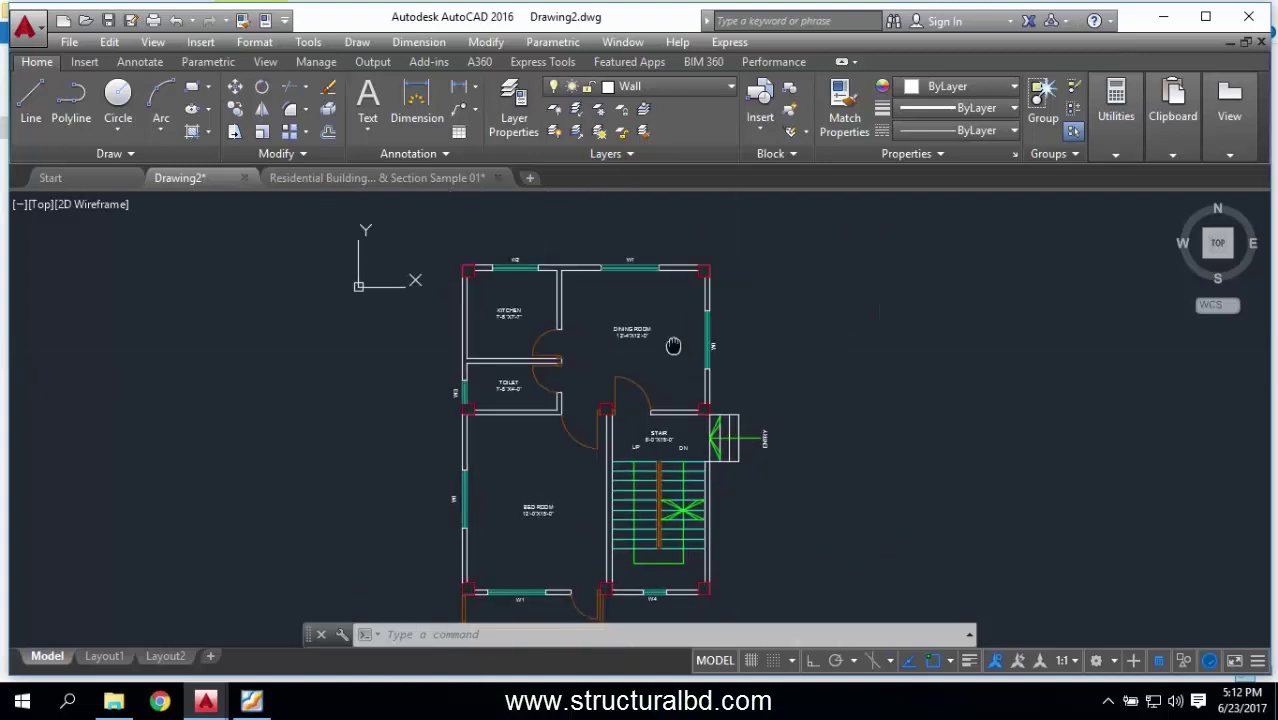
{"action": "scroll", "coordinate": [575, 453], "scroll_direction": "up", "scroll_amount": 6}
{"action": "scroll", "coordinate": [575, 453], "scroll_direction": "down", "scroll_amount": 3}
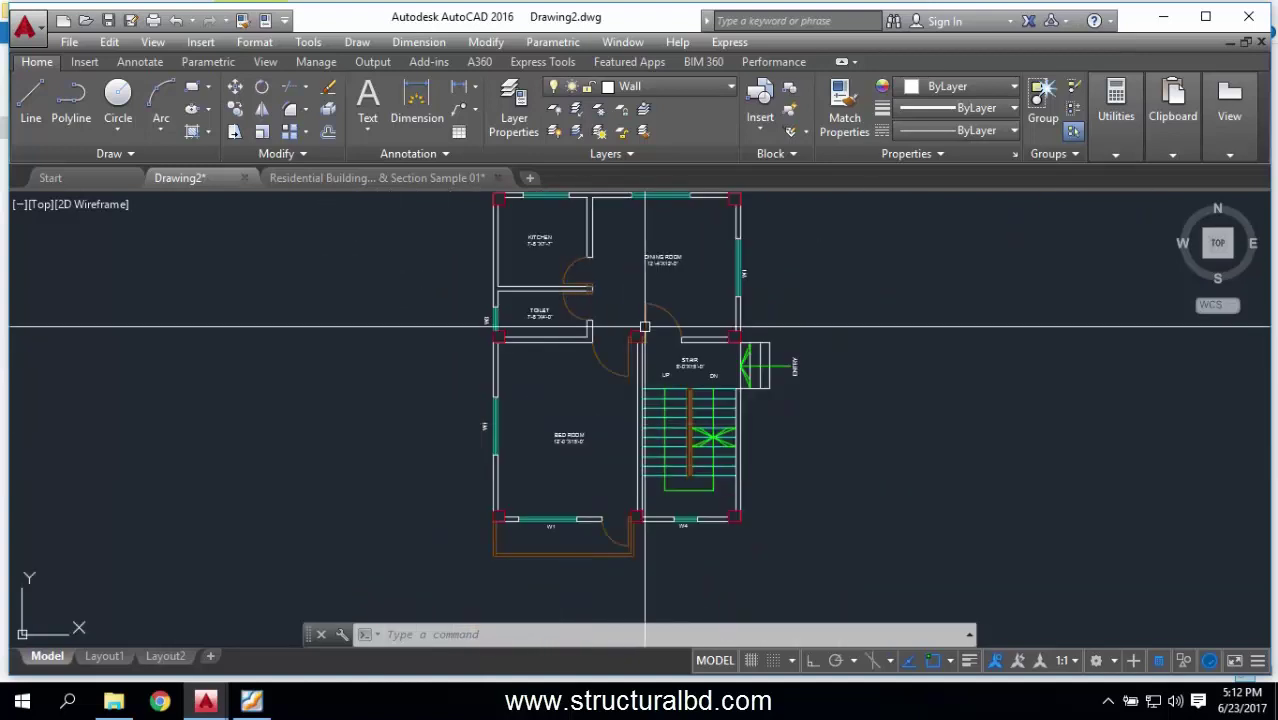
{"action": "scroll", "coordinate": [540, 317], "scroll_direction": "up", "scroll_amount": 2}
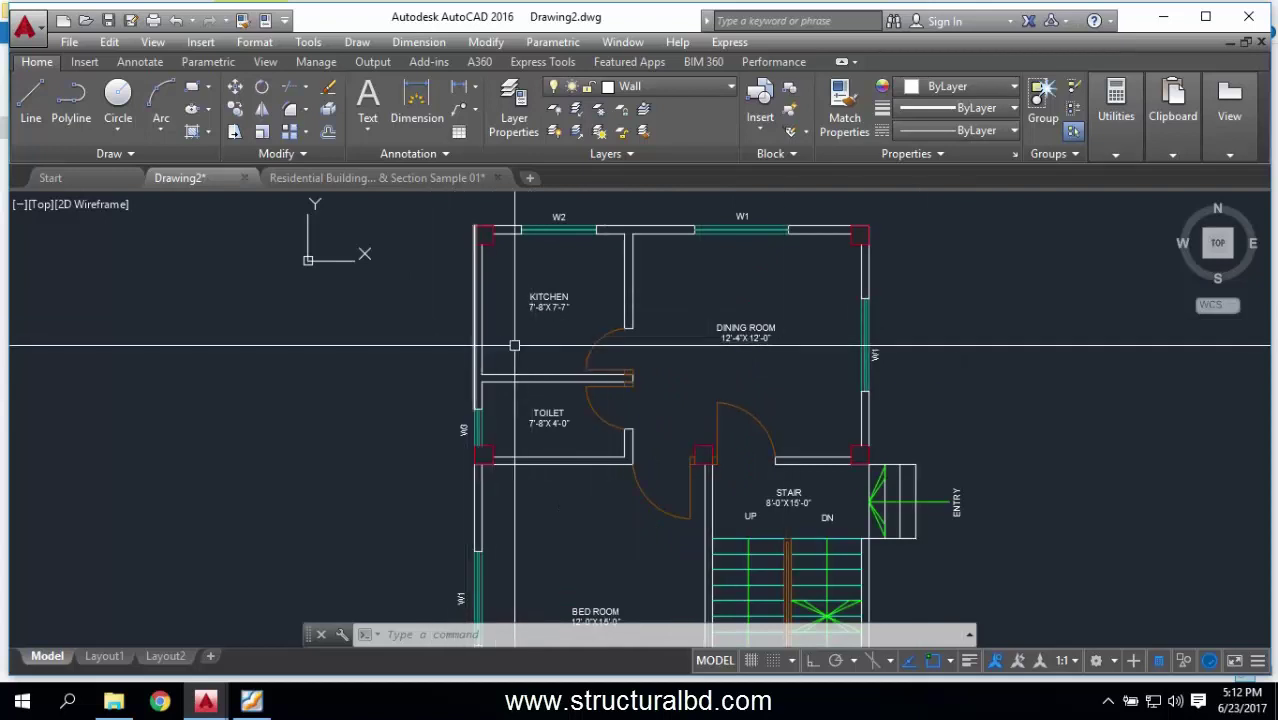
{"action": "left_click", "coordinate": [71, 100]}
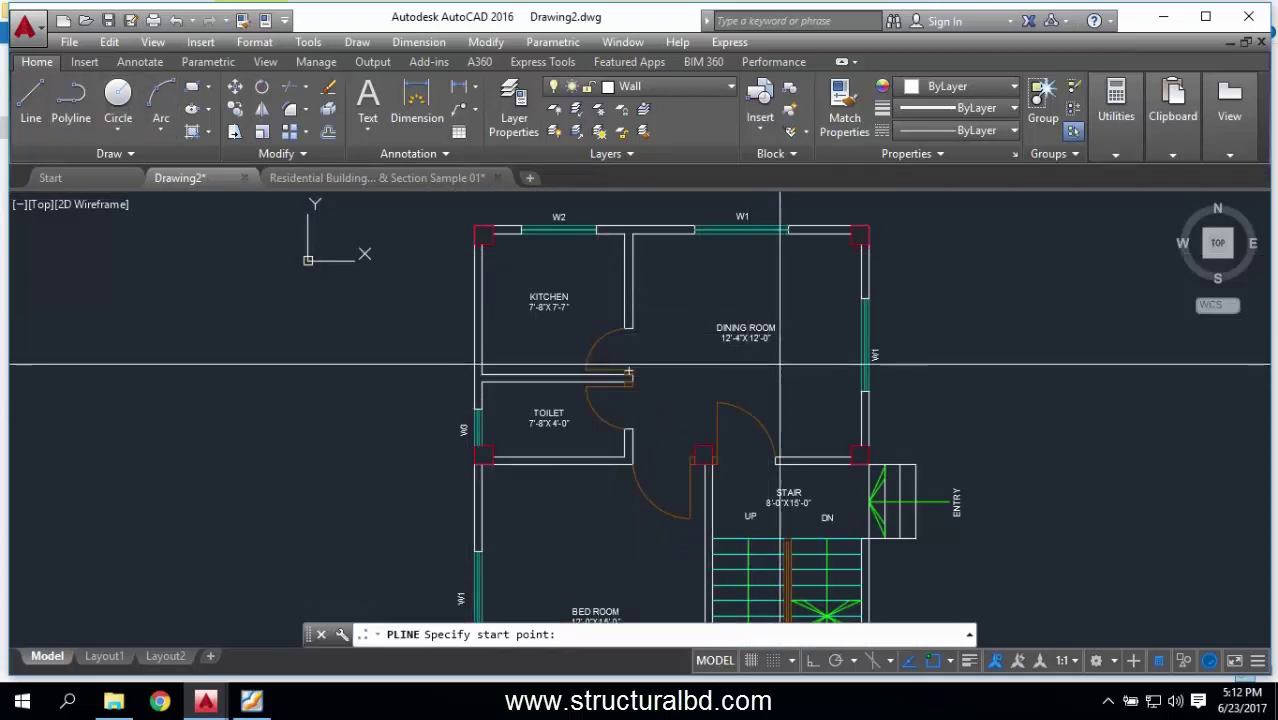
{"action": "scroll", "coordinate": [700, 360], "scroll_direction": "up", "scroll_amount": 2}
{"action": "left_click", "coordinate": [729, 336]}
{"action": "scroll", "coordinate": [760, 360], "scroll_direction": "up", "scroll_amount": 1}
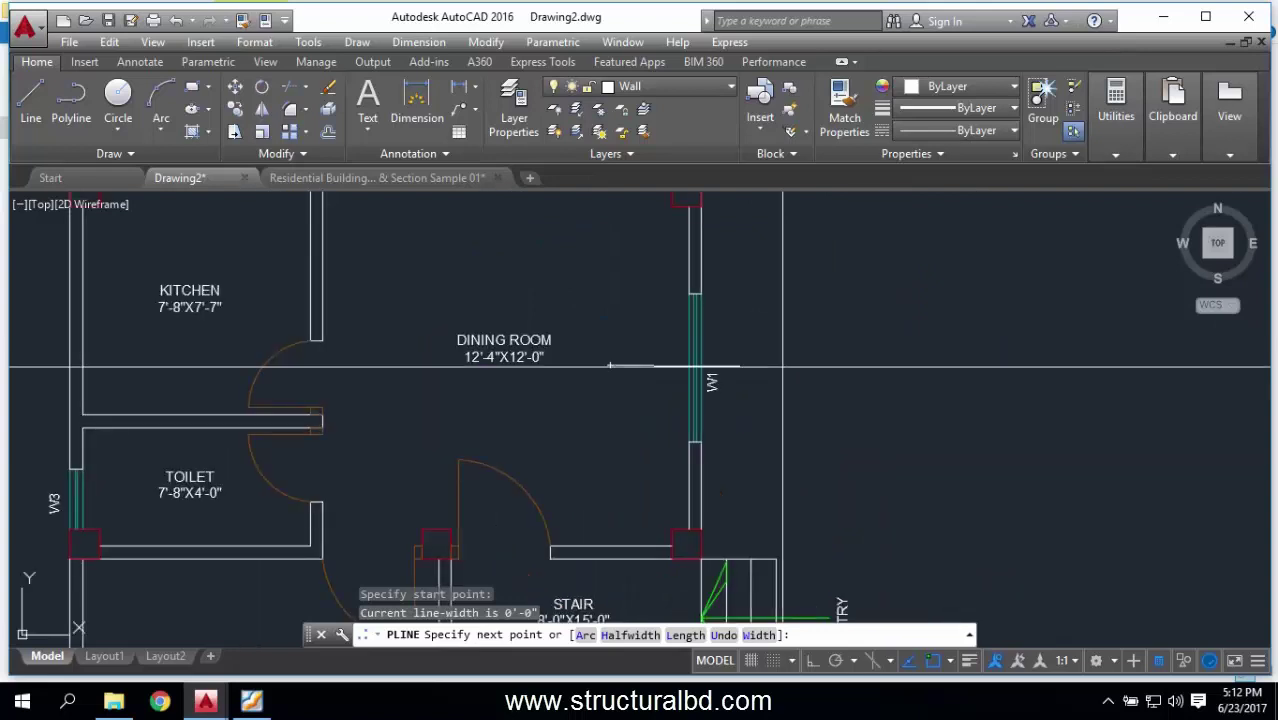
{"action": "scroll", "coordinate": [795, 360], "scroll_direction": "up", "scroll_amount": 4}
{"action": "left_click", "coordinate": [793, 357]}
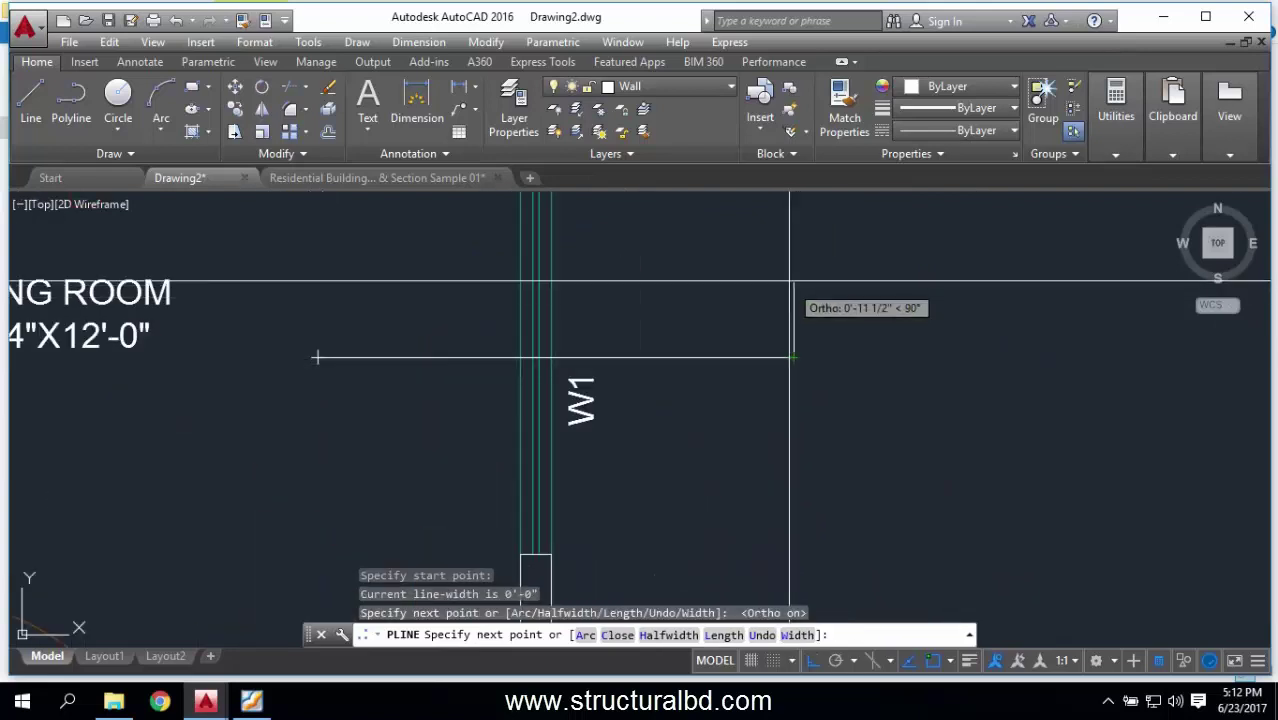
{"action": "left_click", "coordinate": [793, 277]}
{"action": "left_click", "coordinate": [748, 357]}
{"action": "key", "text": "Escape"}
Step: Select the section marker and mirror it to the kitchen side, keeping the original
{"action": "scroll", "coordinate": [786, 410], "scroll_direction": "down", "scroll_amount": 4}
{"action": "scroll", "coordinate": [786, 410], "scroll_direction": "up", "scroll_amount": 4}
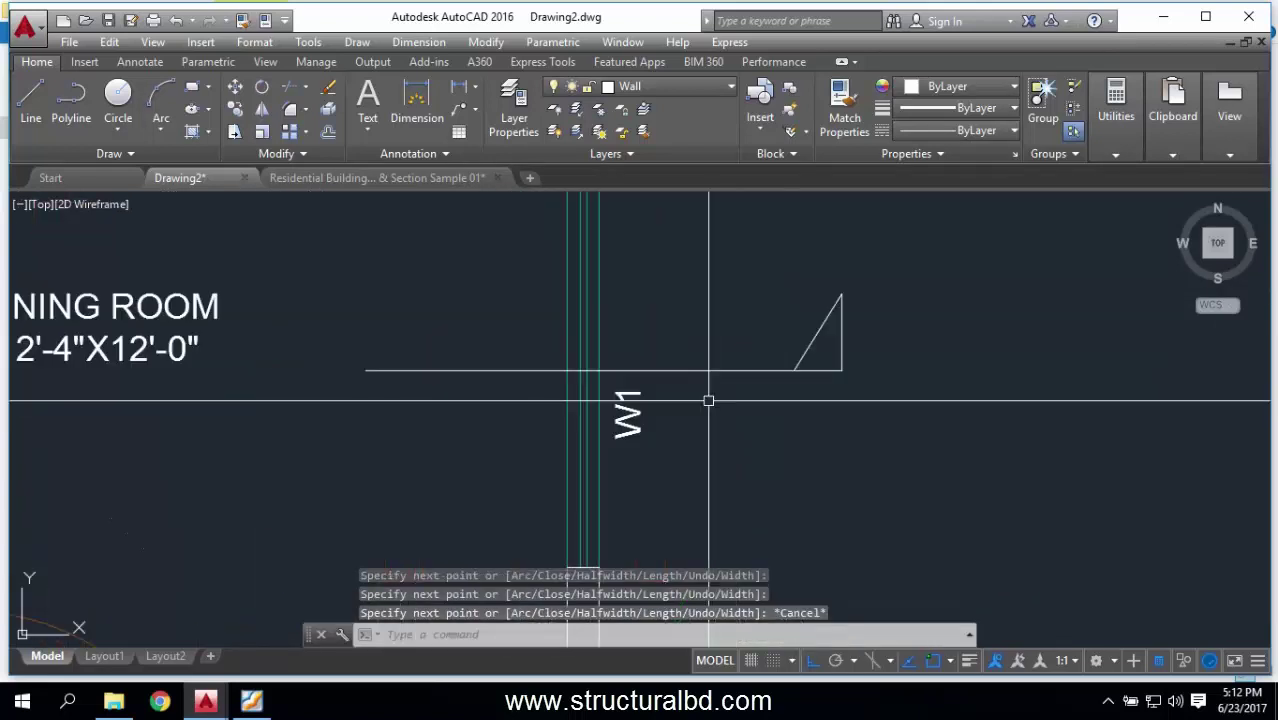
{"action": "left_click", "coordinate": [886, 402]}
{"action": "left_click", "coordinate": [779, 288]}
{"action": "scroll", "coordinate": [815, 380], "scroll_direction": "down", "scroll_amount": 4}
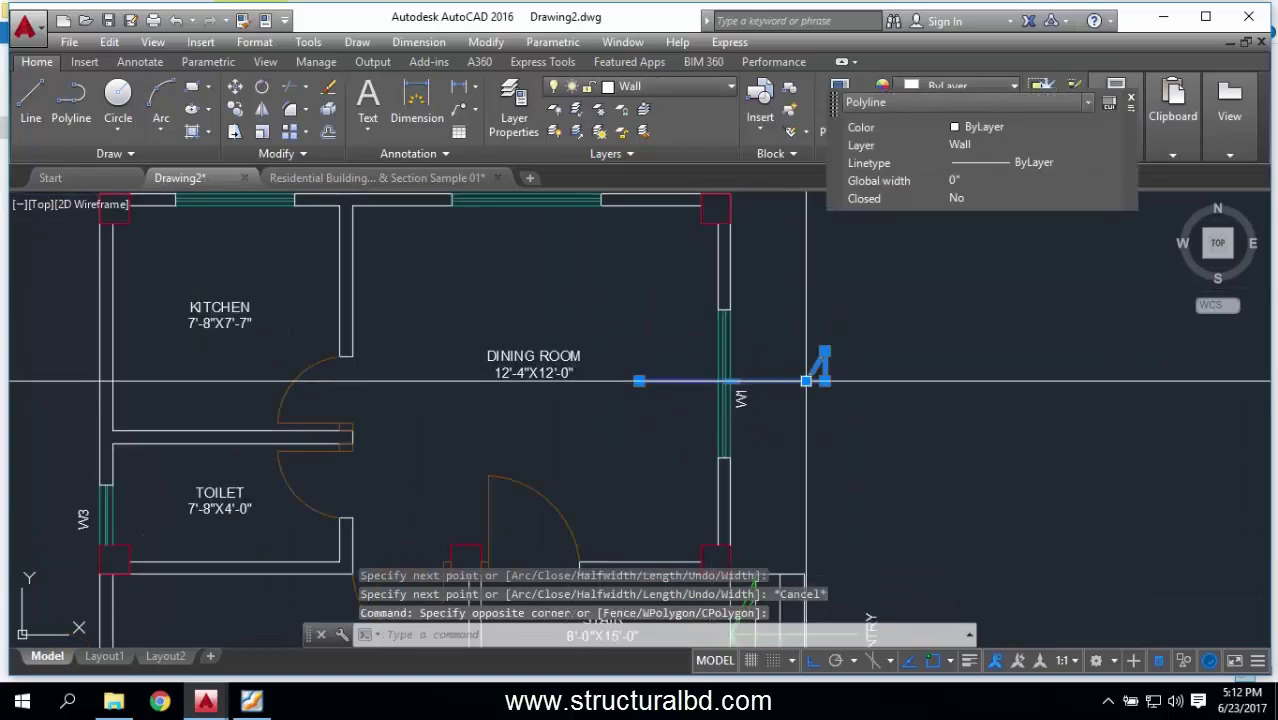
{"action": "key", "text": "Escape"}
{"action": "left_click", "coordinate": [835, 419]}
{"action": "left_click", "coordinate": [796, 336]}
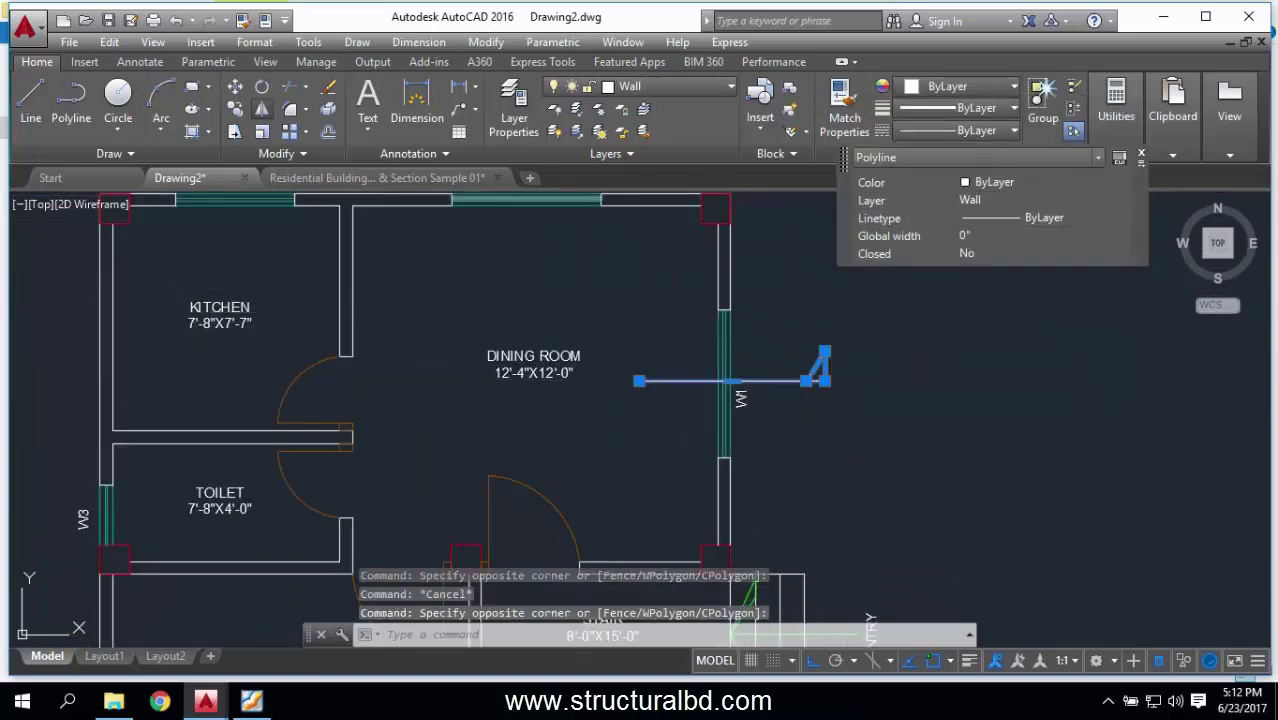
{"action": "scroll", "coordinate": [385, 371], "scroll_direction": "down", "scroll_amount": 3}
{"action": "left_click", "coordinate": [261, 109]}
{"action": "left_click", "coordinate": [533, 265]}
{"action": "left_click", "coordinate": [530, 243]}
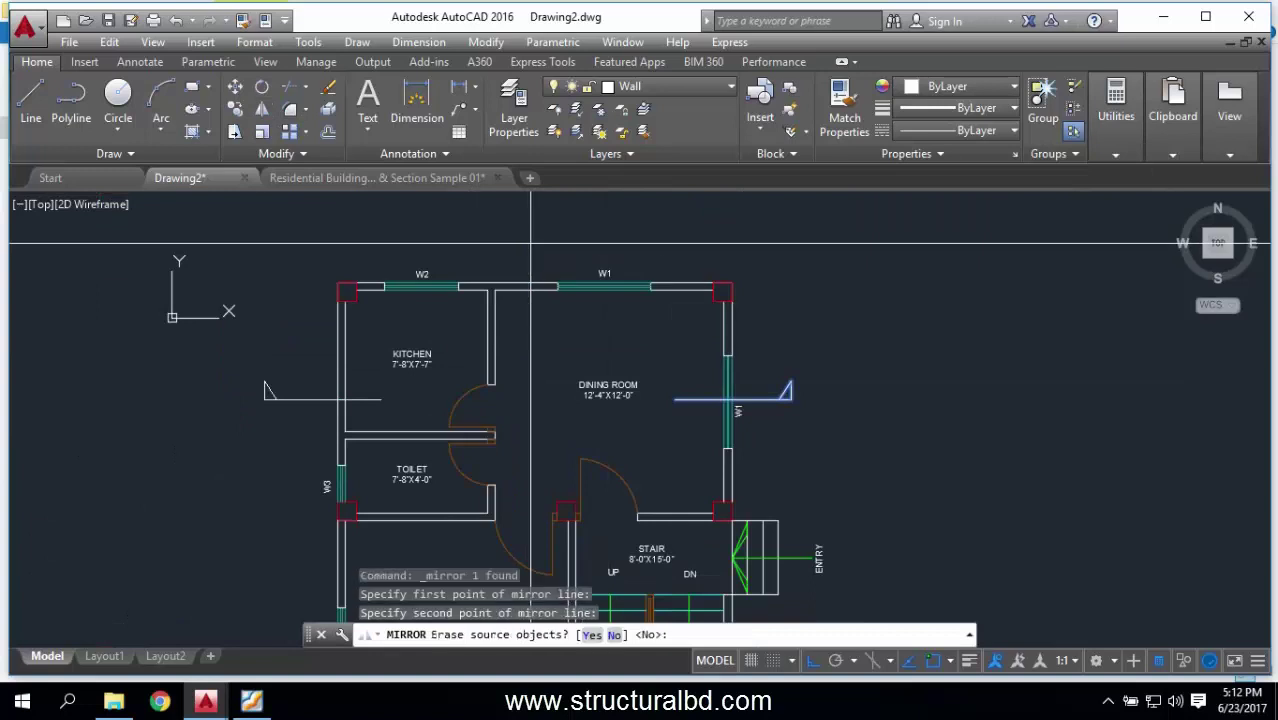
{"action": "key", "text": "Return"}
{"action": "scroll", "coordinate": [420, 272], "scroll_direction": "up", "scroll_amount": 5}
Step: Copy the W2 window label beside the left section marker
{"action": "left_click", "coordinate": [430, 285]}
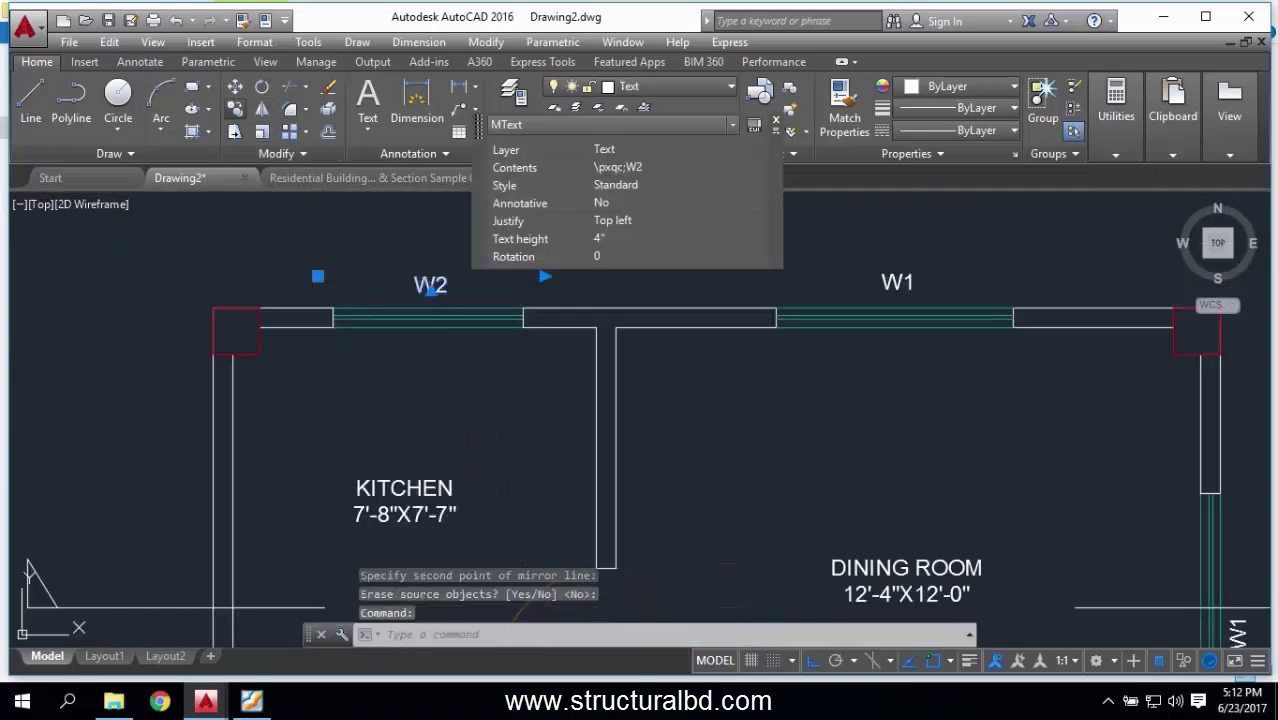
{"action": "left_click", "coordinate": [234, 109]}
{"action": "left_click", "coordinate": [447, 286]}
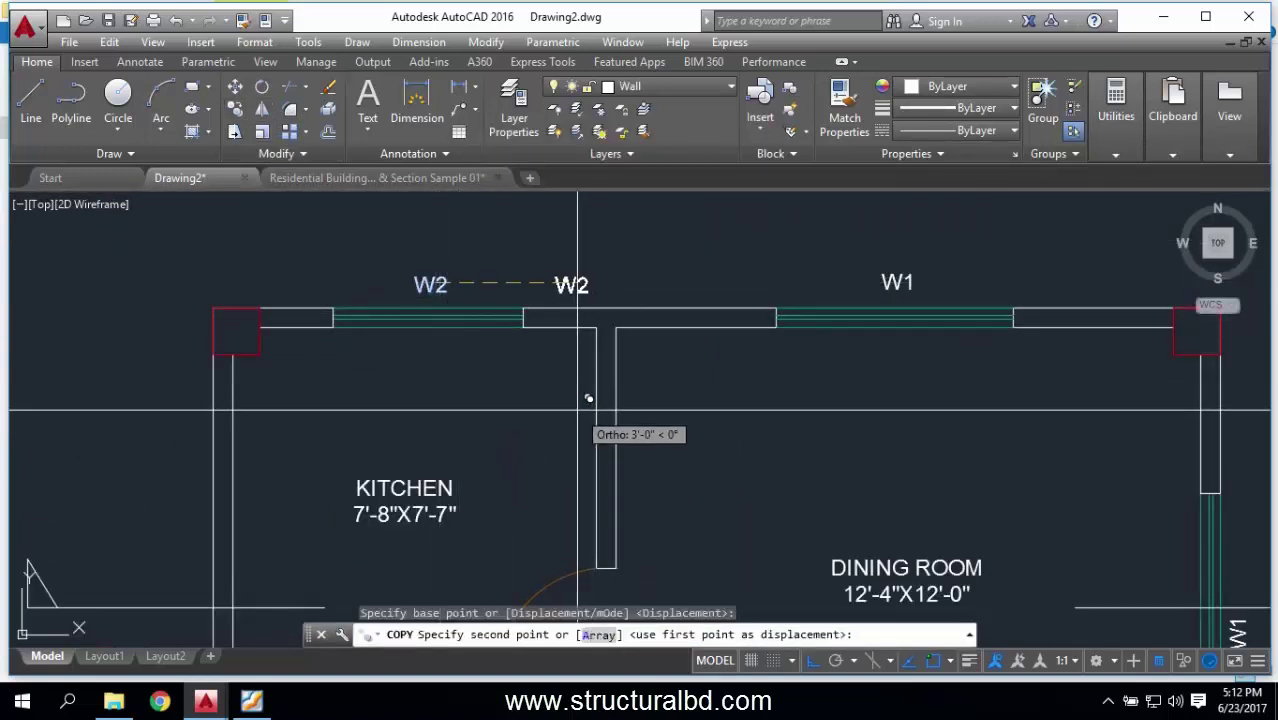
{"action": "scroll", "coordinate": [560, 395], "scroll_direction": "down", "scroll_amount": 2}
{"action": "key", "text": "F8"}
{"action": "scroll", "coordinate": [305, 475], "scroll_direction": "up", "scroll_amount": 3}
{"action": "left_click", "coordinate": [290, 497]}
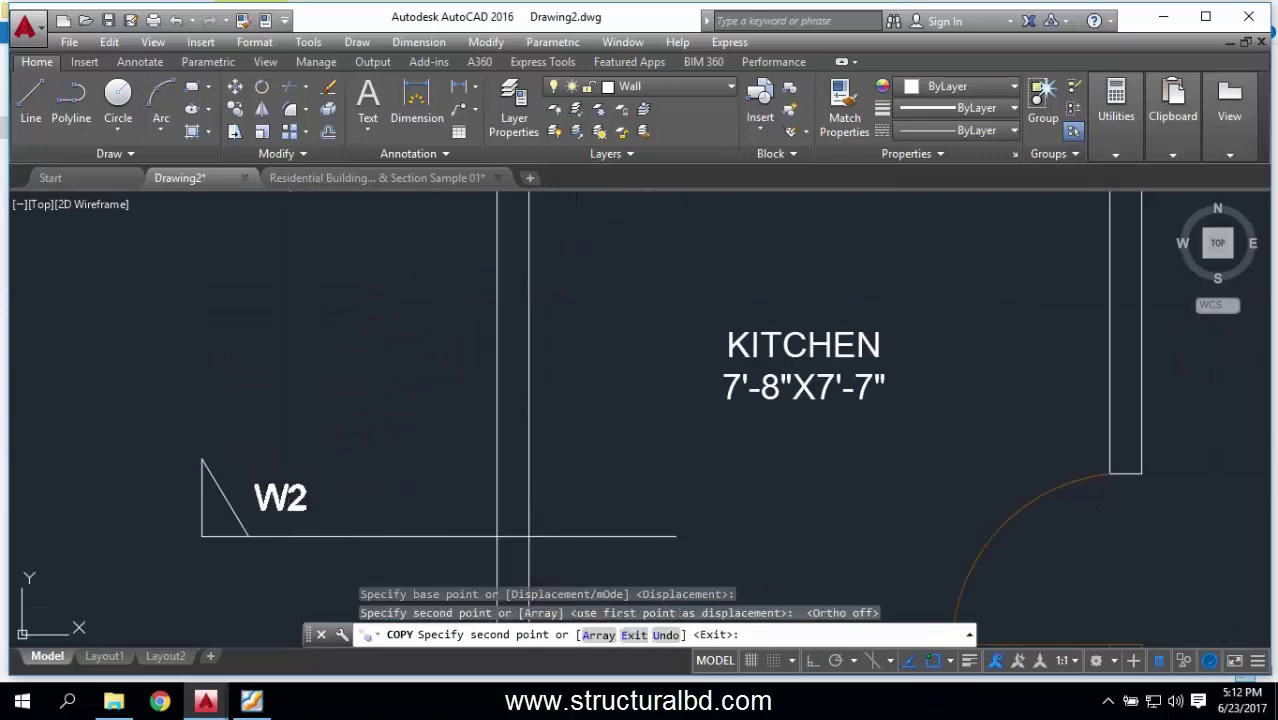
{"action": "key", "text": "Return"}
Step: Change the copied label's text to X and move it nearer the arrowhead
{"action": "double_click", "coordinate": [280, 497]}
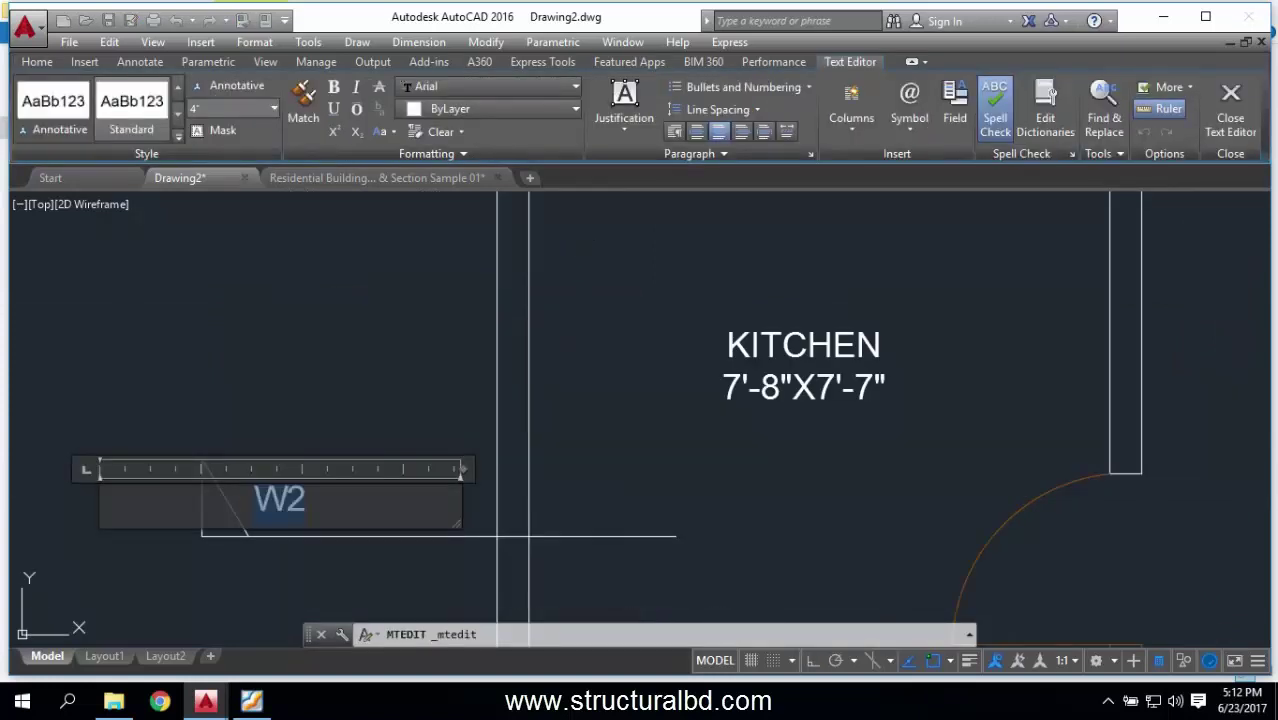
{"action": "left_click", "coordinate": [308, 366]}
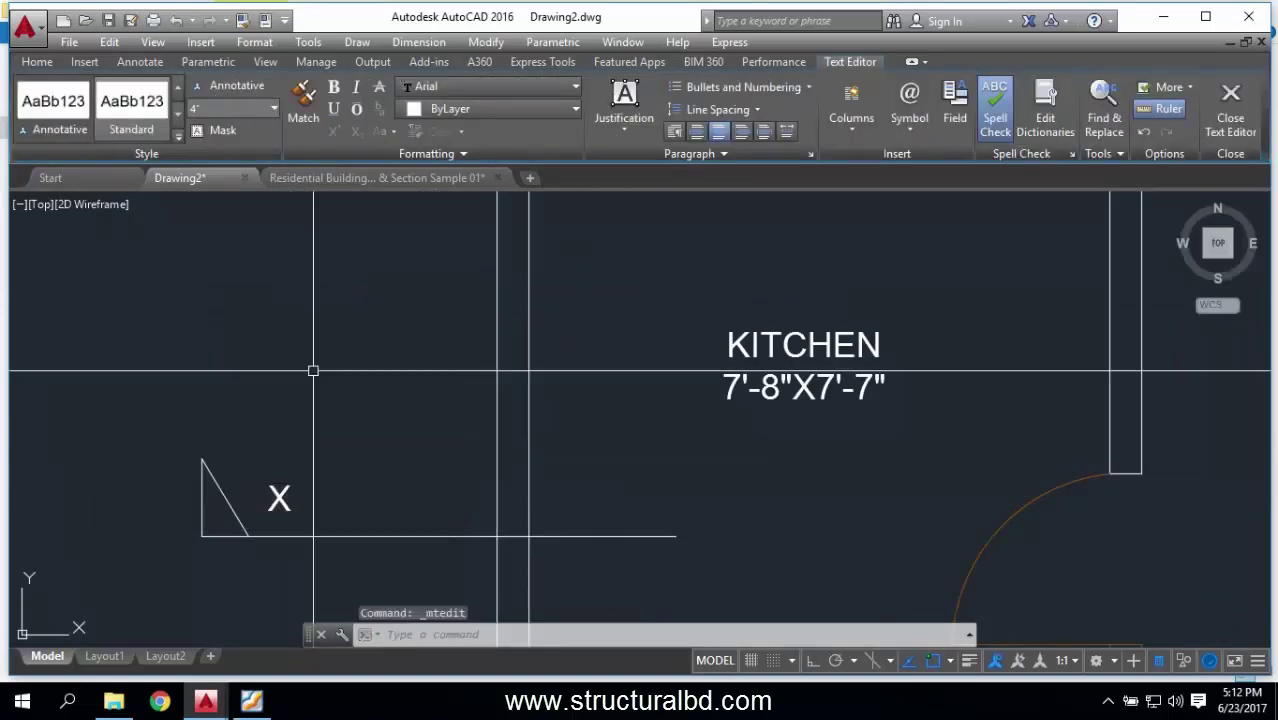
{"action": "left_click", "coordinate": [278, 499]}
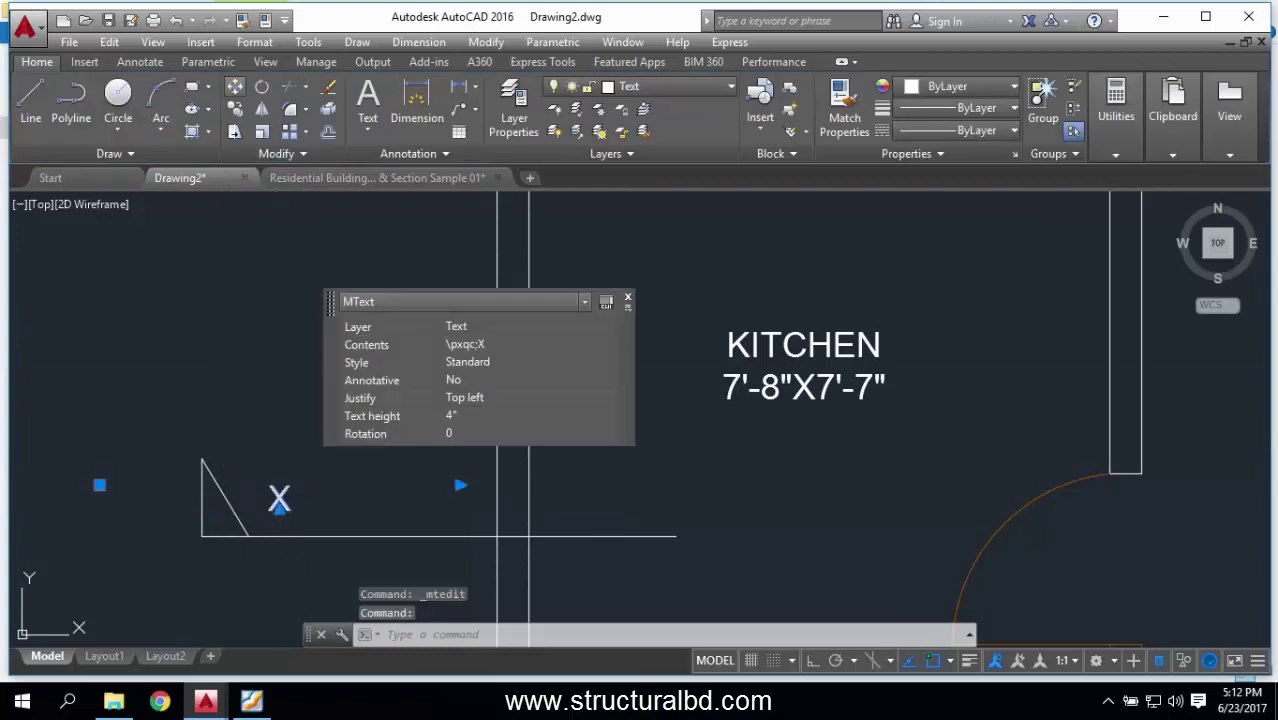
{"action": "type", "text": "m"}
{"action": "key", "text": "Return"}
{"action": "left_click", "coordinate": [278, 499]}
{"action": "left_click", "coordinate": [253, 473]}
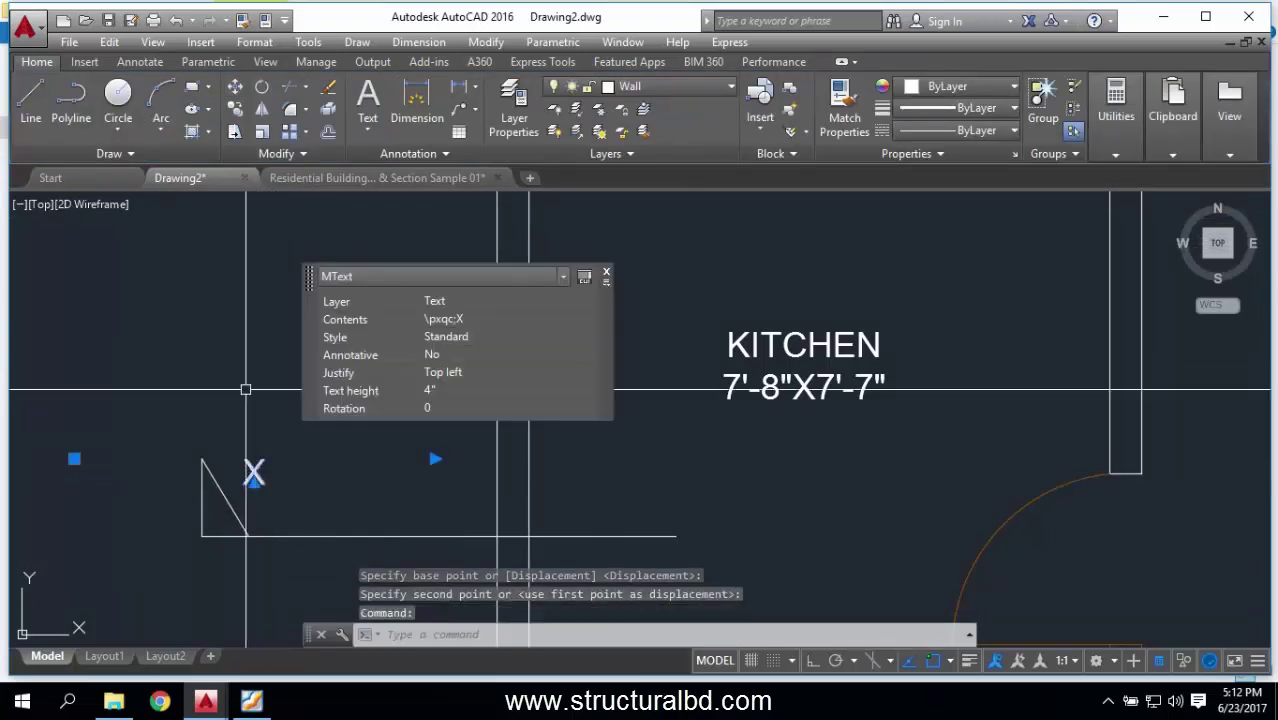
Step: Copy the X label beside the right section marker and pan the whole plan back into view
{"action": "type", "text": "co"}
{"action": "key", "text": "Return"}
{"action": "left_click", "coordinate": [254, 471]}
{"action": "scroll", "coordinate": [254, 471], "scroll_direction": "down", "scroll_amount": 6}
{"action": "middle_click_drag", "start_coordinate": [748, 411], "coordinate": [448, 397]}
{"action": "scroll", "coordinate": [430, 410], "scroll_direction": "up", "scroll_amount": 4}
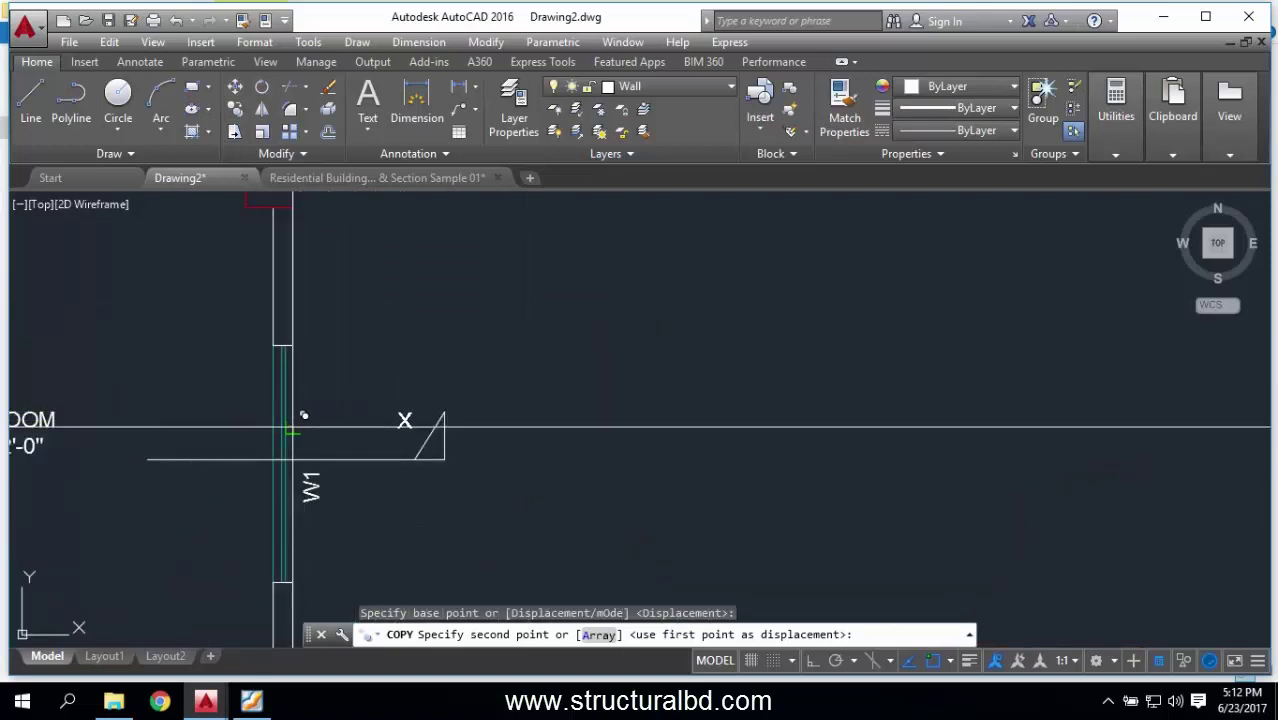
{"action": "left_click", "coordinate": [290, 428]}
{"action": "key", "text": "Escape"}
{"action": "scroll", "coordinate": [650, 408], "scroll_direction": "down", "scroll_amount": 5}
{"action": "middle_click_drag", "start_coordinate": [582, 335], "coordinate": [567, 413]}
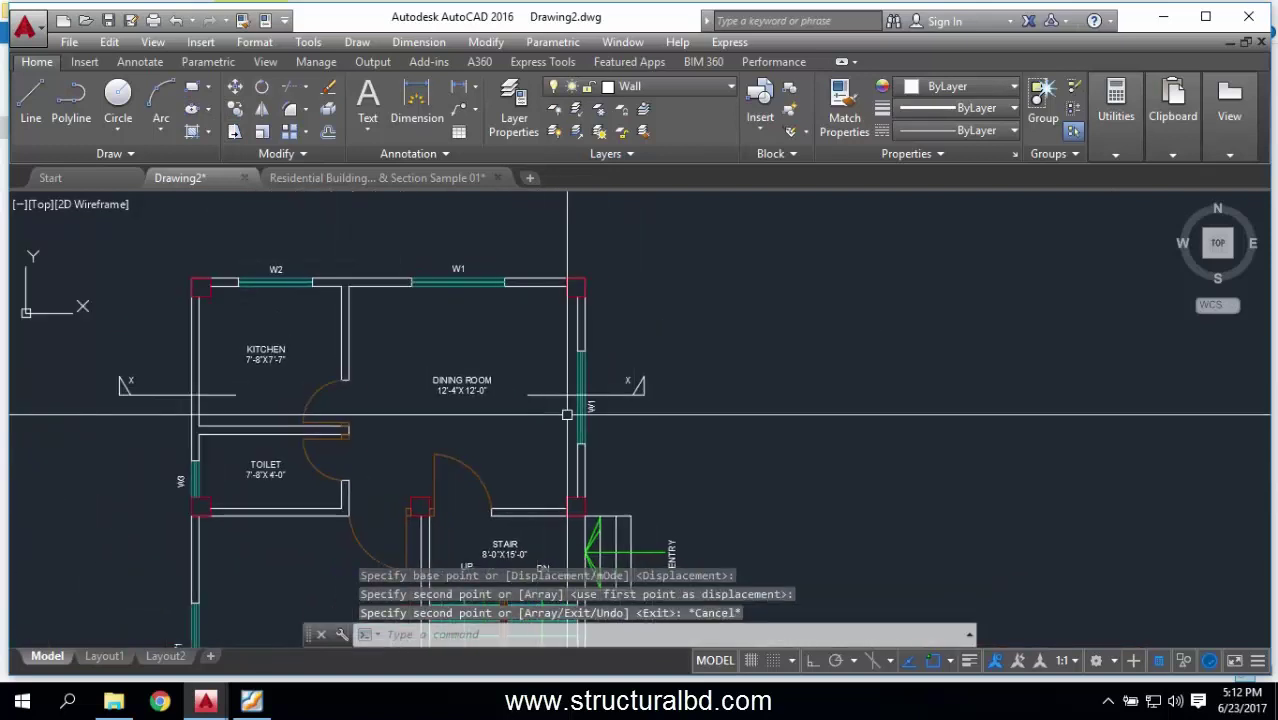
{"action": "middle_click_drag", "start_coordinate": [477, 404], "coordinate": [567, 411]}
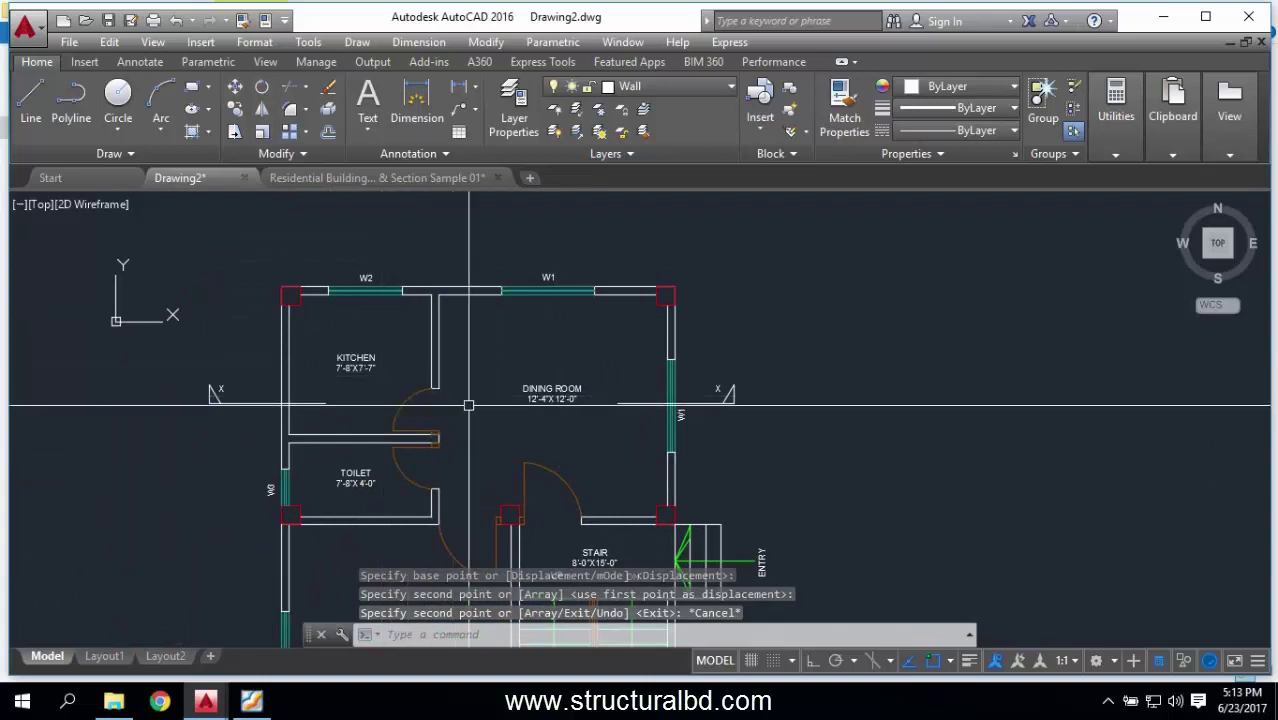
{"action": "scroll", "coordinate": [553, 414], "scroll_direction": "down", "scroll_amount": 3}
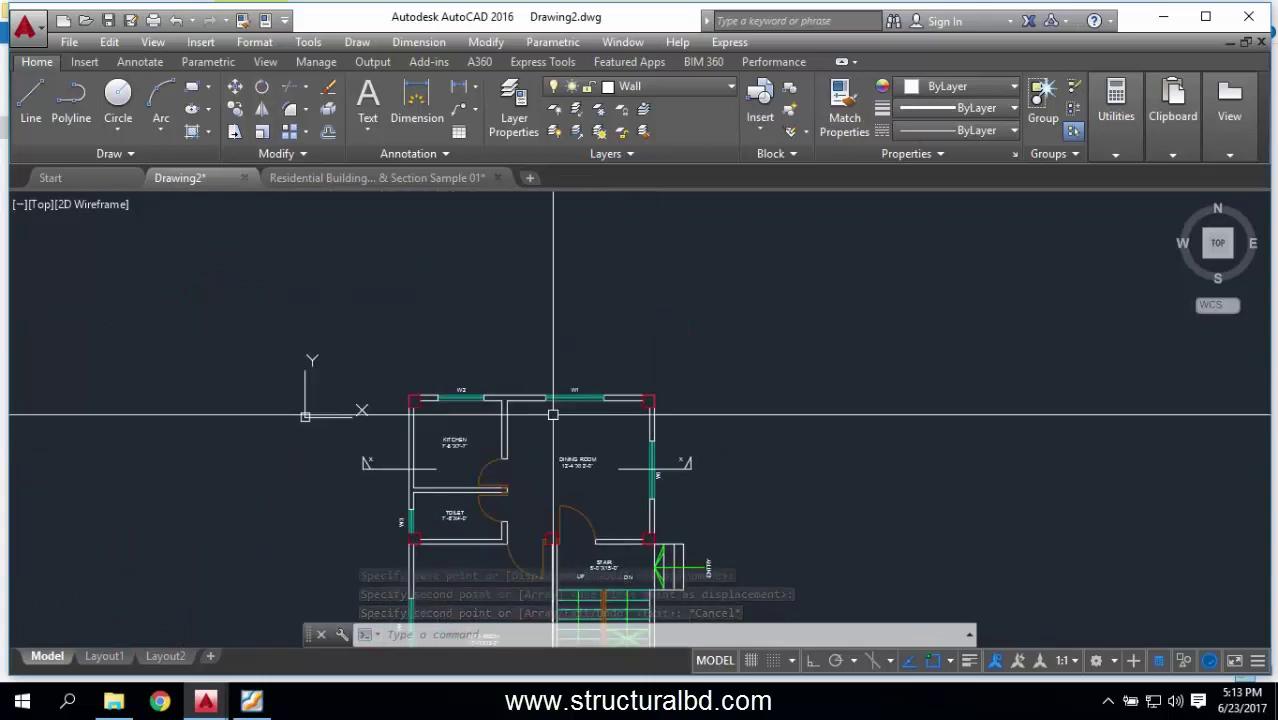
Step: Place a horizontal construction line above the plan with Ortho turned on
{"action": "left_click", "coordinate": [109, 153]}
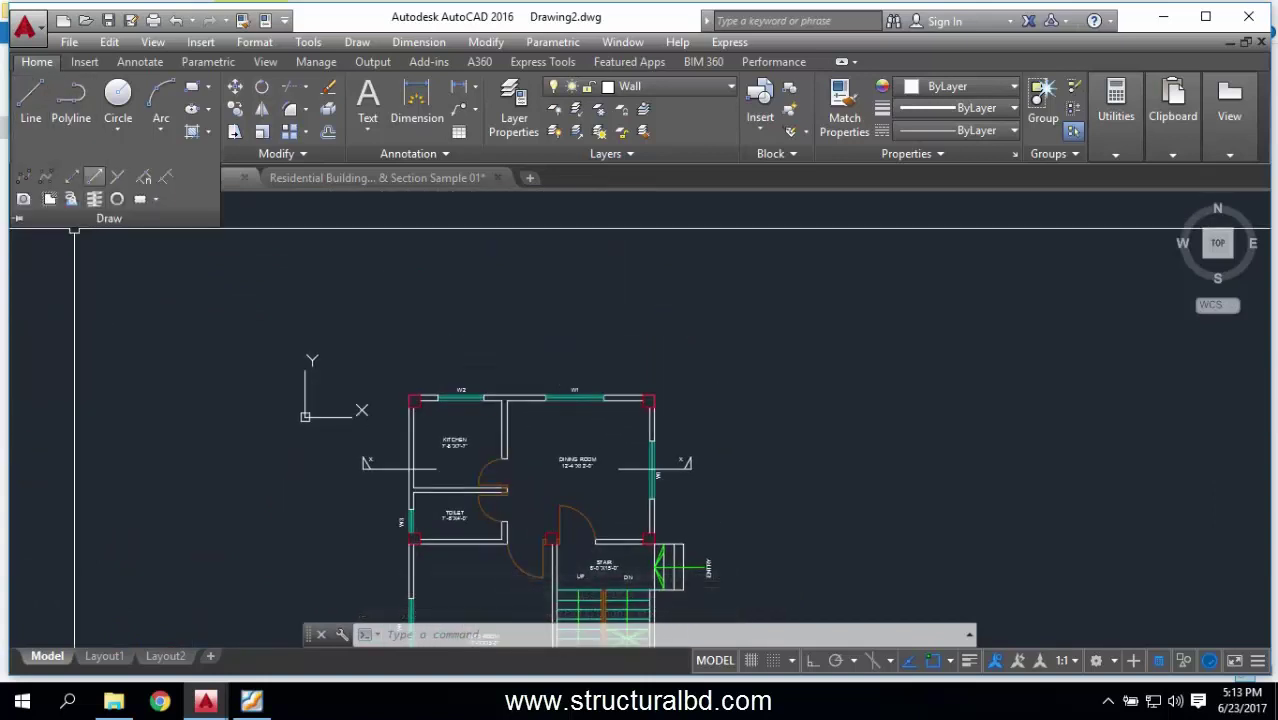
{"action": "left_click", "coordinate": [94, 177]}
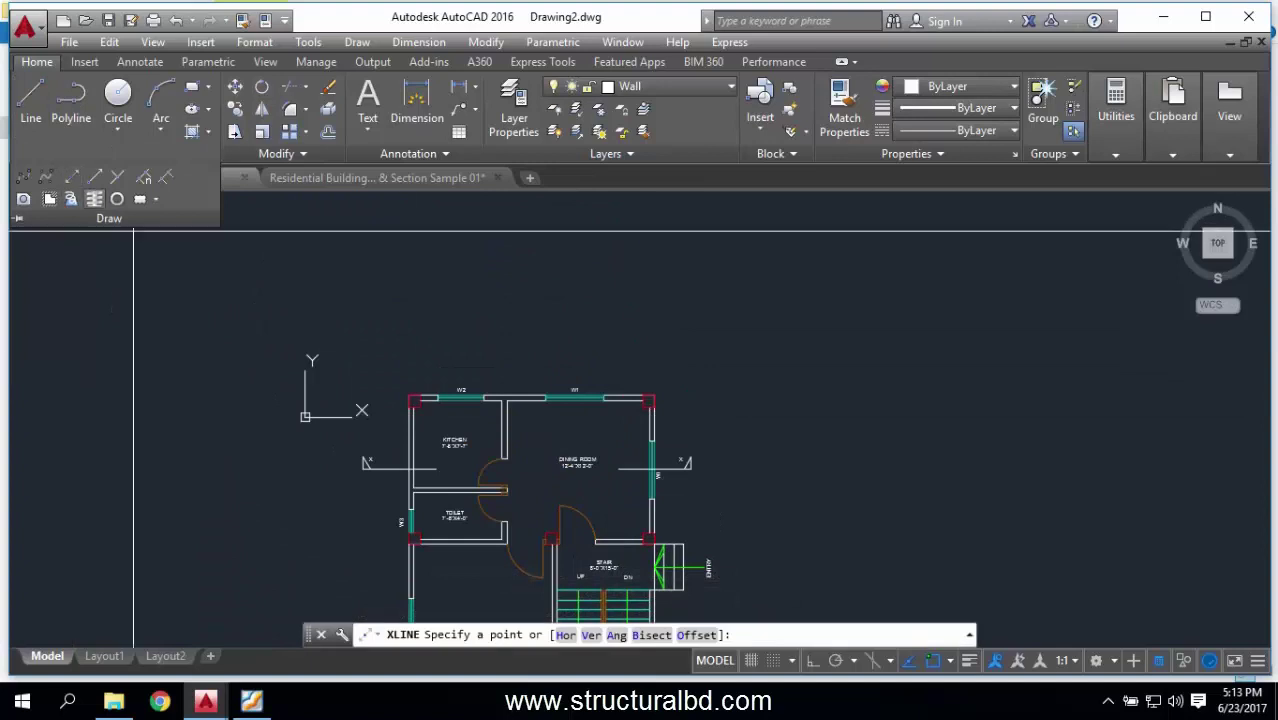
{"action": "left_click", "coordinate": [396, 333]}
{"action": "key", "text": "F8"}
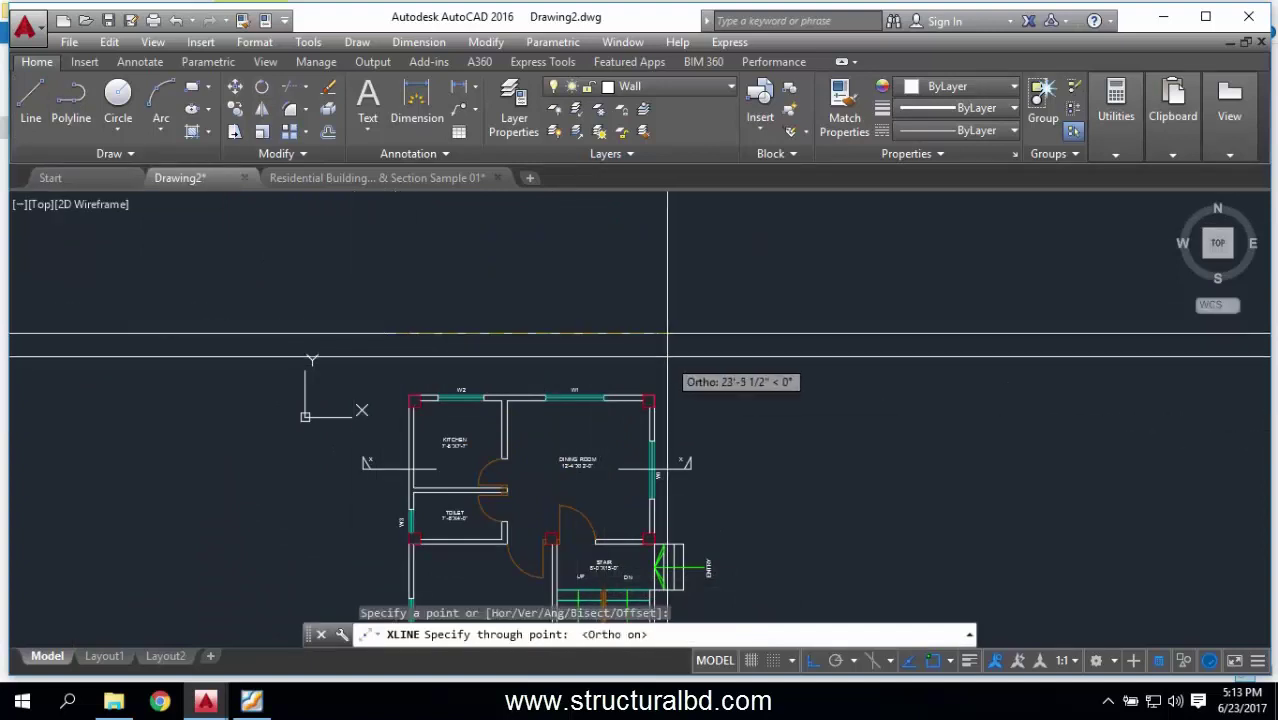
{"action": "left_click", "coordinate": [676, 340]}
{"action": "key", "text": "Escape"}
{"action": "middle_click_drag", "start_coordinate": [591, 371], "coordinate": [671, 343]}
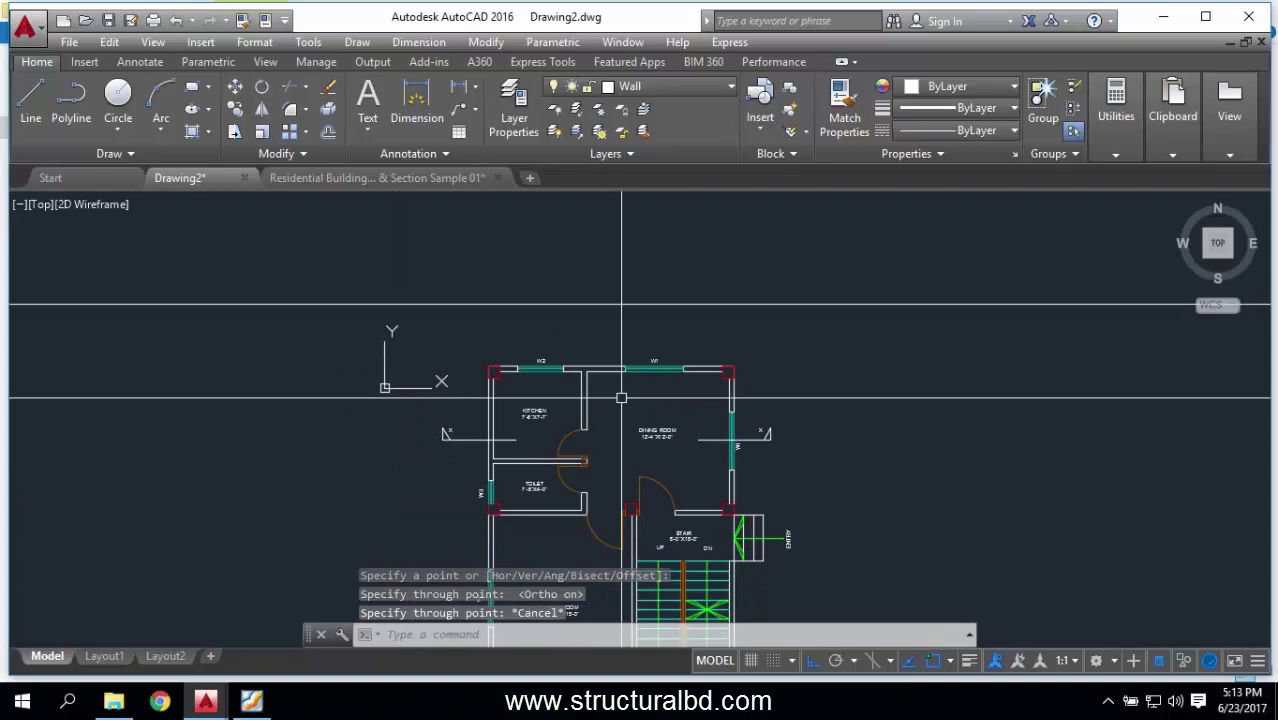
Step: Start a new construction line with XL for the vertical lines along the walls
{"action": "type", "text": "xl"}
{"action": "key", "text": "Return"}
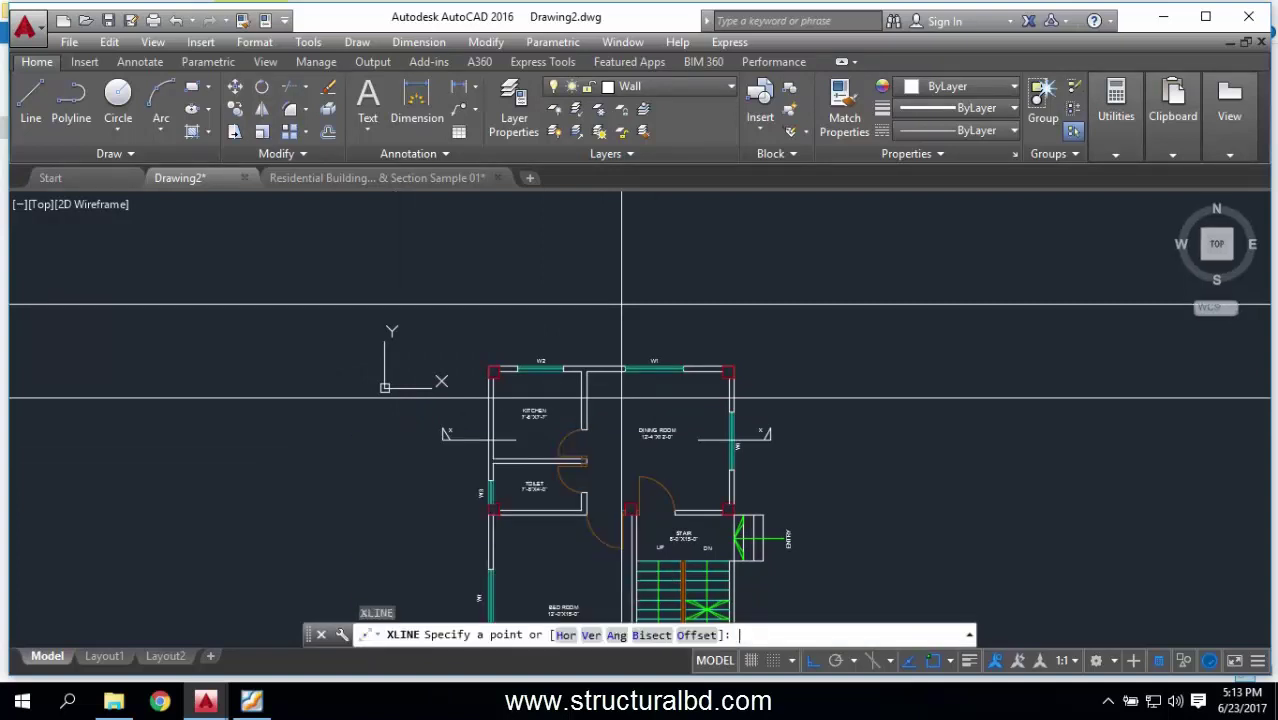
{"action": "scroll", "coordinate": [572, 436], "scroll_direction": "up", "scroll_amount": 6}
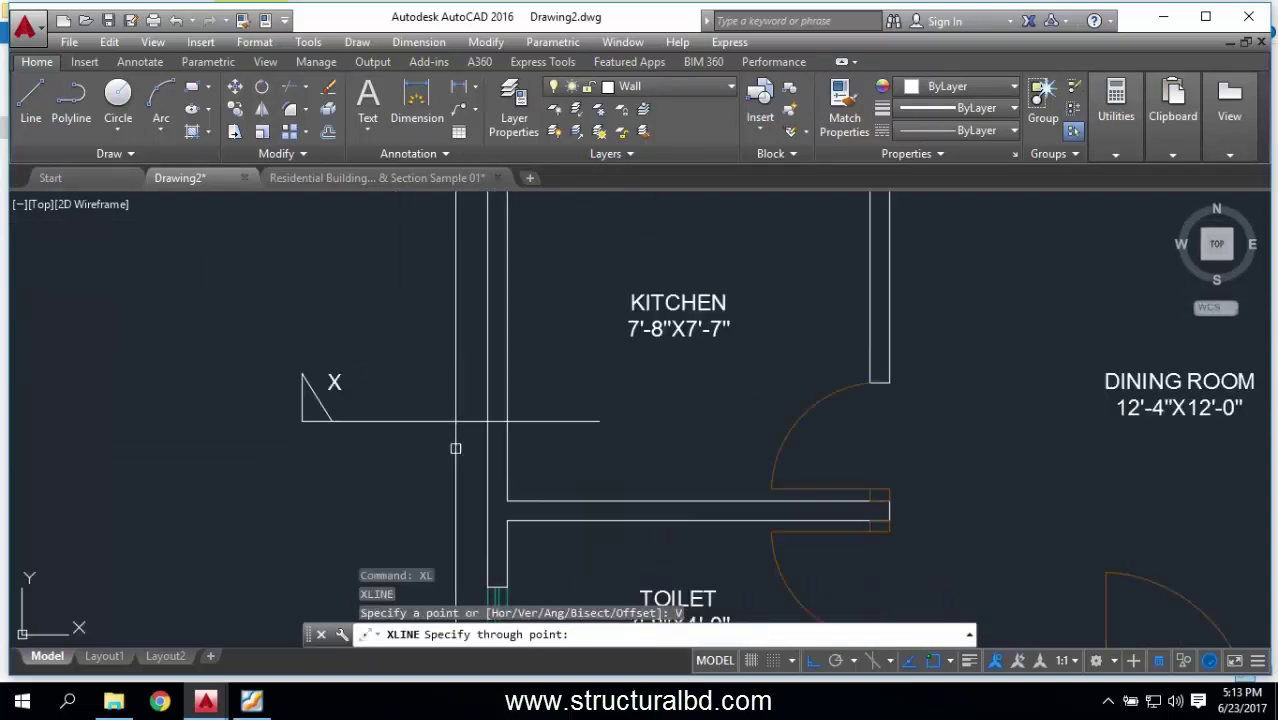
{"action": "scroll", "coordinate": [486, 420], "scroll_direction": "down", "scroll_amount": 4}
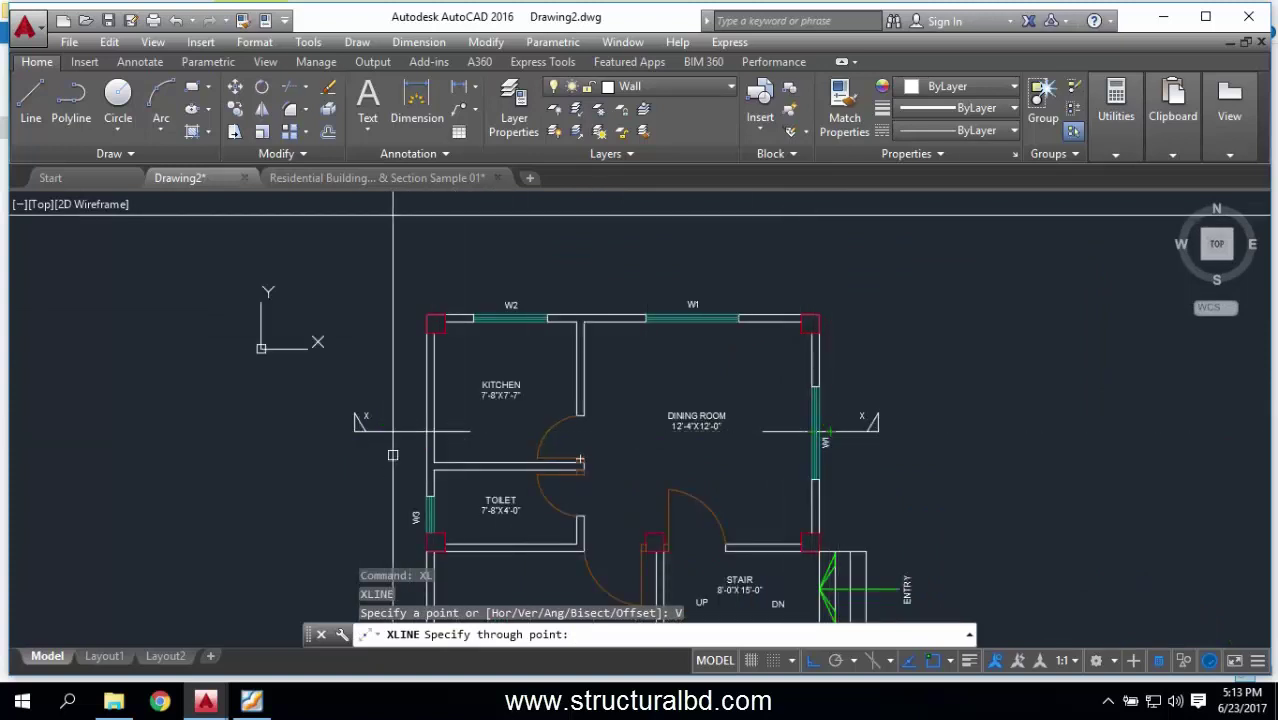
{"action": "scroll", "coordinate": [431, 440], "scroll_direction": "up", "scroll_amount": 4}
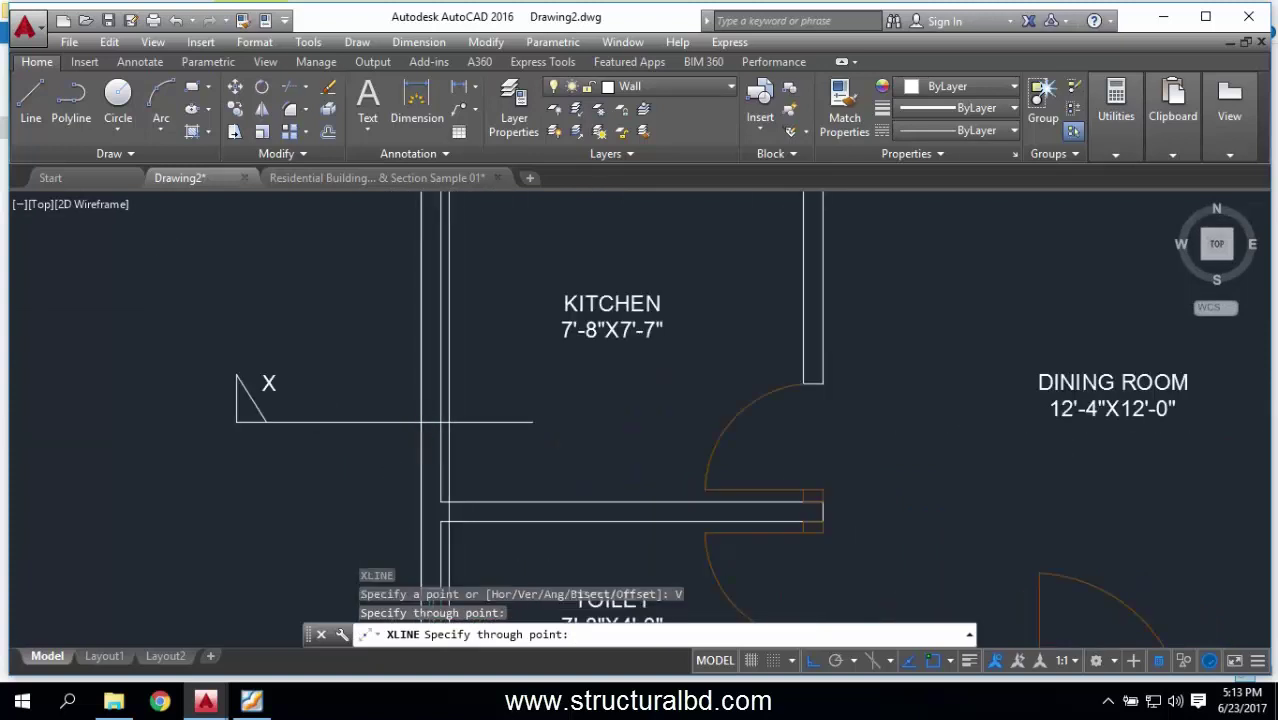
{"action": "scroll", "coordinate": [427, 422], "scroll_direction": "down", "scroll_amount": 2}
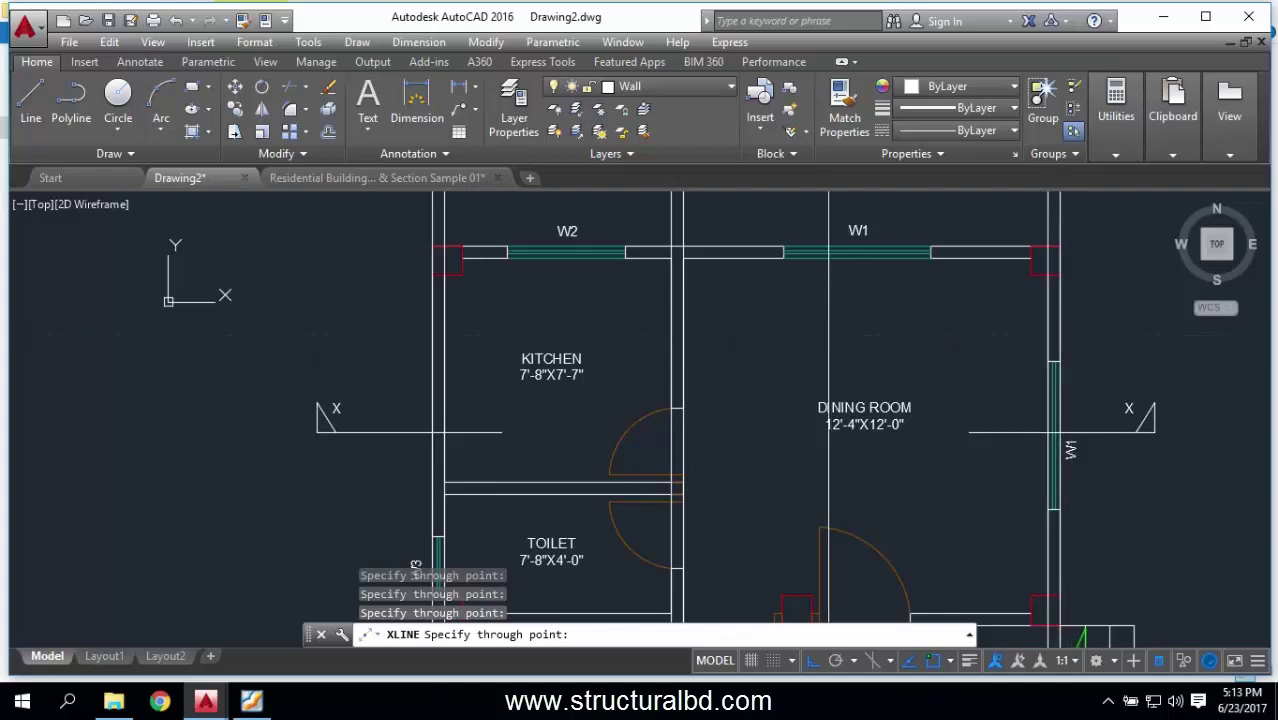
Step: Copy the horizontal construction line 24 inches upward
{"action": "key", "text": "Escape"}
{"action": "left_click", "coordinate": [815, 364]}
{"action": "scroll", "coordinate": [730, 394], "scroll_direction": "down", "scroll_amount": 3}
{"action": "scroll", "coordinate": [676, 429], "scroll_direction": "up", "scroll_amount": 1}
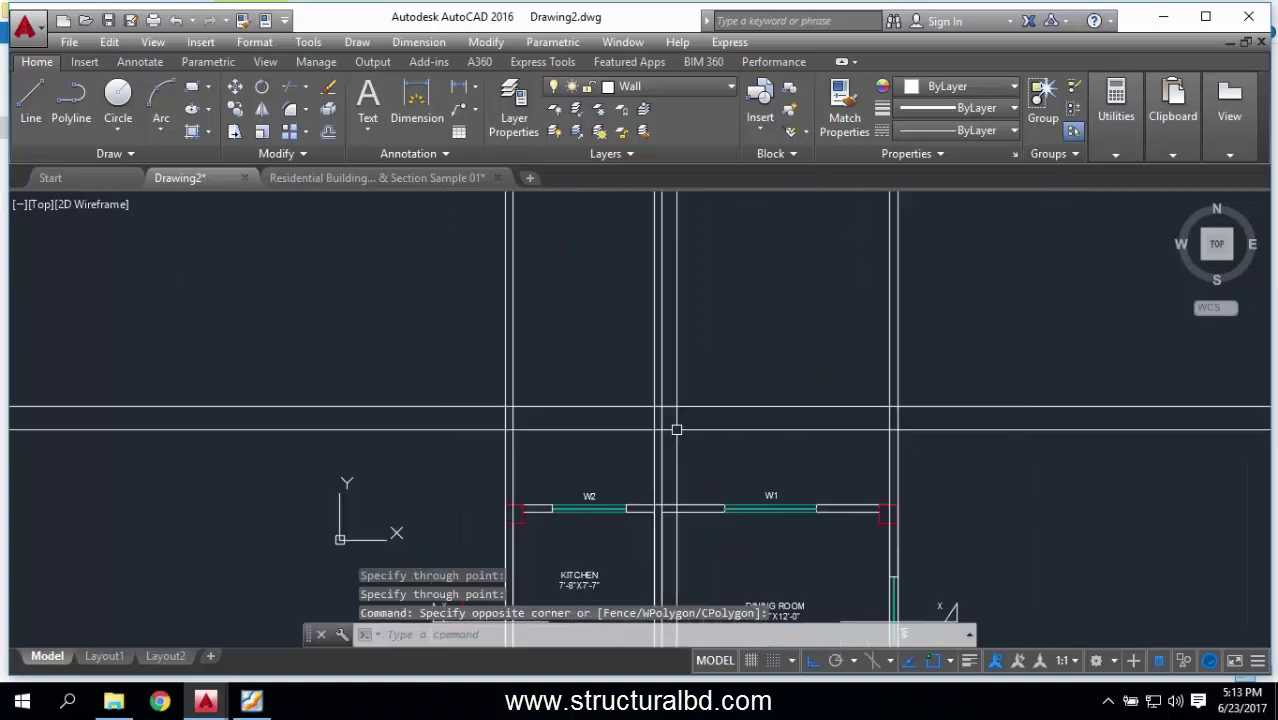
{"action": "left_click", "coordinate": [660, 420]}
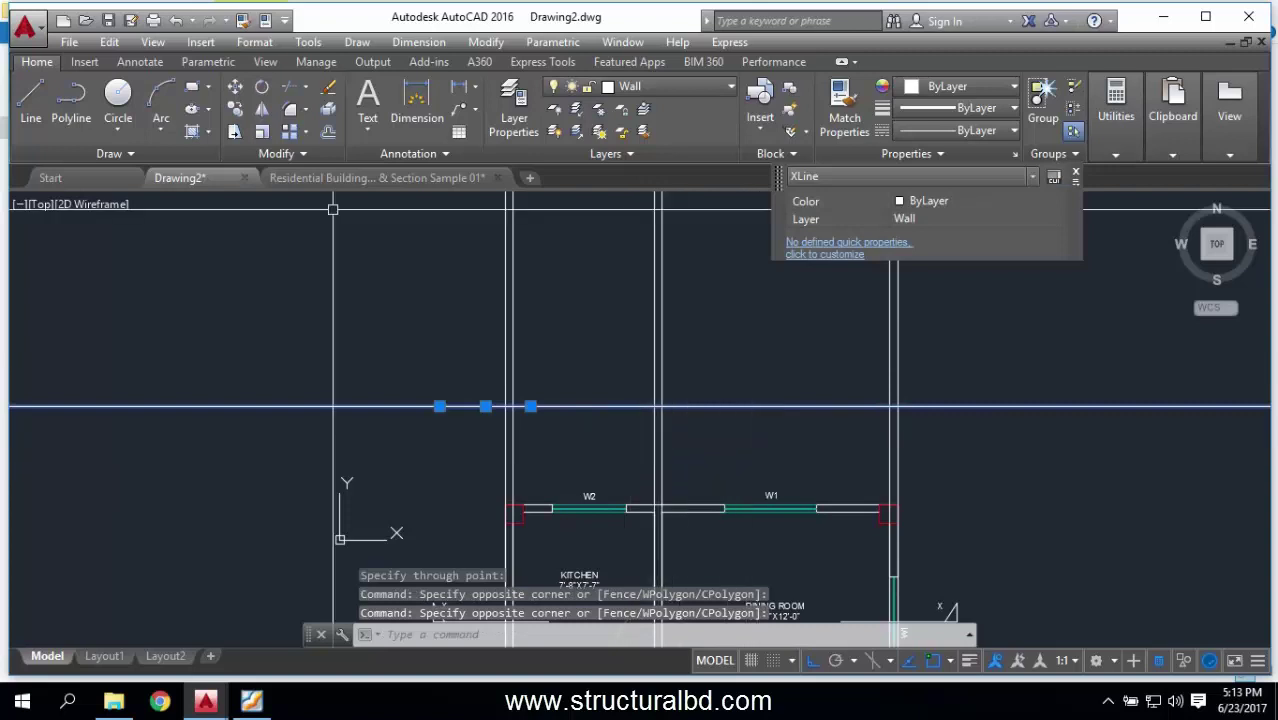
{"action": "type", "text": "co"}
{"action": "key", "text": "Return"}
{"action": "left_click", "coordinate": [738, 378]}
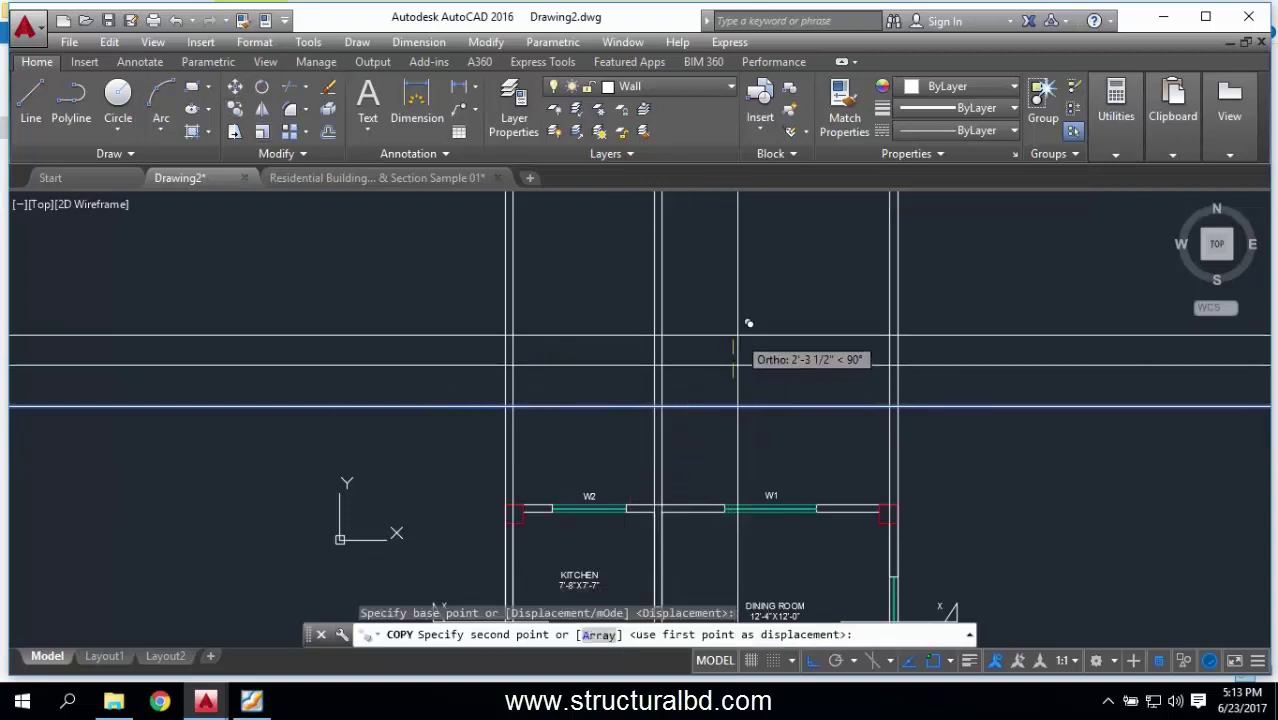
{"action": "type", "text": "24"}
{"action": "key", "text": "Return"}
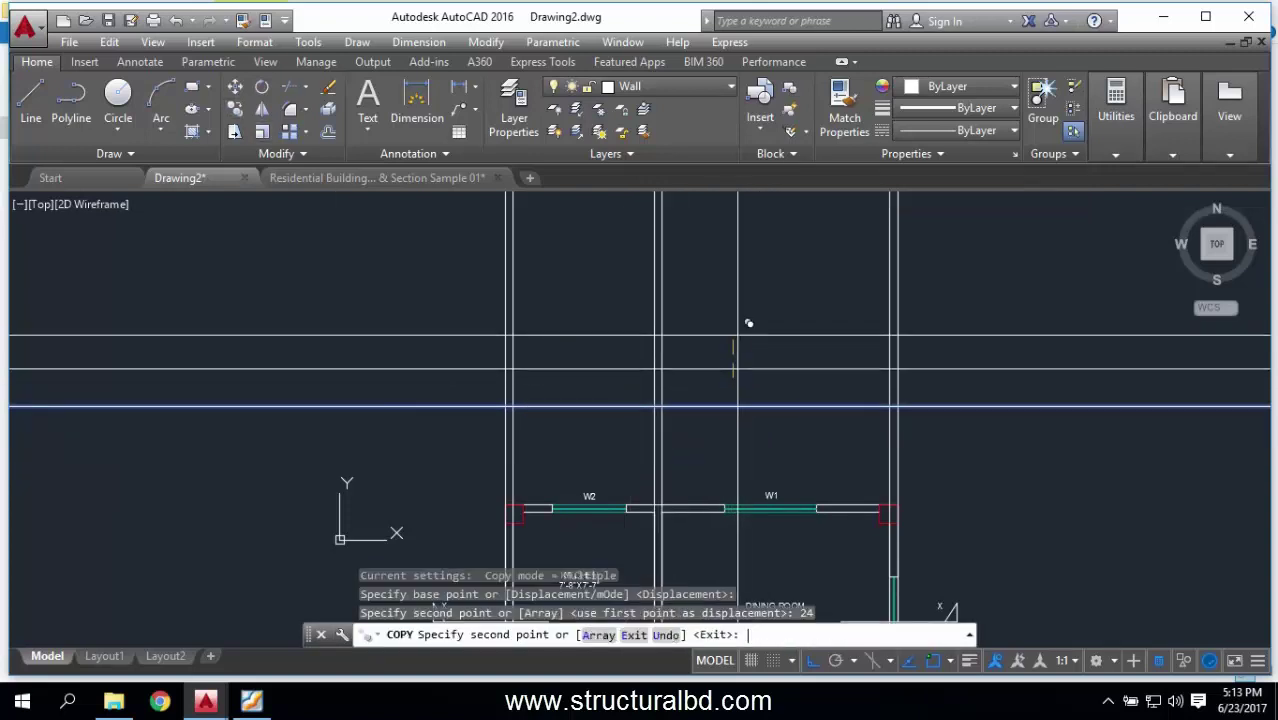
{"action": "key", "text": "Escape"}
Step: Pan around the plan and reselect the horizontal construction line, cancelling a second copy
{"action": "middle_click_drag", "start_coordinate": [656, 351], "coordinate": [585, 325]}
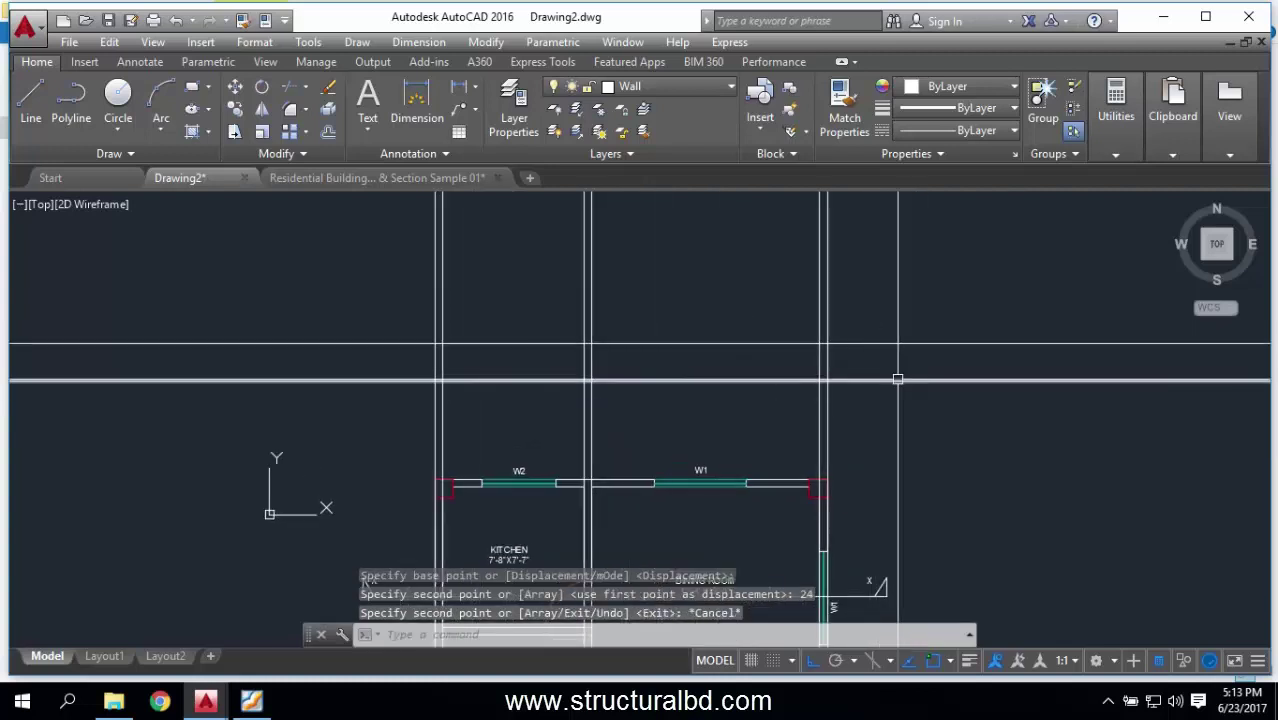
{"action": "middle_click_drag", "start_coordinate": [924, 388], "coordinate": [904, 387]}
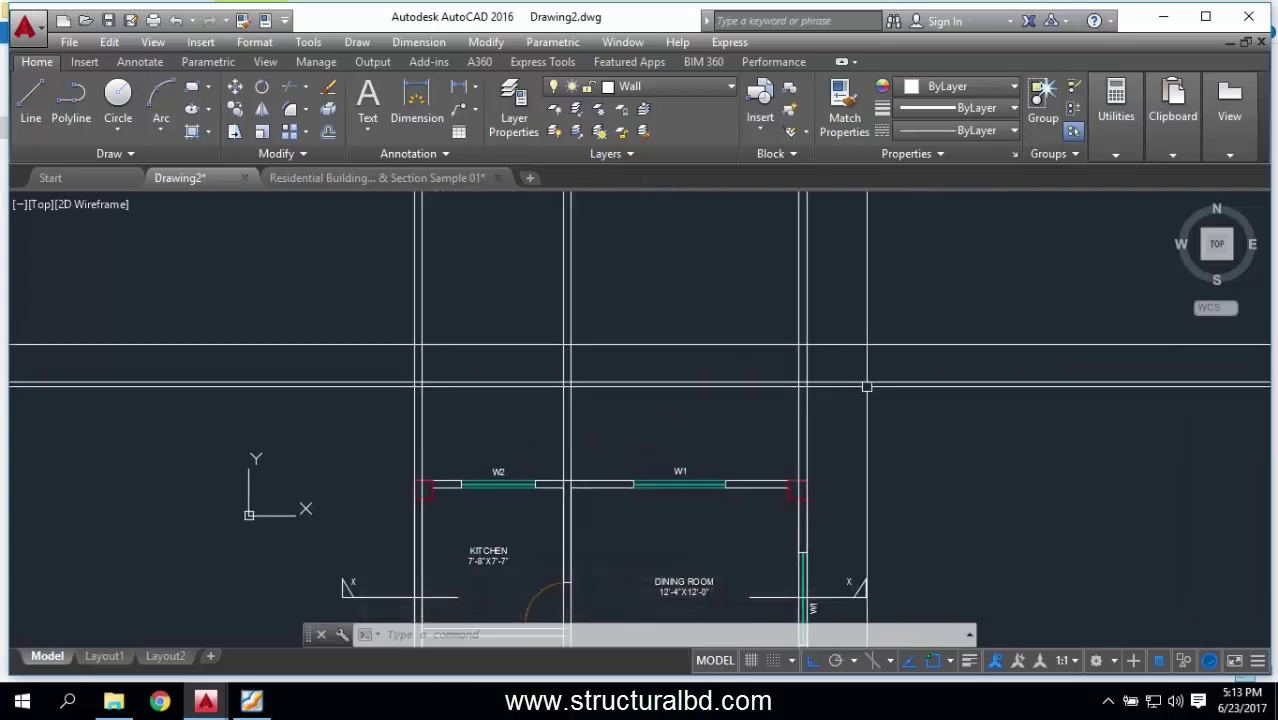
{"action": "middle_click_drag", "start_coordinate": [862, 341], "coordinate": [864, 371]}
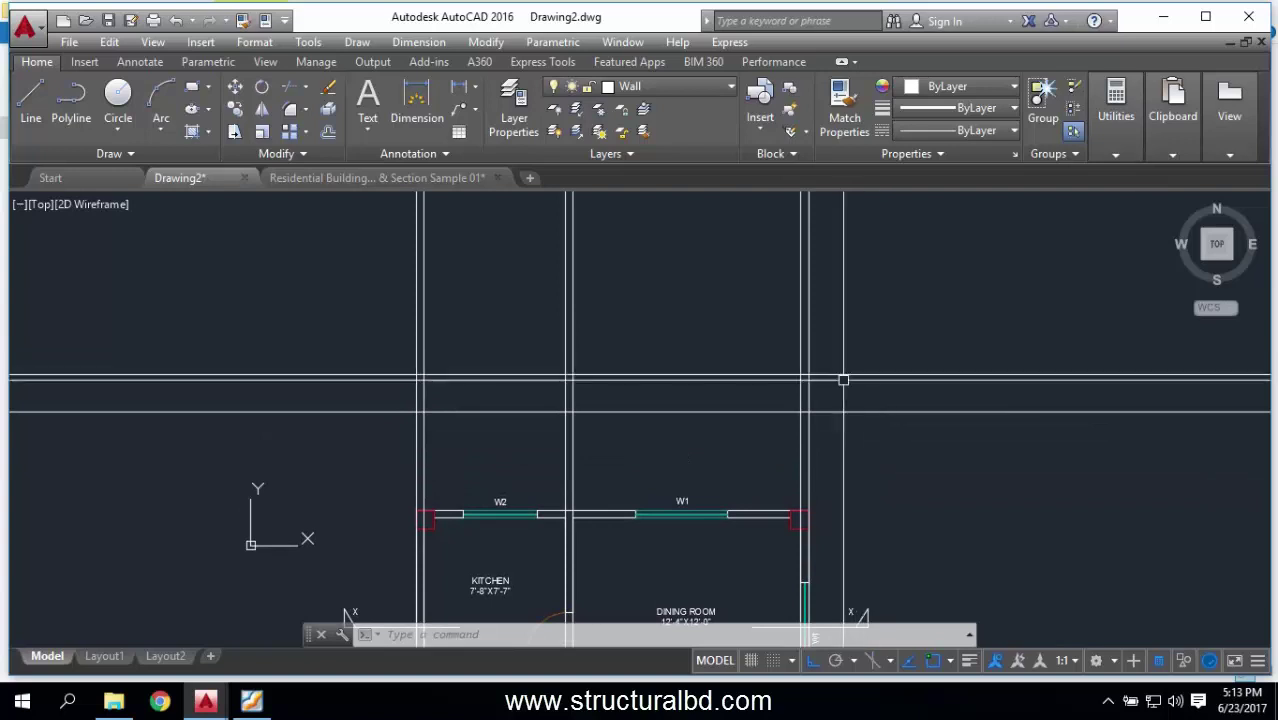
{"action": "middle_click_drag", "start_coordinate": [665, 397], "coordinate": [685, 466]}
{"action": "left_click", "coordinate": [419, 443]}
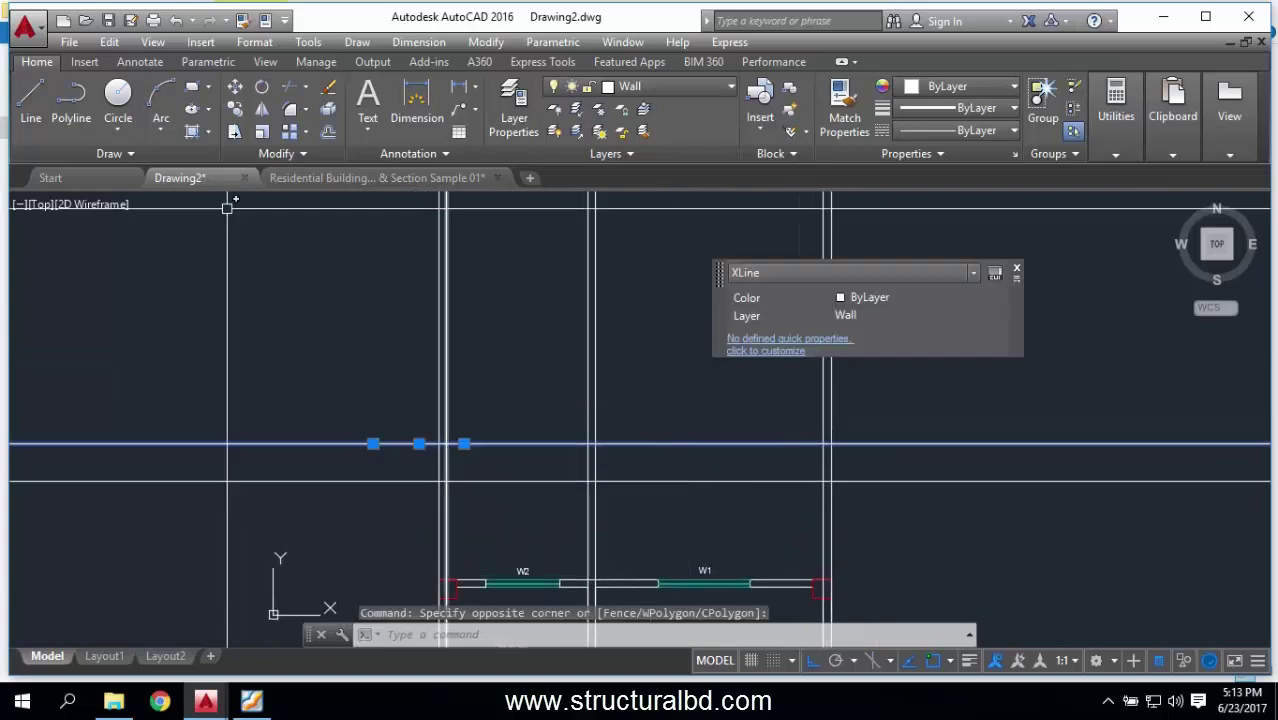
{"action": "left_click", "coordinate": [234, 108]}
{"action": "left_click", "coordinate": [697, 312]}
{"action": "key", "text": "Escape"}
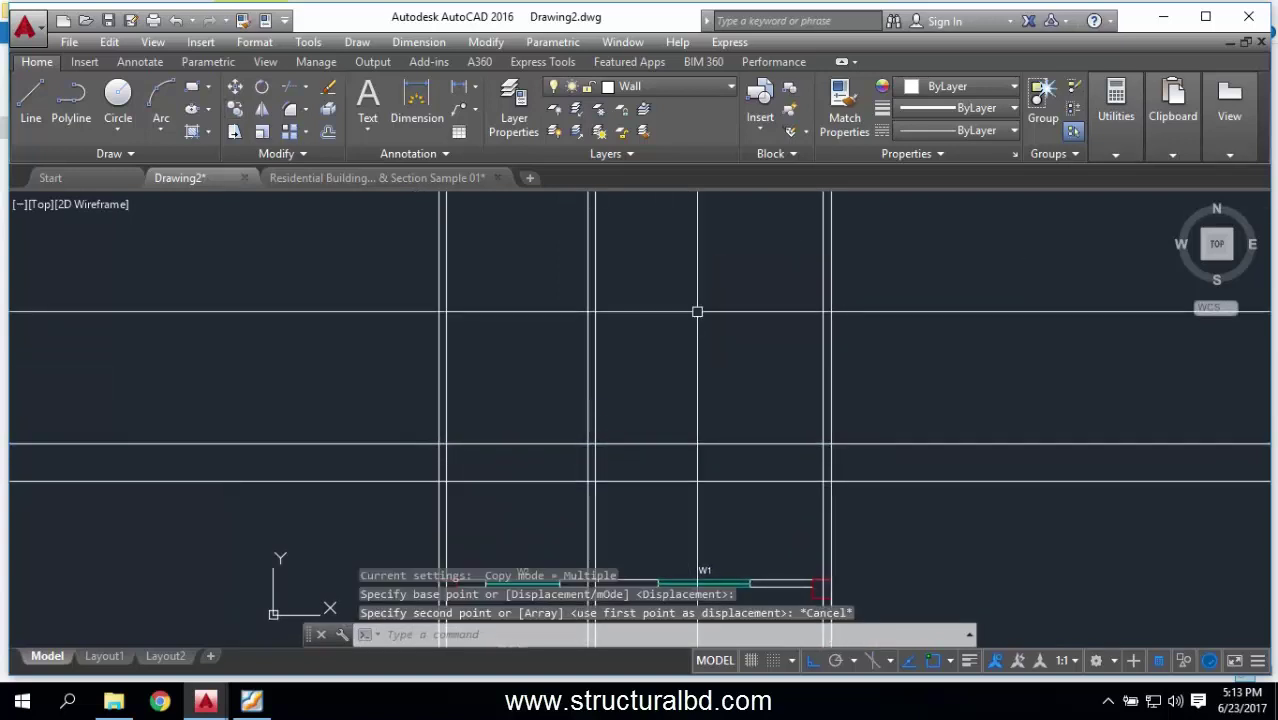
Step: Offset the horizontal construction line 10' upward
{"action": "type", "text": "o"}
{"action": "key", "text": "Return"}
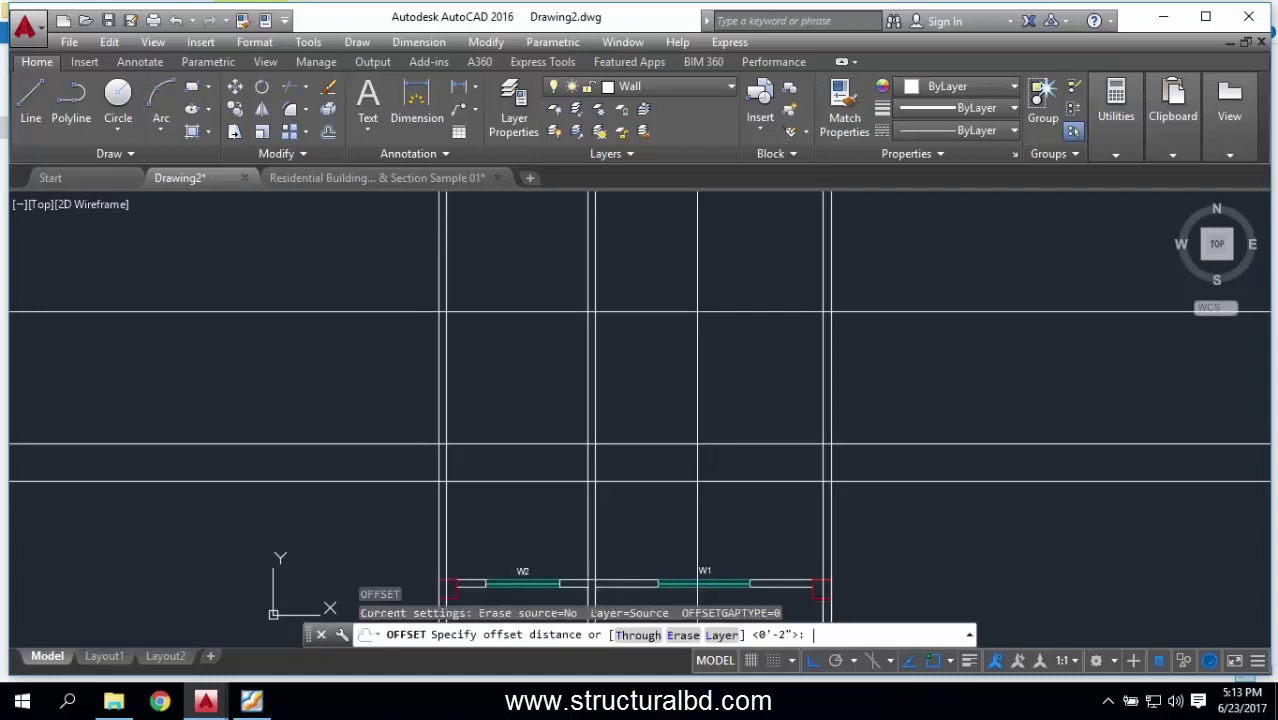
{"action": "type", "text": "10'"}
{"action": "key", "text": "Return"}
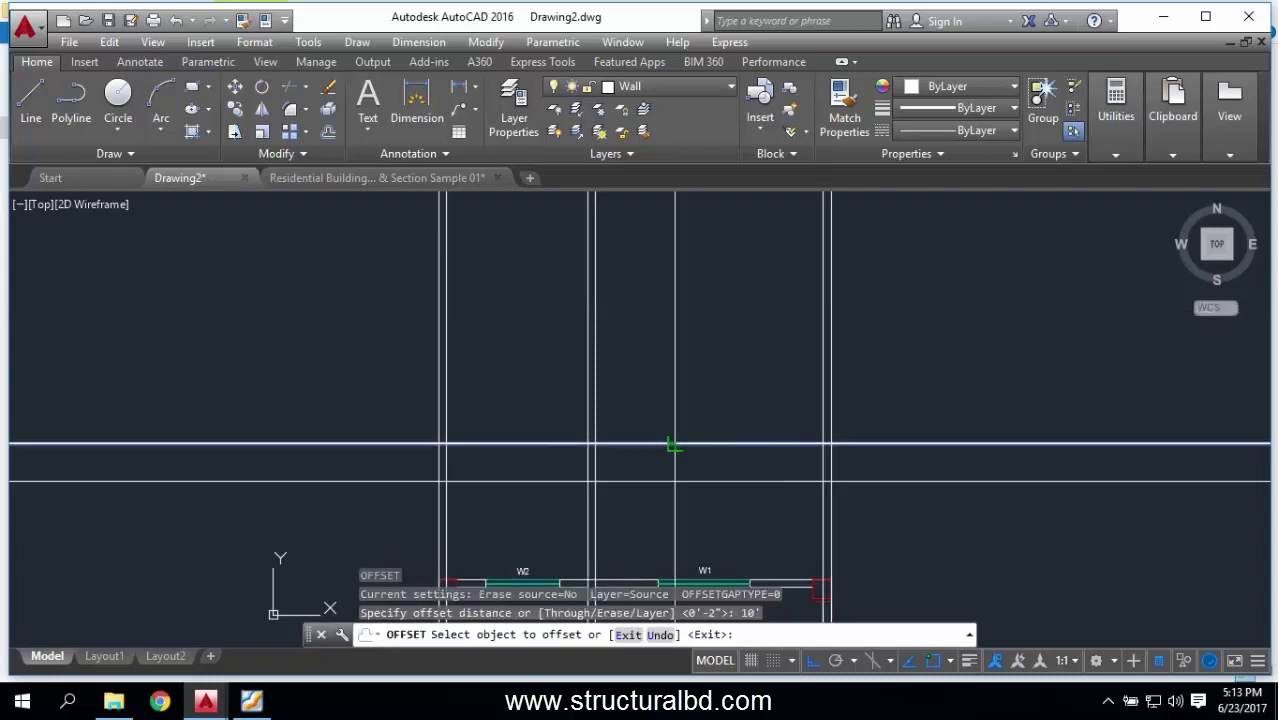
{"action": "left_click", "coordinate": [673, 444]}
{"action": "left_click", "coordinate": [654, 340]}
{"action": "middle_click_drag", "start_coordinate": [654, 340], "coordinate": [630, 405]}
{"action": "right_click", "coordinate": [626, 277]}
{"action": "left_click", "coordinate": [680, 289]}
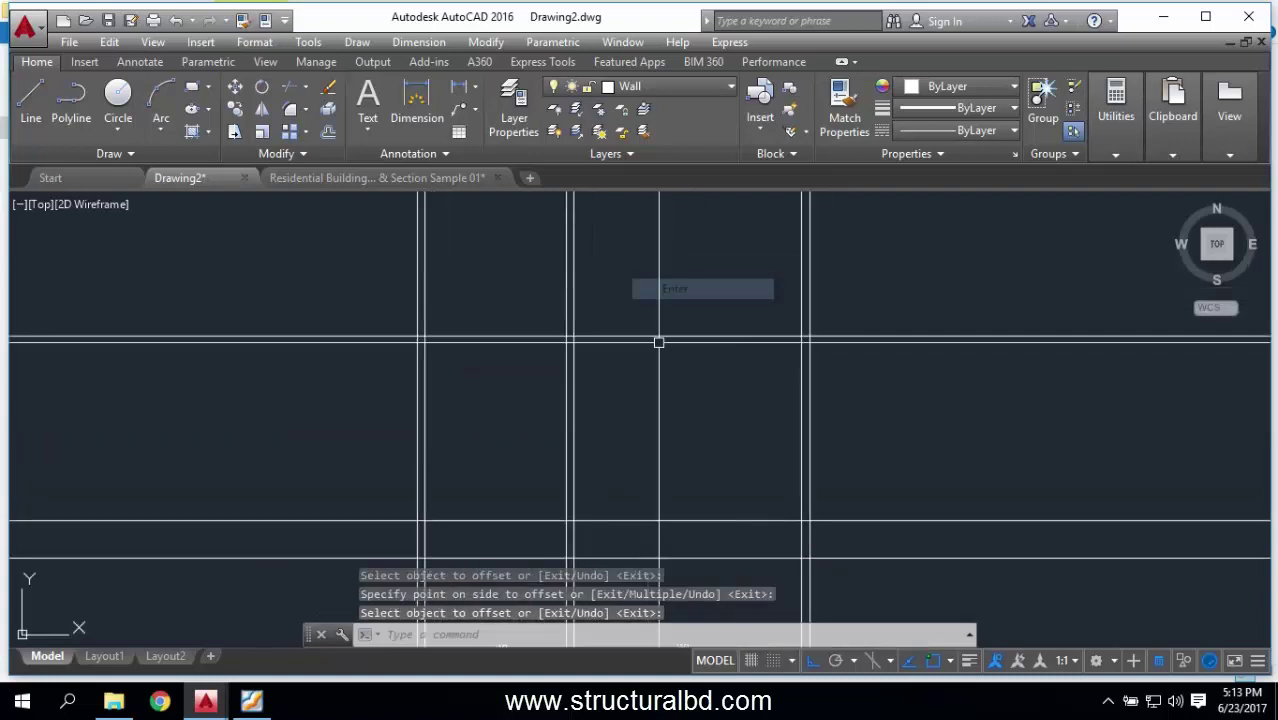
{"action": "scroll", "coordinate": [655, 340], "scroll_direction": "down", "scroll_amount": 2}
Step: Trim a vertical construction line against the horizontal cutting edge
{"action": "type", "text": "tr"}
{"action": "key", "text": "Return"}
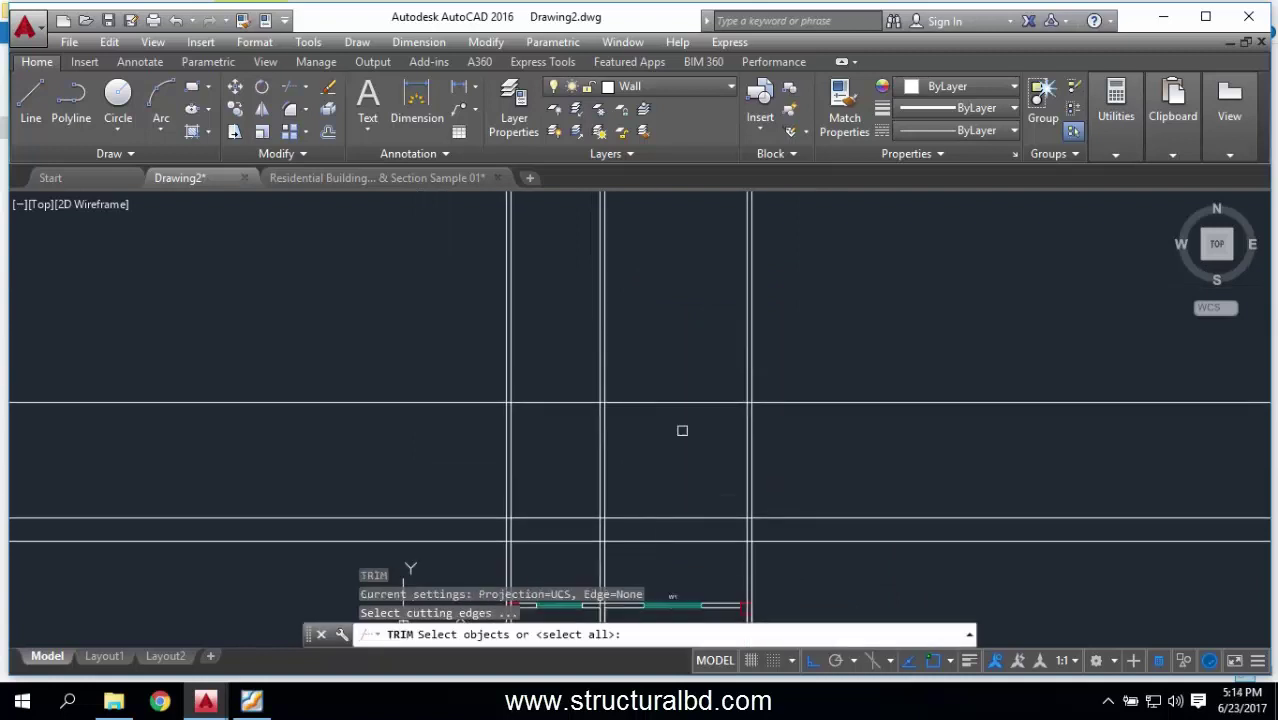
{"action": "left_click", "coordinate": [676, 404]}
{"action": "key", "text": "Return"}
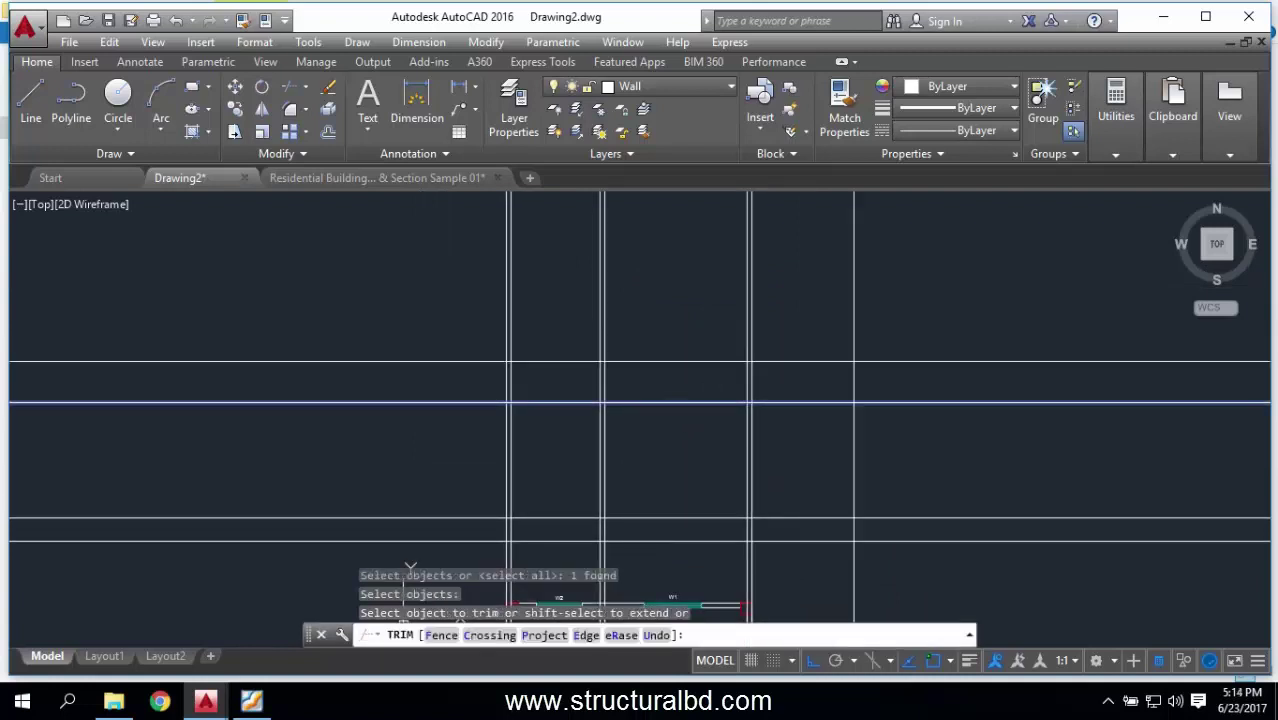
{"action": "scroll", "coordinate": [431, 302], "scroll_direction": "down", "scroll_amount": 4}
{"action": "left_click", "coordinate": [601, 426]}
{"action": "scroll", "coordinate": [603, 430], "scroll_direction": "up", "scroll_amount": 4}
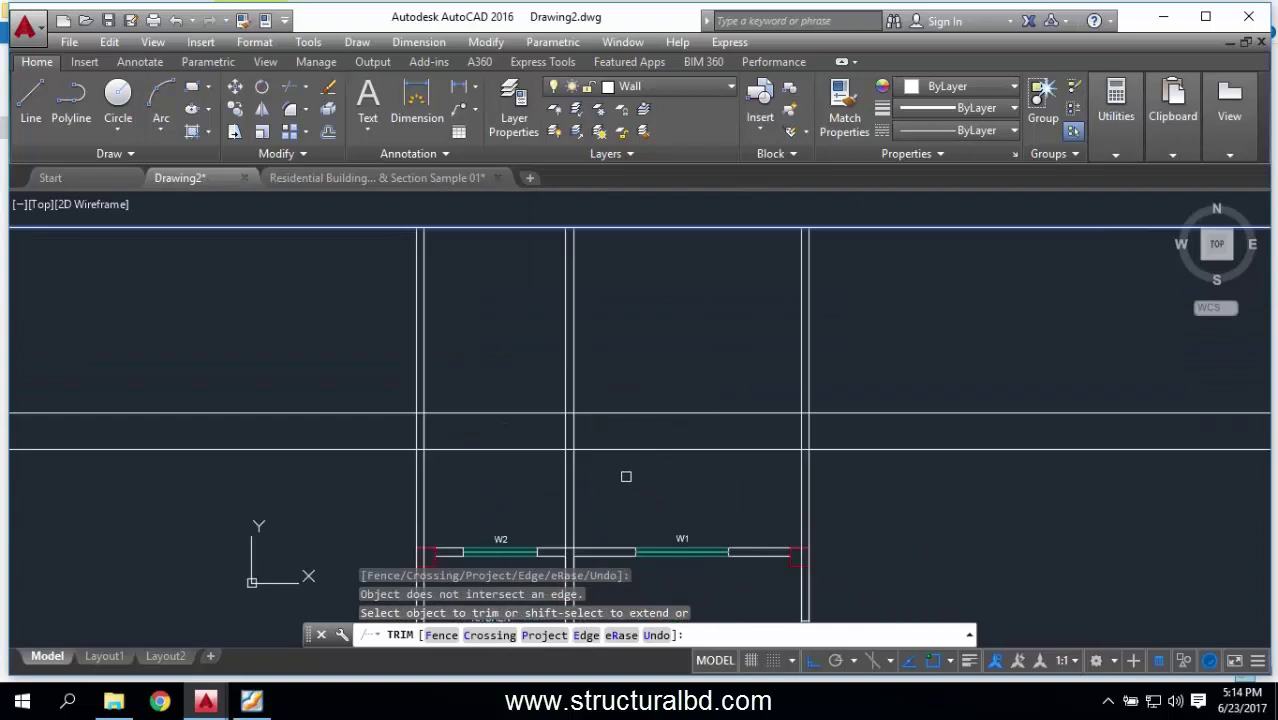
Step: Trim all vertical construction lines below the horizontal line using a crossing window
{"action": "key", "text": "Return"}
{"action": "key", "text": "Return"}
{"action": "left_click", "coordinate": [622, 452]}
{"action": "key", "text": "Return"}
{"action": "left_click", "coordinate": [880, 473]}
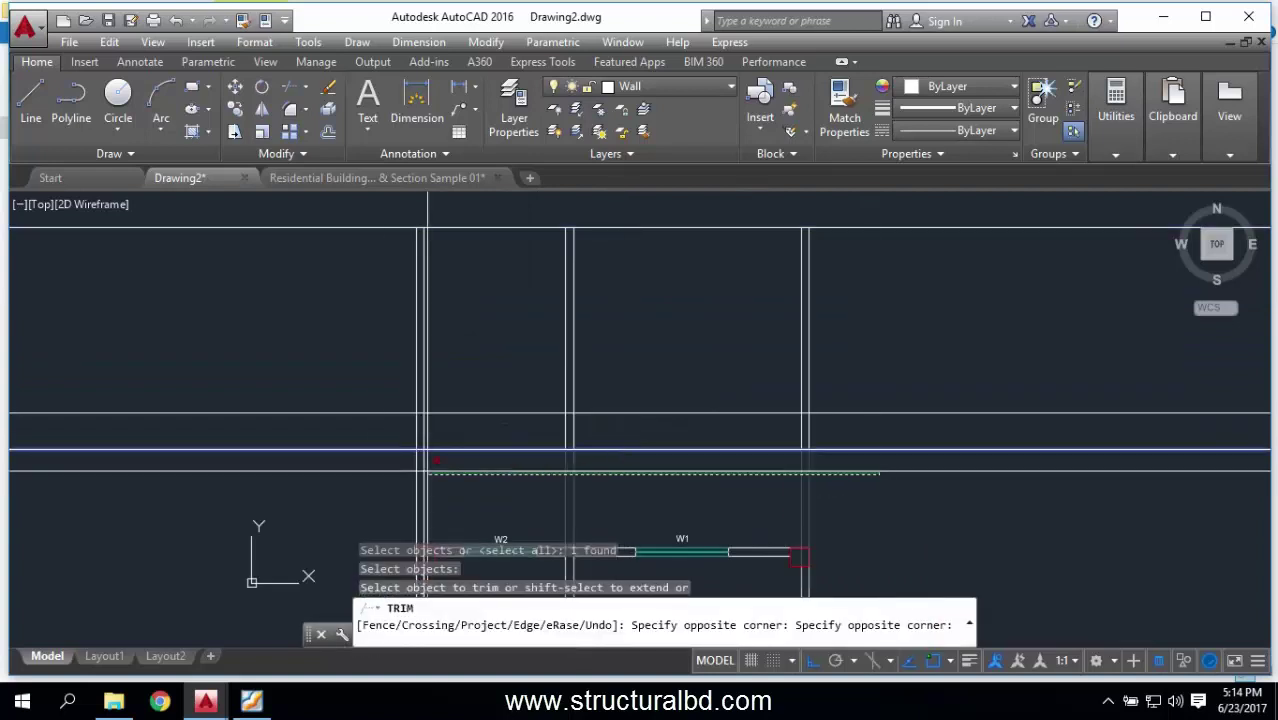
{"action": "left_click", "coordinate": [384, 461]}
{"action": "right_click", "coordinate": [594, 302]}
{"action": "left_click", "coordinate": [622, 314]}
Step: Select the horizontal construction line to check the trimmed grid, then clear the selection
{"action": "scroll", "coordinate": [650, 347], "scroll_direction": "down", "scroll_amount": 3}
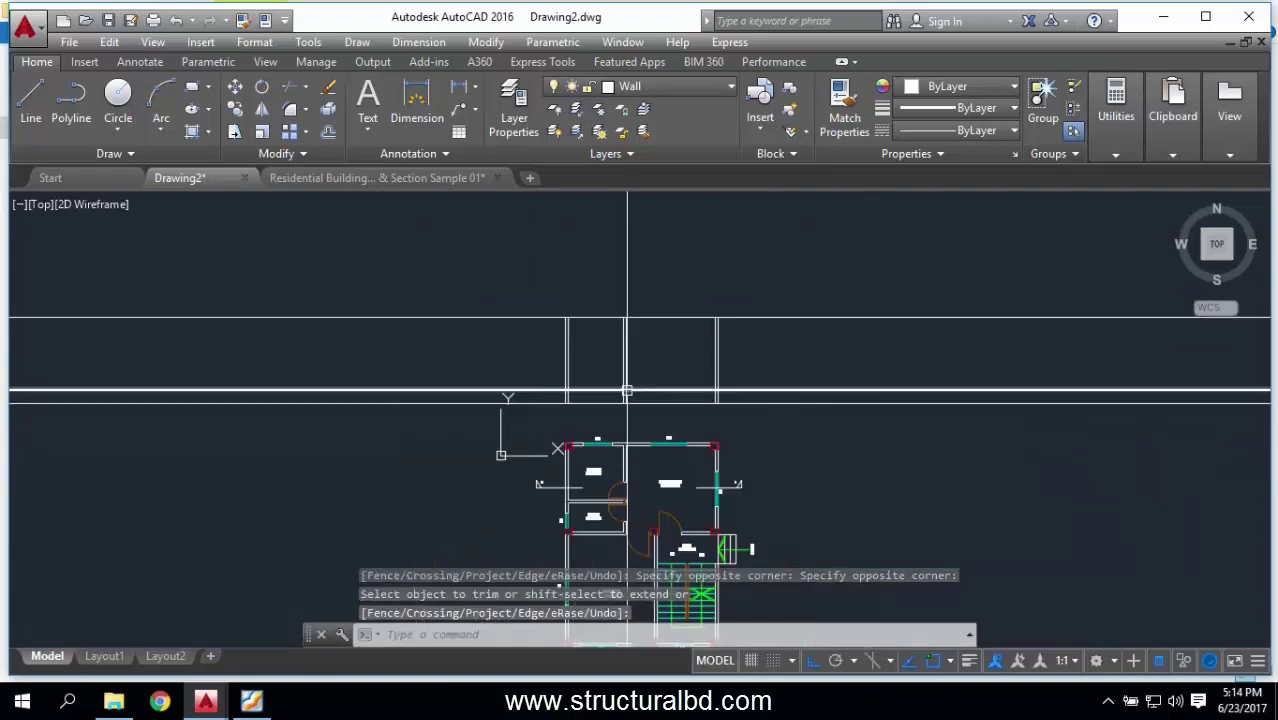
{"action": "scroll", "coordinate": [650, 347], "scroll_direction": "up", "scroll_amount": 4}
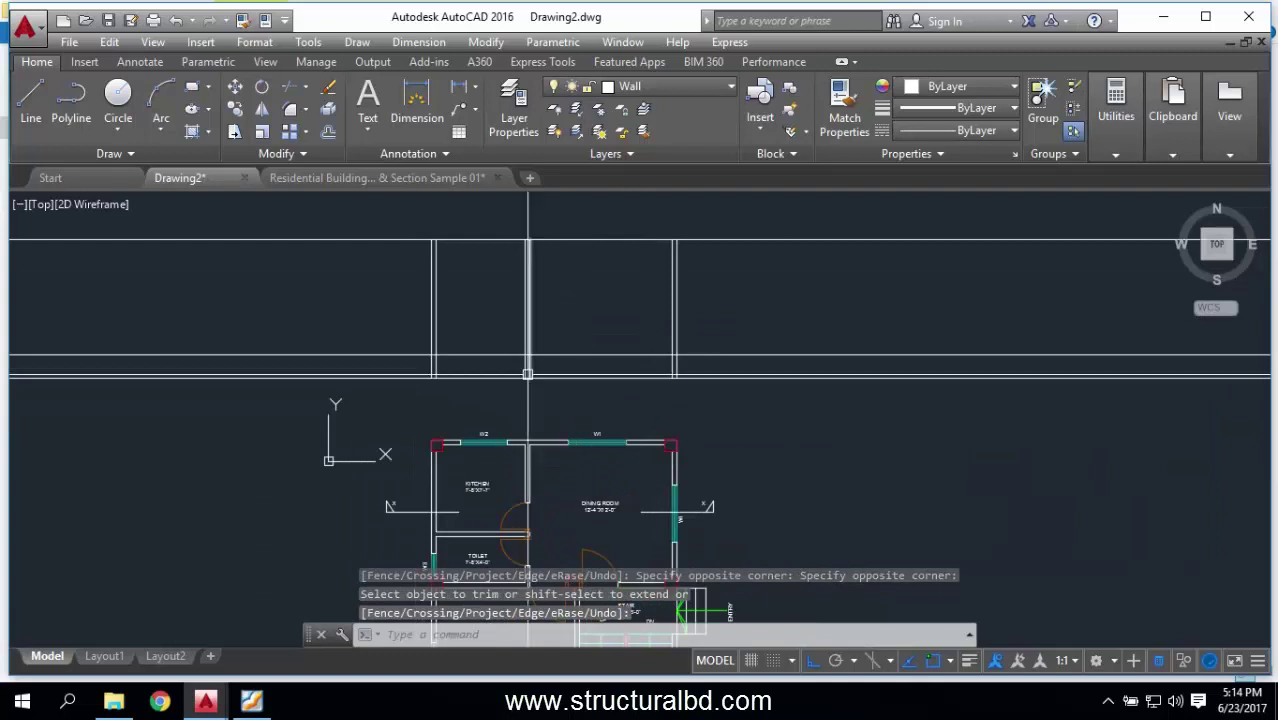
{"action": "left_click", "coordinate": [605, 352]}
{"action": "scroll", "coordinate": [605, 352], "scroll_direction": "up", "scroll_amount": 2}
{"action": "key", "text": "Escape"}
{"action": "key", "text": "Escape"}
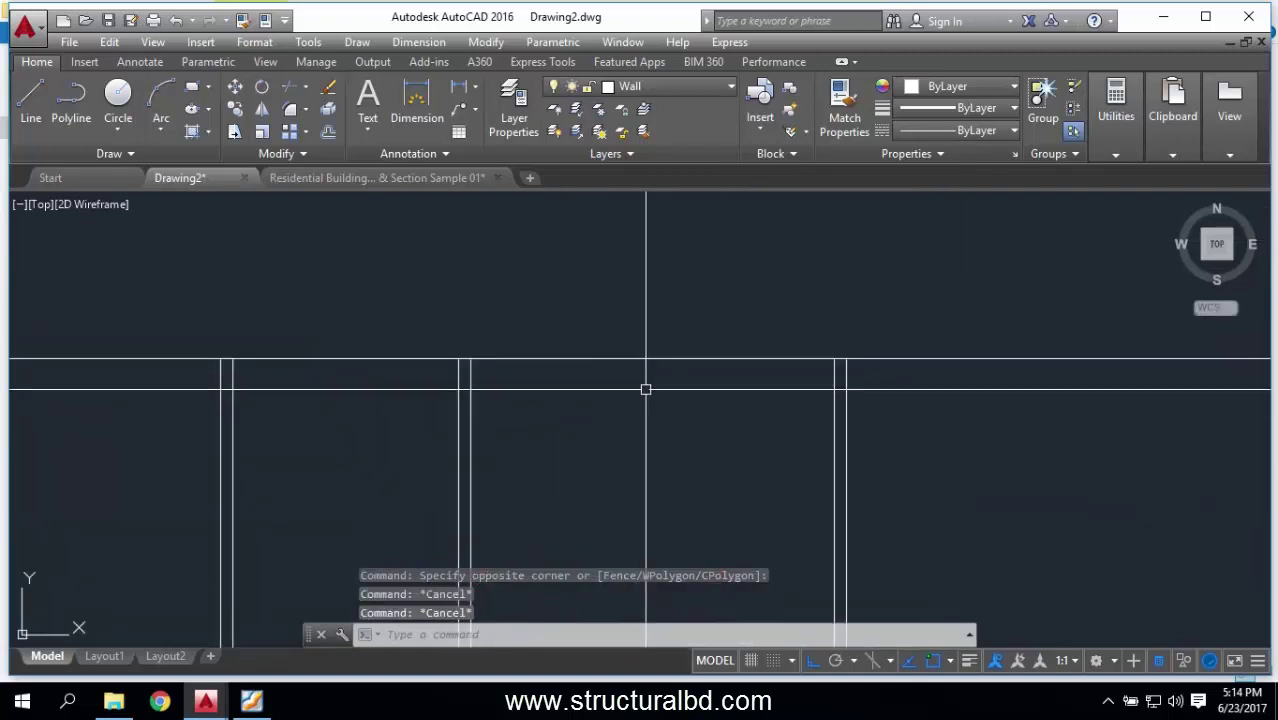
{"action": "scroll", "coordinate": [656, 422], "scroll_direction": "down", "scroll_amount": 3}
{"action": "scroll", "coordinate": [665, 428], "scroll_direction": "up", "scroll_amount": 2}
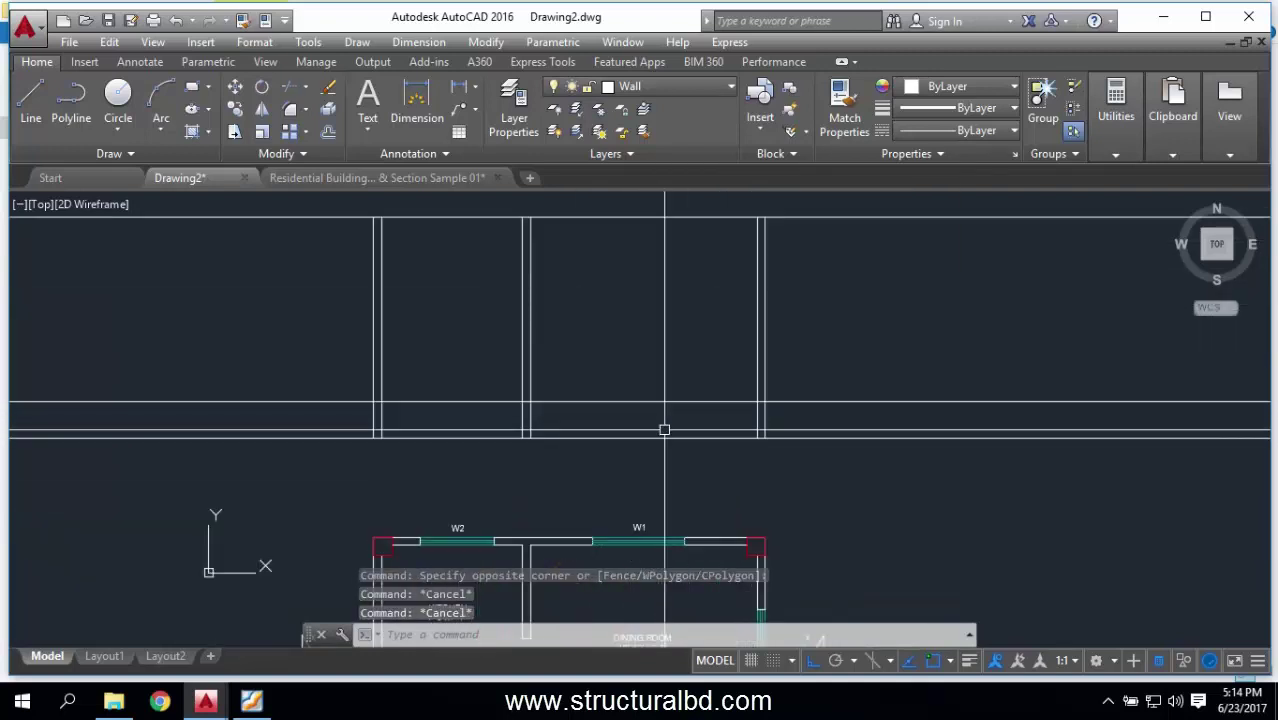
{"action": "middle_click_drag", "start_coordinate": [670, 433], "coordinate": [654, 361]}
{"action": "type", "text": "rec"}
{"action": "key", "text": "Return"}
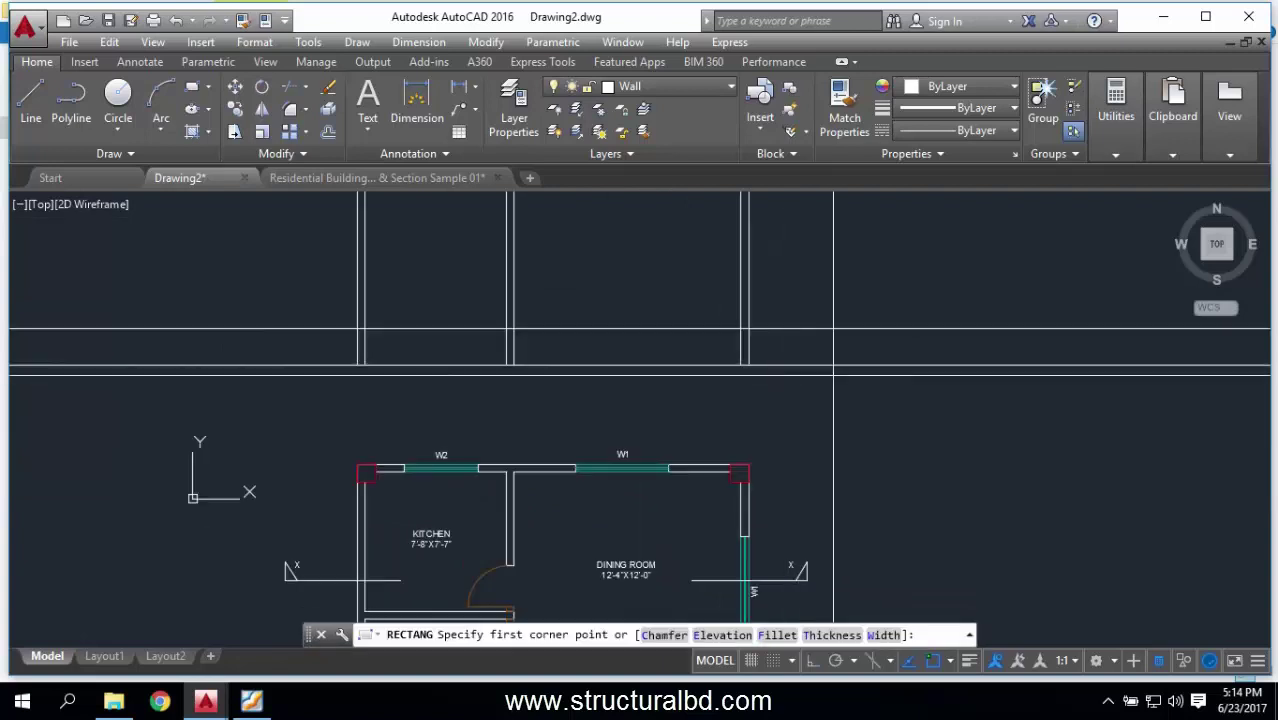
{"action": "scroll", "coordinate": [790, 368], "scroll_direction": "up", "scroll_amount": 2}
{"action": "scroll", "coordinate": [760, 330], "scroll_direction": "up", "scroll_amount": 2}
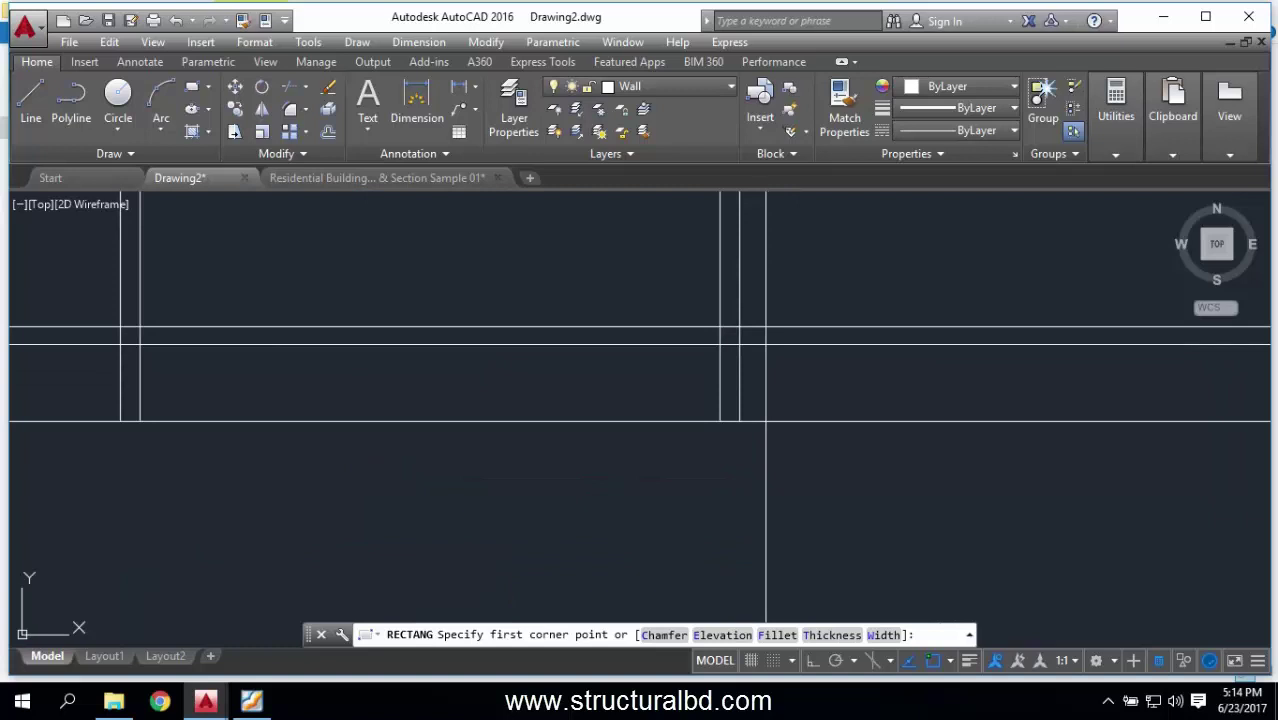
{"action": "key", "text": "Escape"}
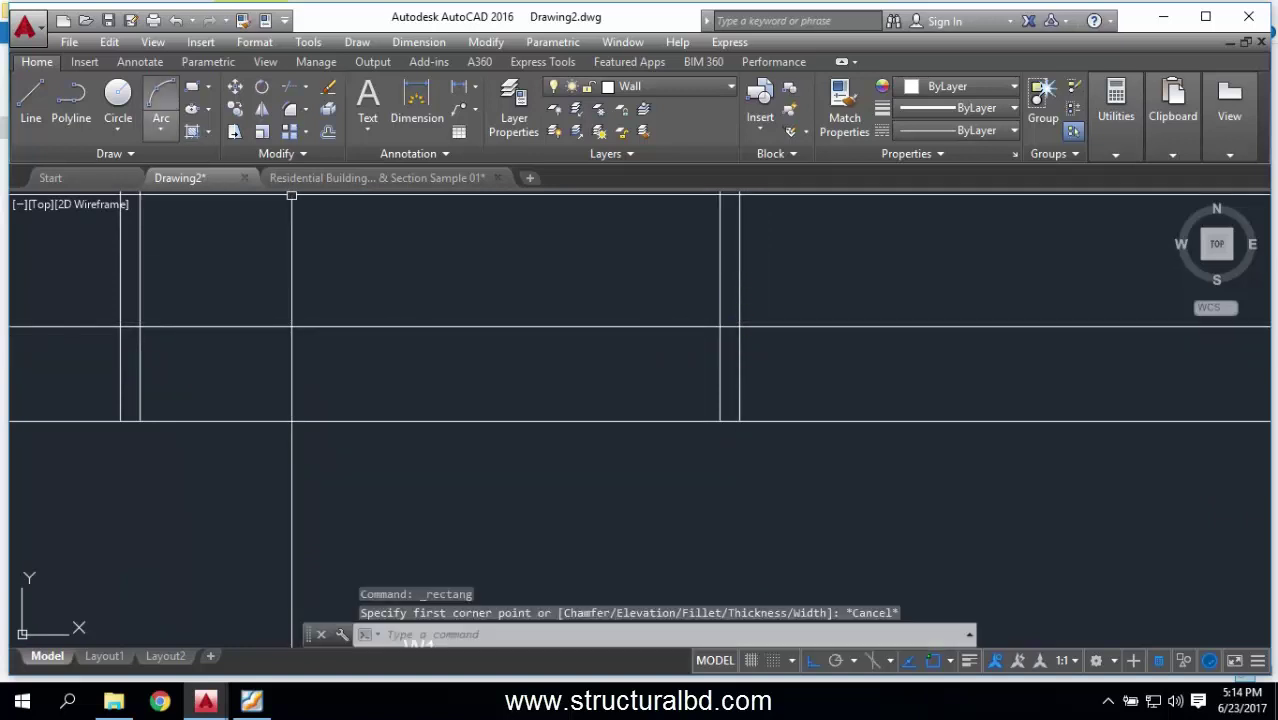
{"action": "key", "text": "Return"}
{"action": "left_click", "coordinate": [739, 327]}
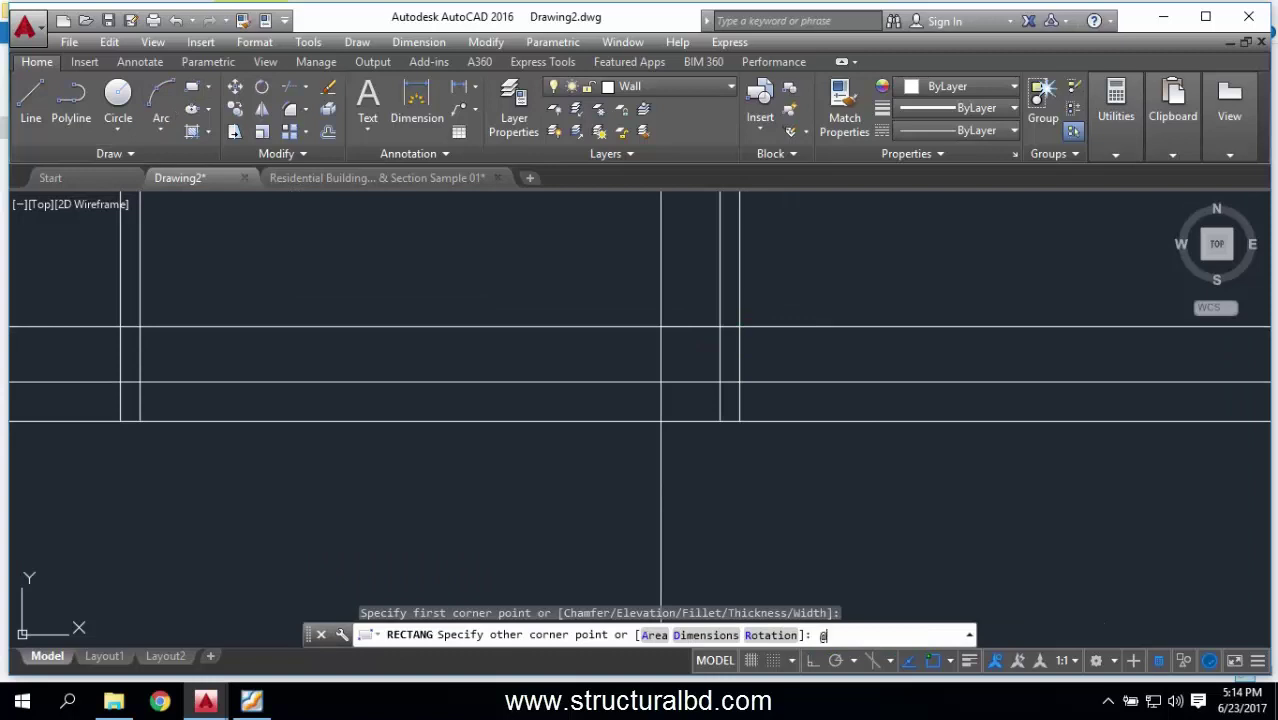
{"action": "type", "text": "@12,1"}
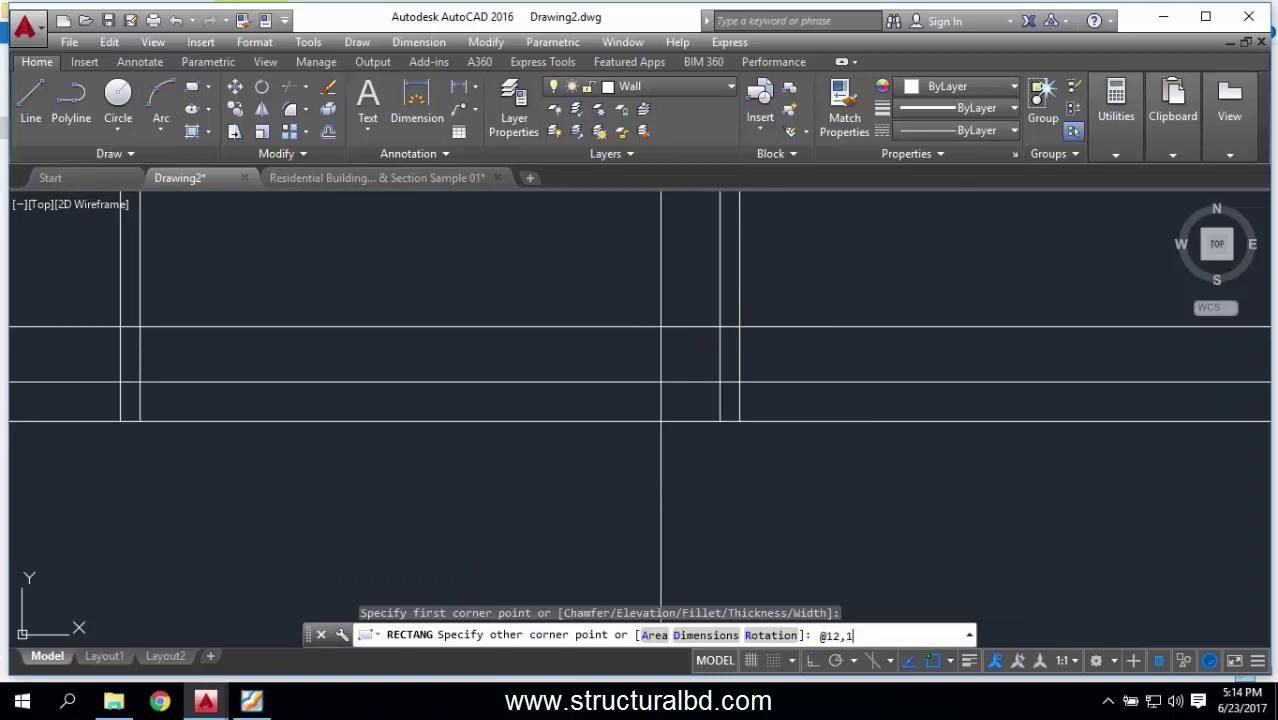
{"action": "type", "text": "2"}
{"action": "key", "text": "Return"}
Step: Move the rectangle so its top-right corner sits on the wall corner
{"action": "left_click", "coordinate": [850, 290]}
{"action": "left_click", "coordinate": [664, 196]}
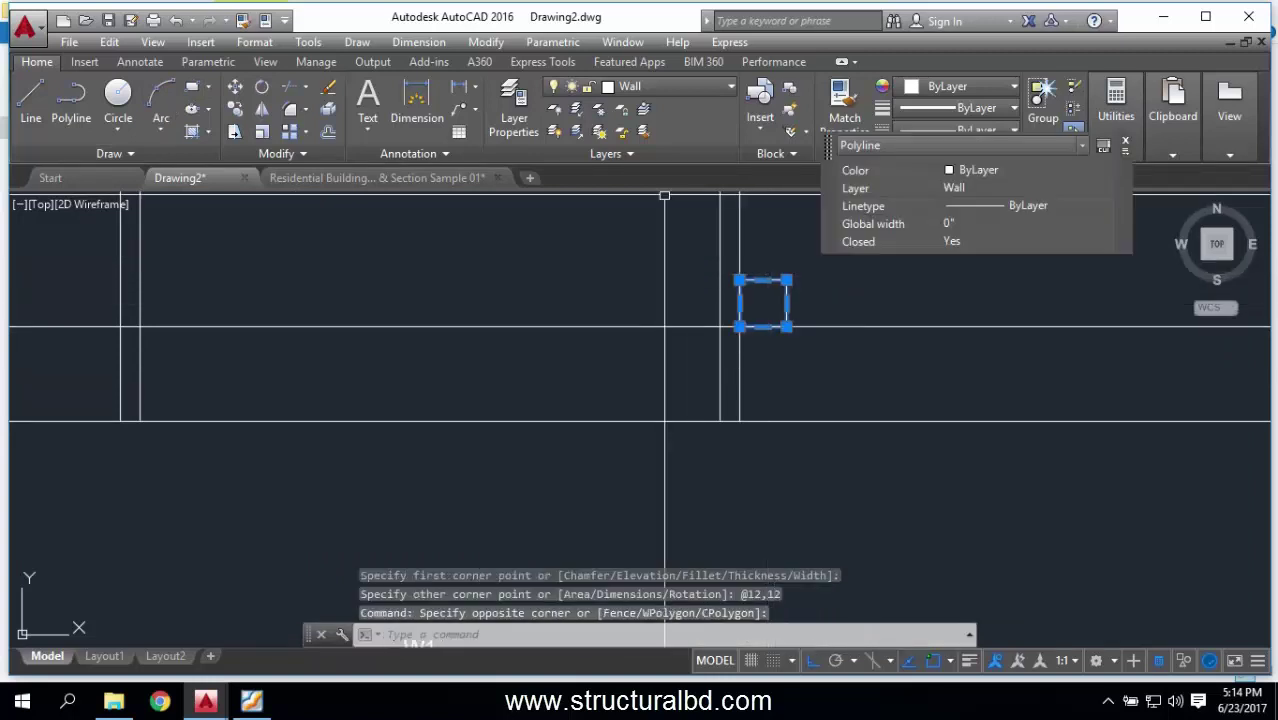
{"action": "type", "text": "m"}
{"action": "key", "text": "Return"}
{"action": "left_click", "coordinate": [787, 280]}
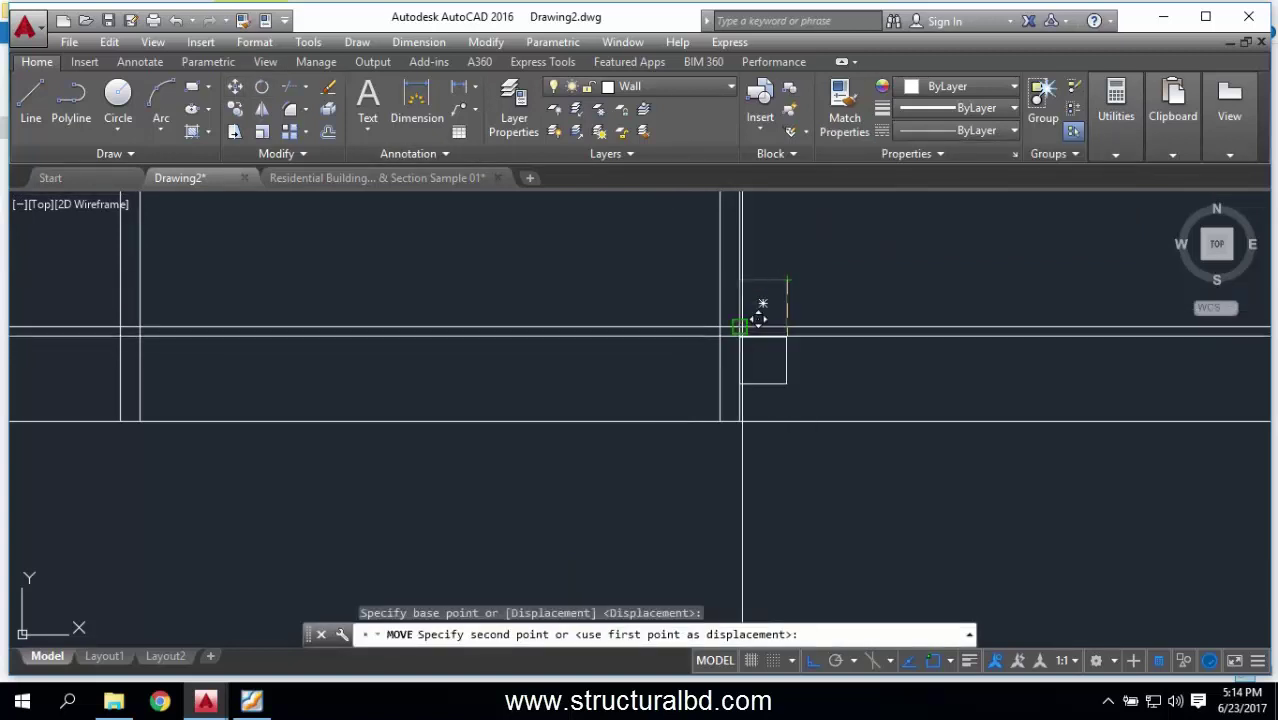
{"action": "left_click", "coordinate": [740, 327]}
Step: Select the column square and start a move, then a copy, cancelling both
{"action": "left_click", "coordinate": [697, 346]}
{"action": "left_click", "coordinate": [234, 86]}
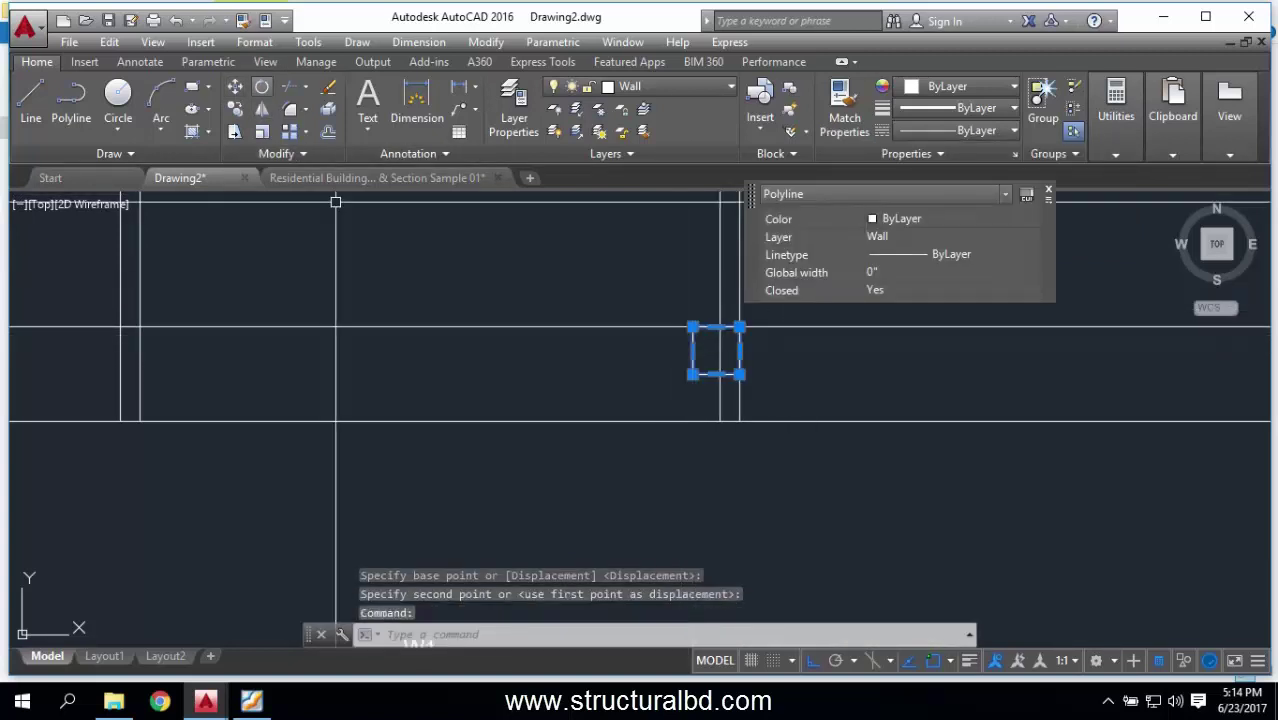
{"action": "key", "text": "Escape"}
{"action": "left_click", "coordinate": [234, 108]}
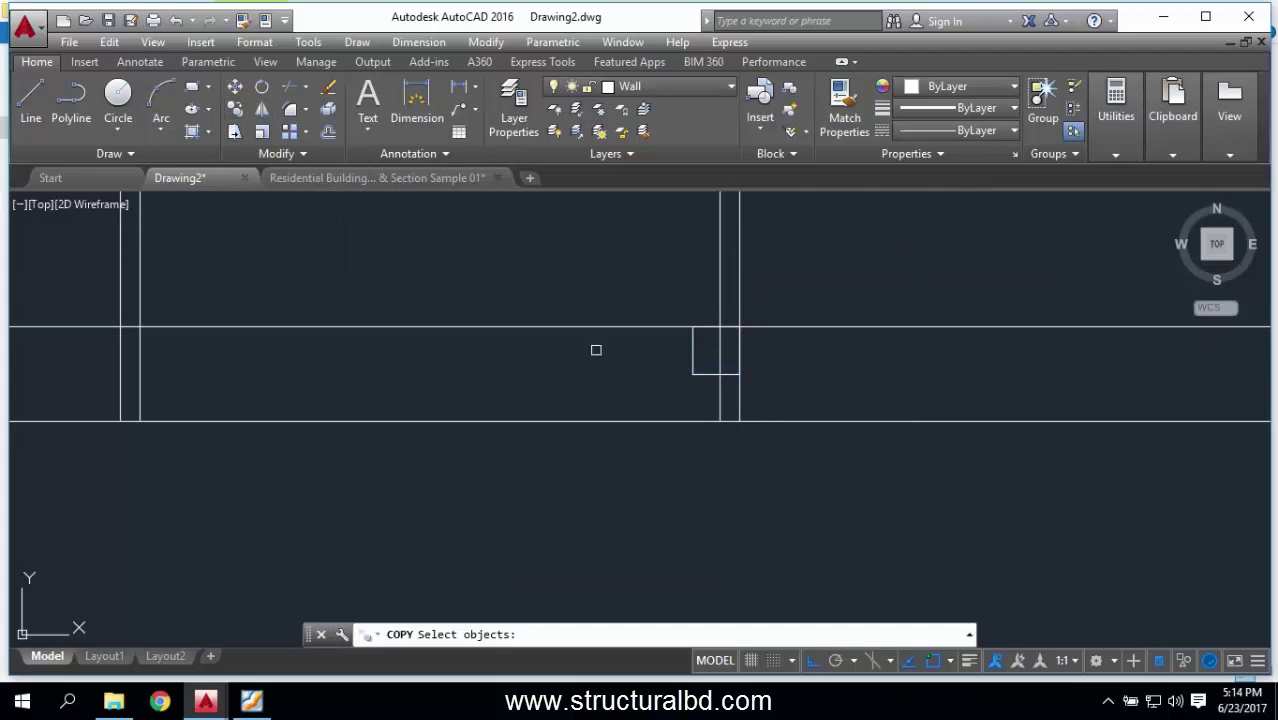
{"action": "key", "text": "Return"}
{"action": "left_click", "coordinate": [697, 332]}
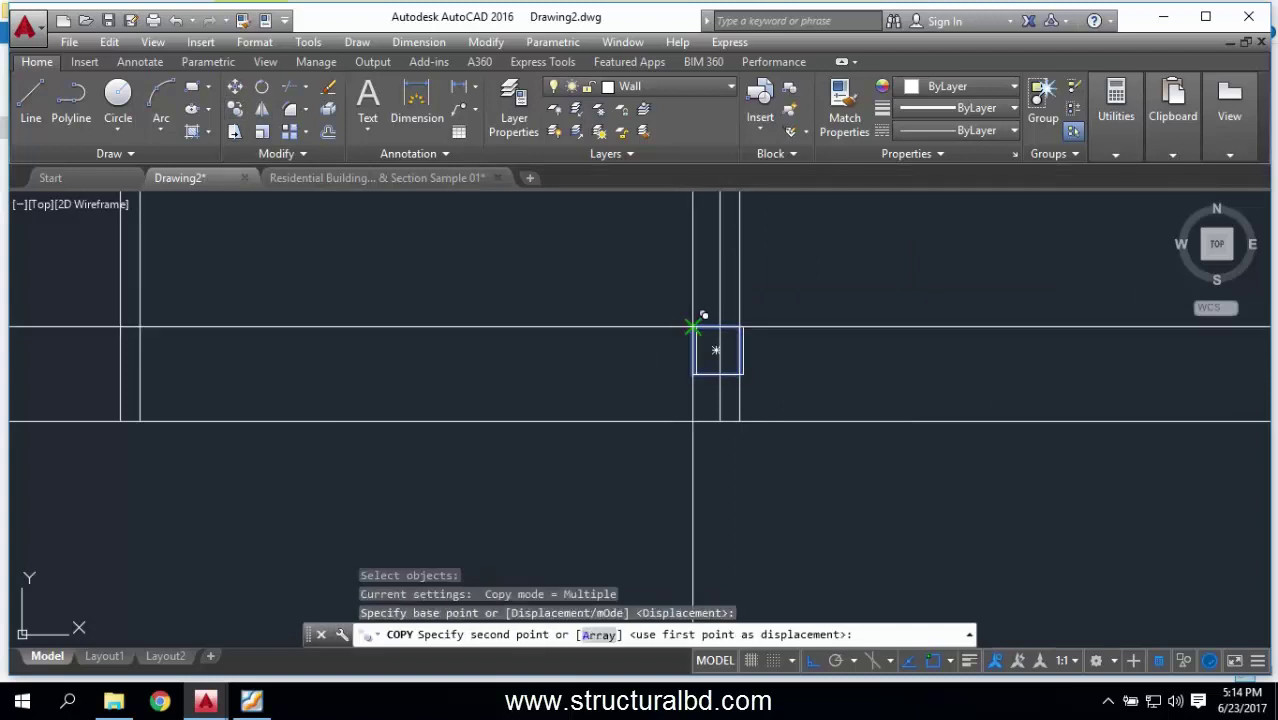
{"action": "key", "text": "Escape"}
Step: Copy the 12×12 column square to the other wall junction with Repeat COPY
{"action": "left_click", "coordinate": [690, 337]}
{"action": "right_click", "coordinate": [690, 337]}
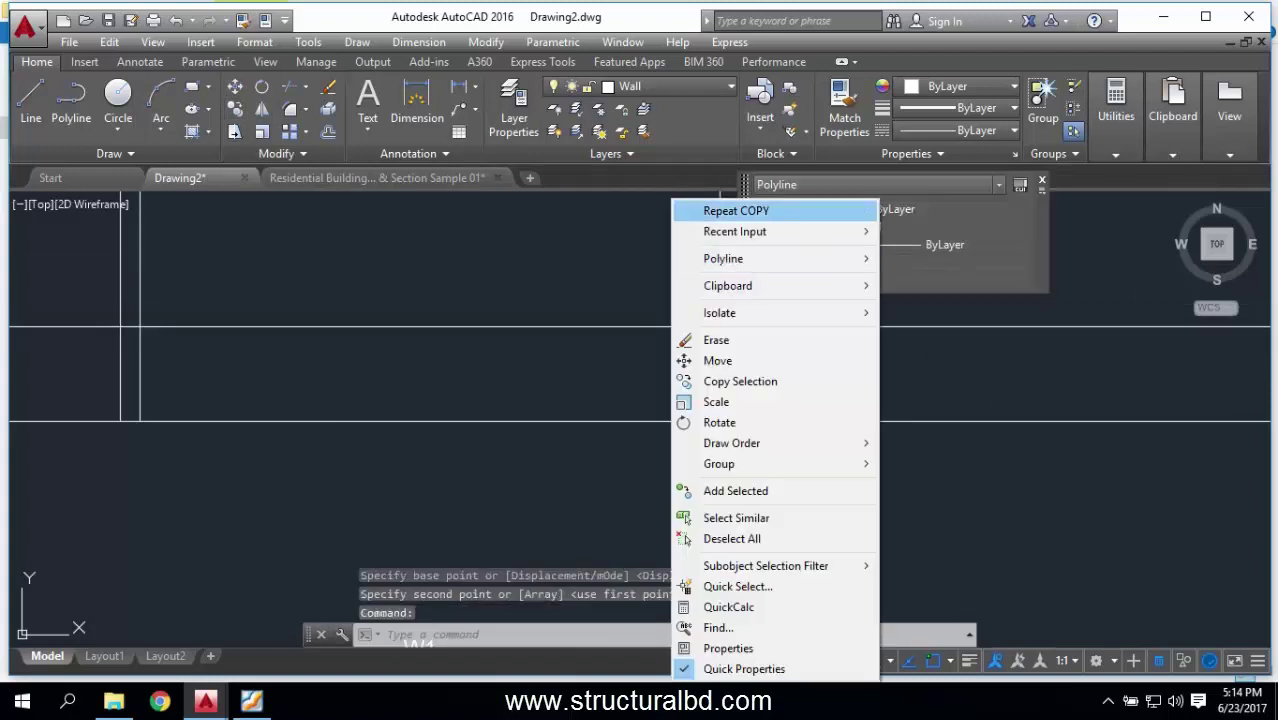
{"action": "left_click", "coordinate": [736, 210]}
{"action": "left_click", "coordinate": [700, 342]}
{"action": "scroll", "coordinate": [788, 329], "scroll_direction": "down", "scroll_amount": 4}
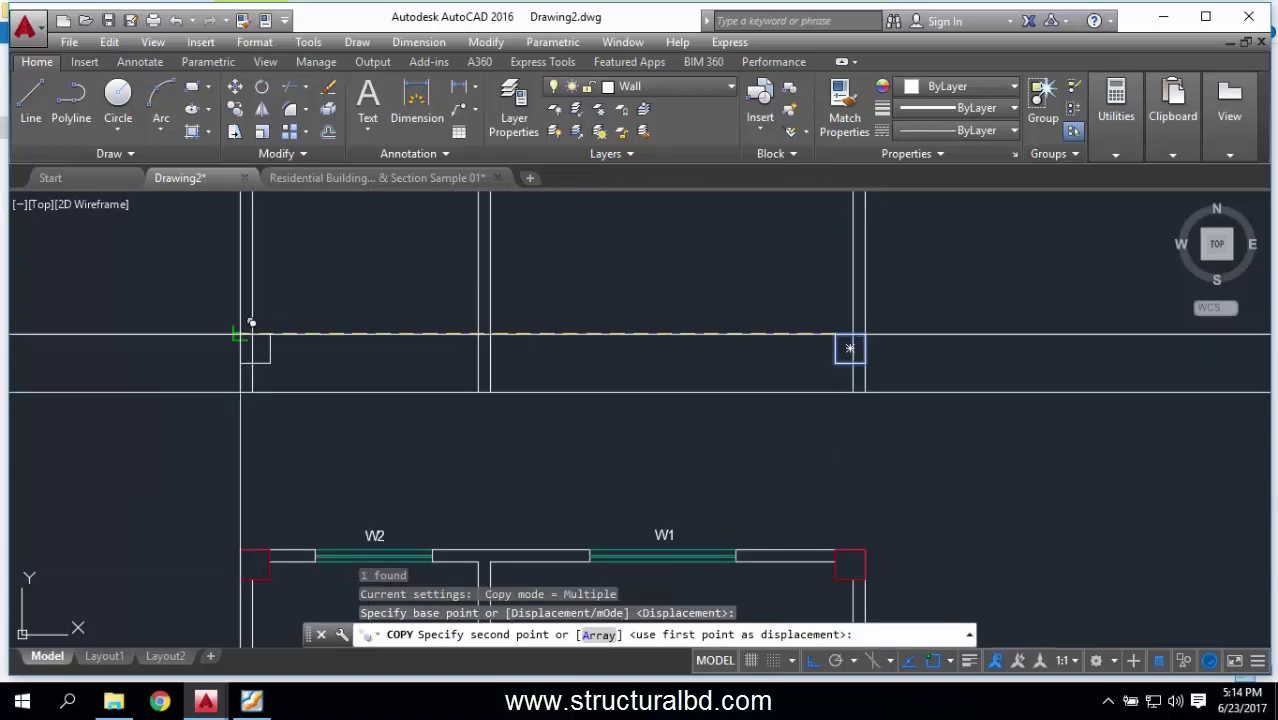
{"action": "left_click", "coordinate": [849, 348]}
{"action": "key", "text": "Escape"}
{"action": "scroll", "coordinate": [803, 402], "scroll_direction": "down", "scroll_amount": 3}
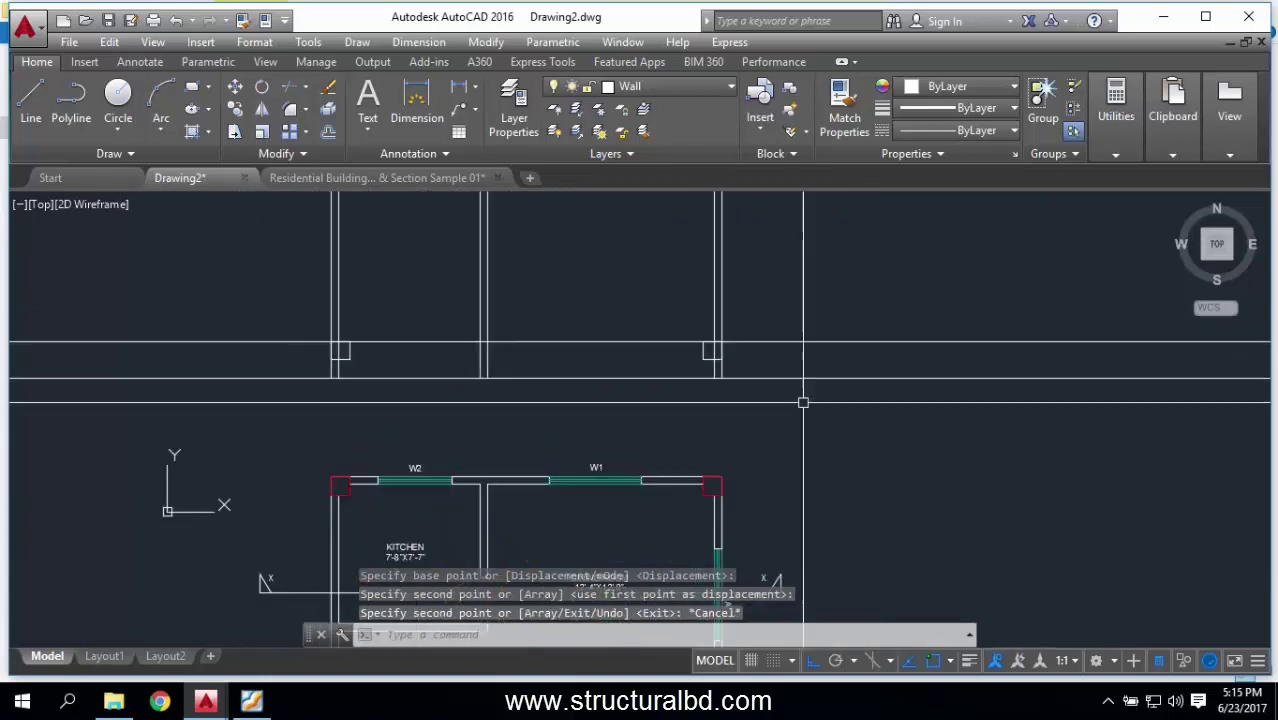
Step: Draw a vertical line down from the first column box corner
{"action": "scroll", "coordinate": [803, 402], "scroll_direction": "up", "scroll_amount": 3}
{"action": "scroll", "coordinate": [770, 370], "scroll_direction": "down", "scroll_amount": 1}
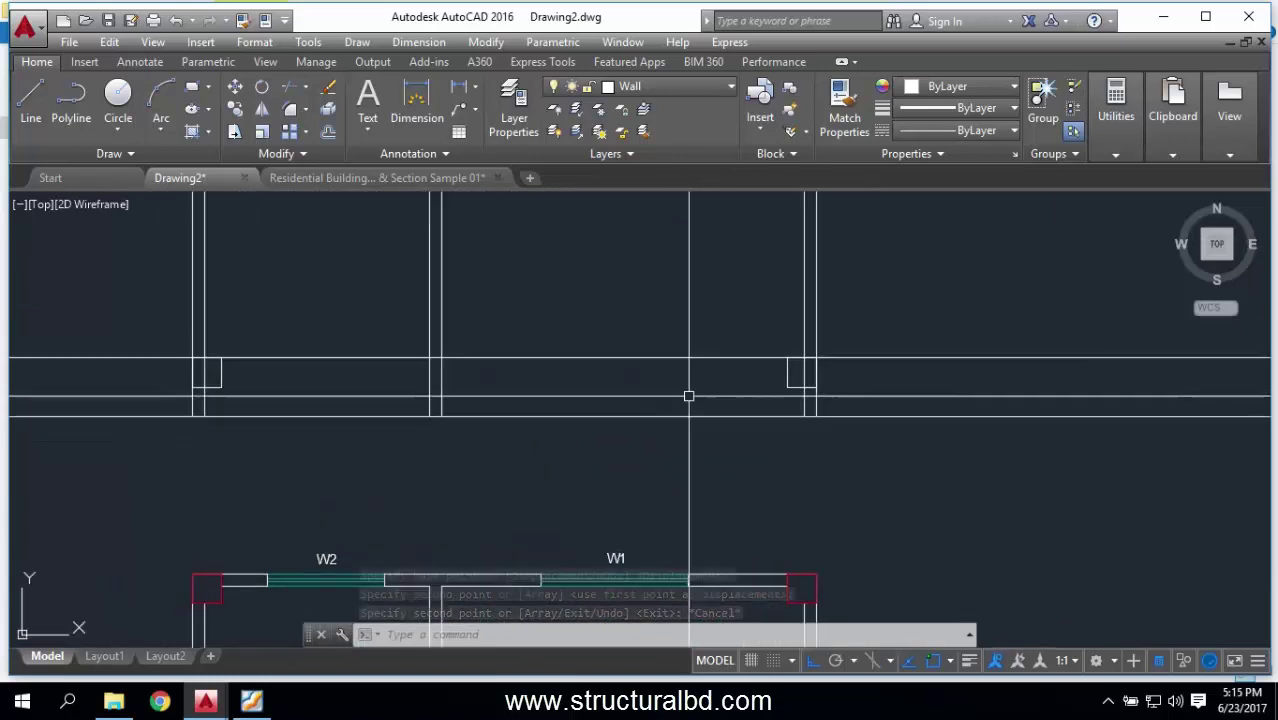
{"action": "left_click", "coordinate": [31, 100]}
{"action": "scroll", "coordinate": [215, 365], "scroll_direction": "up", "scroll_amount": 4}
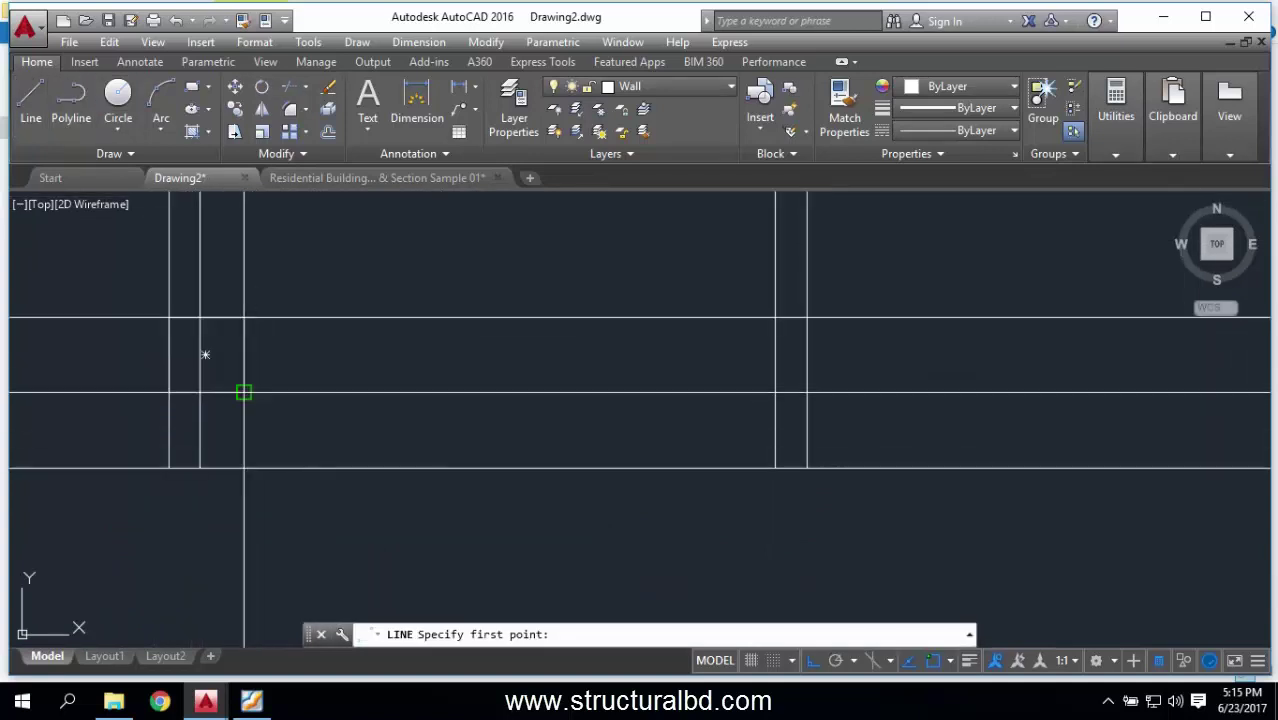
{"action": "left_click", "coordinate": [244, 392]}
{"action": "left_click", "coordinate": [244, 467]}
{"action": "right_click", "coordinate": [271, 351]}
{"action": "left_click", "coordinate": [330, 370]}
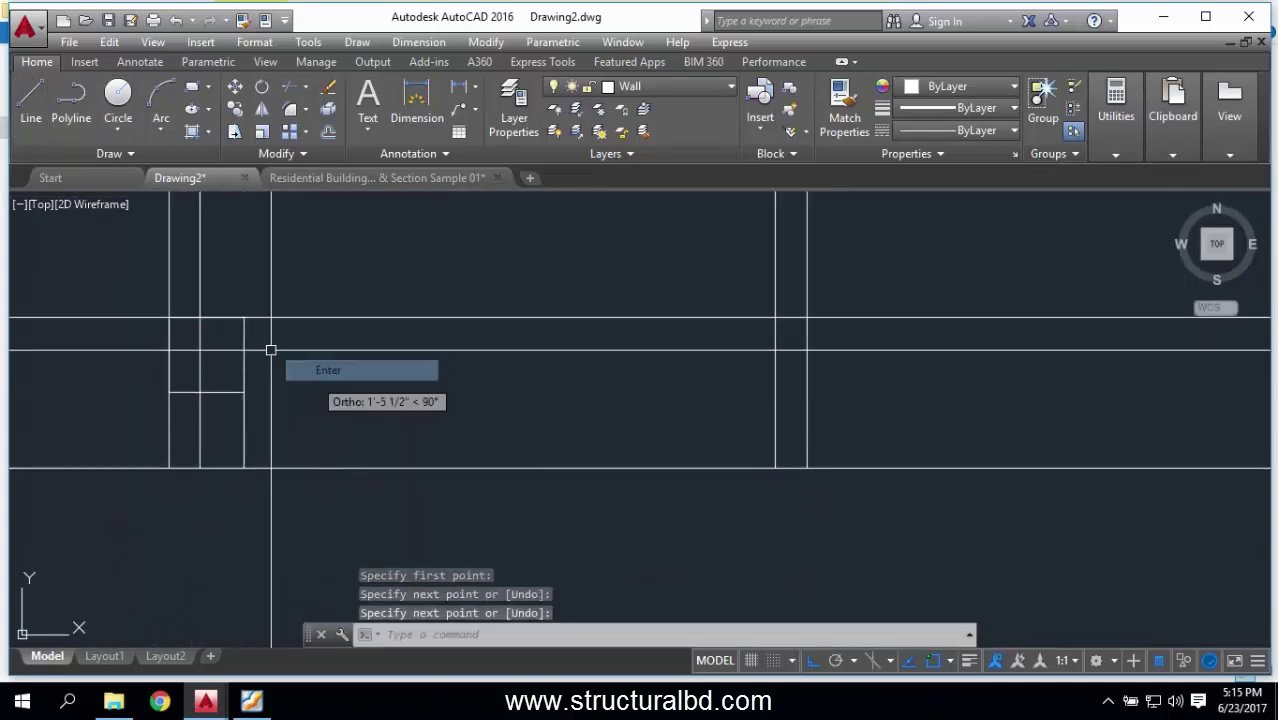
Step: Draw a second vertical line down from the other wall endpoint
{"action": "scroll", "coordinate": [482, 385], "scroll_direction": "down", "scroll_amount": 3}
{"action": "scroll", "coordinate": [582, 322], "scroll_direction": "up", "scroll_amount": 3}
{"action": "right_click", "coordinate": [575, 328]}
{"action": "left_click", "coordinate": [620, 341]}
{"action": "left_click", "coordinate": [690, 373]}
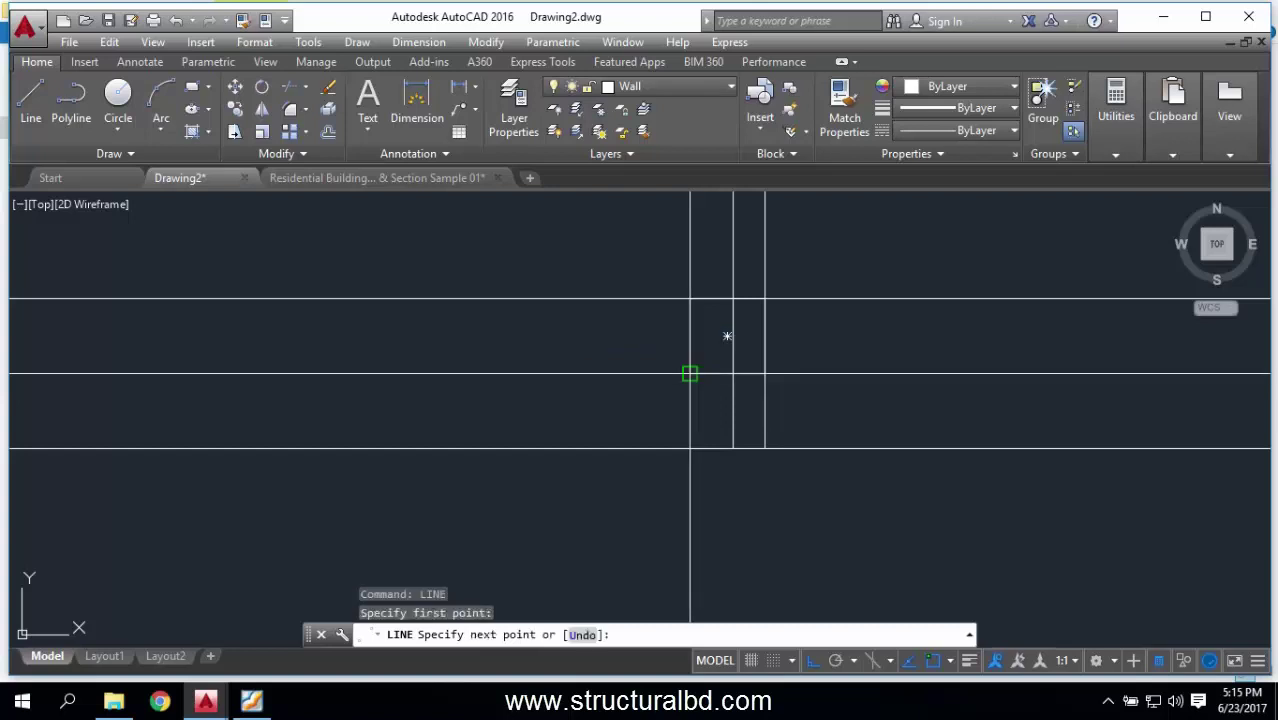
{"action": "left_click", "coordinate": [690, 448]}
{"action": "right_click", "coordinate": [612, 333]}
{"action": "left_click", "coordinate": [640, 339]}
Step: Trim the excess line piece with TR, using all lines as cutting edges
{"action": "scroll", "coordinate": [741, 424], "scroll_direction": "down", "scroll_amount": 3}
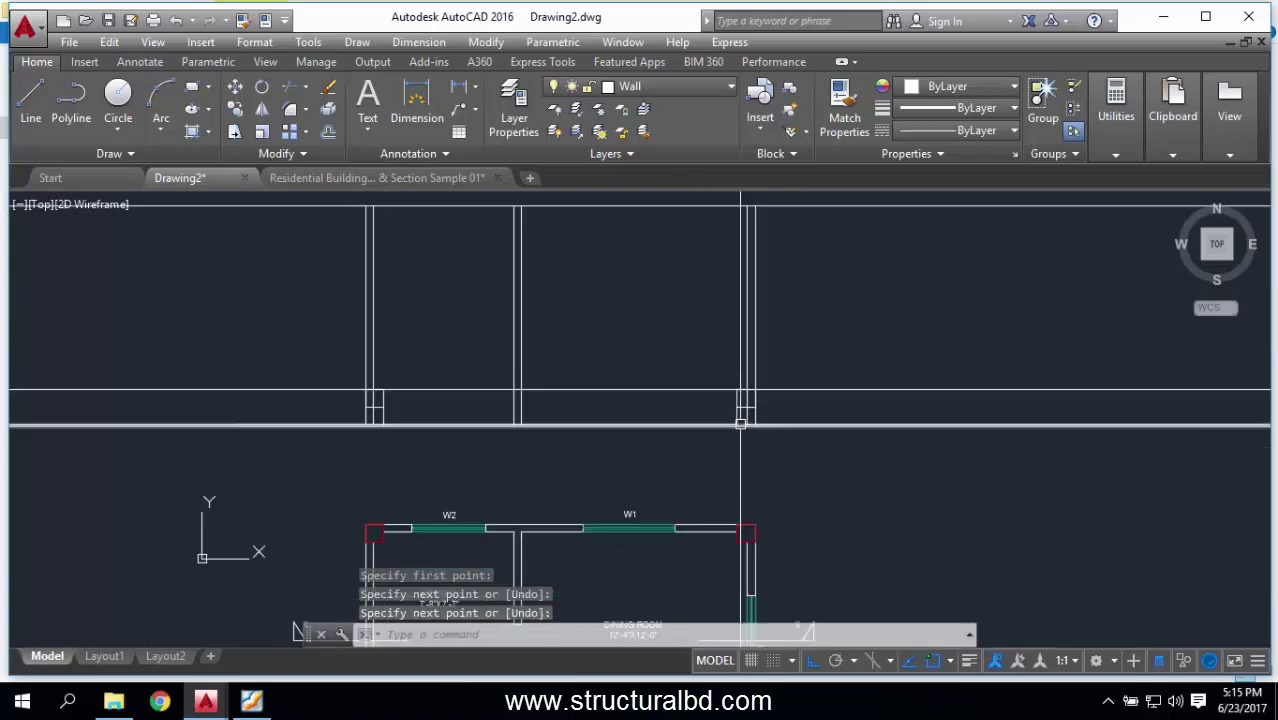
{"action": "scroll", "coordinate": [741, 424], "scroll_direction": "down", "scroll_amount": 2}
{"action": "scroll", "coordinate": [556, 420], "scroll_direction": "up", "scroll_amount": 2}
{"action": "type", "text": "t"}
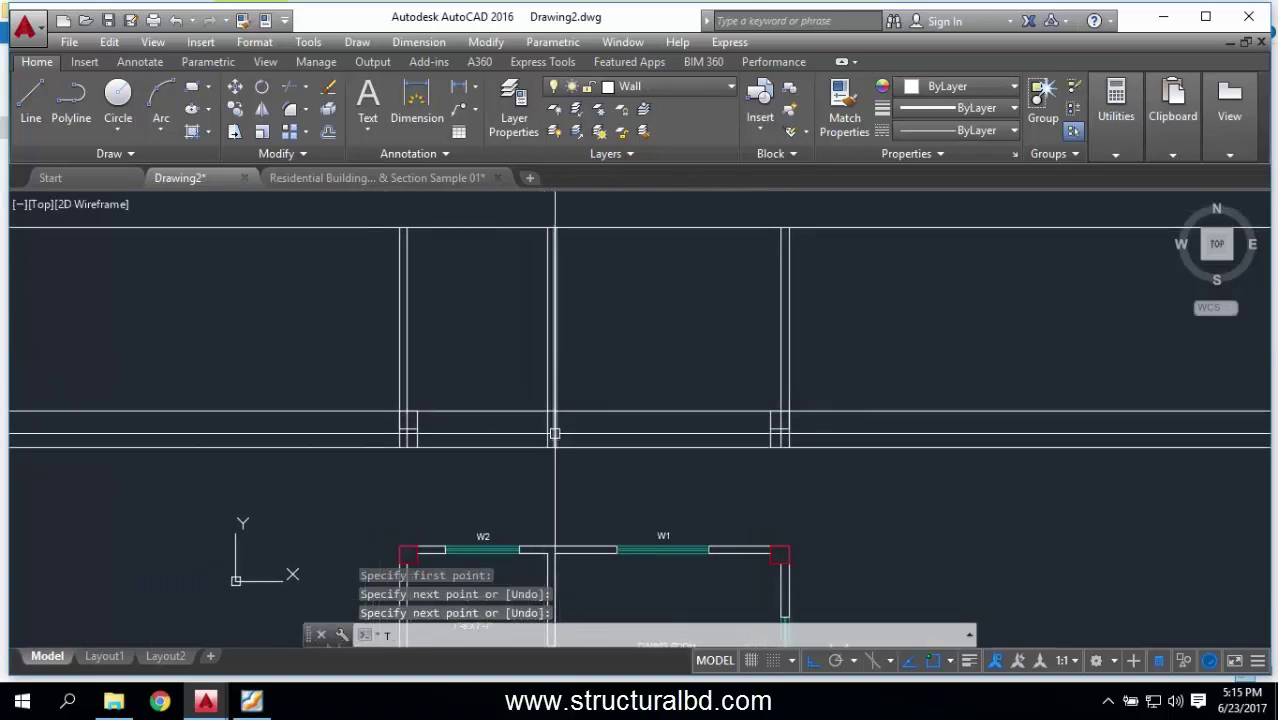
{"action": "type", "text": "r"}
{"action": "key", "text": "Return"}
{"action": "scroll", "coordinate": [554, 433], "scroll_direction": "up", "scroll_amount": 2}
{"action": "key", "text": "Return"}
{"action": "left_click", "coordinate": [590, 422]}
{"action": "left_click", "coordinate": [546, 381]}
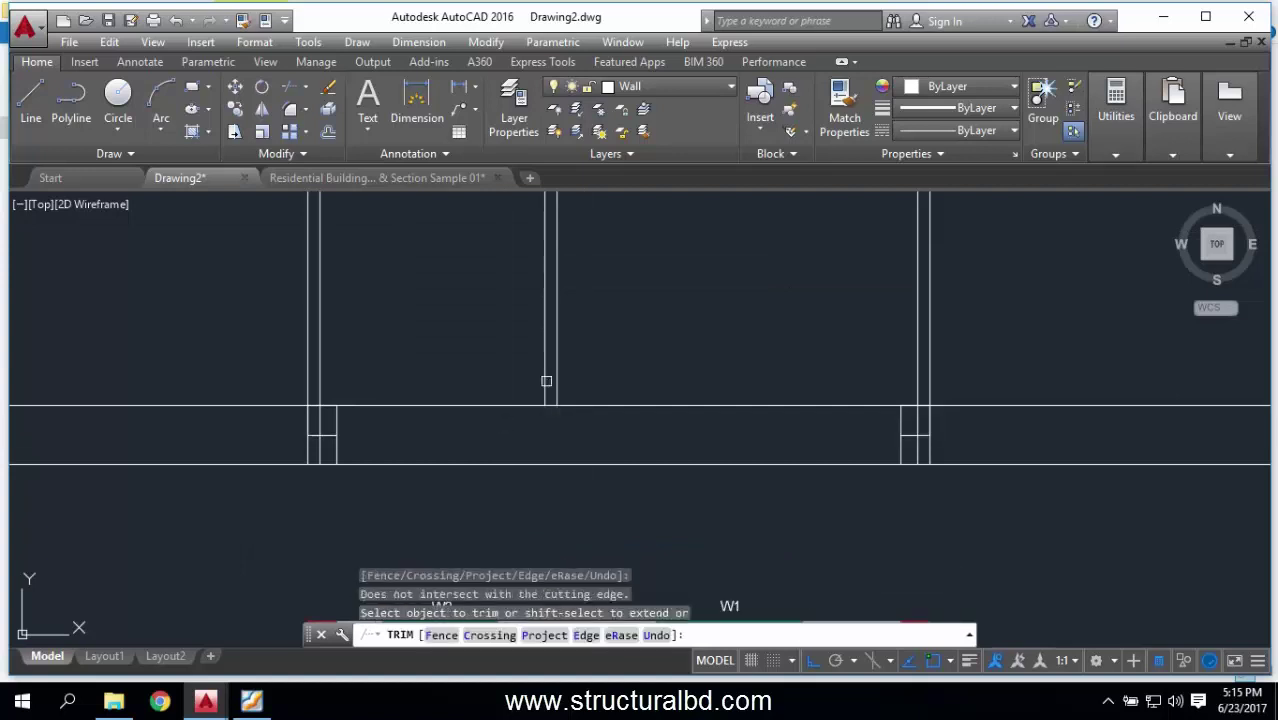
{"action": "scroll", "coordinate": [546, 381], "scroll_direction": "down", "scroll_amount": 2}
{"action": "right_click", "coordinate": [633, 330]}
{"action": "left_click", "coordinate": [644, 345]}
{"action": "scroll", "coordinate": [536, 399], "scroll_direction": "up", "scroll_amount": 3}
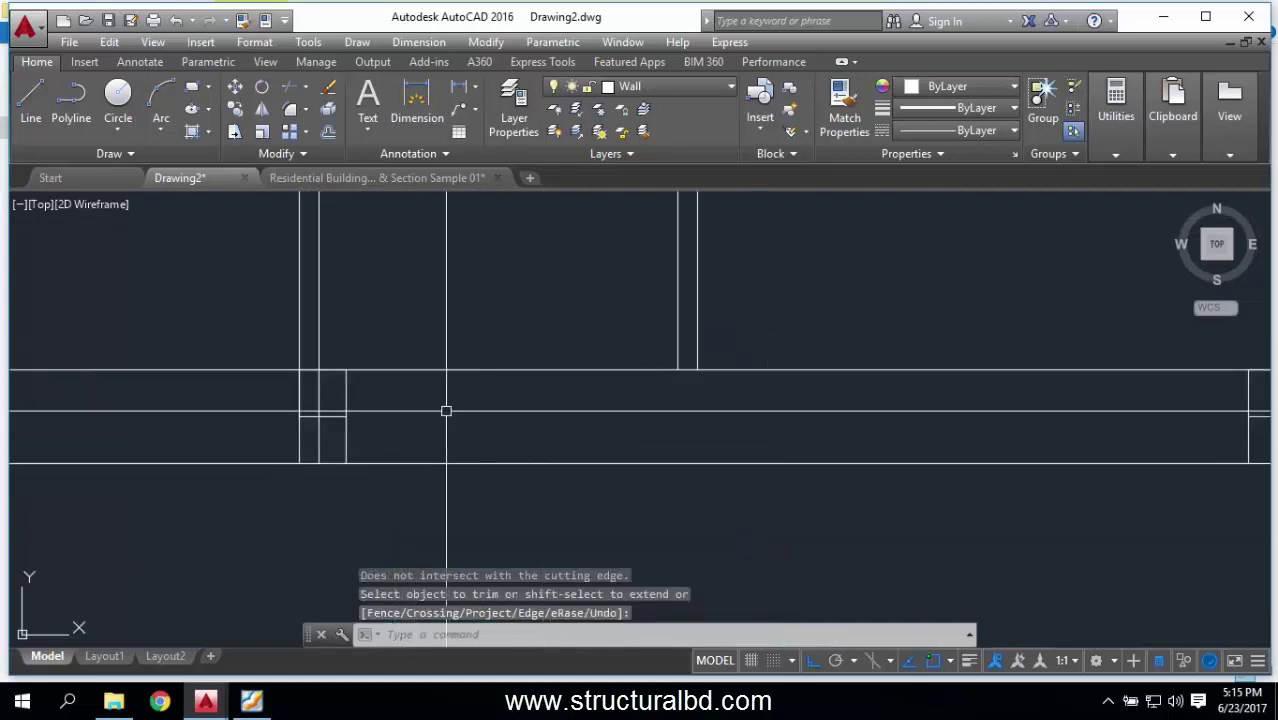
{"action": "key", "text": "Escape"}
{"action": "key", "text": "Escape"}
Step: Trim the vertical line ends against the wall line using a trim window
{"action": "left_click", "coordinate": [280, 390]}
{"action": "left_click", "coordinate": [240, 355]}
{"action": "key", "text": "Escape"}
{"action": "key", "text": "Escape"}
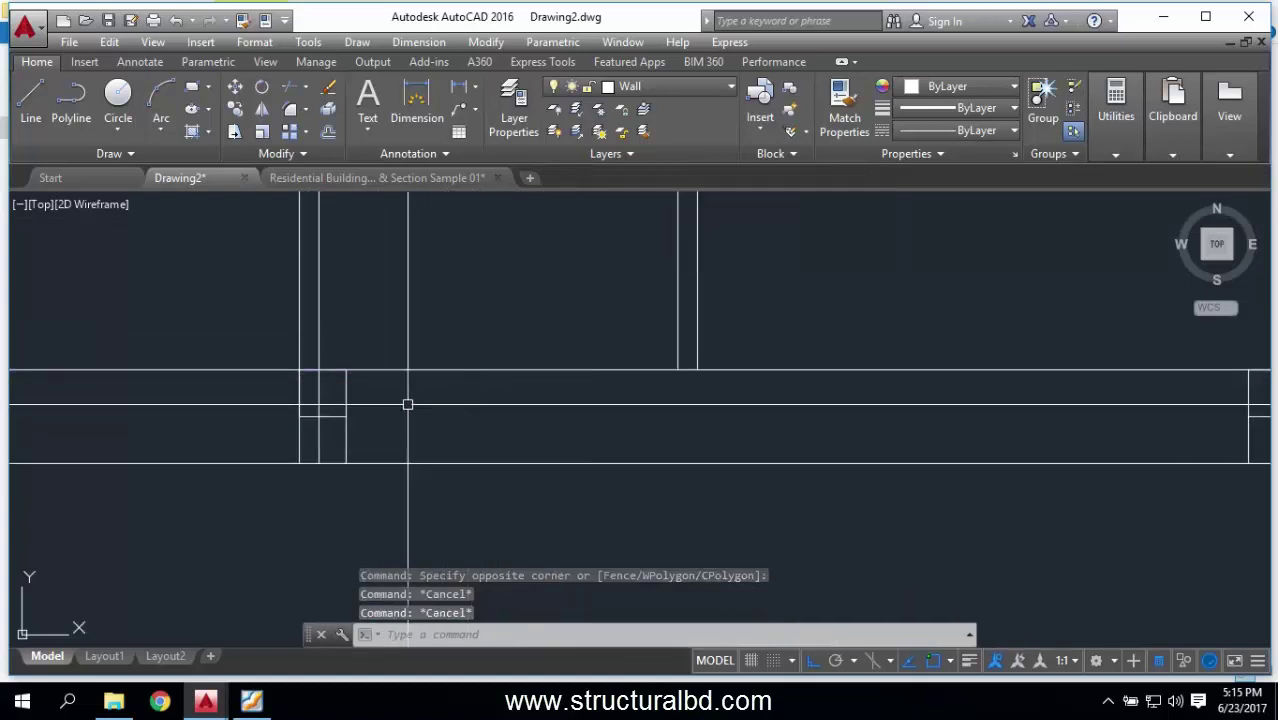
{"action": "key", "text": "Escape"}
{"action": "middle_click_drag", "start_coordinate": [408, 404], "coordinate": [496, 408]}
{"action": "type", "text": "T"}
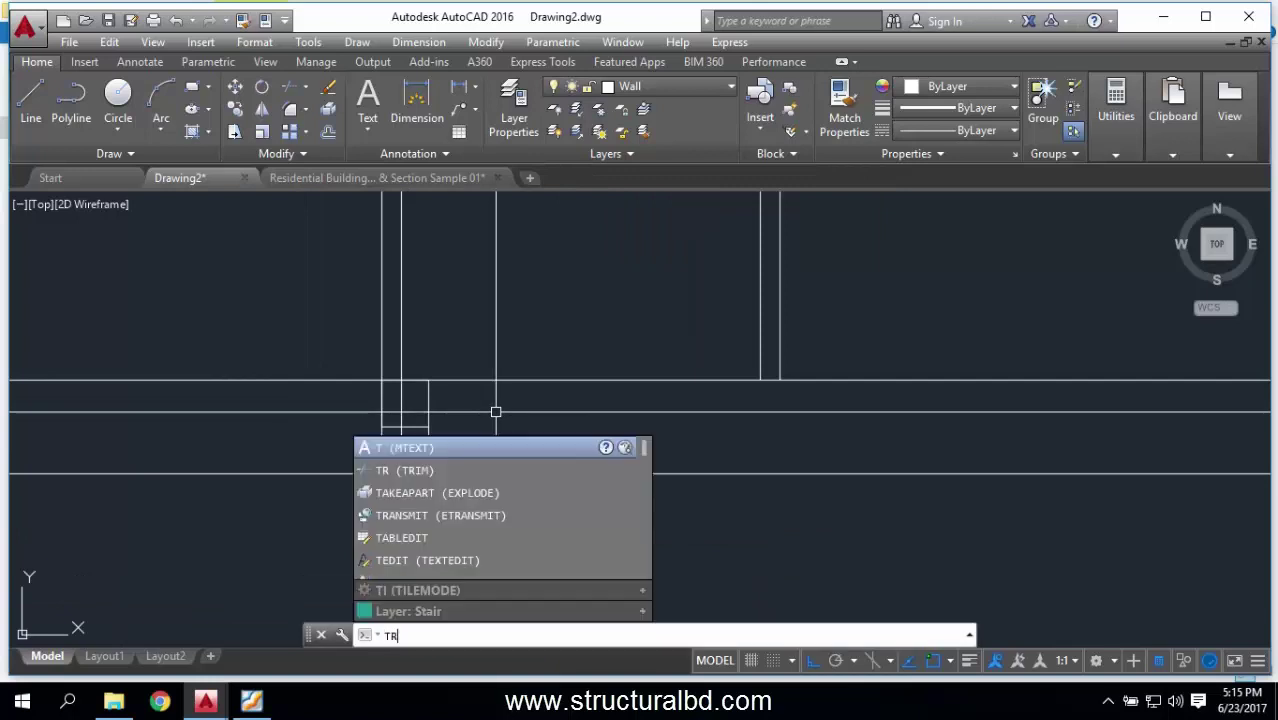
{"action": "type", "text": "R"}
{"action": "key", "text": "Return"}
{"action": "left_click", "coordinate": [383, 339]}
{"action": "key", "text": "Return"}
{"action": "scroll", "coordinate": [366, 441], "scroll_direction": "down", "scroll_amount": 3}
{"action": "left_click", "coordinate": [301, 440]}
{"action": "left_click", "coordinate": [736, 397]}
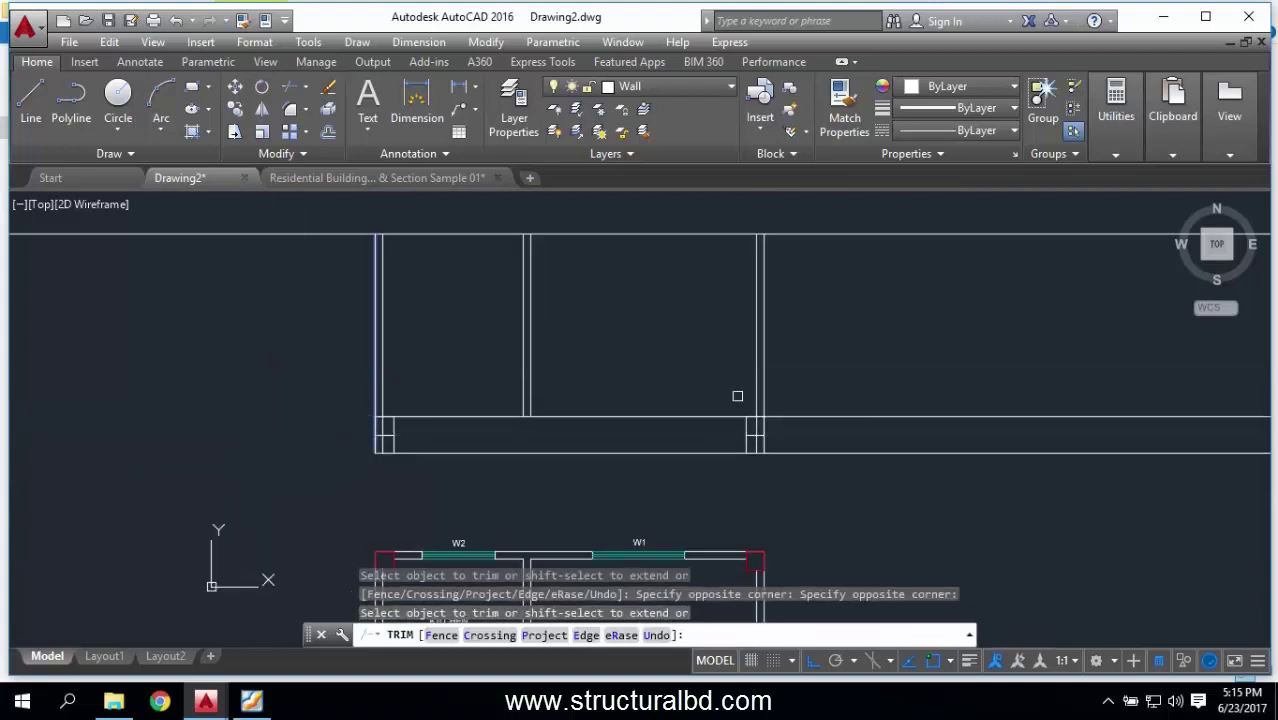
{"action": "middle_click_drag", "start_coordinate": [736, 397], "coordinate": [623, 400]}
{"action": "key", "text": "Return"}
Step: Trim the remaining line ends at the right wall line so walls stop at the band
{"action": "key", "text": "Return"}
{"action": "left_click", "coordinate": [650, 330]}
{"action": "key", "text": "Return"}
{"action": "left_click", "coordinate": [745, 491]}
{"action": "right_click", "coordinate": [690, 332]}
{"action": "left_click", "coordinate": [725, 353]}
{"action": "scroll", "coordinate": [435, 421], "scroll_direction": "up", "scroll_amount": 5}
{"action": "scroll", "coordinate": [505, 428], "scroll_direction": "down", "scroll_amount": 3}
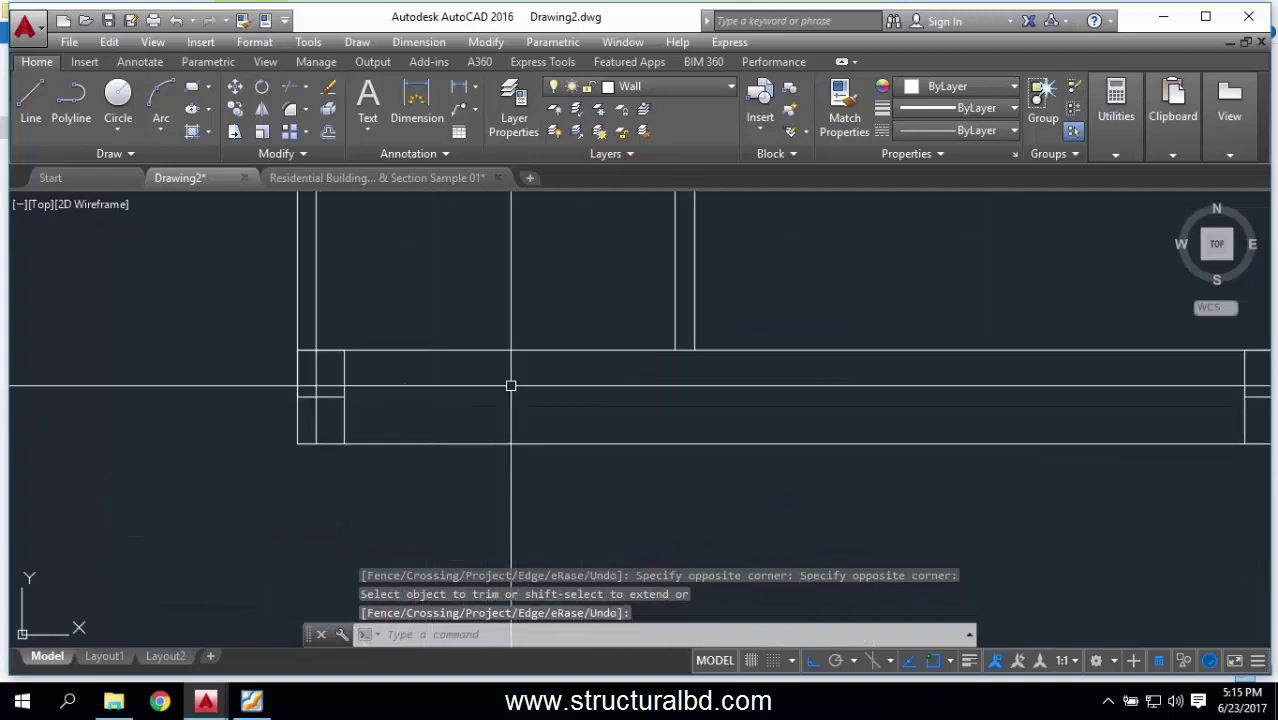
{"action": "scroll", "coordinate": [434, 408], "scroll_direction": "up", "scroll_amount": 3}
{"action": "key", "text": "Return"}
{"action": "left_click", "coordinate": [420, 405]}
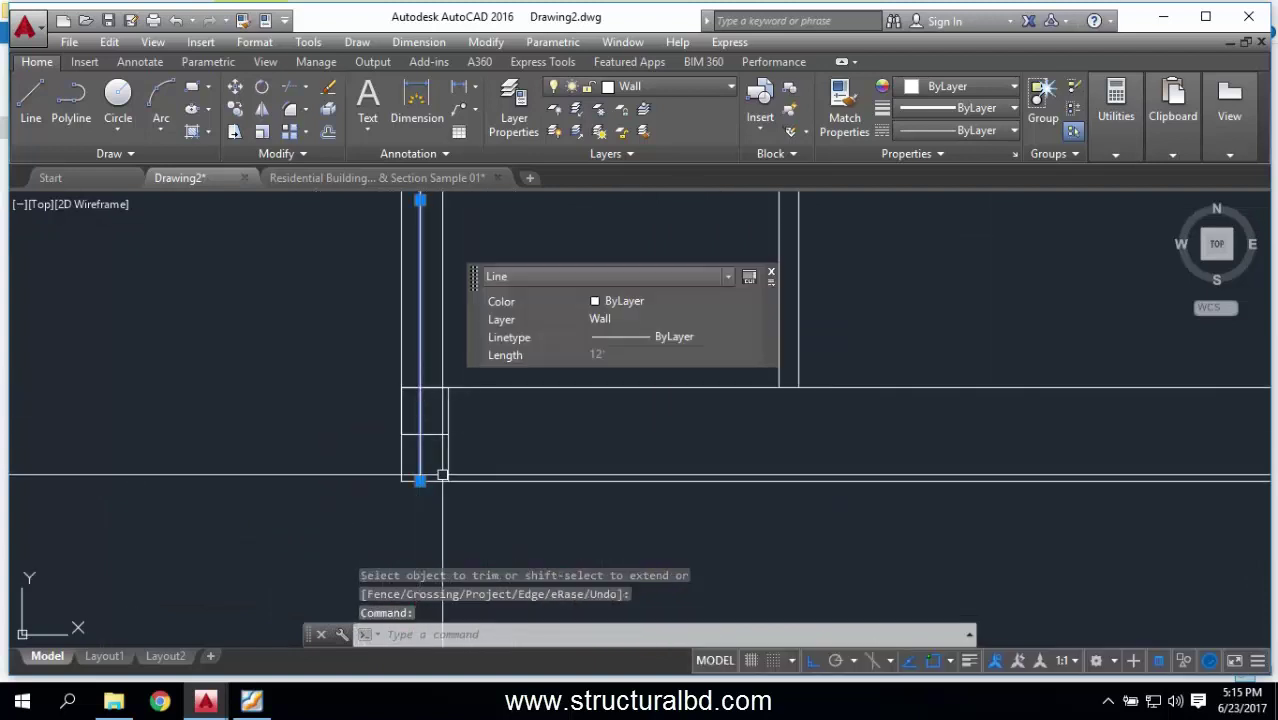
Step: Stretch the vertical wall line's bottom end up to the junction
{"action": "left_click", "coordinate": [420, 481]}
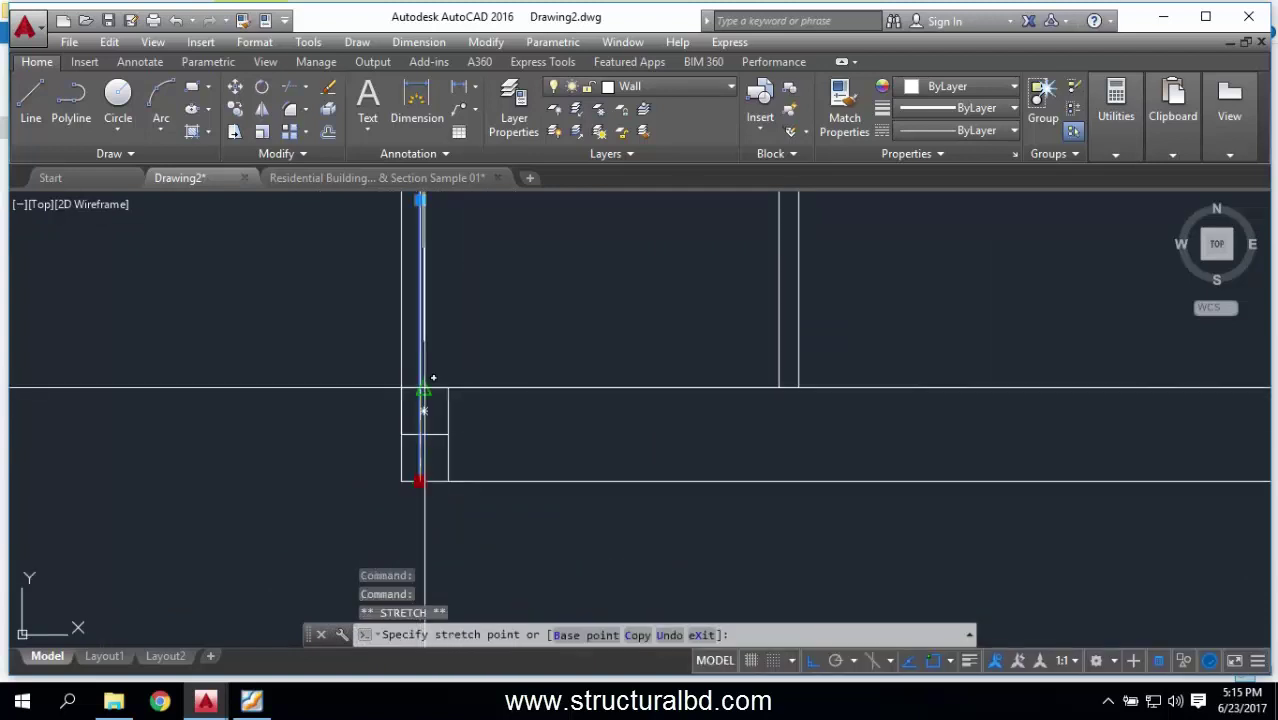
{"action": "key", "text": "Escape"}
{"action": "key", "text": "Escape"}
{"action": "scroll", "coordinate": [639, 442], "scroll_direction": "up", "scroll_amount": 3}
{"action": "left_click", "coordinate": [521, 379]}
{"action": "left_click", "coordinate": [521, 491]}
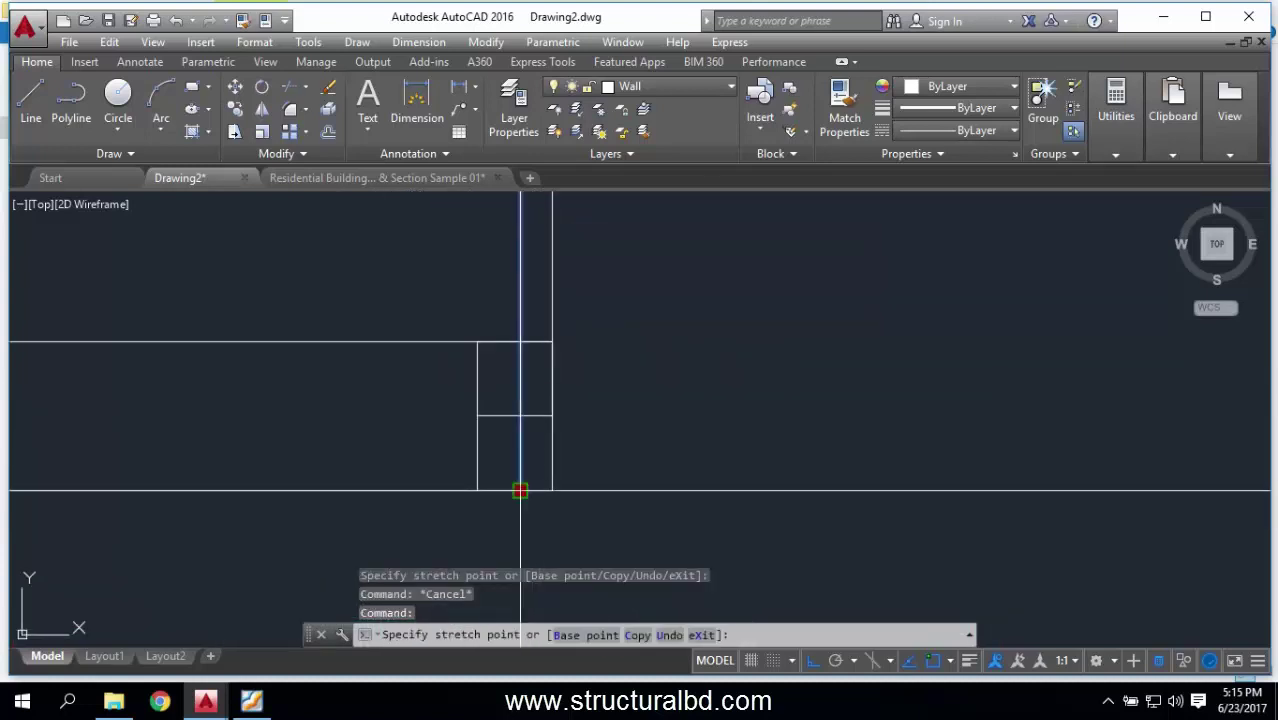
{"action": "left_click", "coordinate": [520, 342]}
{"action": "key", "text": "Escape"}
{"action": "scroll", "coordinate": [567, 369], "scroll_direction": "down", "scroll_amount": 3}
{"action": "left_click", "coordinate": [625, 400]}
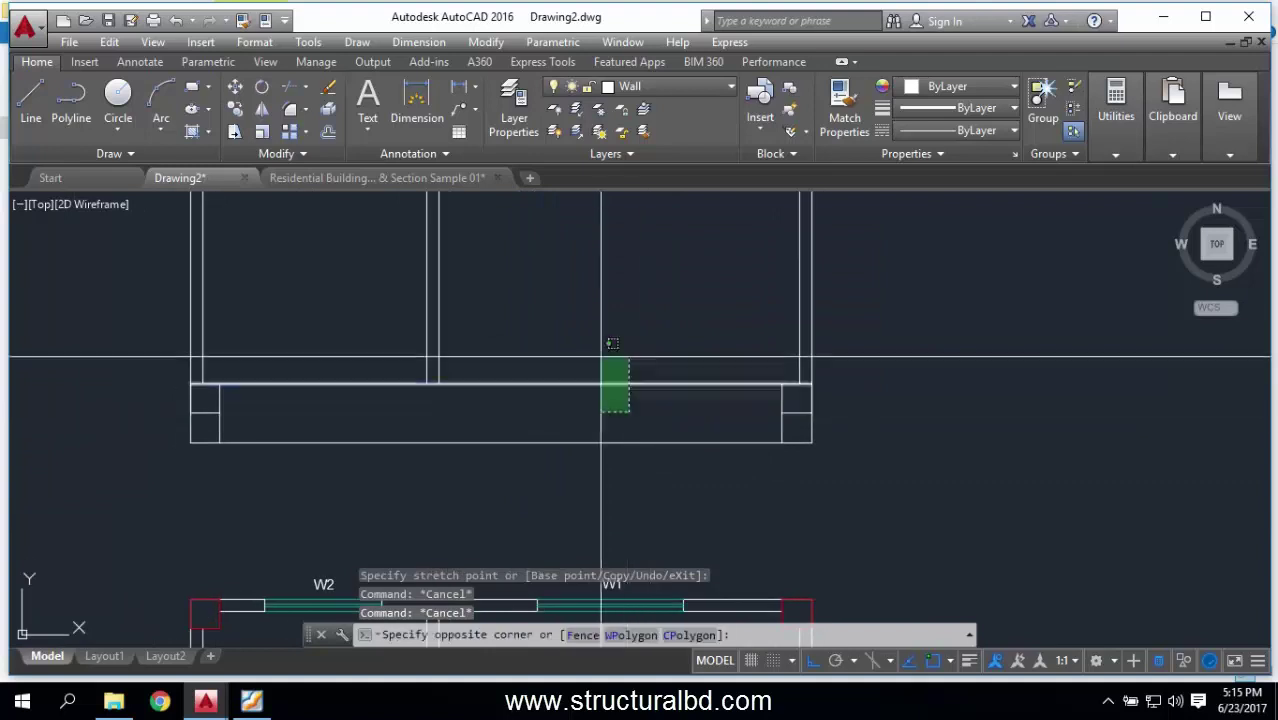
{"action": "key", "text": "Escape"}
Step: Offset the band's top line by 3 to form the thin slab strip
{"action": "type", "text": "re"}
{"action": "key", "text": "Return"}
{"action": "type", "text": "o"}
{"action": "key", "text": "Return"}
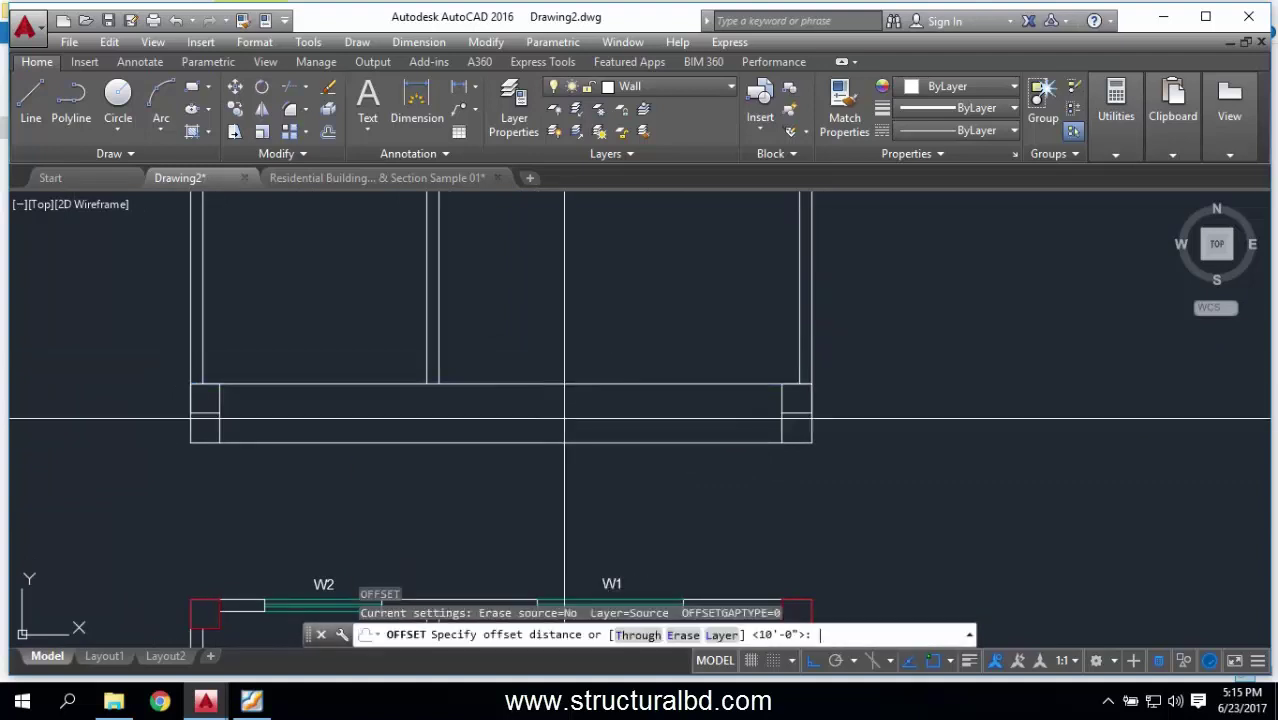
{"action": "type", "text": "3"}
{"action": "key", "text": "Return"}
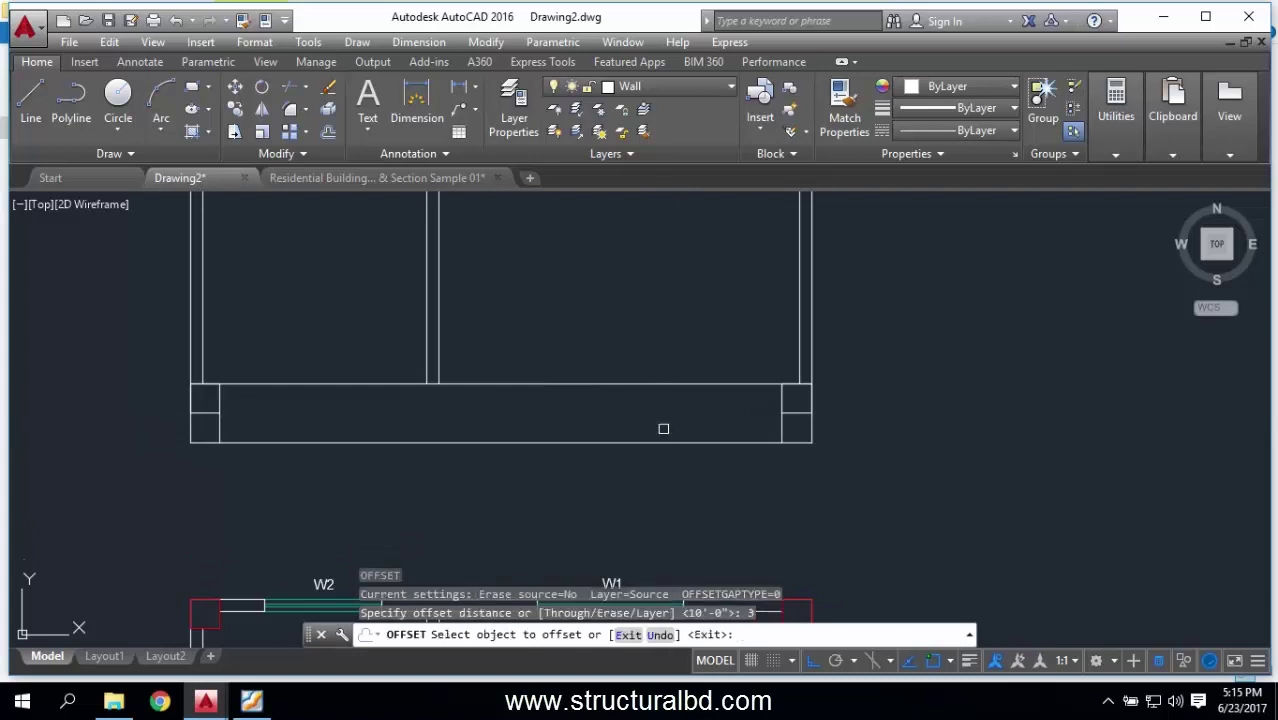
{"action": "left_click", "coordinate": [650, 384]}
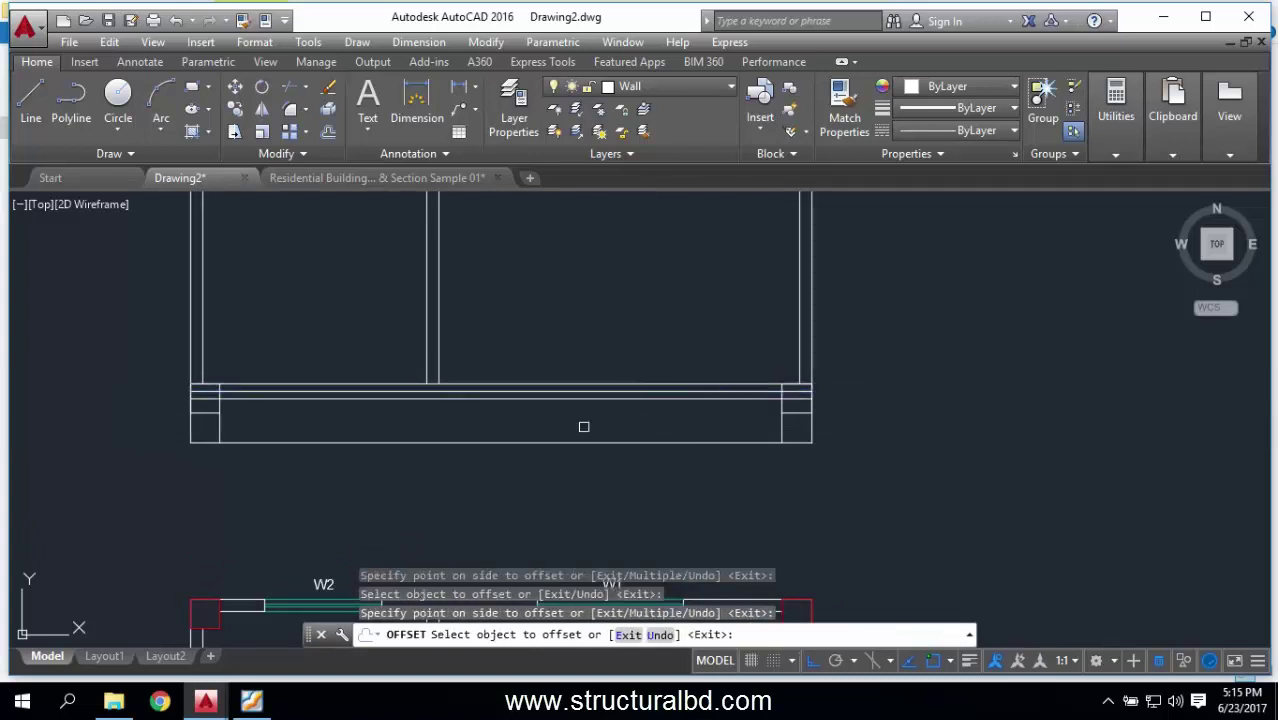
{"action": "scroll", "coordinate": [650, 430], "scroll_direction": "up", "scroll_amount": 4}
{"action": "key", "text": "Escape"}
{"action": "left_click", "coordinate": [540, 328]}
{"action": "scroll", "coordinate": [404, 360], "scroll_direction": "up", "scroll_amount": 2}
{"action": "left_click", "coordinate": [448, 405]}
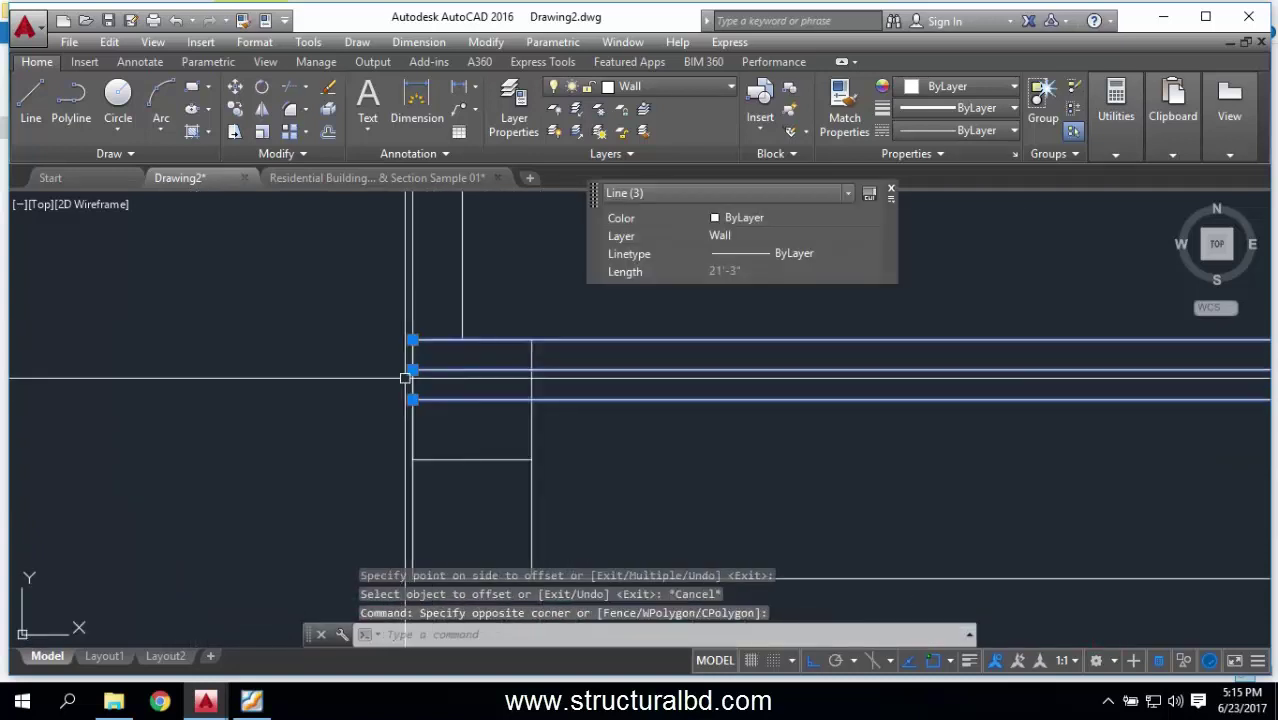
Step: Trim the slab lines inside the column squares so they end at both columns
{"action": "key", "text": "Escape"}
{"action": "key", "text": "Escape"}
{"action": "type", "text": "tr"}
{"action": "key", "text": "Return"}
{"action": "key", "text": "Return"}
{"action": "scroll", "coordinate": [480, 427], "scroll_direction": "down", "scroll_amount": 3}
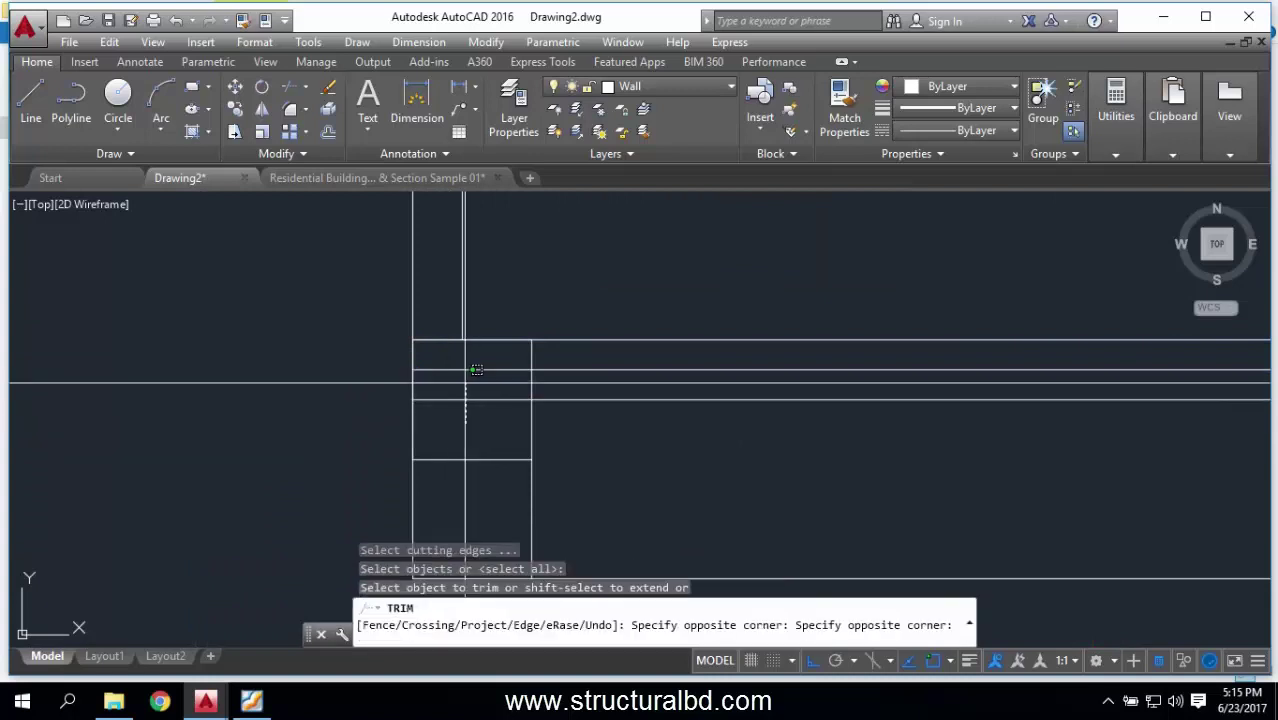
{"action": "middle_click_drag", "start_coordinate": [428, 359], "coordinate": [388, 416]}
{"action": "scroll", "coordinate": [760, 403], "scroll_direction": "up", "scroll_amount": 2}
{"action": "left_click", "coordinate": [725, 398]}
{"action": "left_click", "coordinate": [702, 347]}
{"action": "scroll", "coordinate": [847, 402], "scroll_direction": "down", "scroll_amount": 3}
{"action": "scroll", "coordinate": [700, 430], "scroll_direction": "up", "scroll_amount": 2}
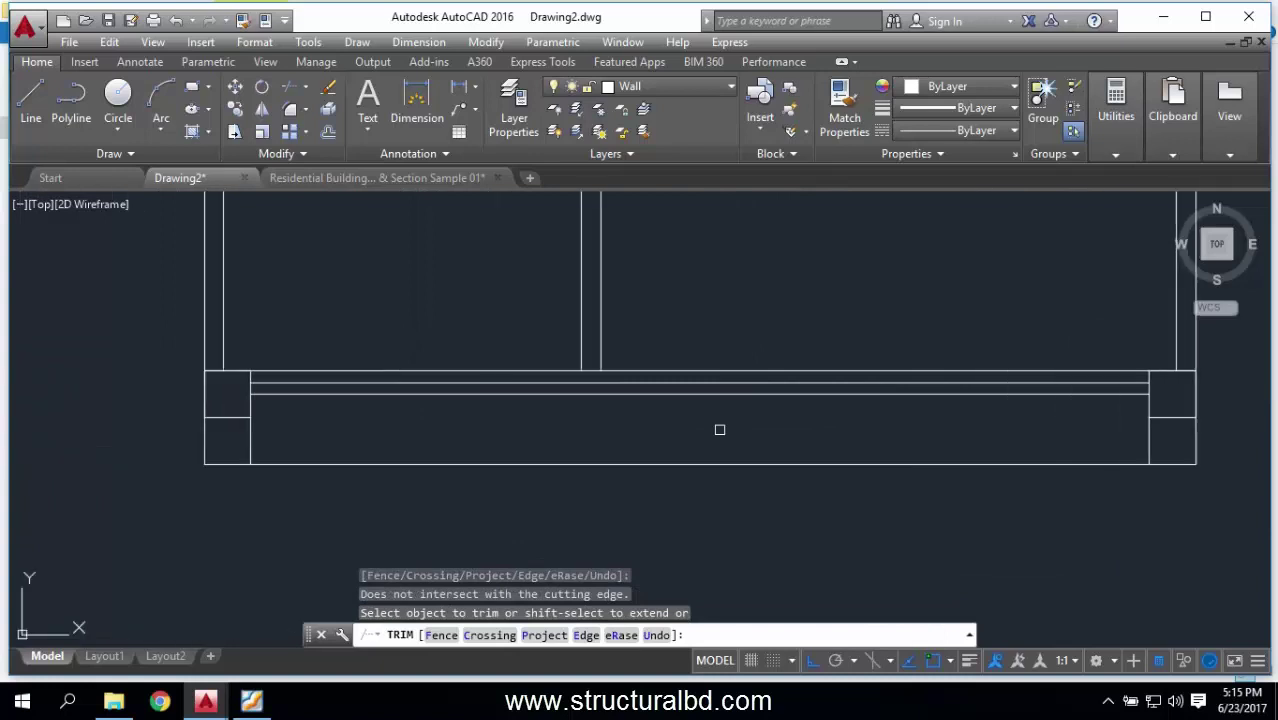
{"action": "key", "text": "Escape"}
{"action": "scroll", "coordinate": [600, 416], "scroll_direction": "up", "scroll_amount": 3}
{"action": "scroll", "coordinate": [635, 410], "scroll_direction": "up", "scroll_amount": 2}
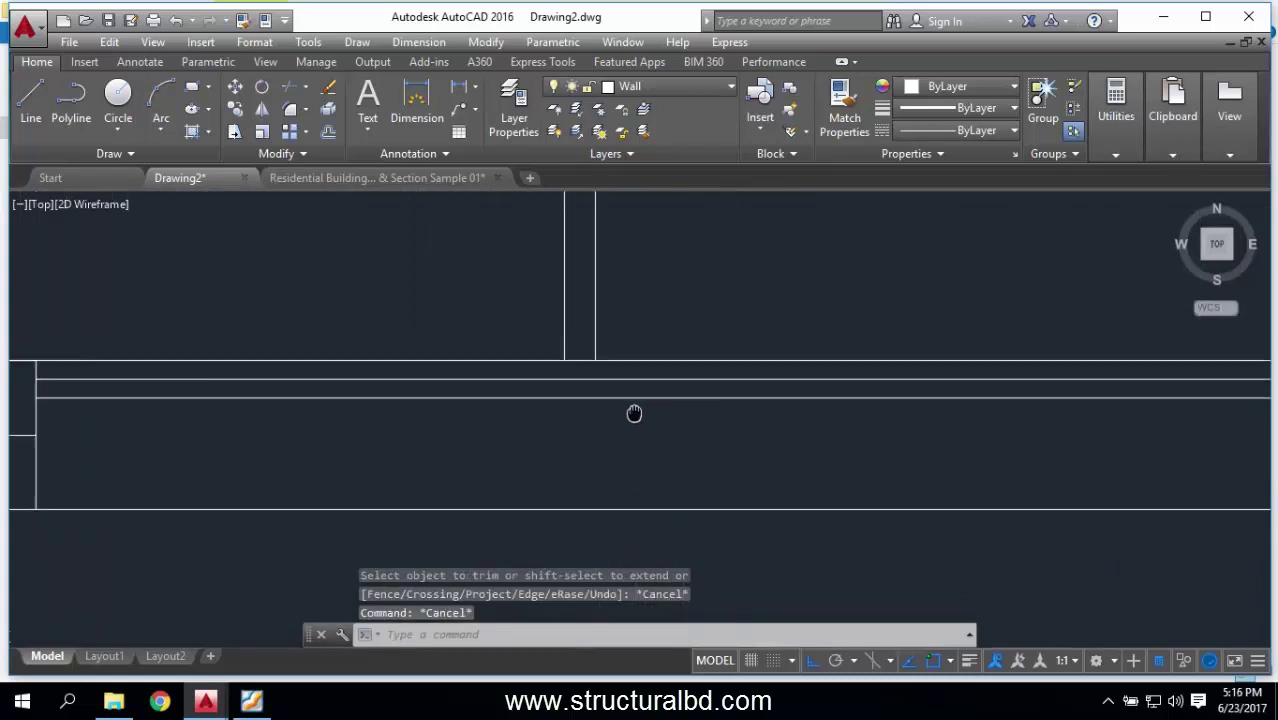
{"action": "scroll", "coordinate": [607, 393], "scroll_direction": "down", "scroll_amount": 2}
{"action": "scroll", "coordinate": [700, 400], "scroll_direction": "down", "scroll_amount": 3}
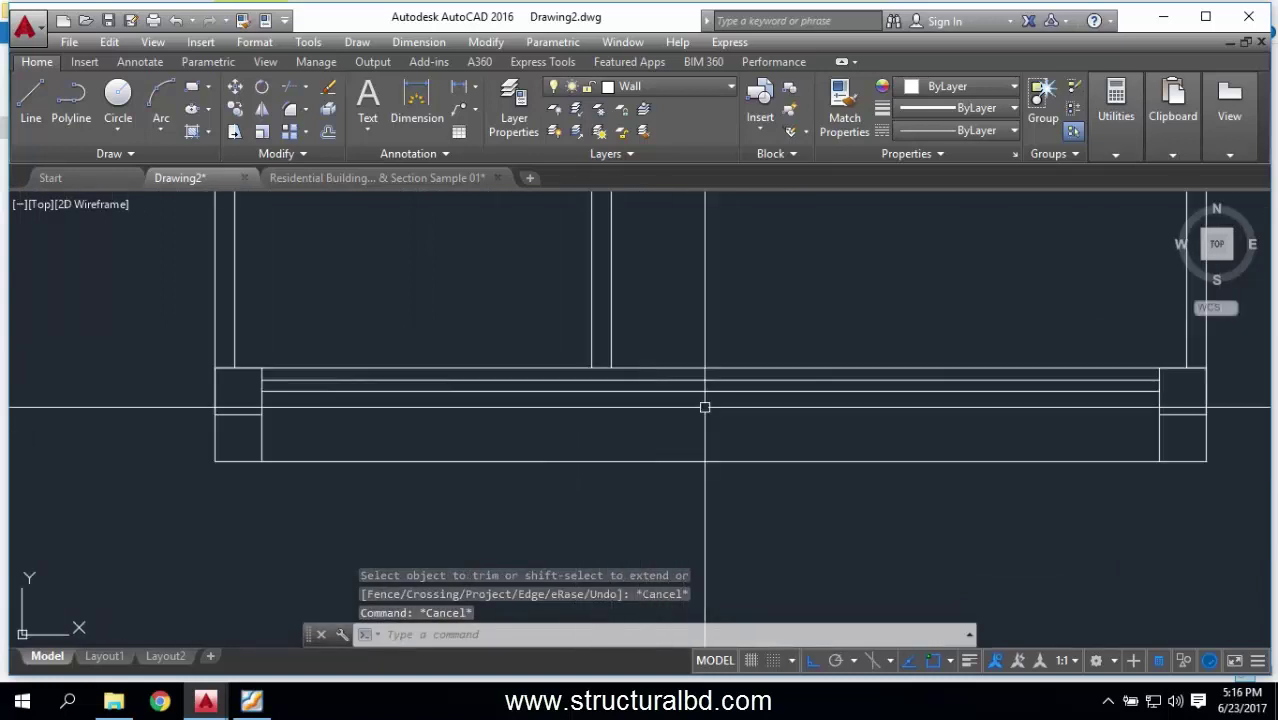
Step: Fill the slab strip with an ANSI31 hatch at scale 10
{"action": "type", "text": "H"}
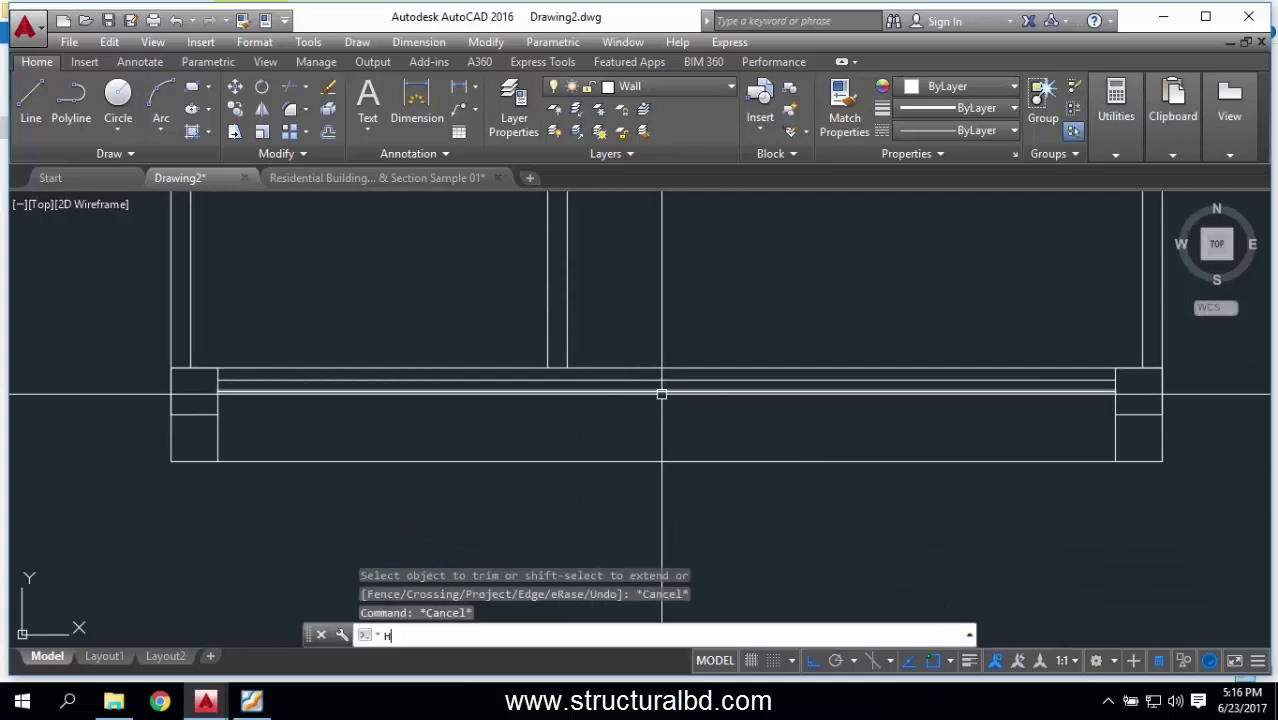
{"action": "key", "text": "Return"}
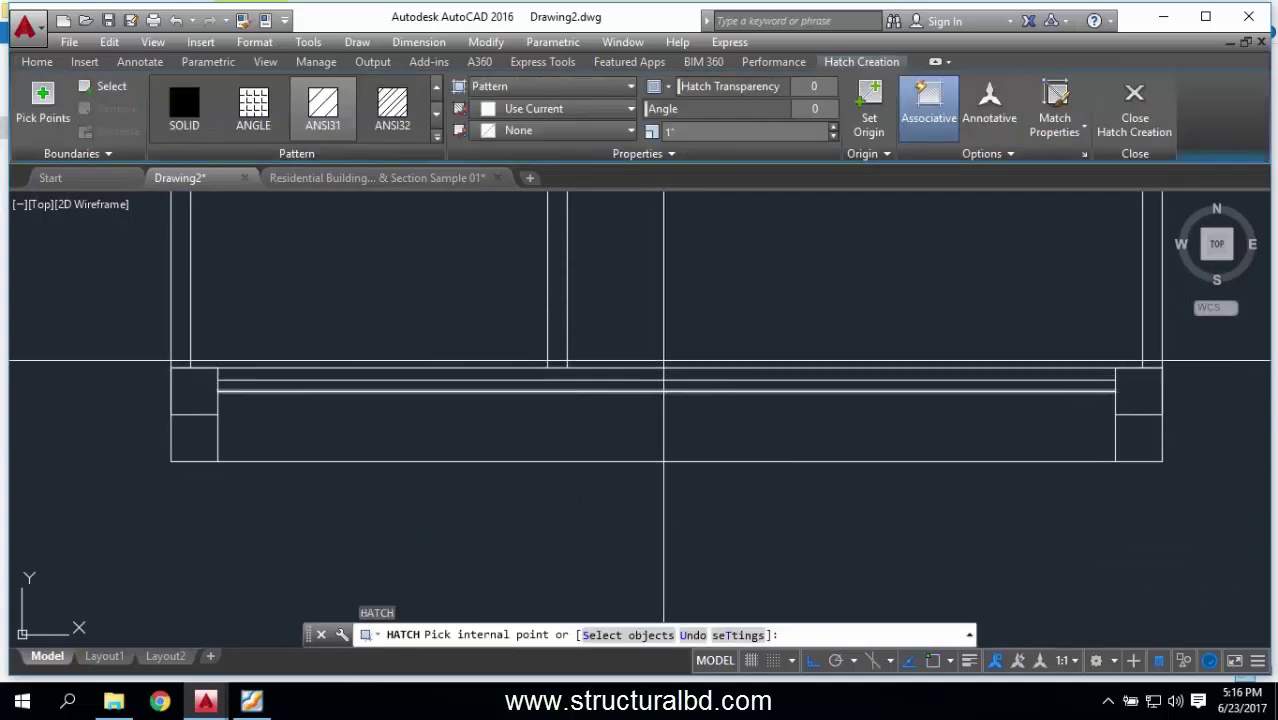
{"action": "left_click", "coordinate": [659, 384]}
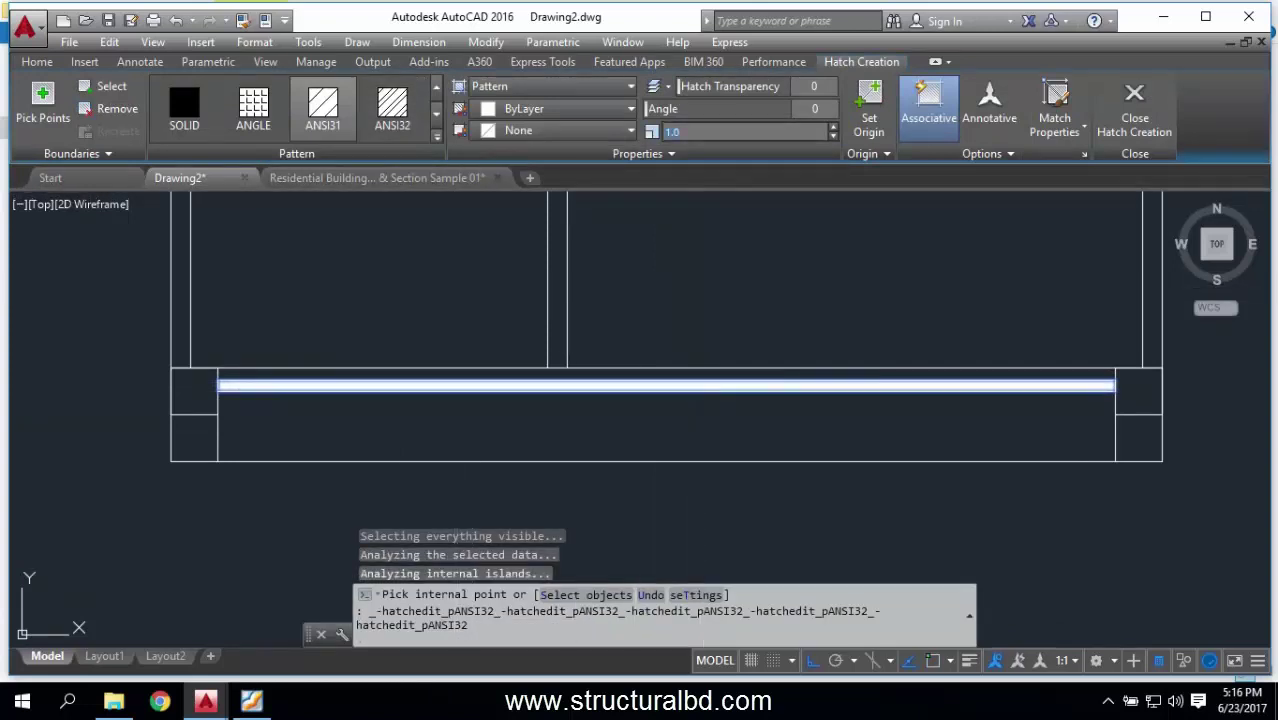
{"action": "key", "text": "Return"}
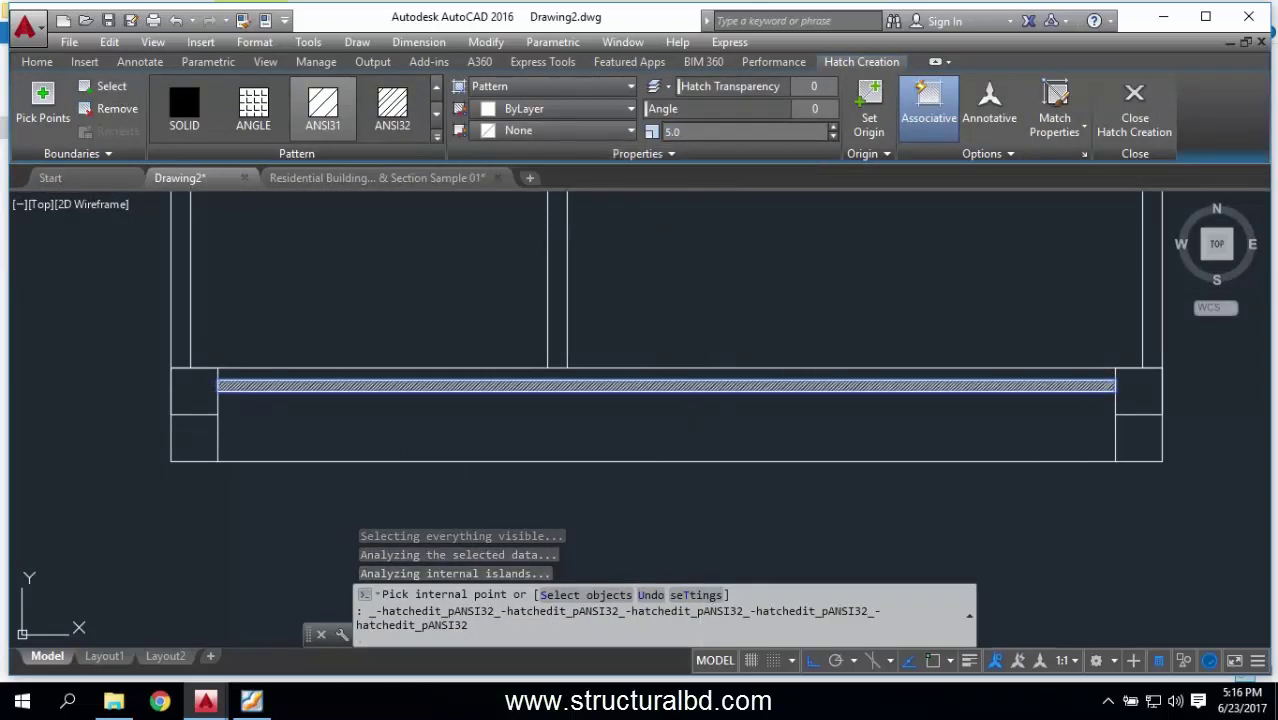
{"action": "type", "text": "10"}
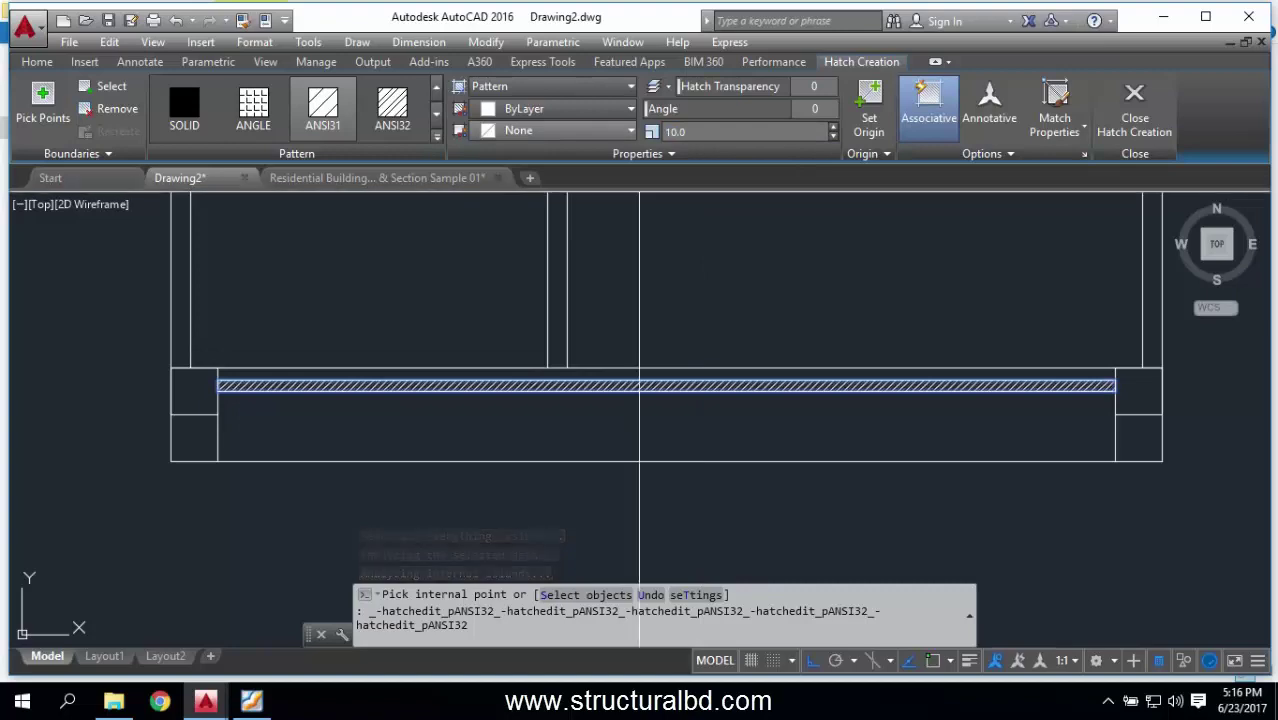
{"action": "key", "text": "Return"}
{"action": "key", "text": "Return"}
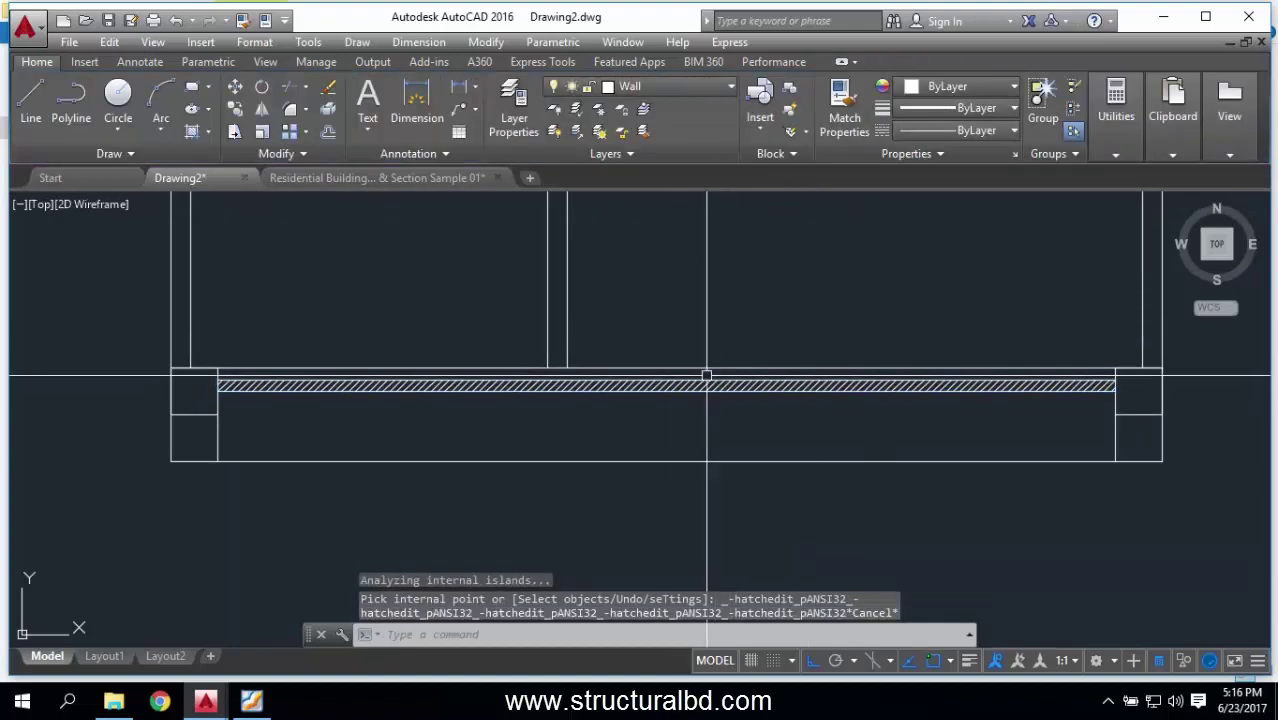
{"action": "scroll", "coordinate": [690, 385], "scroll_direction": "up", "scroll_amount": 3}
Step: Change the slab hatch angle to 45°
{"action": "left_click", "coordinate": [684, 383]}
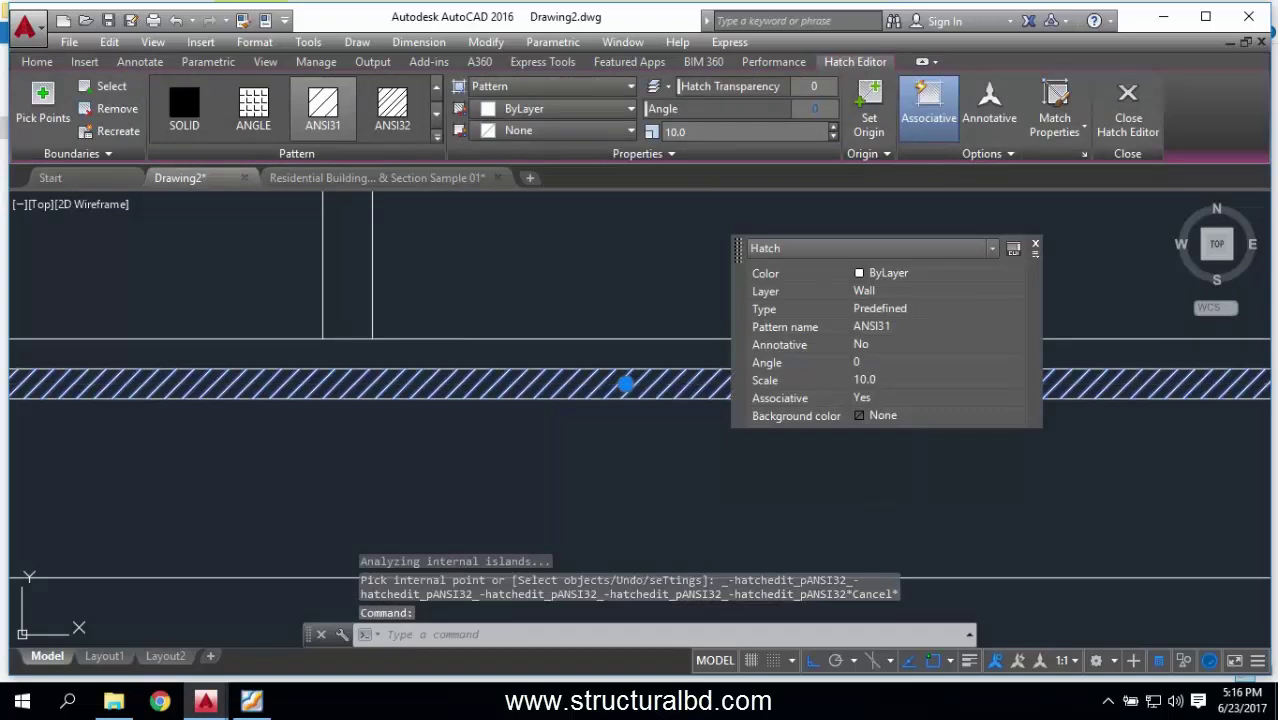
{"action": "type", "text": "45"}
{"action": "key", "text": "Return"}
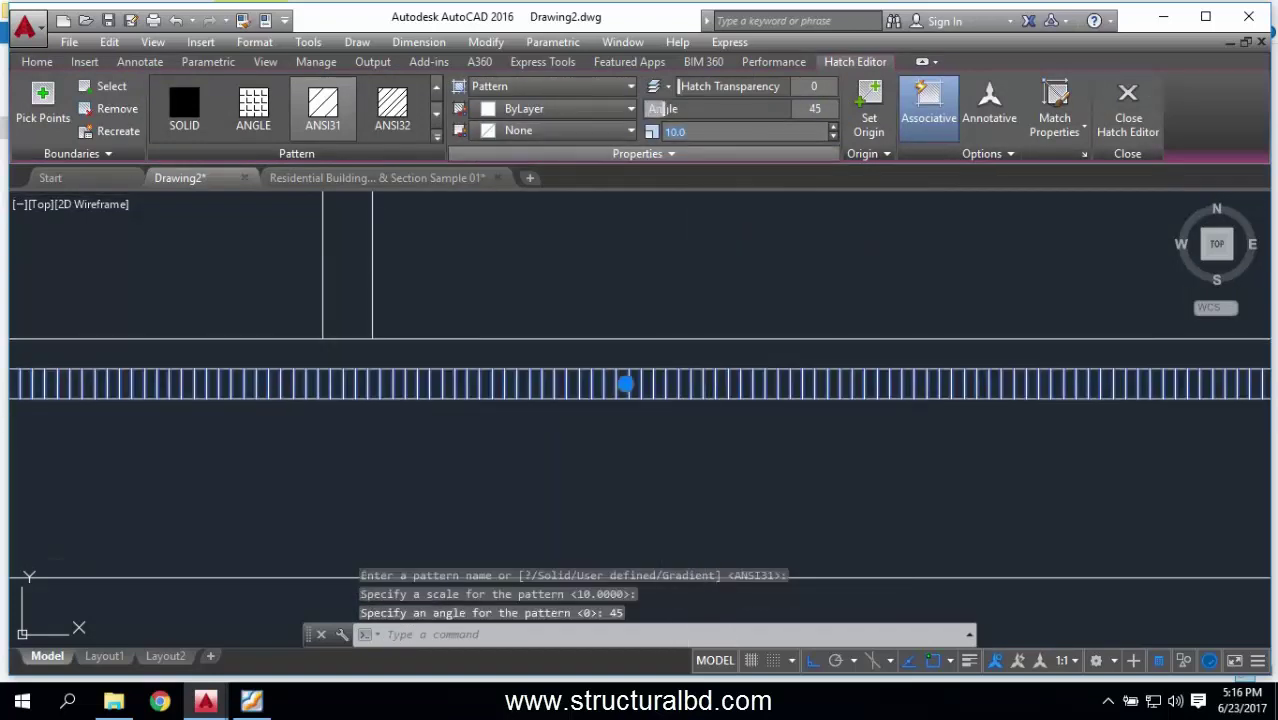
{"action": "scroll", "coordinate": [827, 379], "scroll_direction": "down", "scroll_amount": 5}
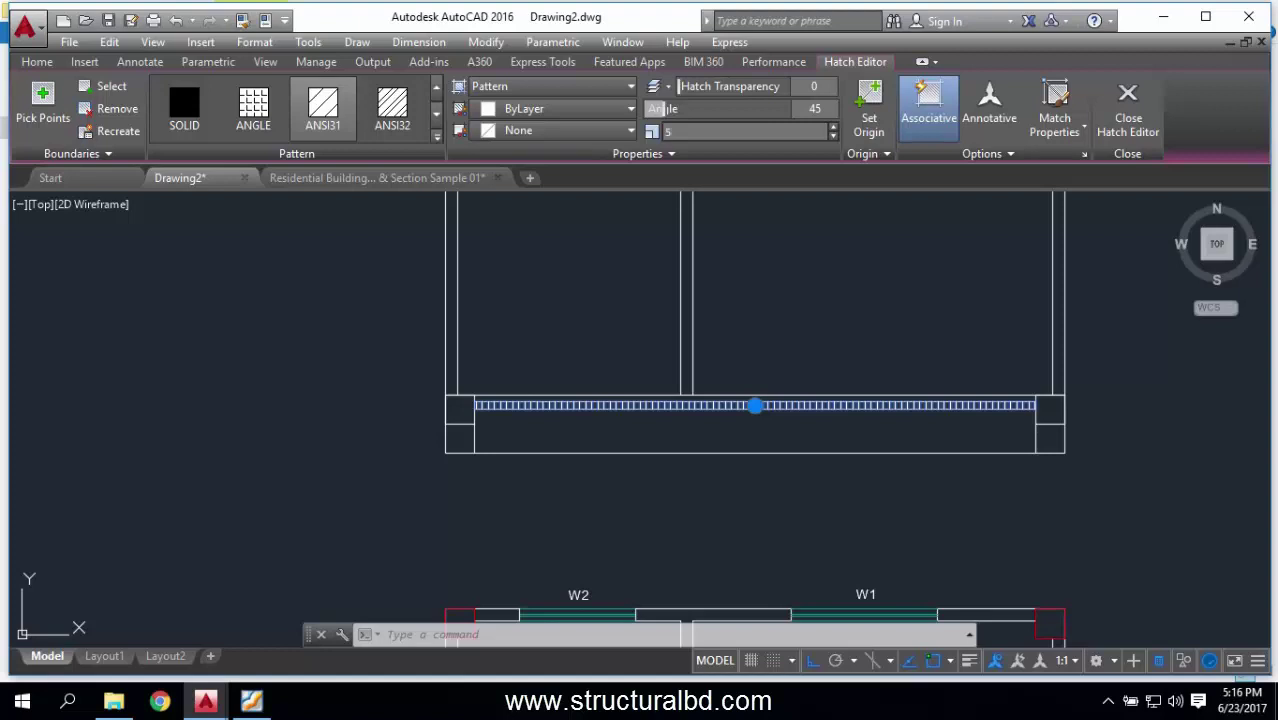
{"action": "key", "text": "Escape"}
{"action": "scroll", "coordinate": [765, 448], "scroll_direction": "up", "scroll_amount": 2}
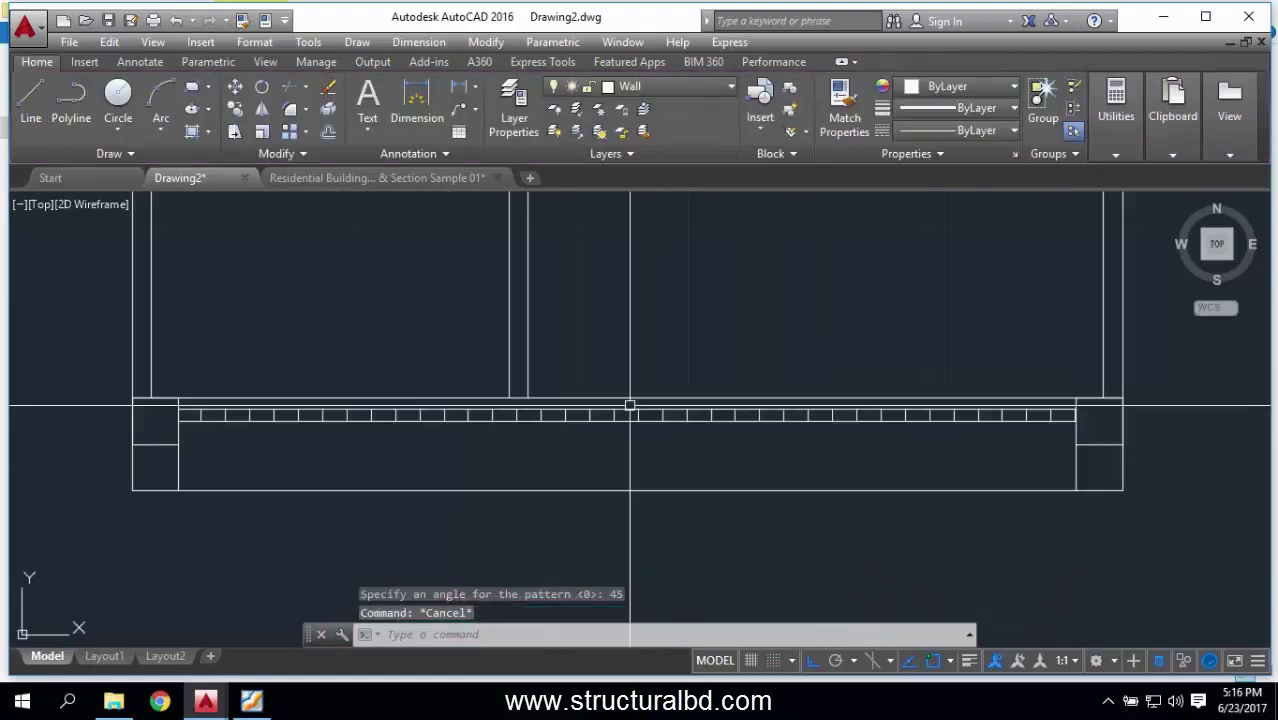
{"action": "middle_click_drag", "start_coordinate": [484, 457], "coordinate": [549, 449]}
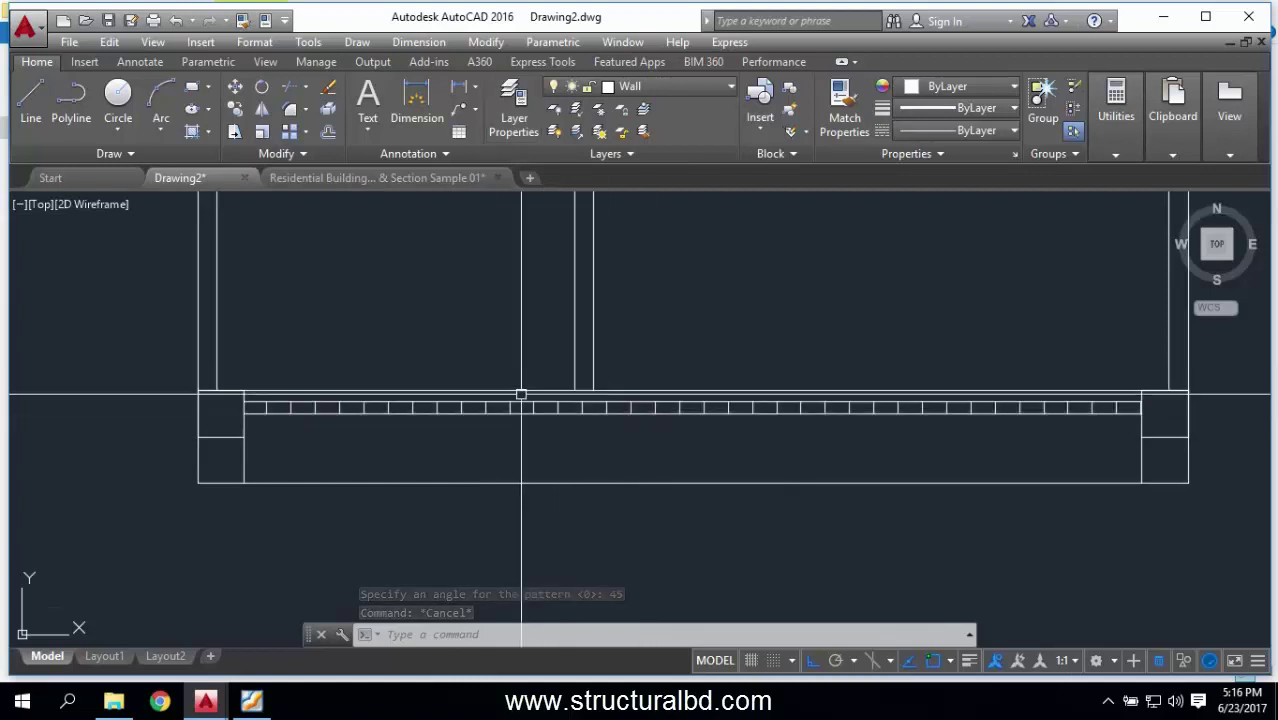
Step: Create a layer named Hatch with colour 80 and 0.09 mm lineweight
{"action": "left_click", "coordinate": [514, 110]}
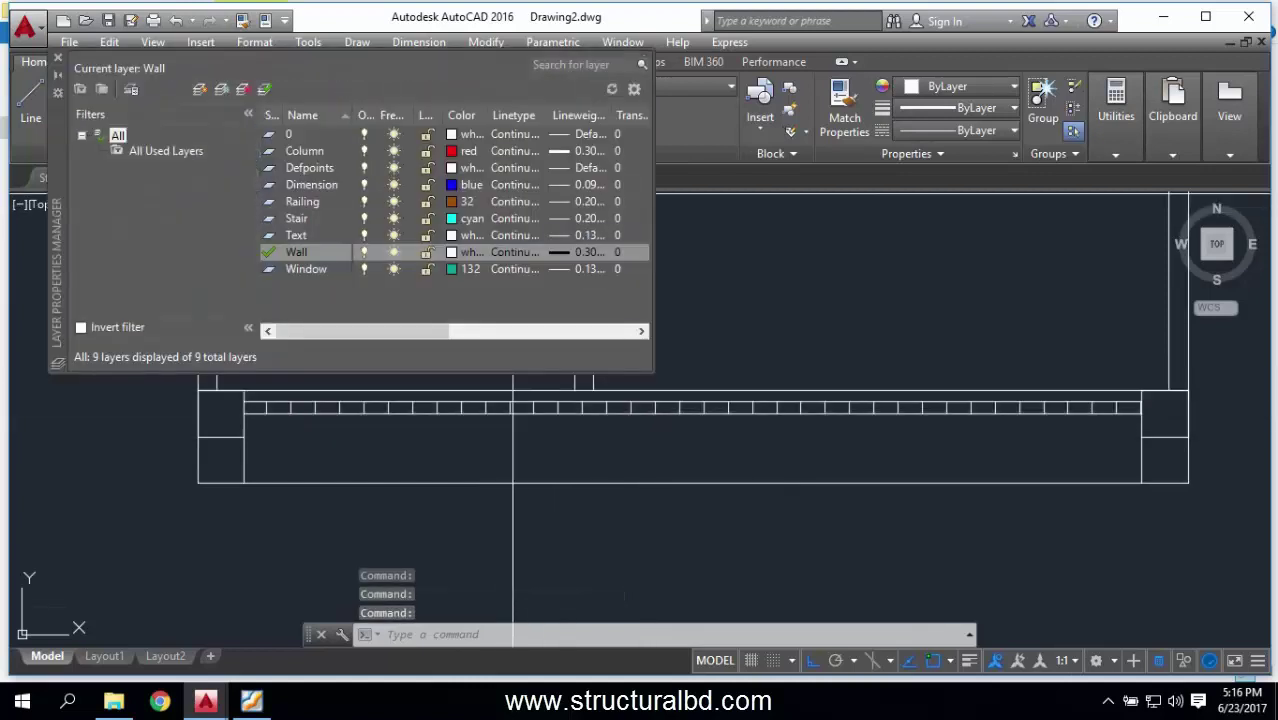
{"action": "left_click", "coordinate": [200, 89]}
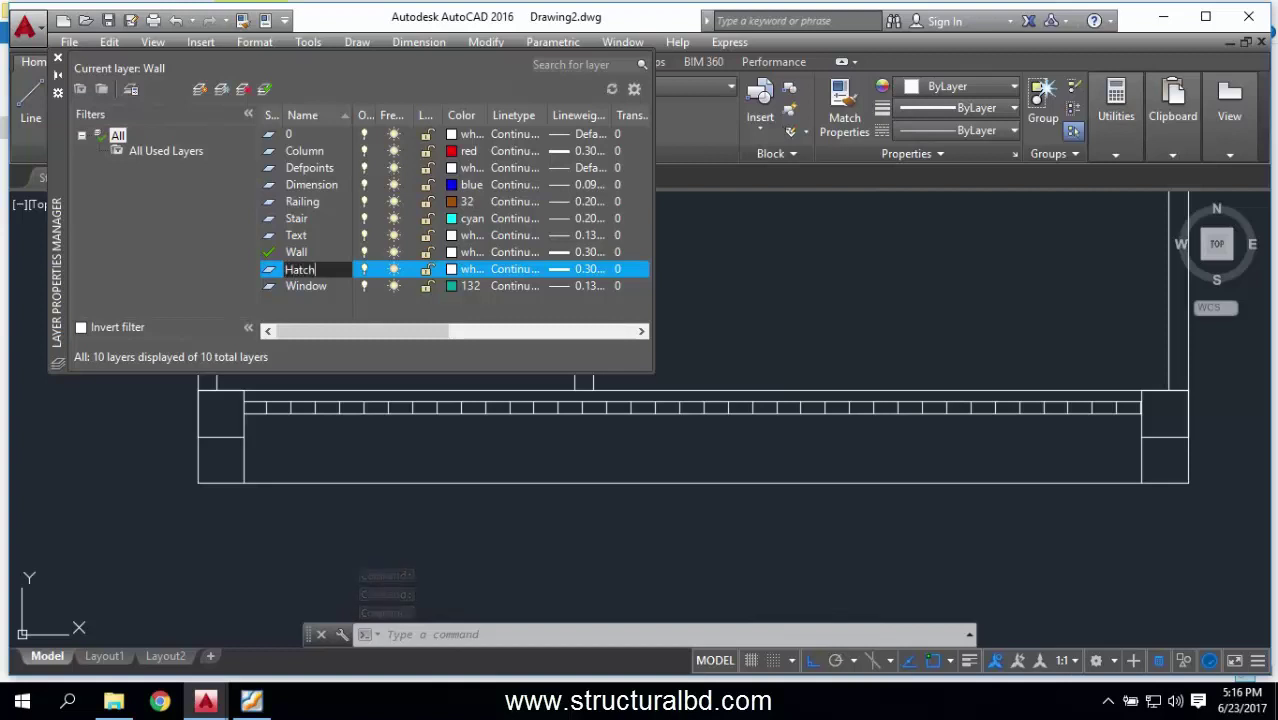
{"action": "type", "text": "Hatch"}
{"action": "left_click", "coordinate": [455, 269]}
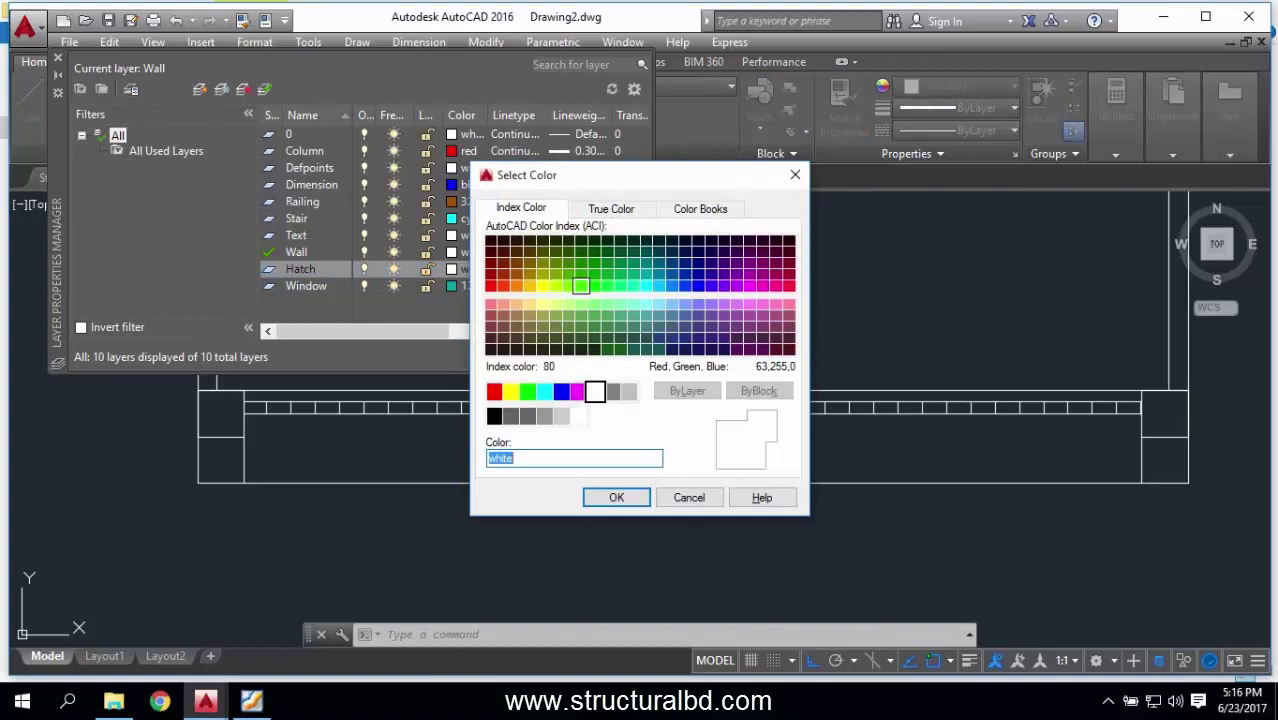
{"action": "left_click", "coordinate": [616, 497]}
{"action": "left_click", "coordinate": [580, 269]}
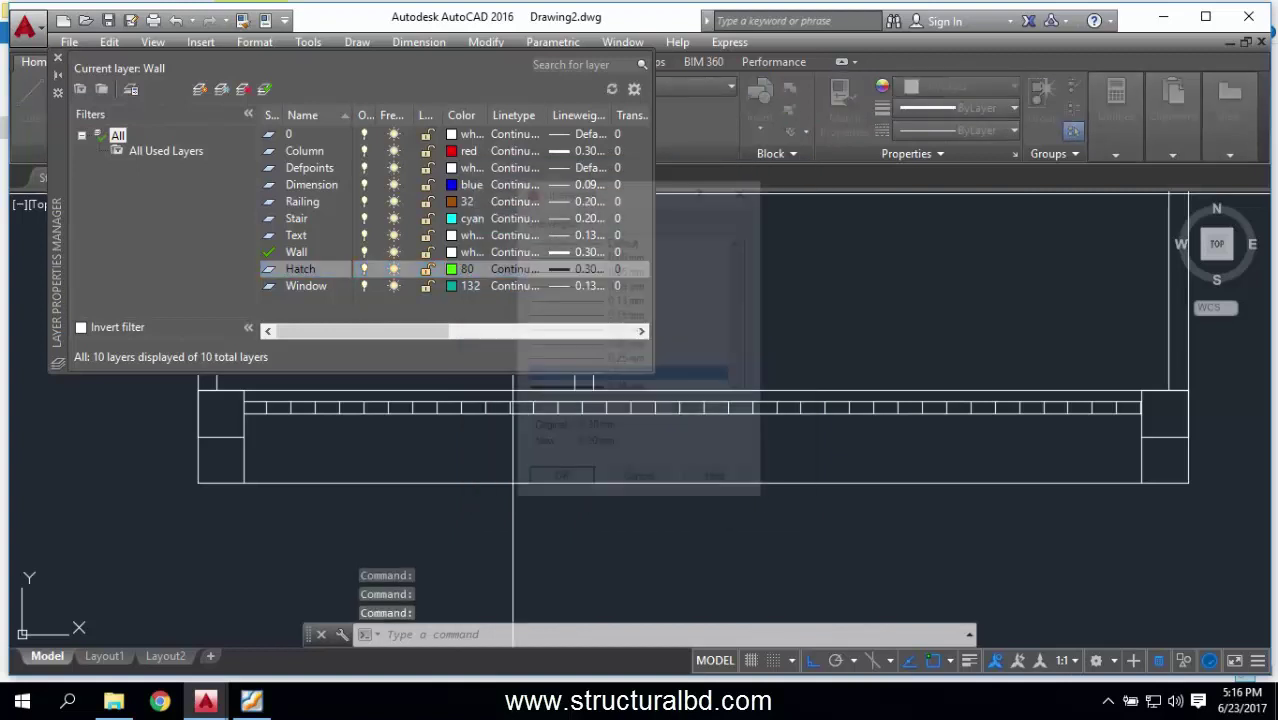
{"action": "left_click", "coordinate": [620, 285]}
{"action": "left_click", "coordinate": [559, 482]}
Step: Move the slab hatch onto the Hatch layer
{"action": "scroll", "coordinate": [573, 385], "scroll_direction": "up", "scroll_amount": 3}
{"action": "left_click", "coordinate": [590, 248]}
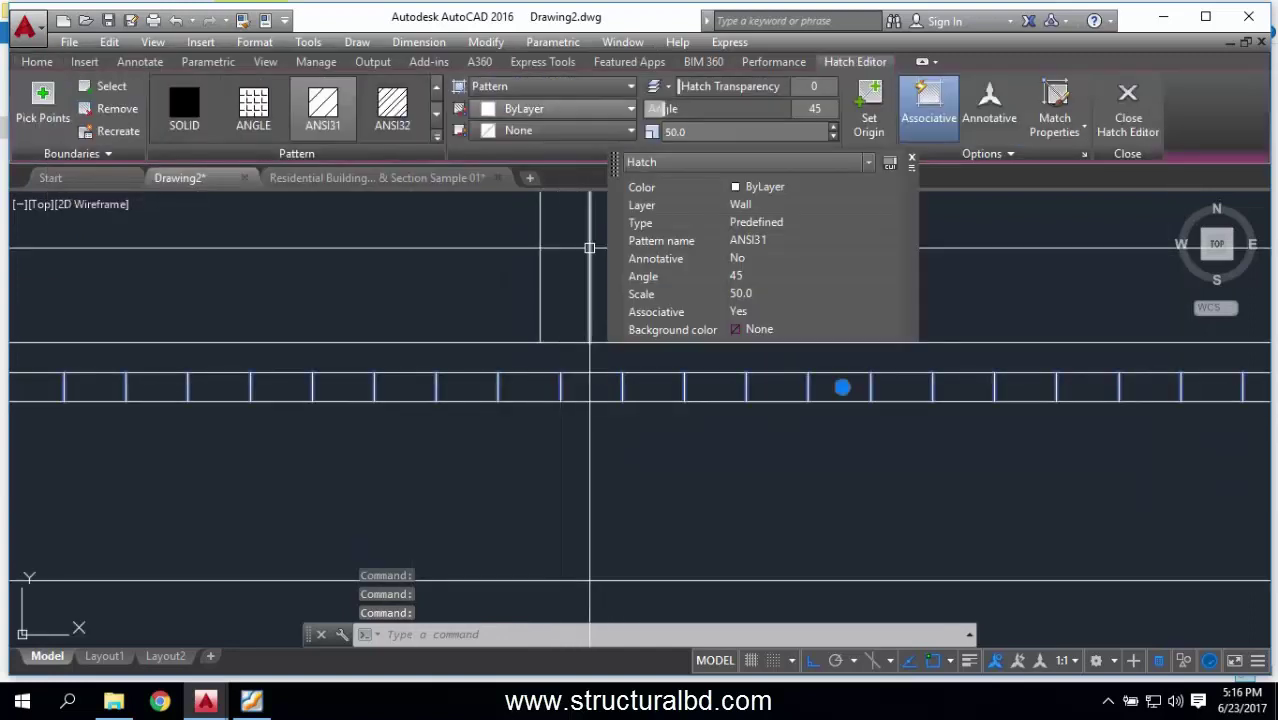
{"action": "left_click", "coordinate": [37, 61]}
{"action": "left_click", "coordinate": [640, 86]}
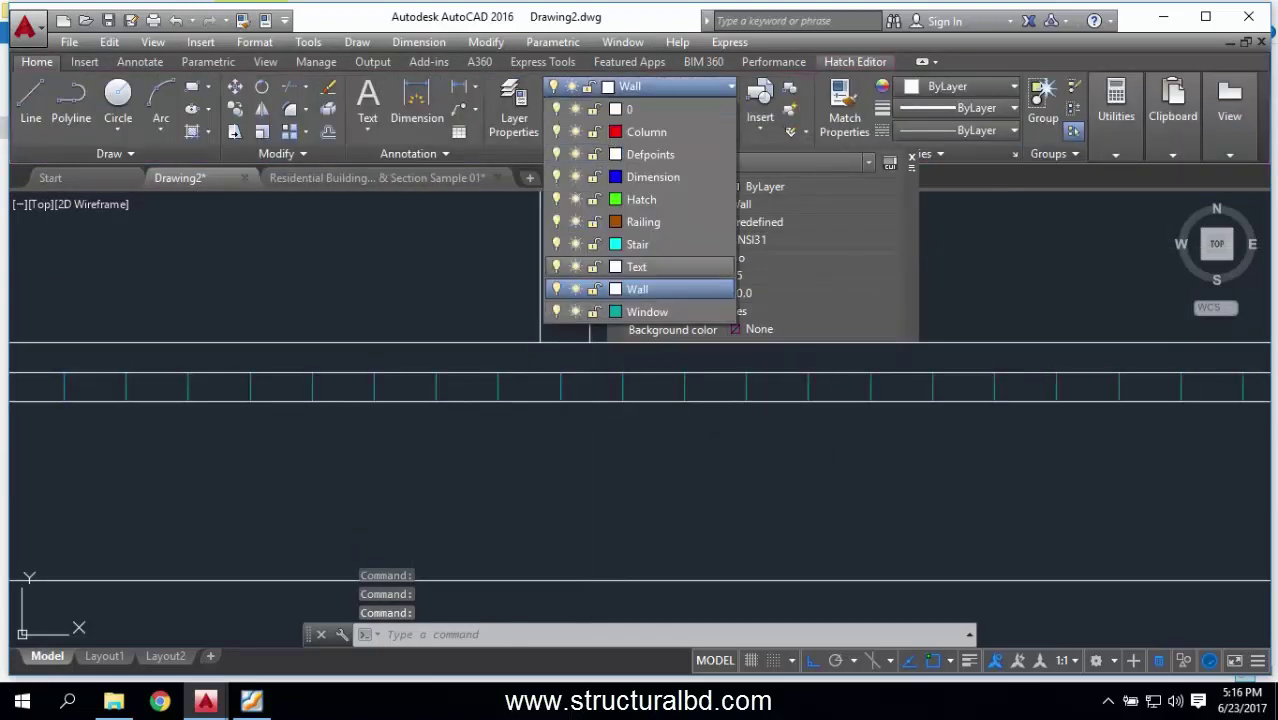
{"action": "left_click", "coordinate": [641, 199]}
{"action": "scroll", "coordinate": [569, 438], "scroll_direction": "down", "scroll_amount": 3}
{"action": "key", "text": "Escape"}
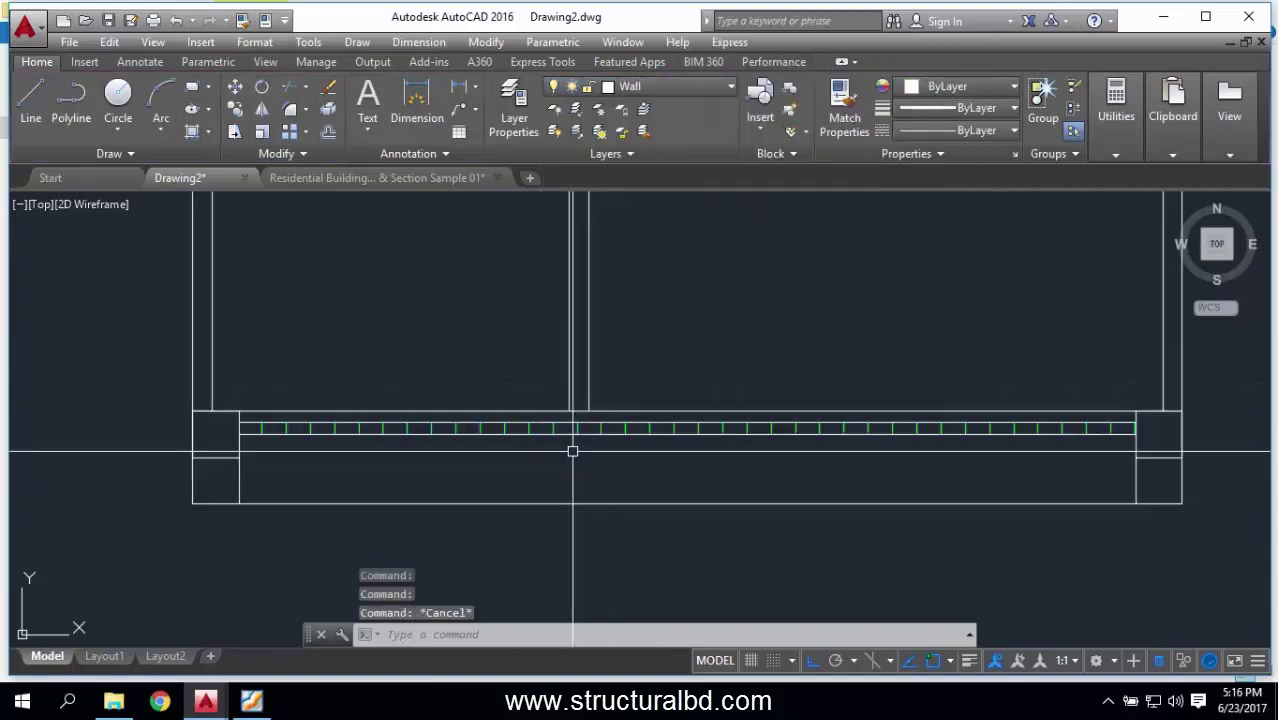
Step: Add a new hatch filling the upper slab band
{"action": "type", "text": "h"}
{"action": "key", "text": "Return"}
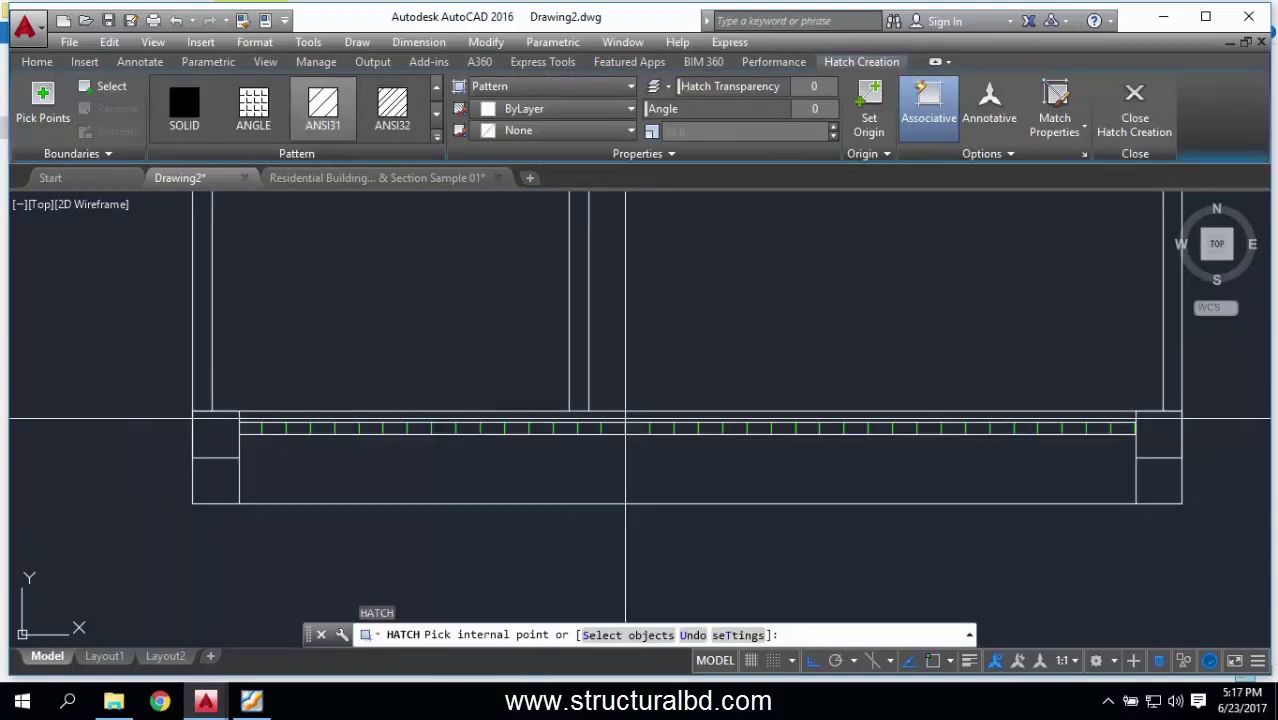
{"action": "scroll", "coordinate": [569, 438], "scroll_direction": "up", "scroll_amount": 3}
{"action": "scroll", "coordinate": [626, 400], "scroll_direction": "up", "scroll_amount": 2}
{"action": "key", "text": "Escape"}
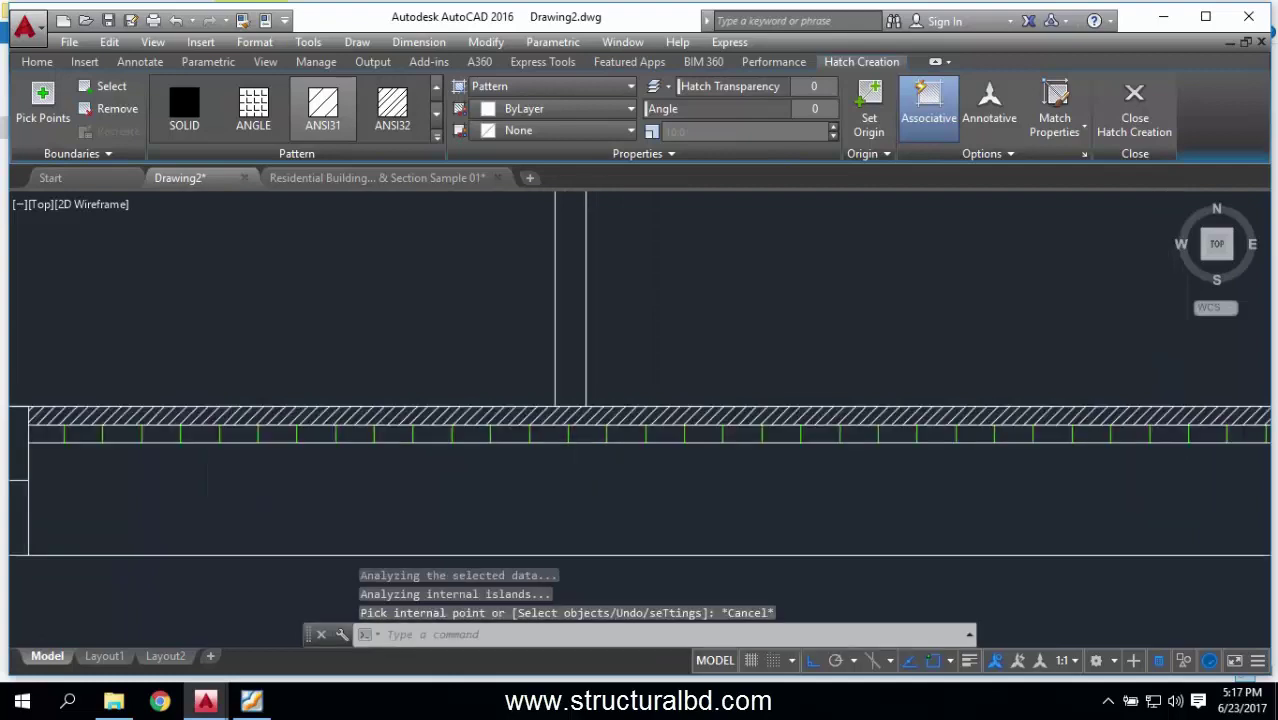
Step: Change the upper slab hatch pattern to AR-CONC concrete at scale 1
{"action": "left_click", "coordinate": [600, 420]}
{"action": "left_click", "coordinate": [392, 108]}
{"action": "left_click", "coordinate": [436, 136]}
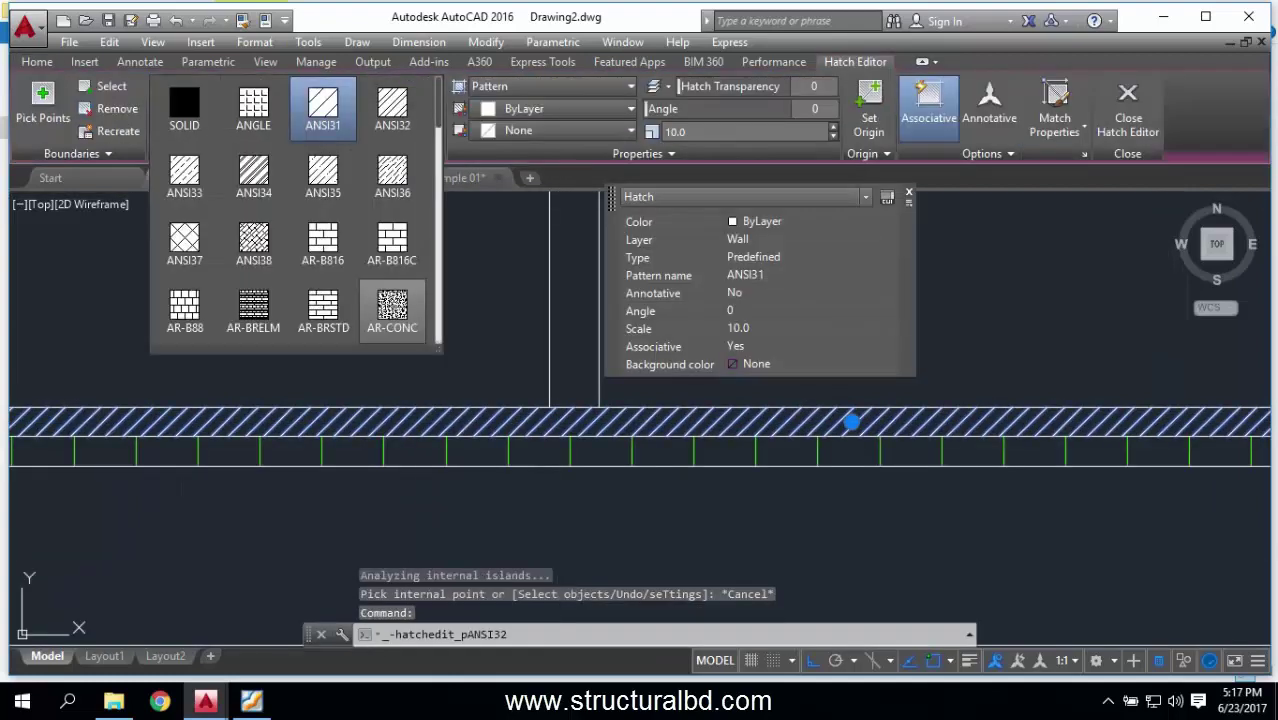
{"action": "left_click", "coordinate": [391, 305]}
{"action": "scroll", "coordinate": [651, 395], "scroll_direction": "down", "scroll_amount": 2}
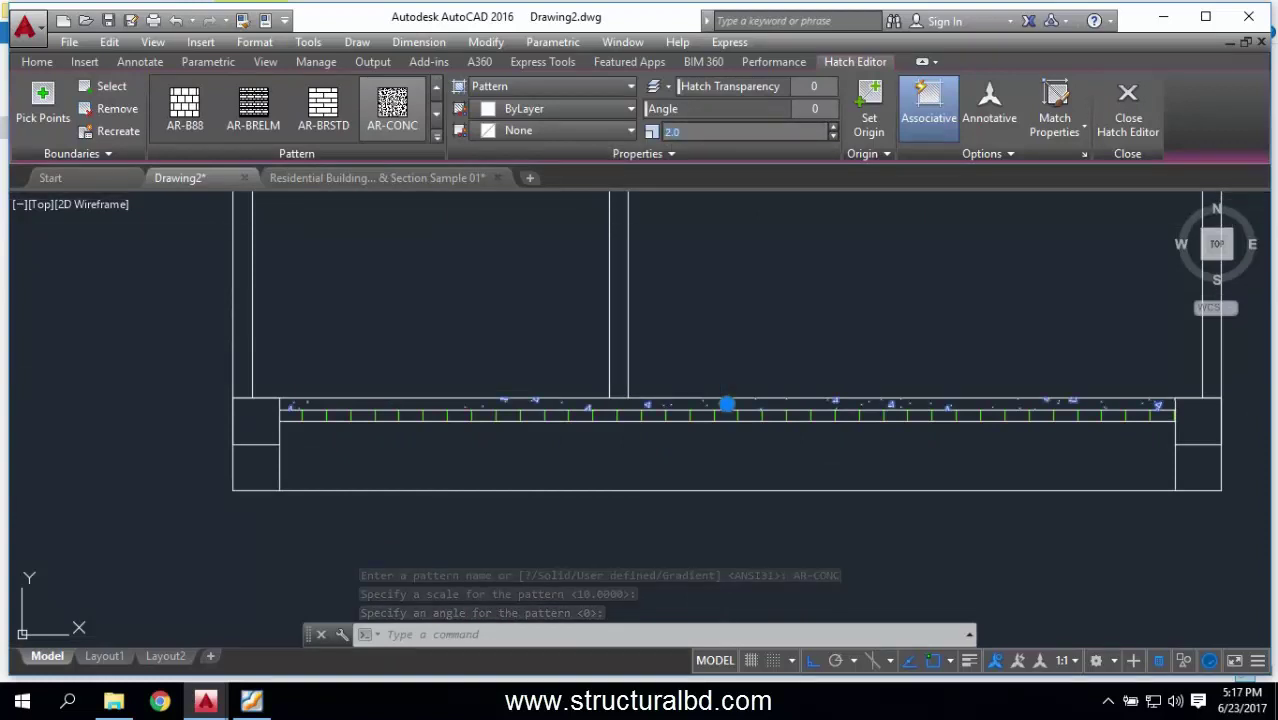
{"action": "scroll", "coordinate": [660, 412], "scroll_direction": "up", "scroll_amount": 3}
{"action": "key", "text": "Escape"}
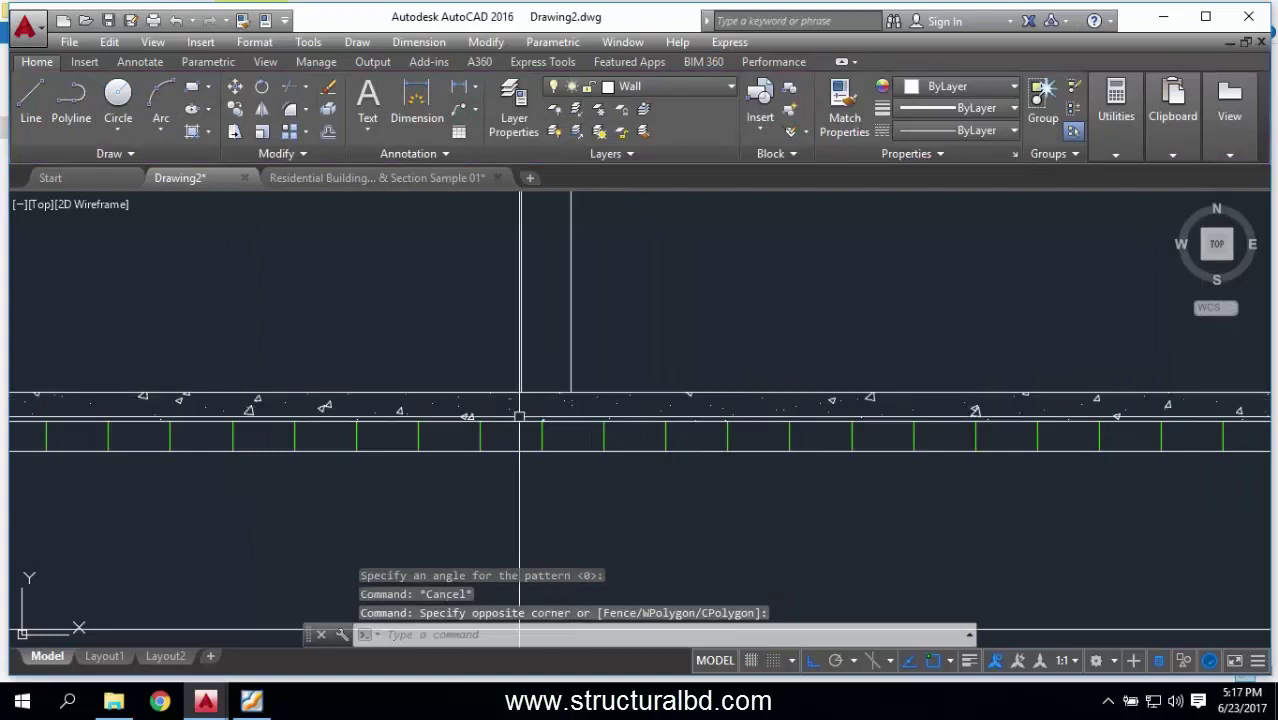
Step: Put the concrete hatch on the Hatch layer
{"action": "left_click", "coordinate": [467, 396]}
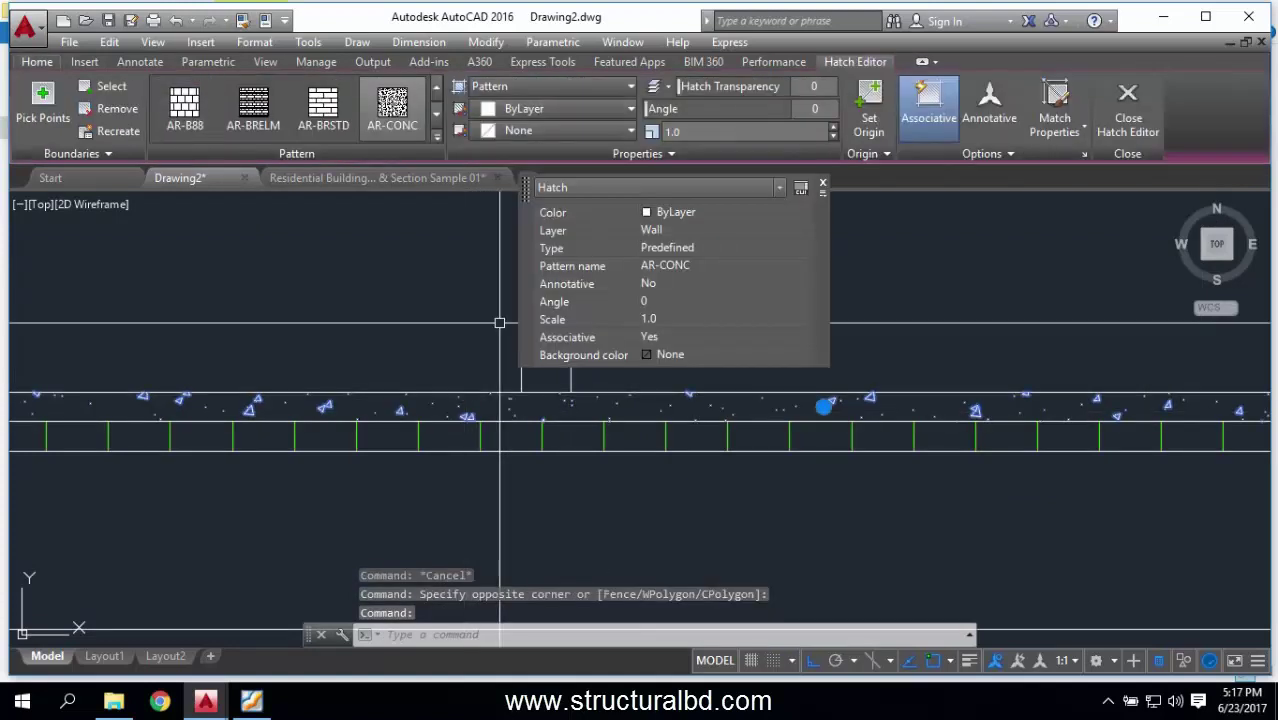
{"action": "left_click", "coordinate": [37, 61]}
{"action": "left_click", "coordinate": [670, 86]}
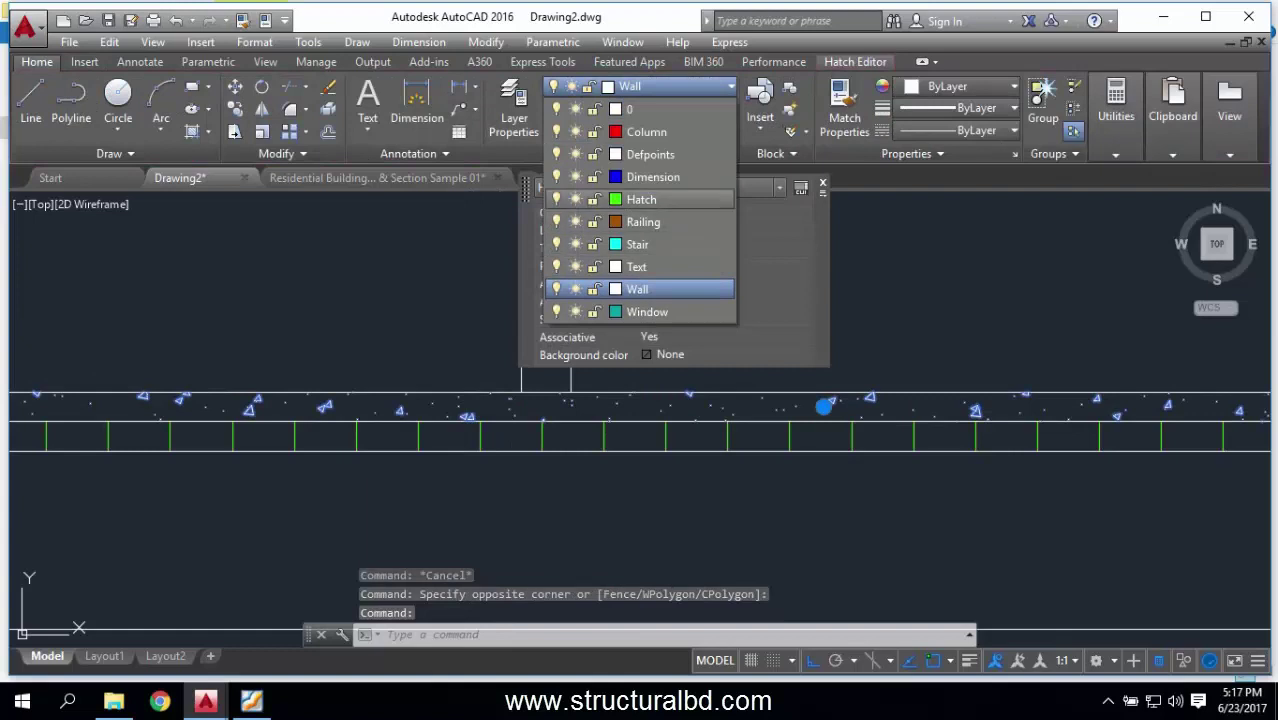
{"action": "left_click", "coordinate": [641, 199]}
{"action": "scroll", "coordinate": [622, 371], "scroll_direction": "down", "scroll_amount": 3}
{"action": "key", "text": "Escape"}
{"action": "middle_click_drag", "start_coordinate": [699, 398], "coordinate": [699, 418]}
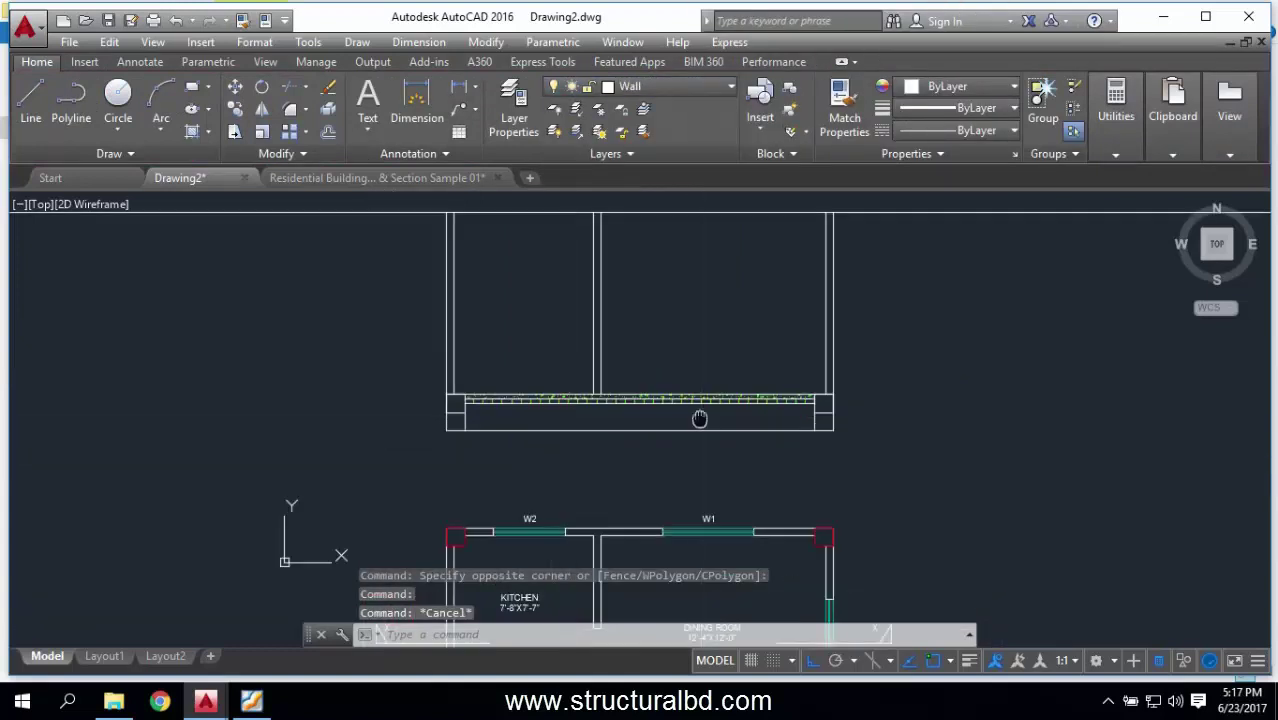
{"action": "scroll", "coordinate": [425, 391], "scroll_direction": "up", "scroll_amount": 5}
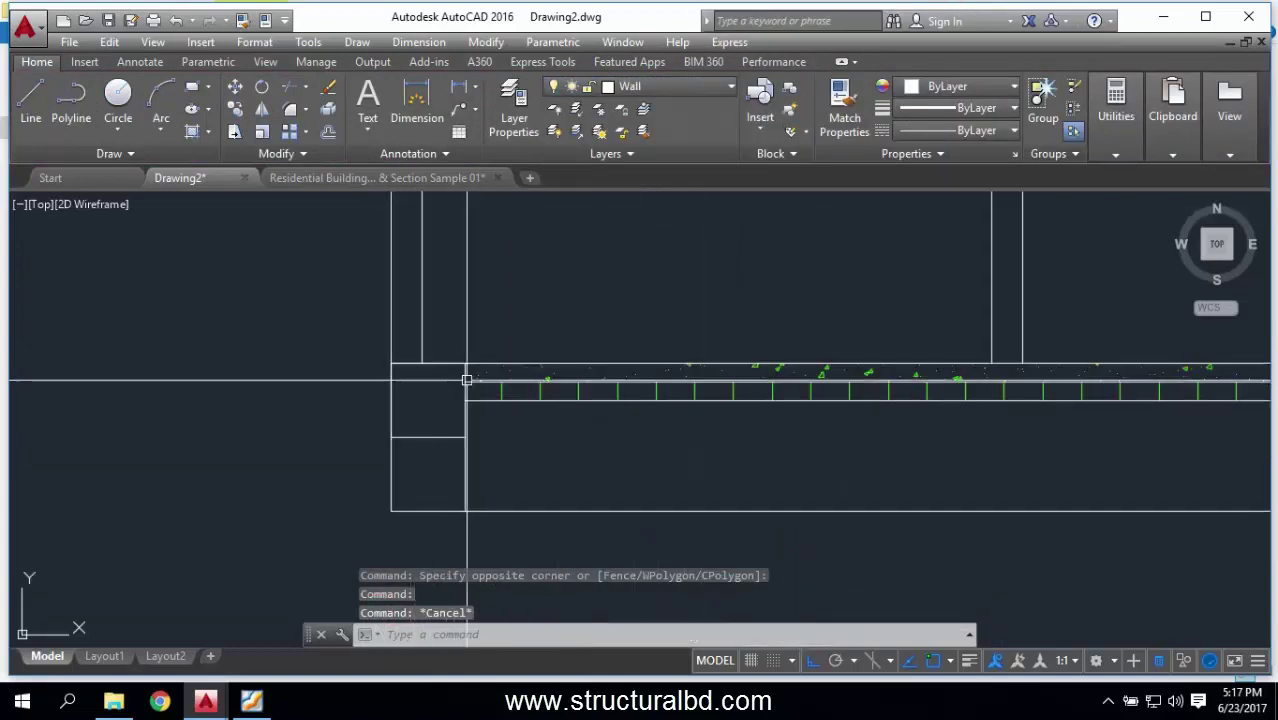
{"action": "scroll", "coordinate": [688, 391], "scroll_direction": "down", "scroll_amount": 4}
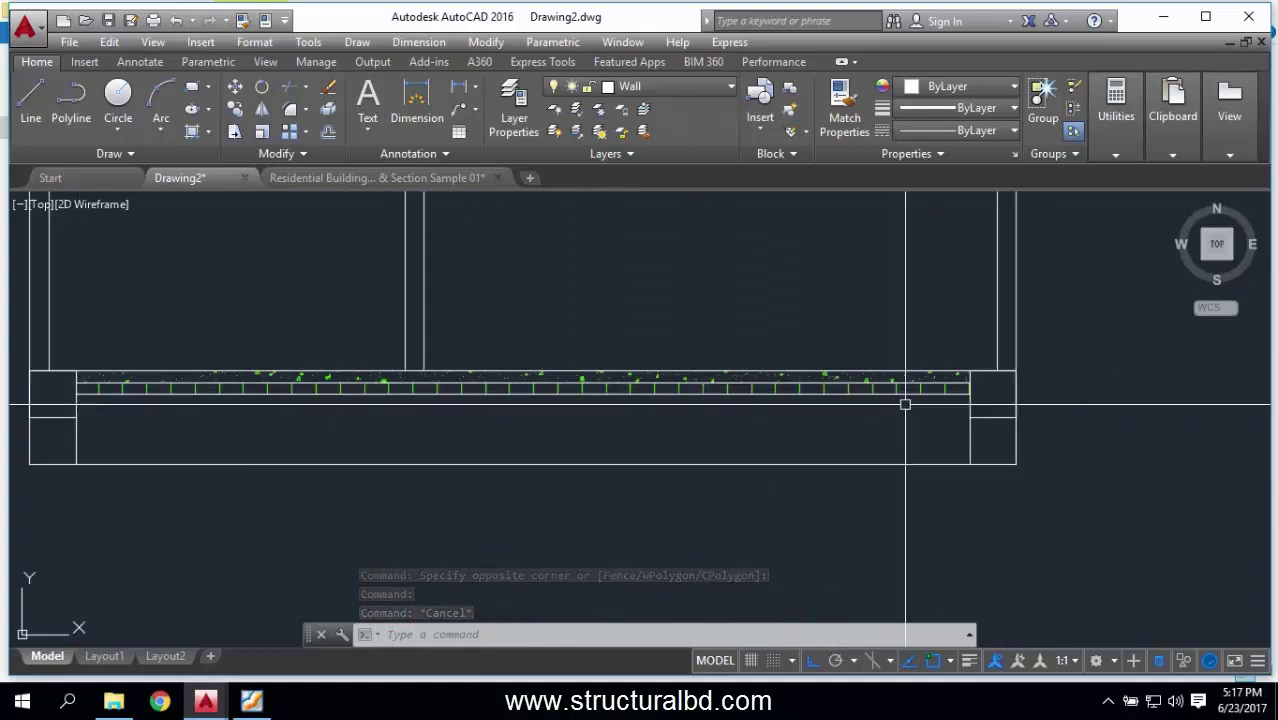
{"action": "scroll", "coordinate": [604, 373], "scroll_direction": "up", "scroll_amount": 4}
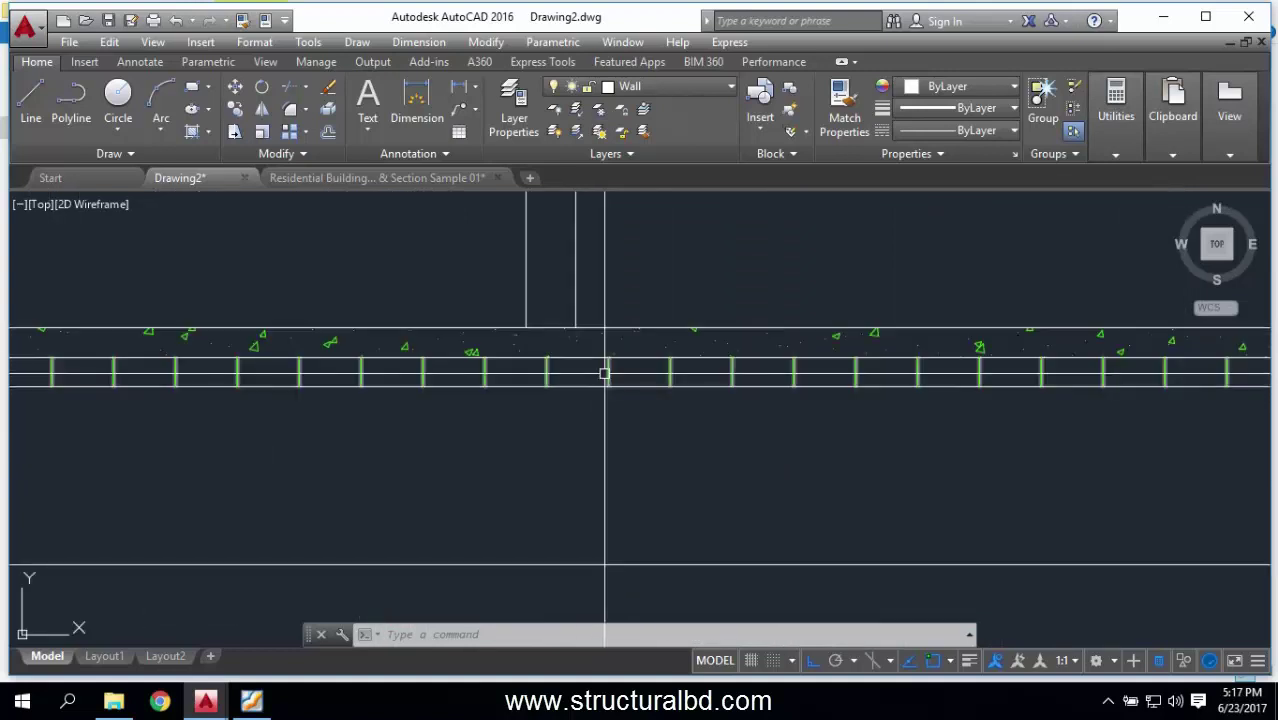
{"action": "scroll", "coordinate": [700, 320], "scroll_direction": "down", "scroll_amount": 5}
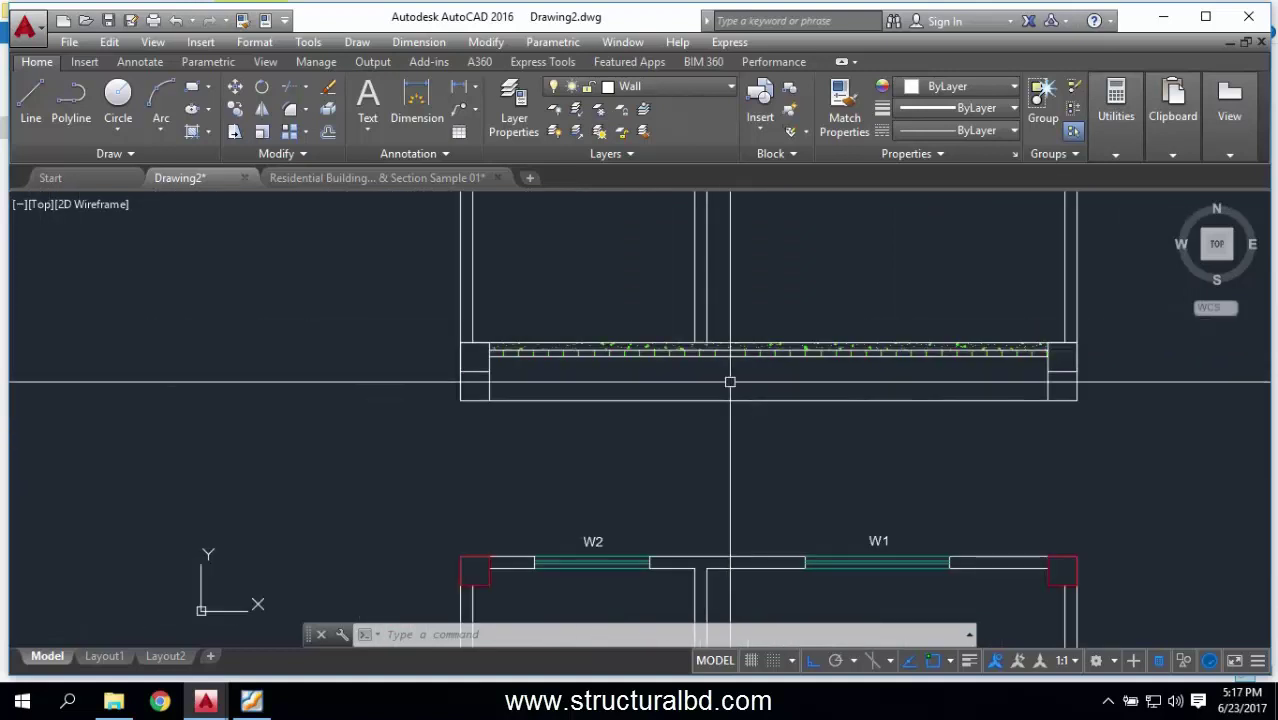
{"action": "scroll", "coordinate": [625, 343], "scroll_direction": "up", "scroll_amount": 2}
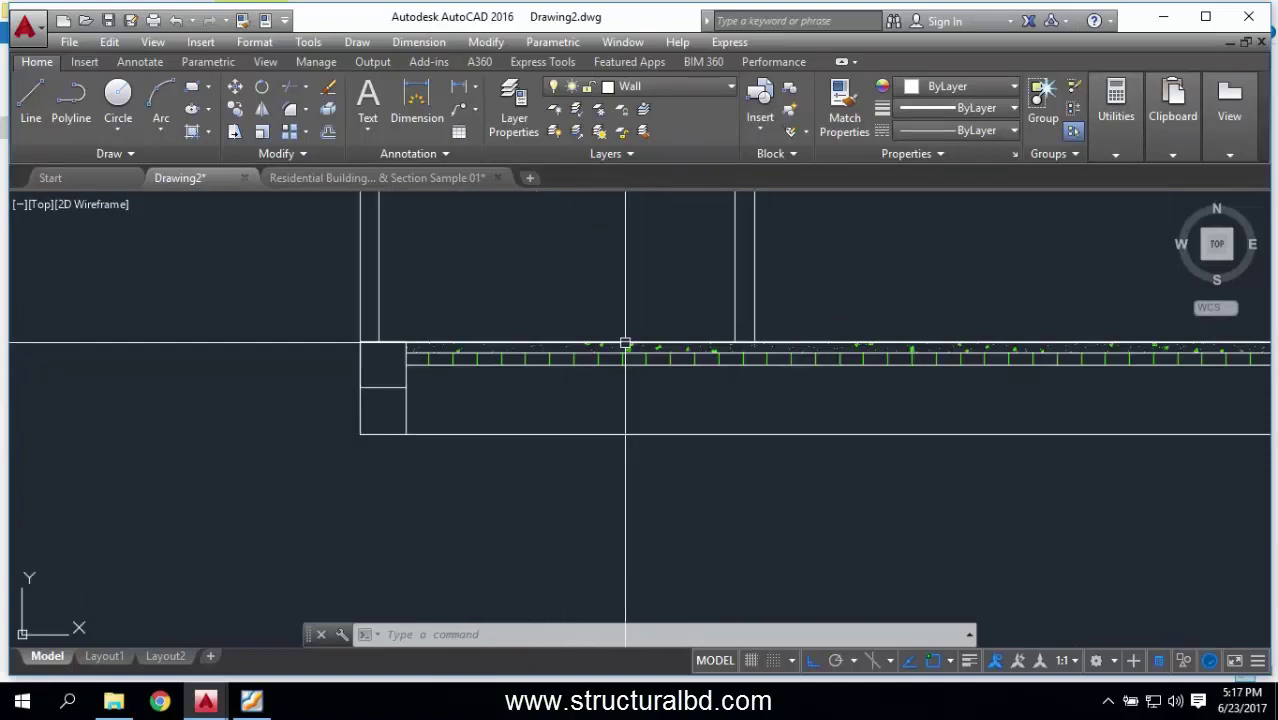
{"action": "scroll", "coordinate": [625, 343], "scroll_direction": "down", "scroll_amount": 2}
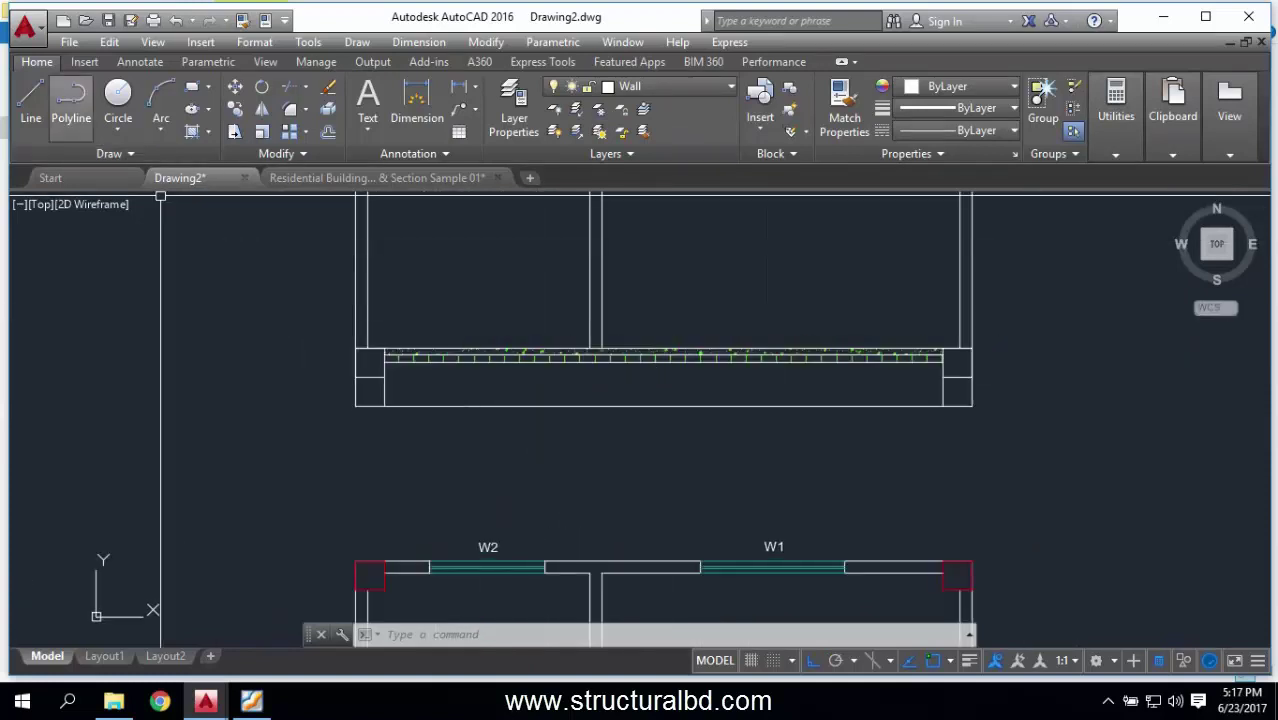
Step: Draw a 2'-5" line to the right from the slab's wall corner
{"action": "left_click", "coordinate": [31, 100]}
{"action": "left_click", "coordinate": [355, 347]}
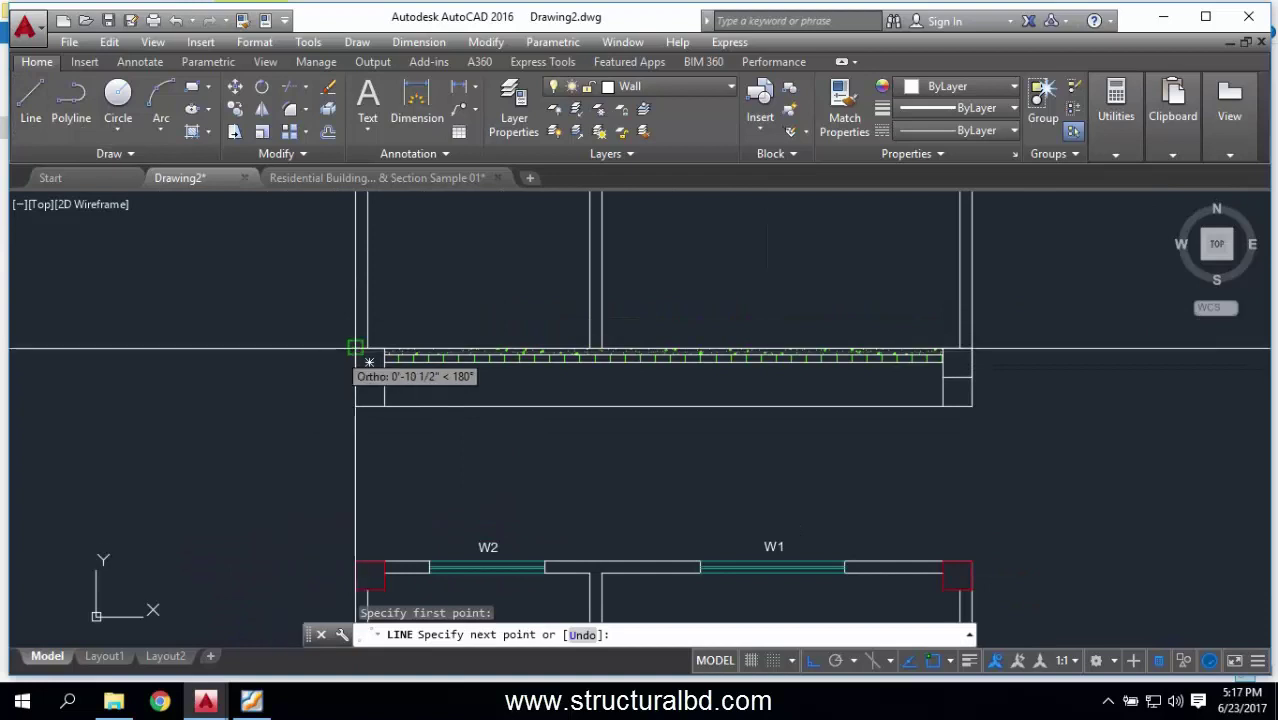
{"action": "key", "text": "Escape"}
{"action": "middle_click_drag", "start_coordinate": [600, 400], "coordinate": [363, 407]}
{"action": "right_click", "coordinate": [801, 309]}
{"action": "left_click", "coordinate": [862, 320]}
{"action": "scroll", "coordinate": [688, 357], "scroll_direction": "up", "scroll_amount": 3}
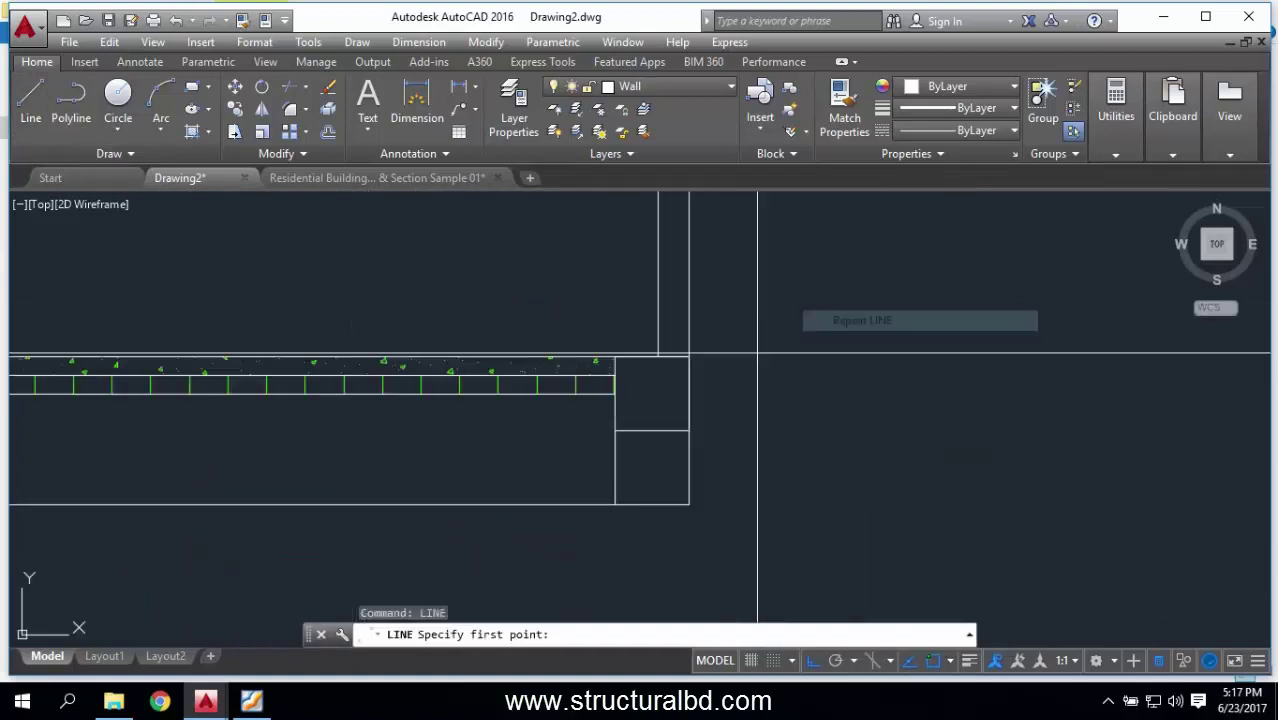
{"action": "left_click", "coordinate": [867, 355]}
{"action": "key", "text": "Escape"}
Step: Copy the 2'-5" line down to the lower wall
{"action": "left_click", "coordinate": [836, 391]}
{"action": "left_click", "coordinate": [317, 357]}
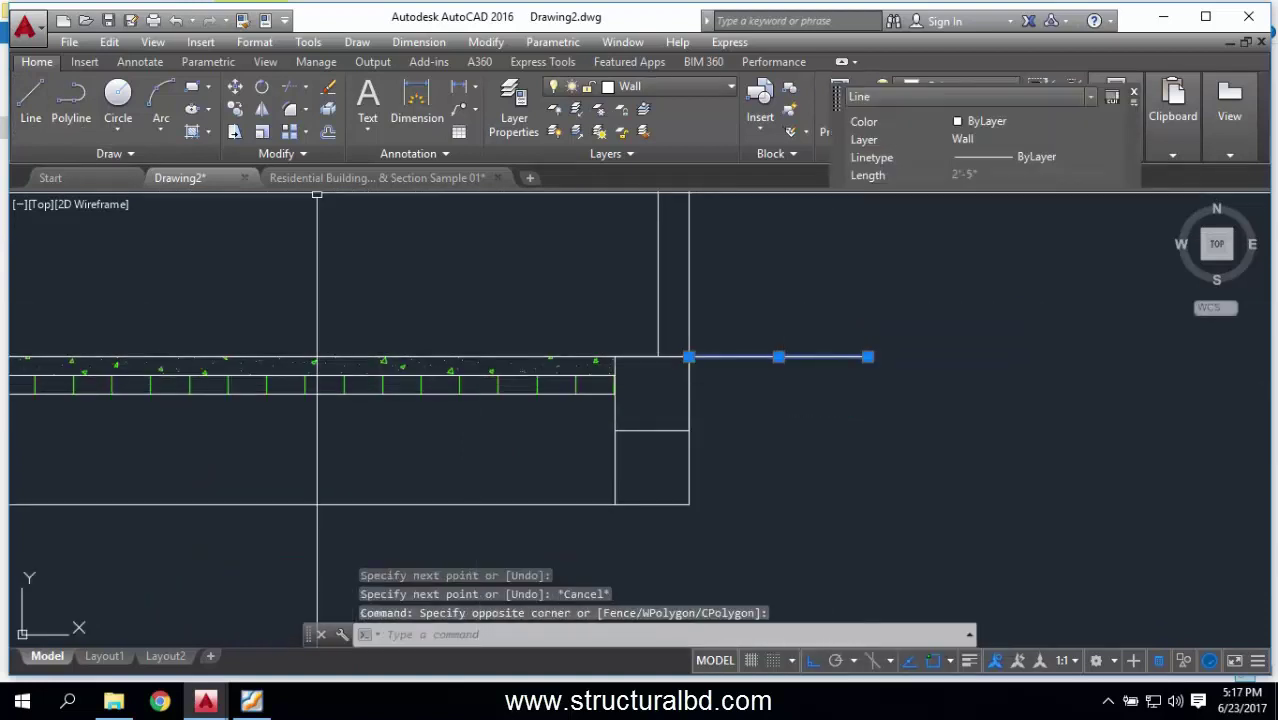
{"action": "type", "text": "co"}
{"action": "key", "text": "Return"}
{"action": "left_click", "coordinate": [688, 357]}
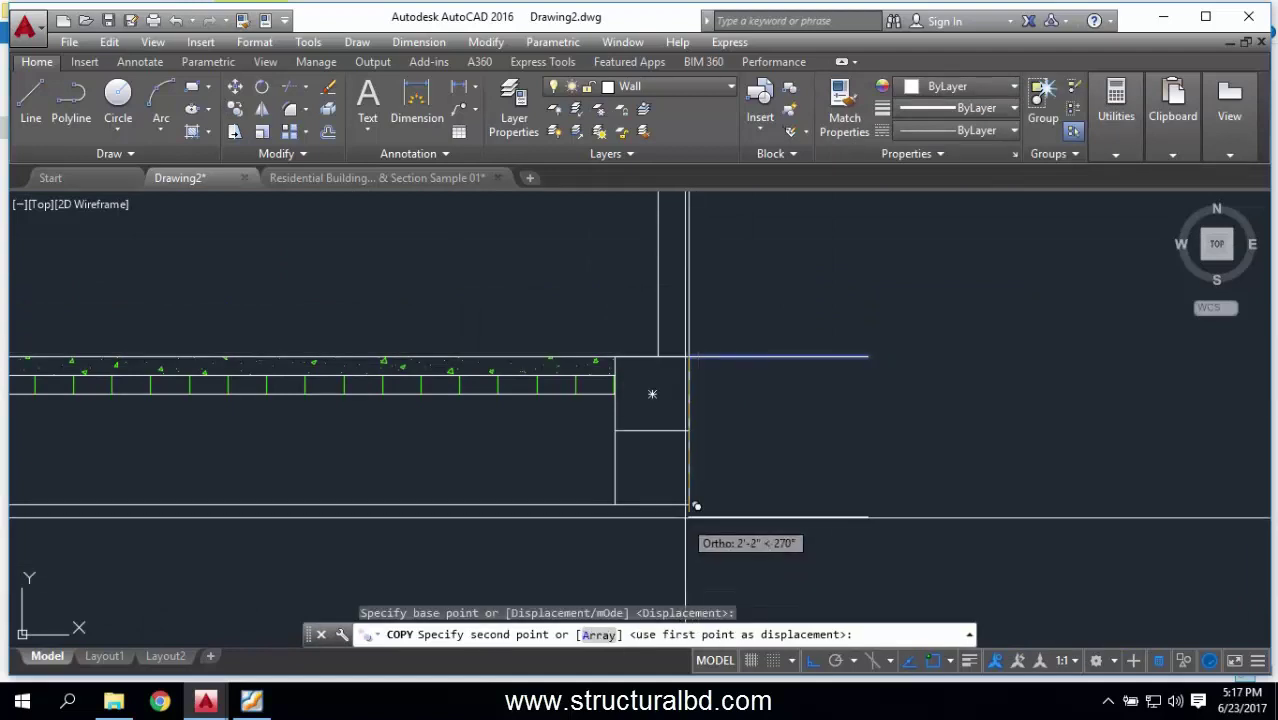
{"action": "left_click", "coordinate": [688, 504]}
{"action": "key", "text": "Escape"}
{"action": "scroll", "coordinate": [571, 500], "scroll_direction": "down", "scroll_amount": 3}
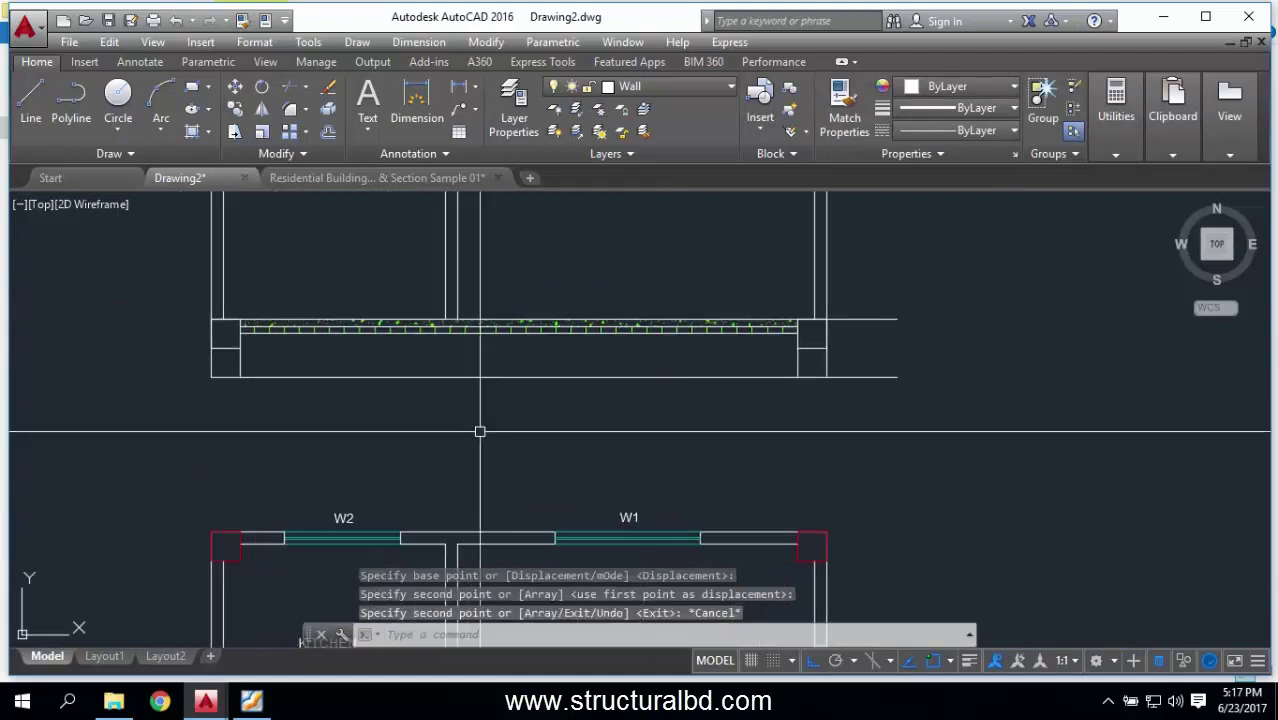
{"action": "scroll", "coordinate": [639, 422], "scroll_direction": "up", "scroll_amount": 3}
Step: Draw a small rectangle beside the beam and right column
{"action": "middle_click_drag", "start_coordinate": [639, 422], "coordinate": [788, 362]}
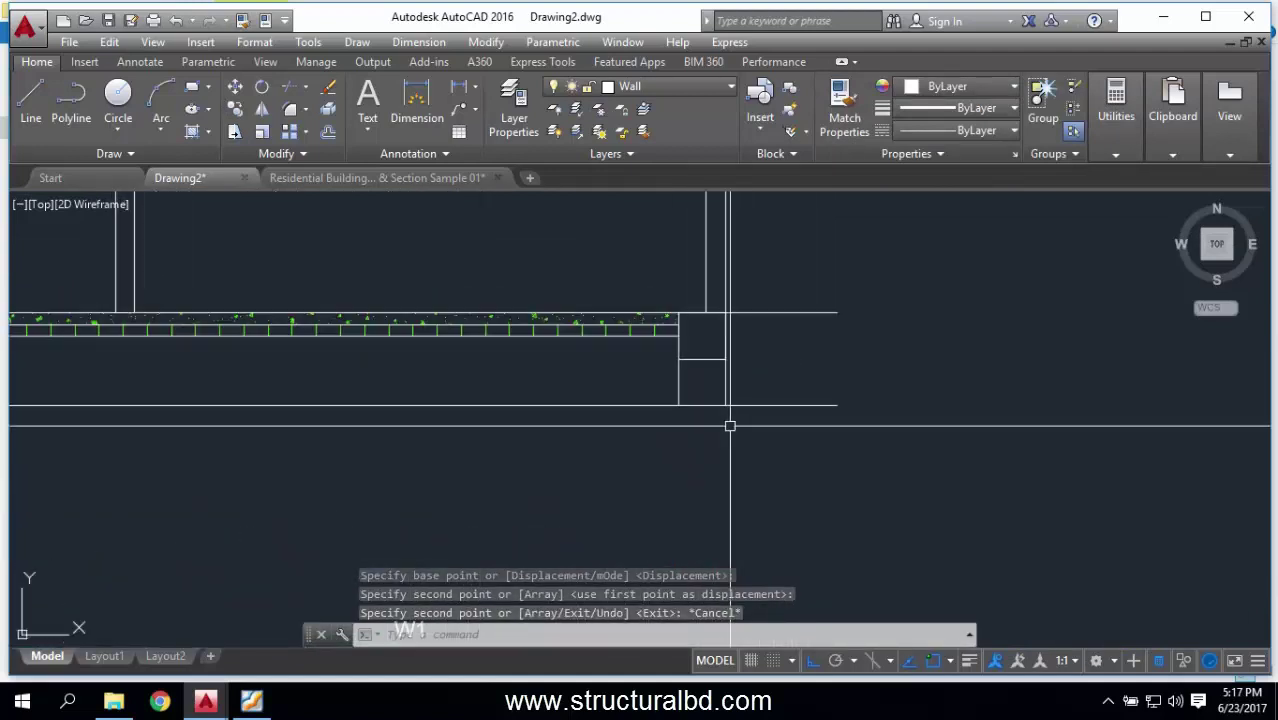
{"action": "scroll", "coordinate": [730, 426], "scroll_direction": "down", "scroll_amount": 3}
{"action": "left_click", "coordinate": [192, 86]}
{"action": "scroll", "coordinate": [644, 375], "scroll_direction": "up", "scroll_amount": 4}
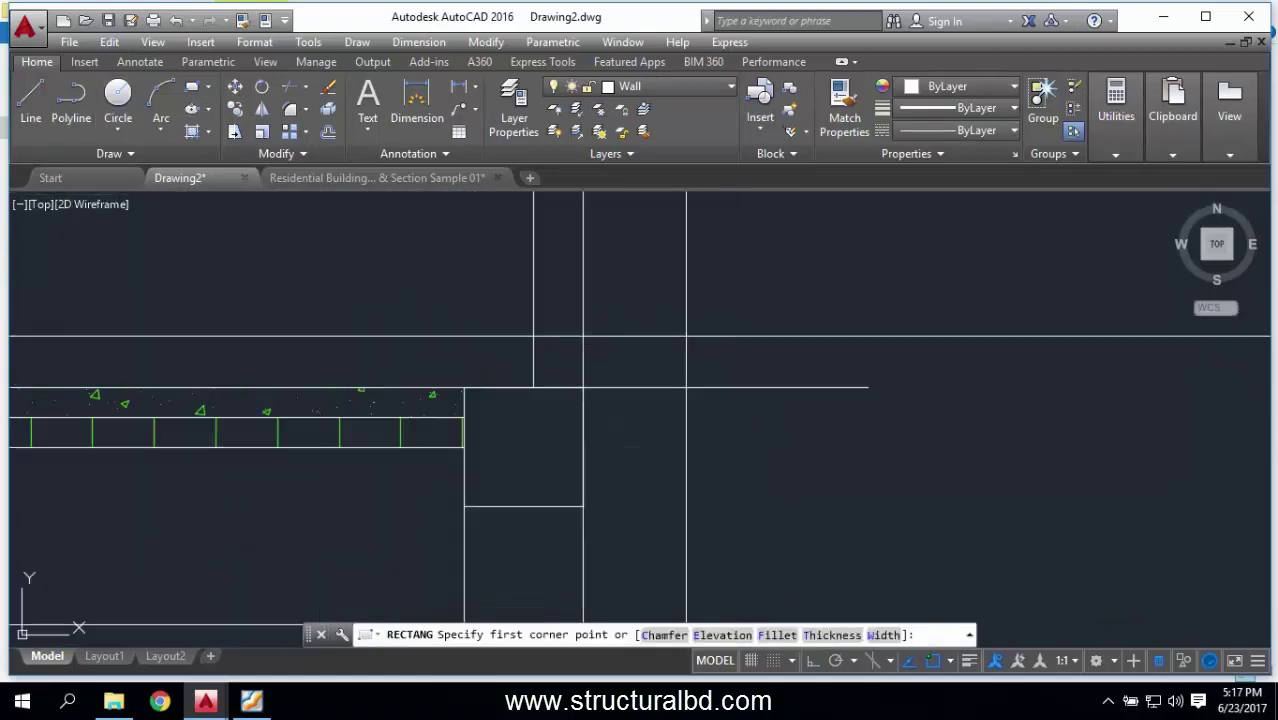
{"action": "left_click", "coordinate": [673, 418]}
{"action": "scroll", "coordinate": [688, 393], "scroll_direction": "up", "scroll_amount": 4}
{"action": "left_click", "coordinate": [516, 353]}
{"action": "key", "text": "Escape"}
Step: Stretch the rectangle's lower corner inward to form a triangular level marker
{"action": "left_click_drag", "start_coordinate": [685, 391], "coordinate": [618, 452]}
{"action": "left_click", "coordinate": [645, 453]}
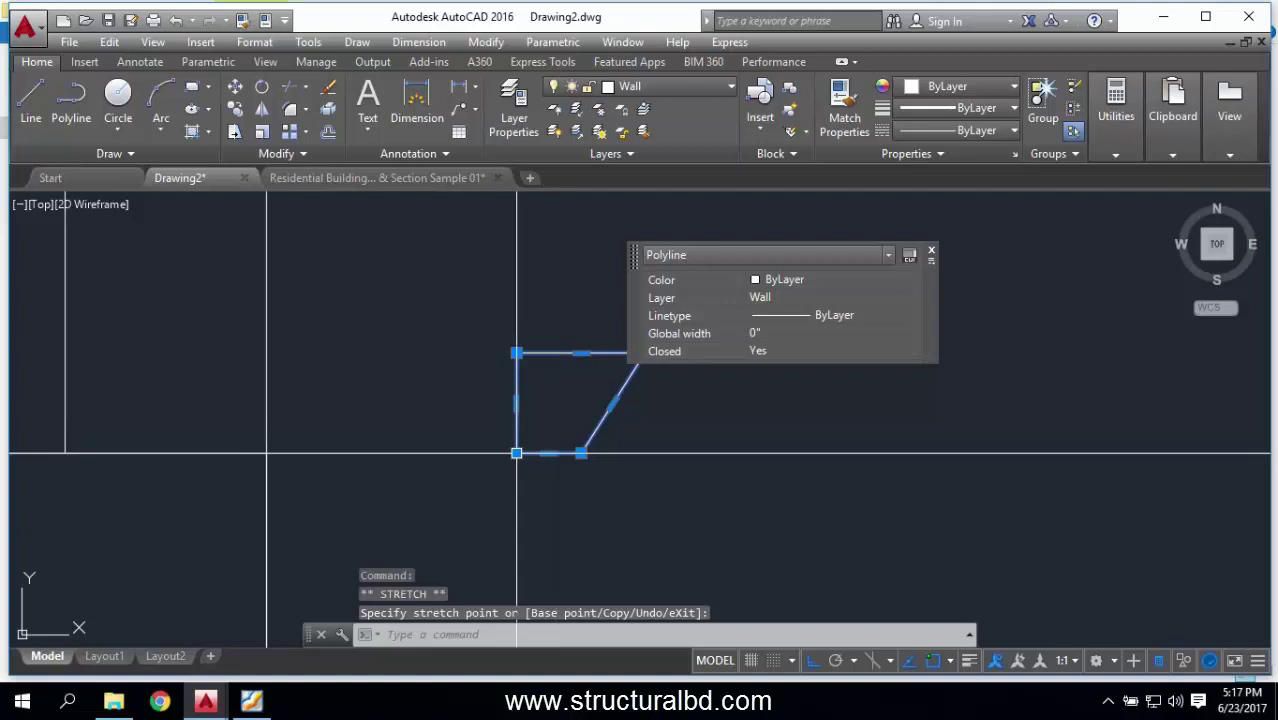
{"action": "left_click", "coordinate": [590, 451]}
{"action": "key", "text": "Escape"}
Step: Draw the level line starting from the triangle's top corner
{"action": "type", "text": "l"}
{"action": "key", "text": "Return"}
{"action": "left_click", "coordinate": [645, 353]}
{"action": "scroll", "coordinate": [534, 356], "scroll_direction": "down", "scroll_amount": 4}
{"action": "key", "text": "Escape"}
{"action": "scroll", "coordinate": [869, 361], "scroll_direction": "down", "scroll_amount": 3}
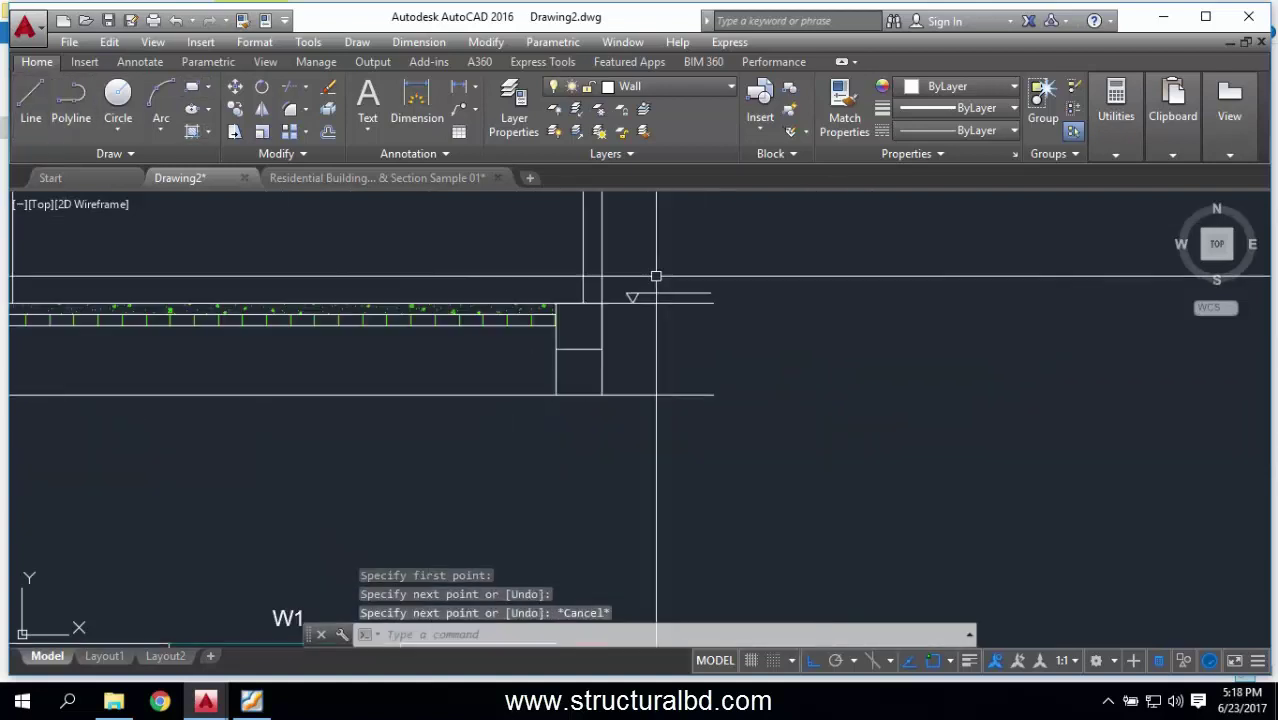
Step: Left-justify the W1 window label text
{"action": "left_click", "coordinate": [493, 479]}
{"action": "scroll", "coordinate": [493, 479], "scroll_direction": "up", "scroll_amount": 6}
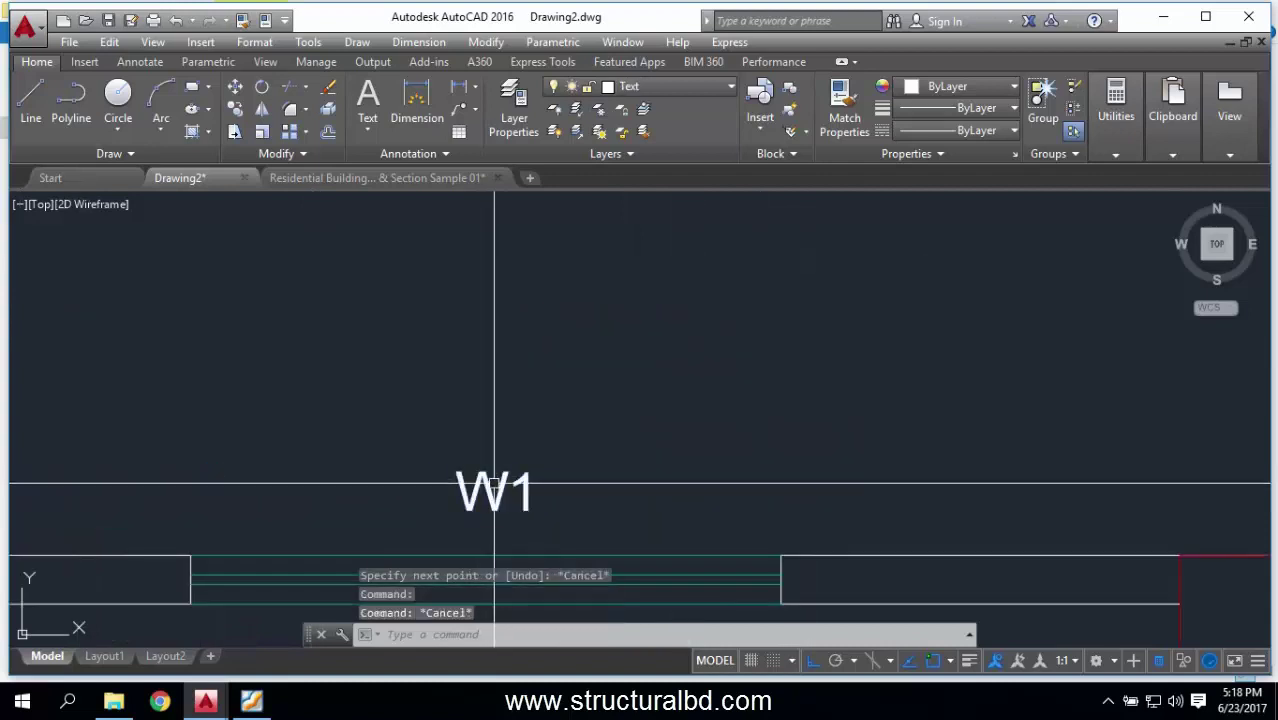
{"action": "double_click", "coordinate": [493, 485]}
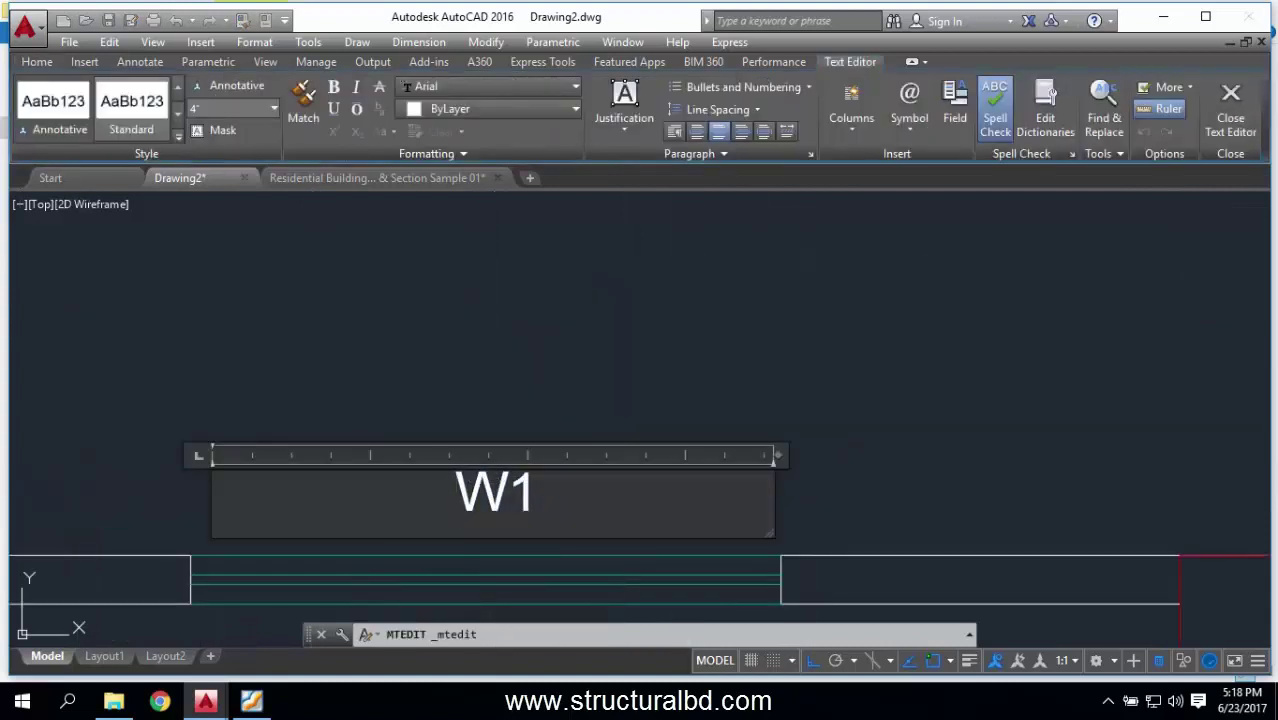
{"action": "key", "text": "ctrl+l"}
{"action": "scroll", "coordinate": [274, 200], "scroll_direction": "down", "scroll_amount": 3}
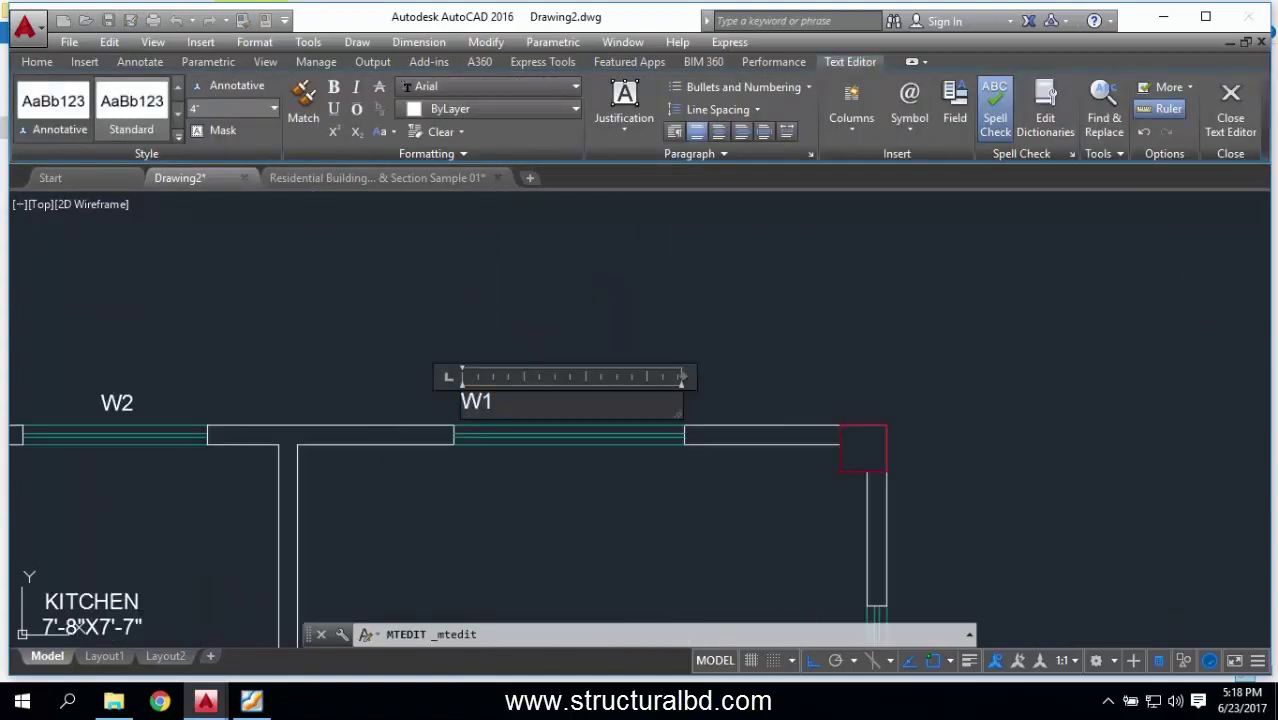
{"action": "scroll", "coordinate": [274, 200], "scroll_direction": "up", "scroll_amount": 2}
Step: Move the W1 label above the level marker beside the slab section
{"action": "left_click", "coordinate": [274, 200]}
{"action": "left_click", "coordinate": [234, 87]}
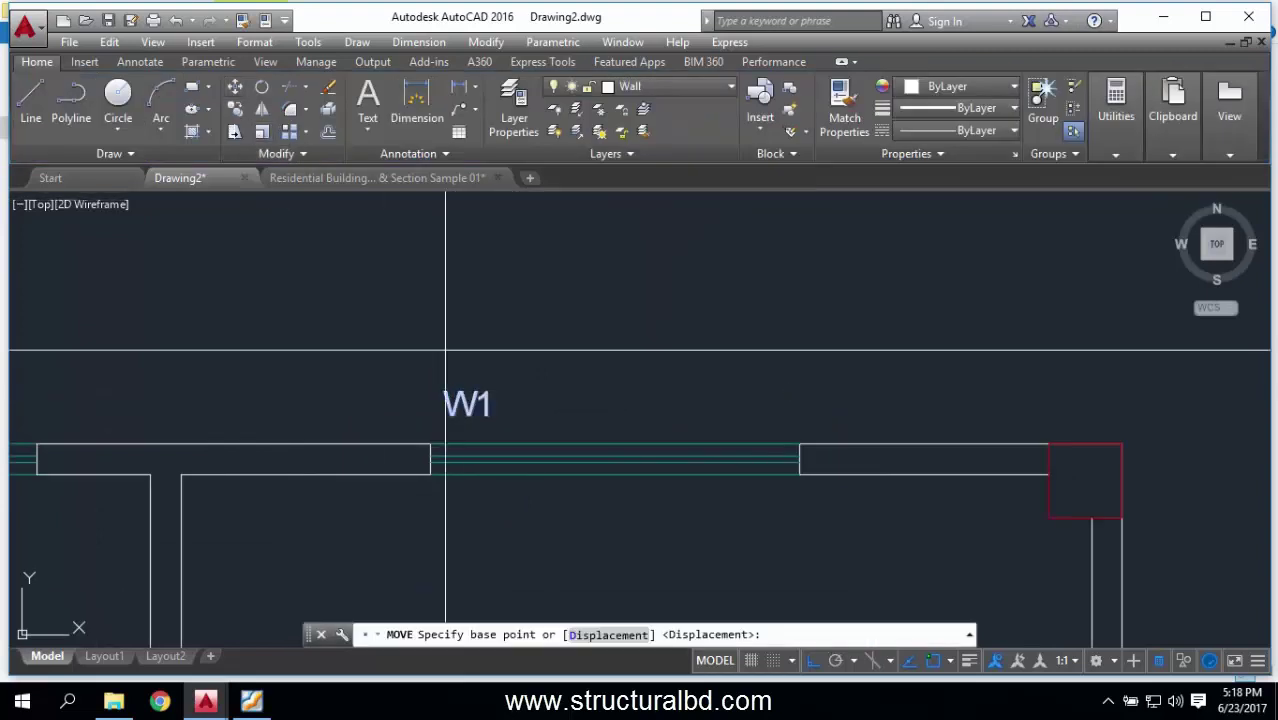
{"action": "left_click", "coordinate": [496, 389]}
{"action": "scroll", "coordinate": [662, 340], "scroll_direction": "down", "scroll_amount": 3}
{"action": "scroll", "coordinate": [885, 296], "scroll_direction": "up", "scroll_amount": 3}
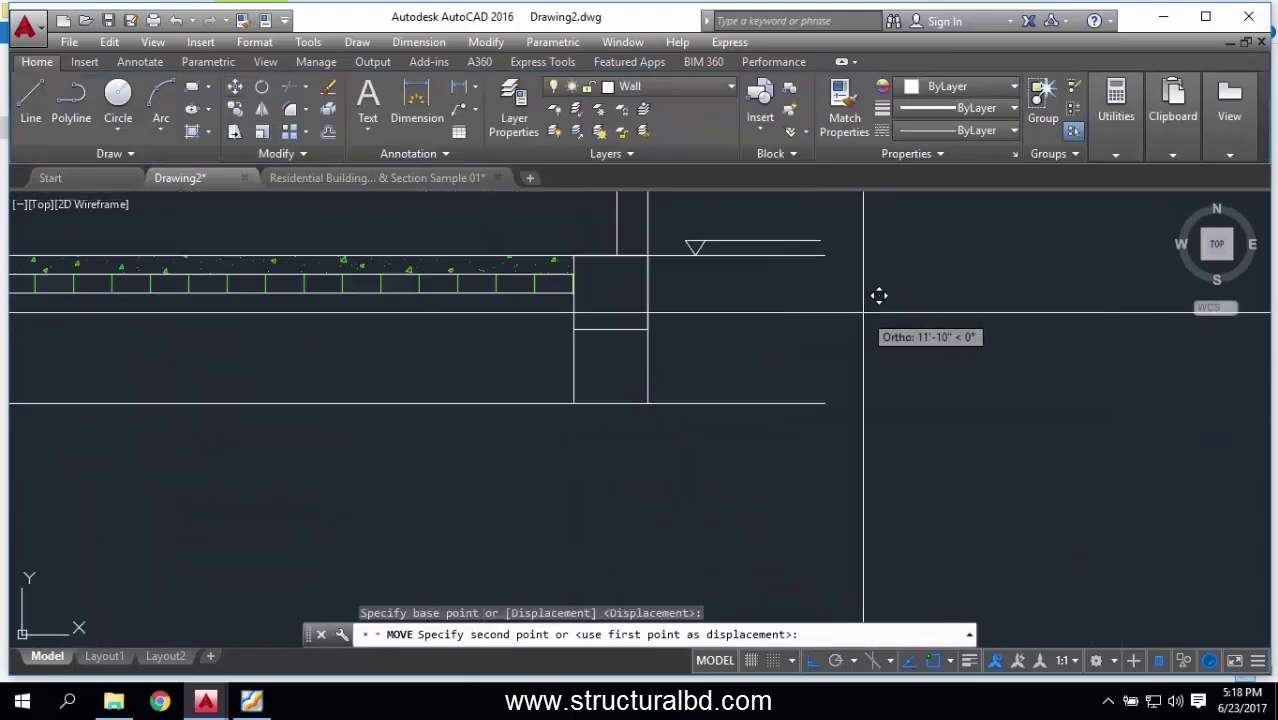
{"action": "key", "text": "F8"}
{"action": "scroll", "coordinate": [745, 315], "scroll_direction": "down", "scroll_amount": 2}
{"action": "scroll", "coordinate": [729, 292], "scroll_direction": "up", "scroll_amount": 3}
{"action": "scroll", "coordinate": [729, 292], "scroll_direction": "up", "scroll_amount": 3}
{"action": "key", "text": "Escape"}
{"action": "scroll", "coordinate": [722, 294], "scroll_direction": "down", "scroll_amount": 4}
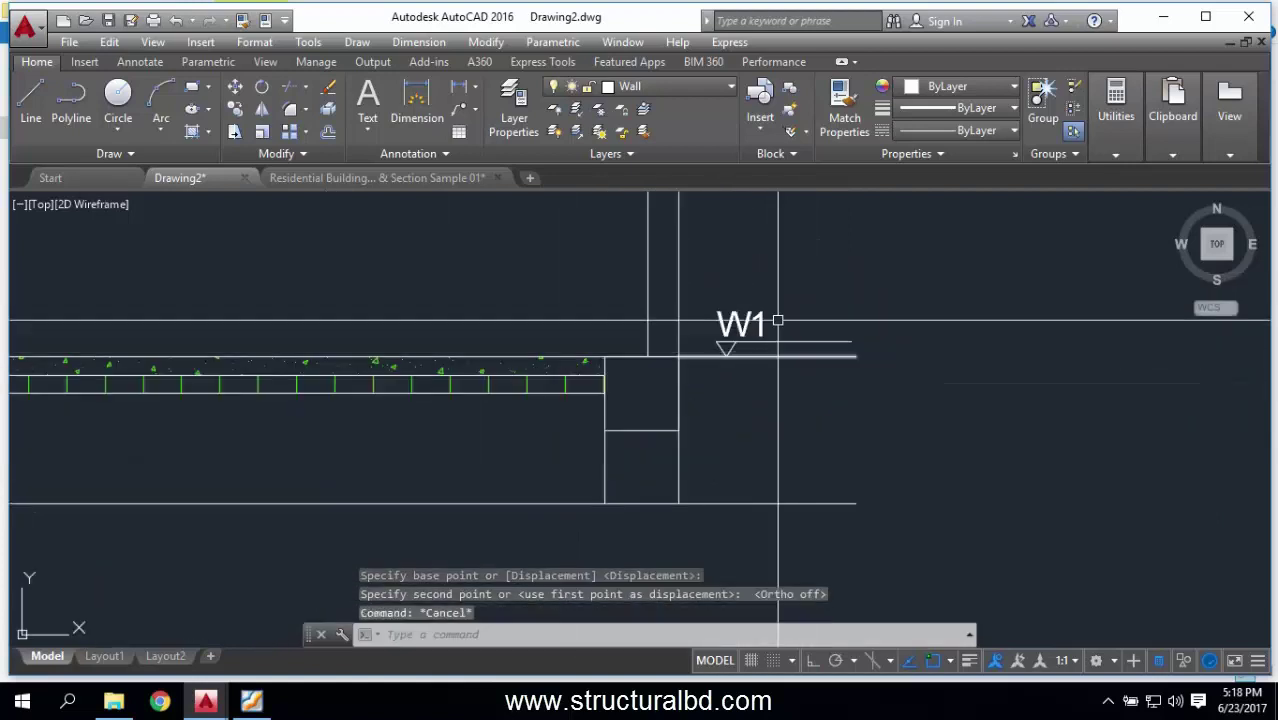
Step: Retype the moved label as FLOOR LEVEL
{"action": "double_click", "coordinate": [740, 324]}
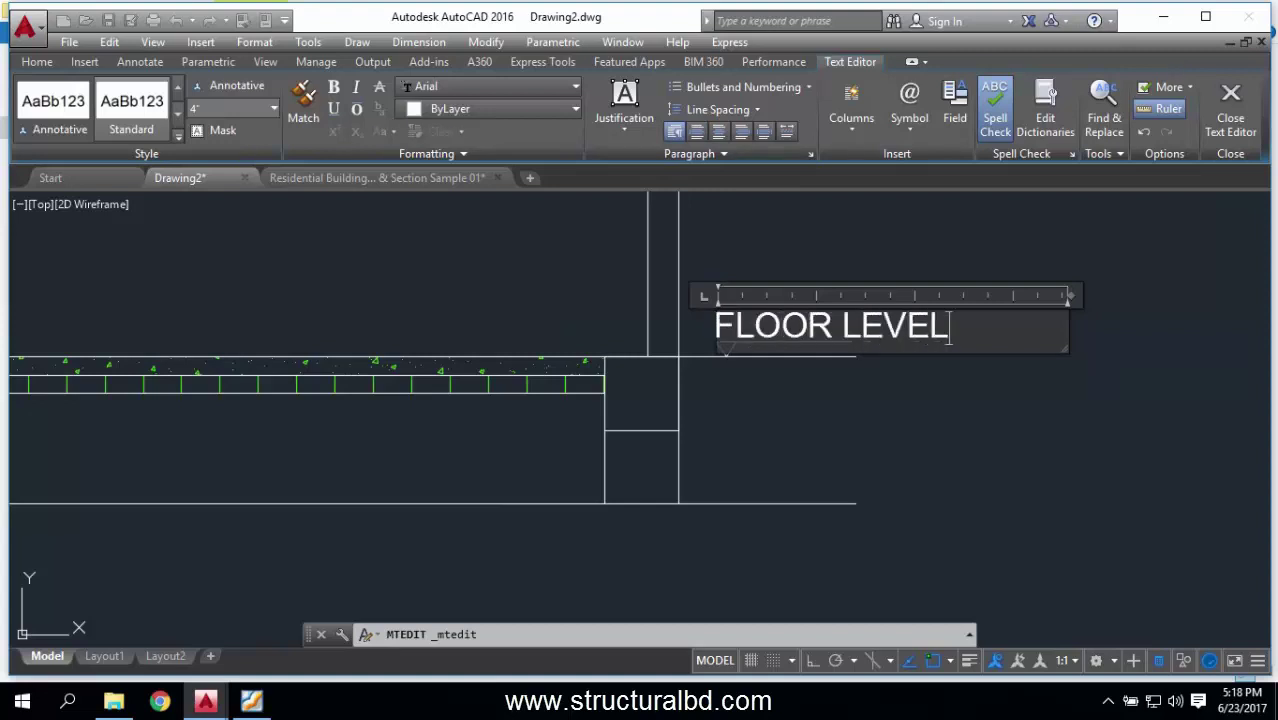
{"action": "left_click", "coordinate": [839, 408]}
{"action": "scroll", "coordinate": [790, 374], "scroll_direction": "down", "scroll_amount": 4}
{"action": "left_click", "coordinate": [835, 378]}
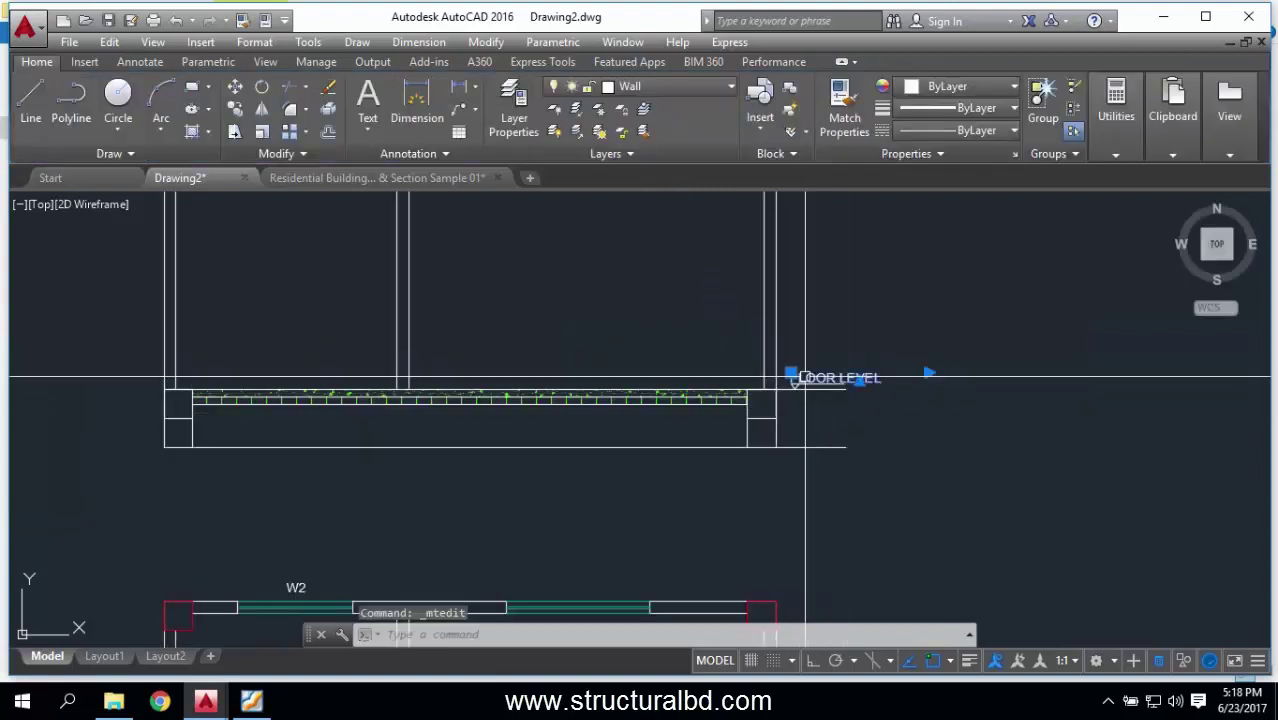
Step: Set the FLOOR LEVEL text height to 6
{"action": "type", "text": "6"}
{"action": "key", "text": "Return"}
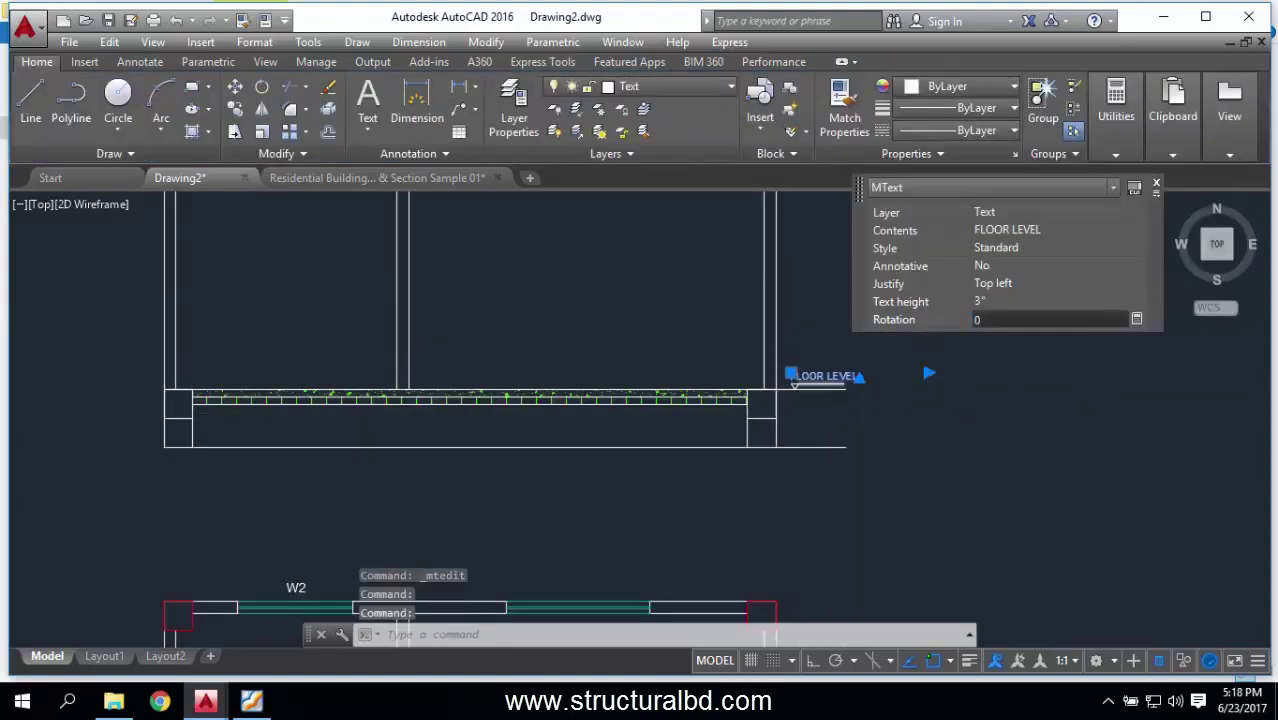
{"action": "scroll", "coordinate": [921, 357], "scroll_direction": "up", "scroll_amount": 3}
{"action": "key", "text": "Escape"}
Step: Copy the level marker, line and FLOOR LEVEL text down to the slab's bottom line
{"action": "left_click", "coordinate": [830, 378]}
{"action": "left_click", "coordinate": [467, 197]}
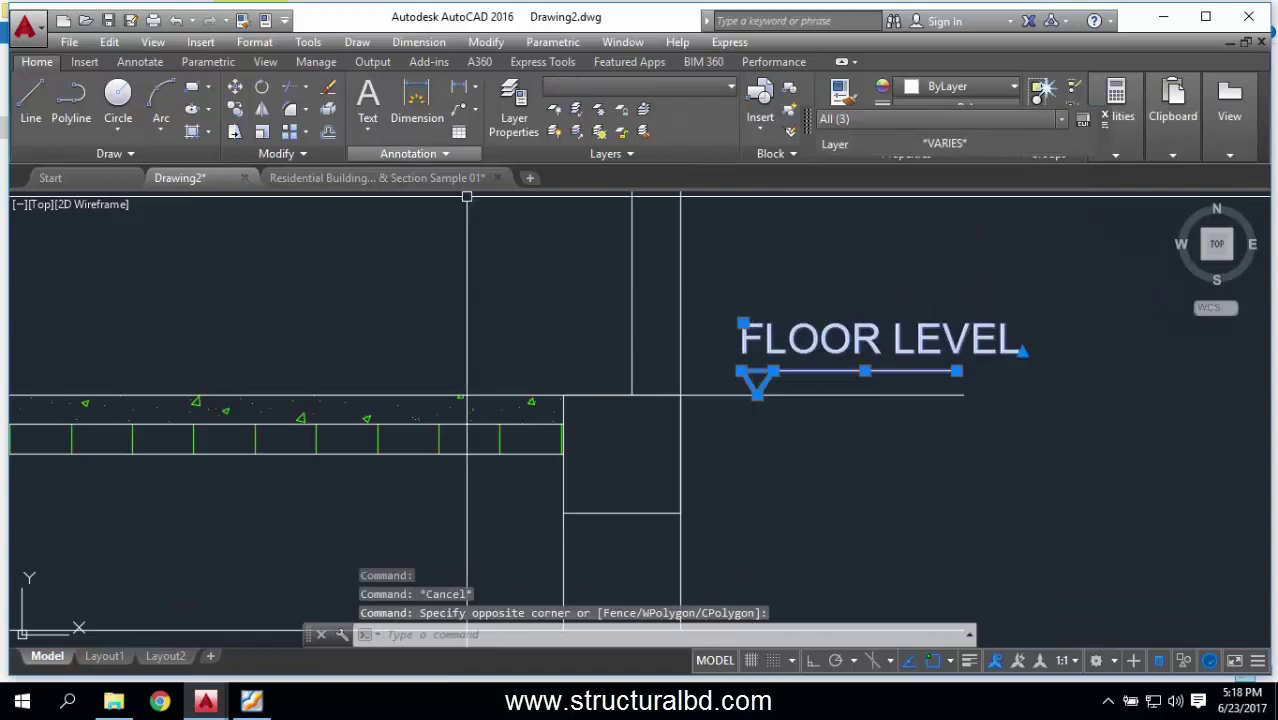
{"action": "type", "text": "co"}
{"action": "key", "text": "Return"}
{"action": "left_click", "coordinate": [757, 382]}
{"action": "scroll", "coordinate": [757, 410], "scroll_direction": "down", "scroll_amount": 2}
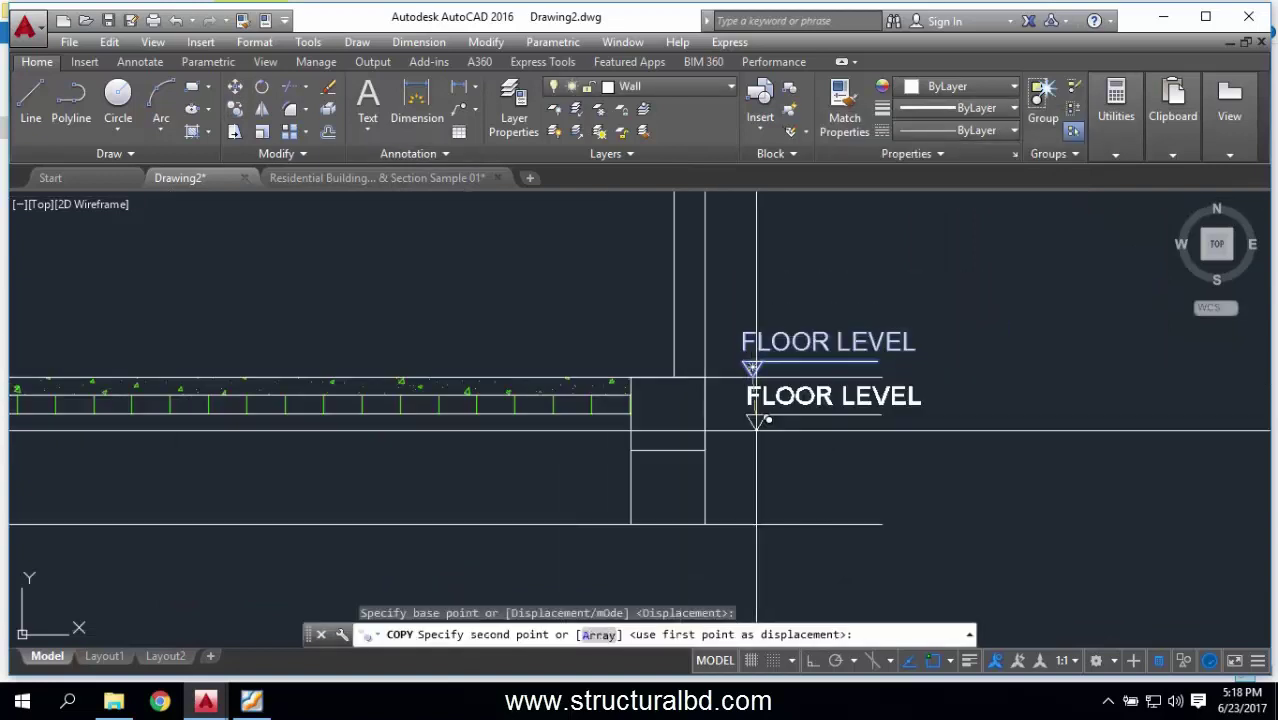
{"action": "left_click", "coordinate": [741, 476]}
{"action": "key", "text": "Escape"}
Step: Rename the copied lower label to FGL
{"action": "double_click", "coordinate": [817, 447]}
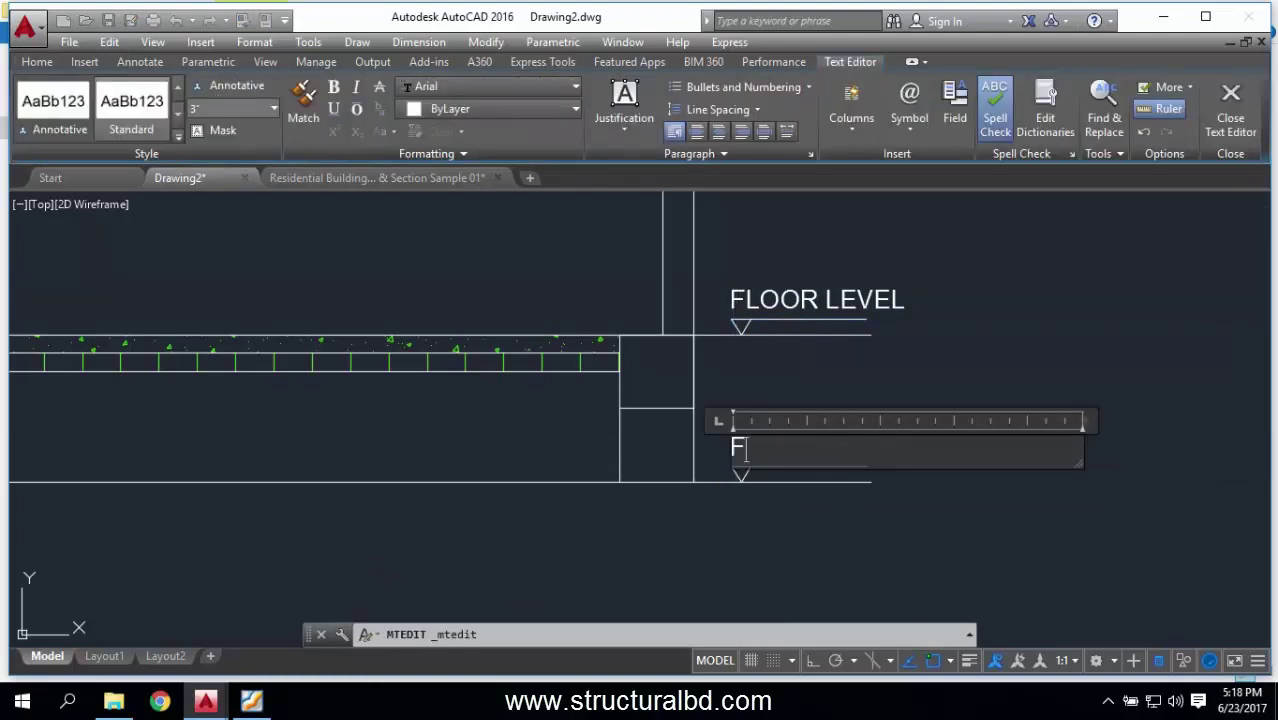
{"action": "left_click", "coordinate": [803, 461]}
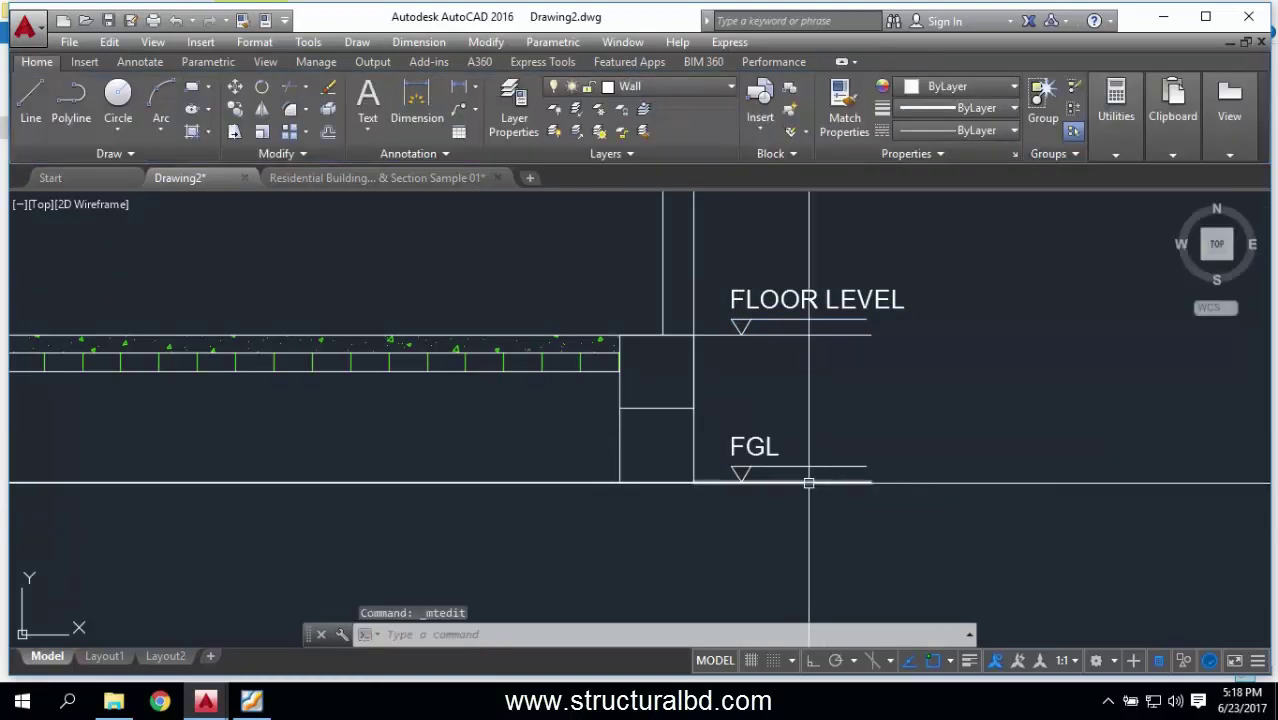
{"action": "scroll", "coordinate": [803, 461], "scroll_direction": "down", "scroll_amount": 3}
{"action": "middle_click_drag", "start_coordinate": [738, 466], "coordinate": [868, 496]}
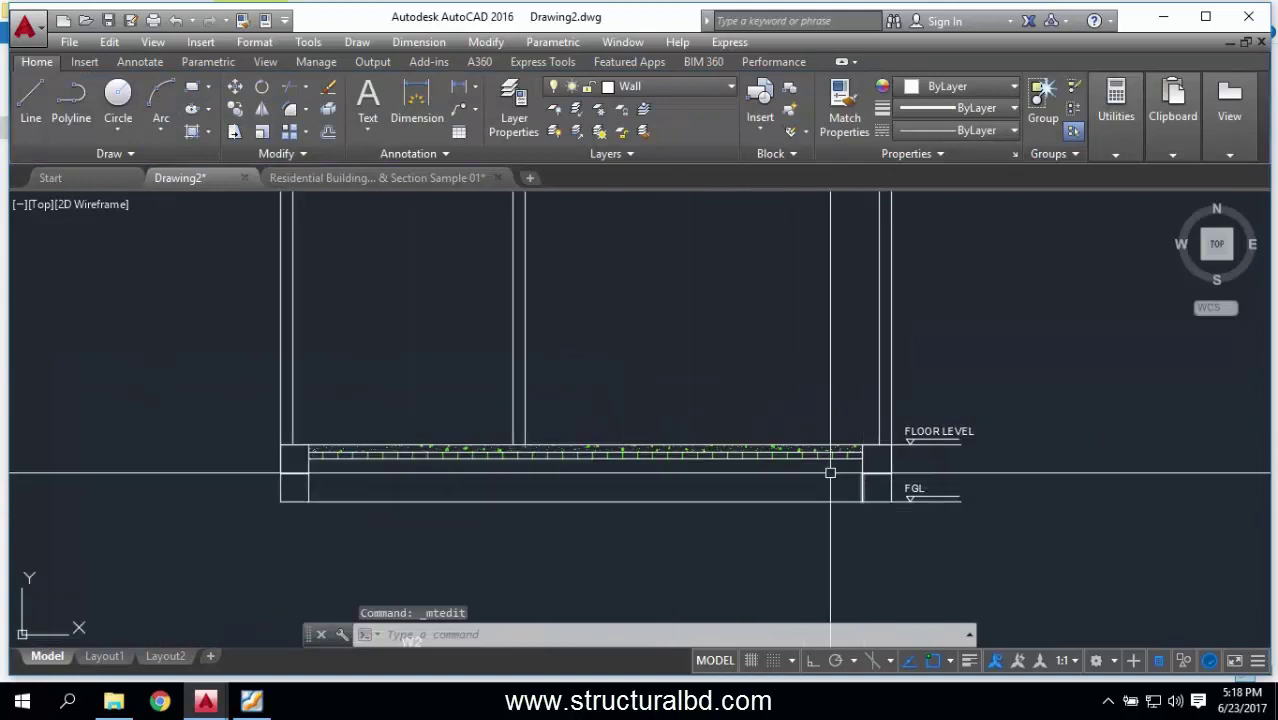
{"action": "scroll", "coordinate": [860, 480], "scroll_direction": "down", "scroll_amount": 1}
{"action": "scroll", "coordinate": [640, 415], "scroll_direction": "down", "scroll_amount": 2}
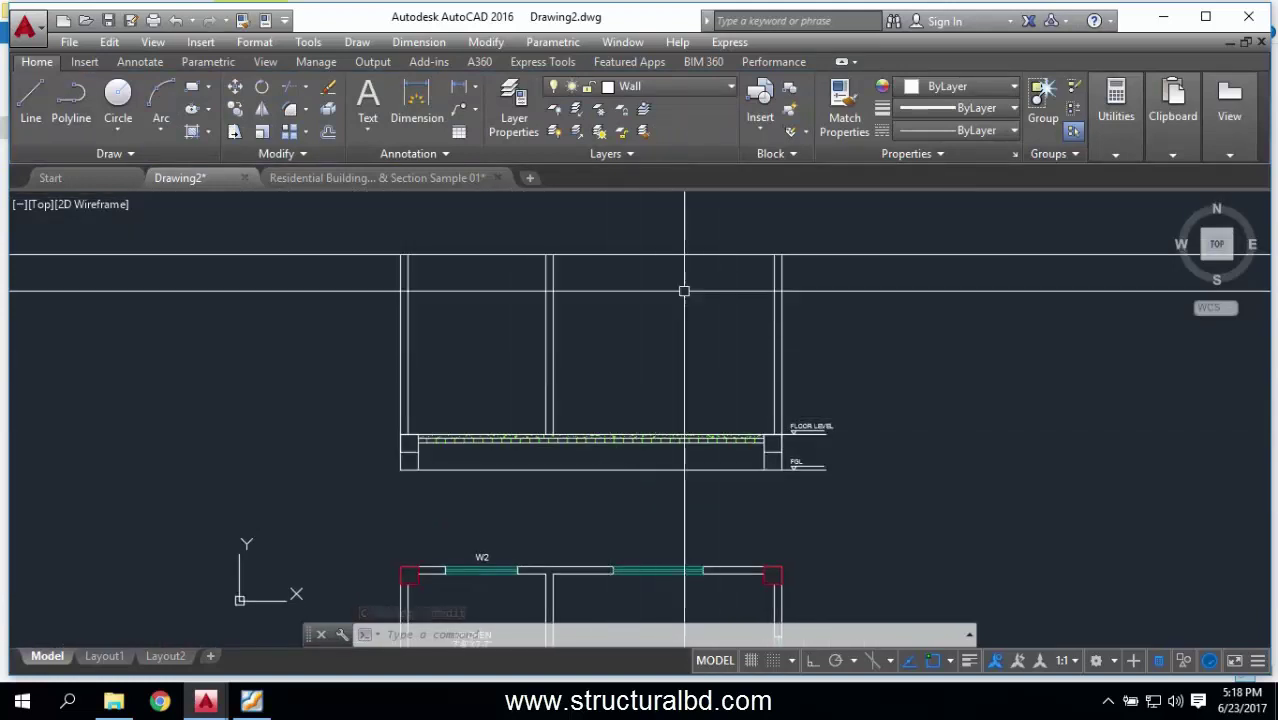
{"action": "scroll", "coordinate": [685, 288], "scroll_direction": "down", "scroll_amount": 3}
{"action": "scroll", "coordinate": [768, 537], "scroll_direction": "up", "scroll_amount": 3}
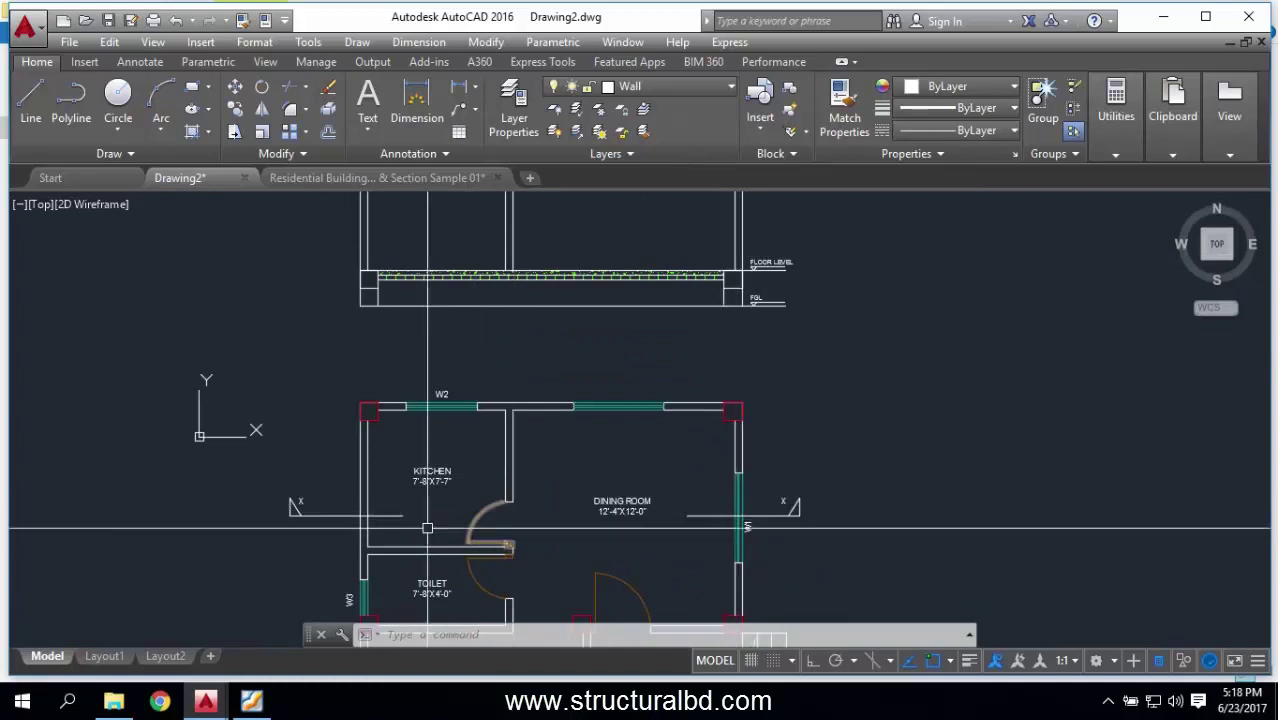
{"action": "middle_click_drag", "start_coordinate": [485, 257], "coordinate": [485, 363]}
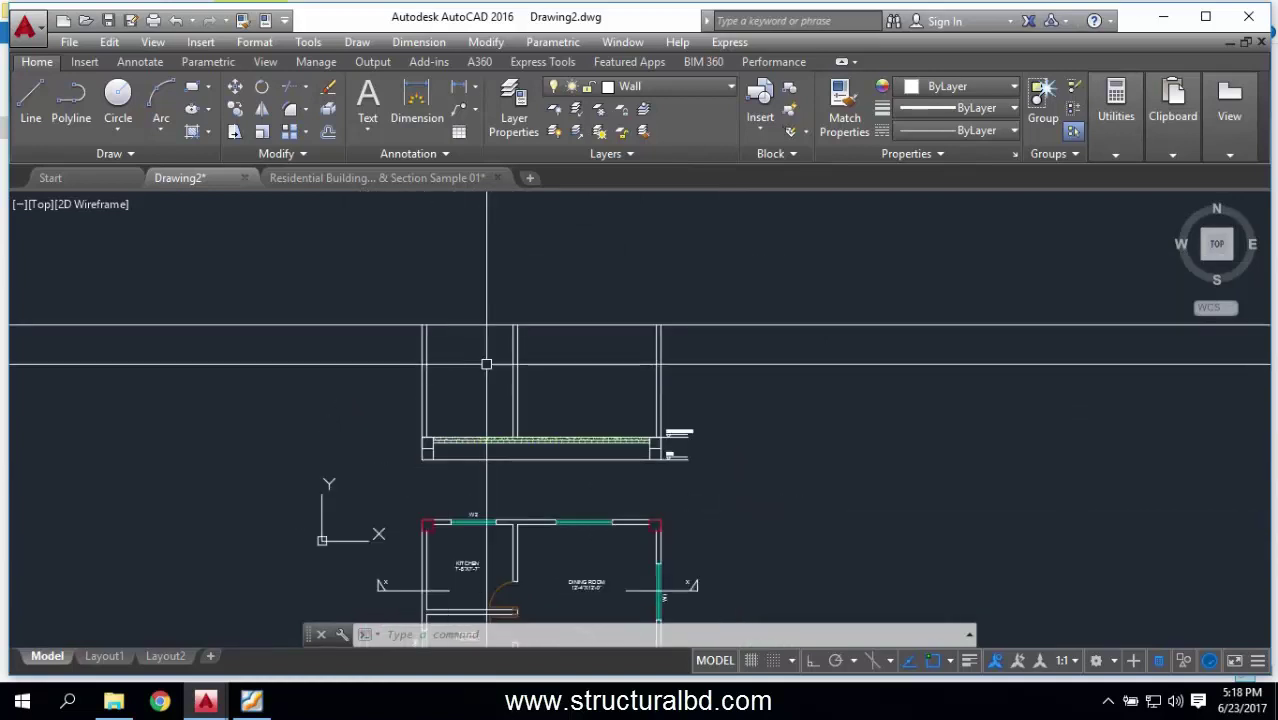
{"action": "scroll", "coordinate": [543, 366], "scroll_direction": "up", "scroll_amount": 3}
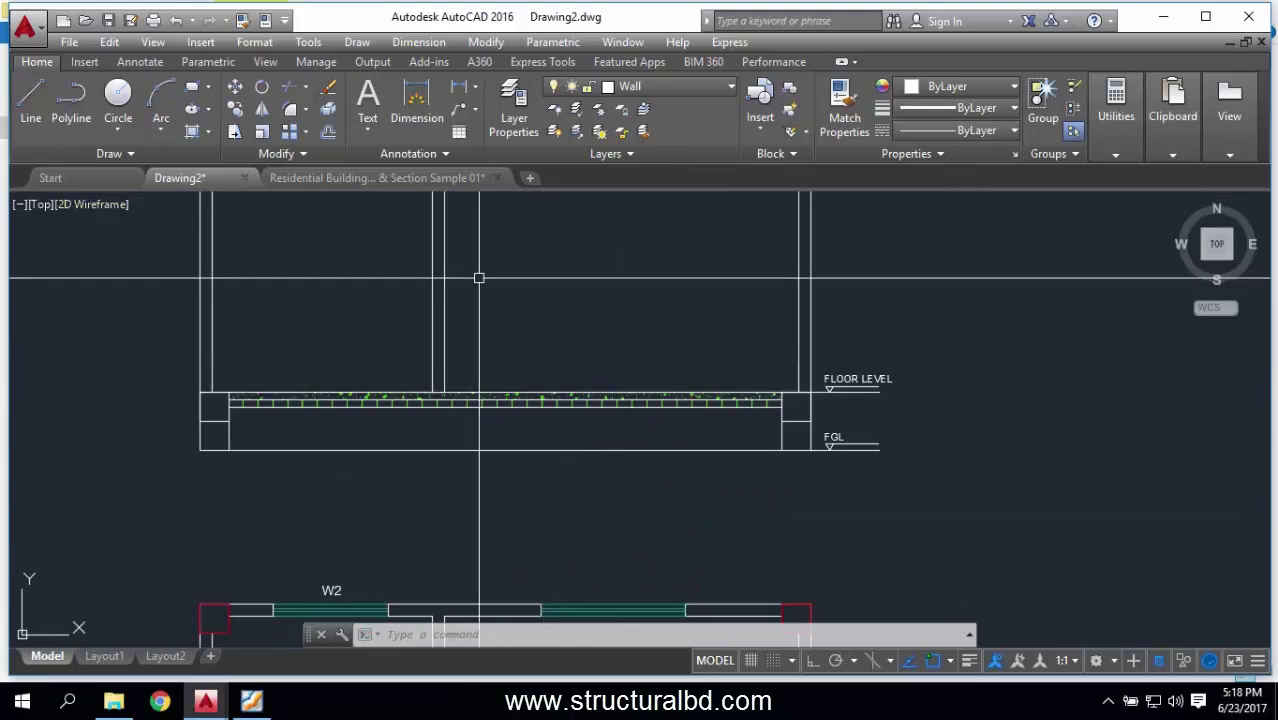
Step: Try offsetting the slab's top line by 30, then cancel
{"action": "type", "text": "o"}
{"action": "key", "text": "Return"}
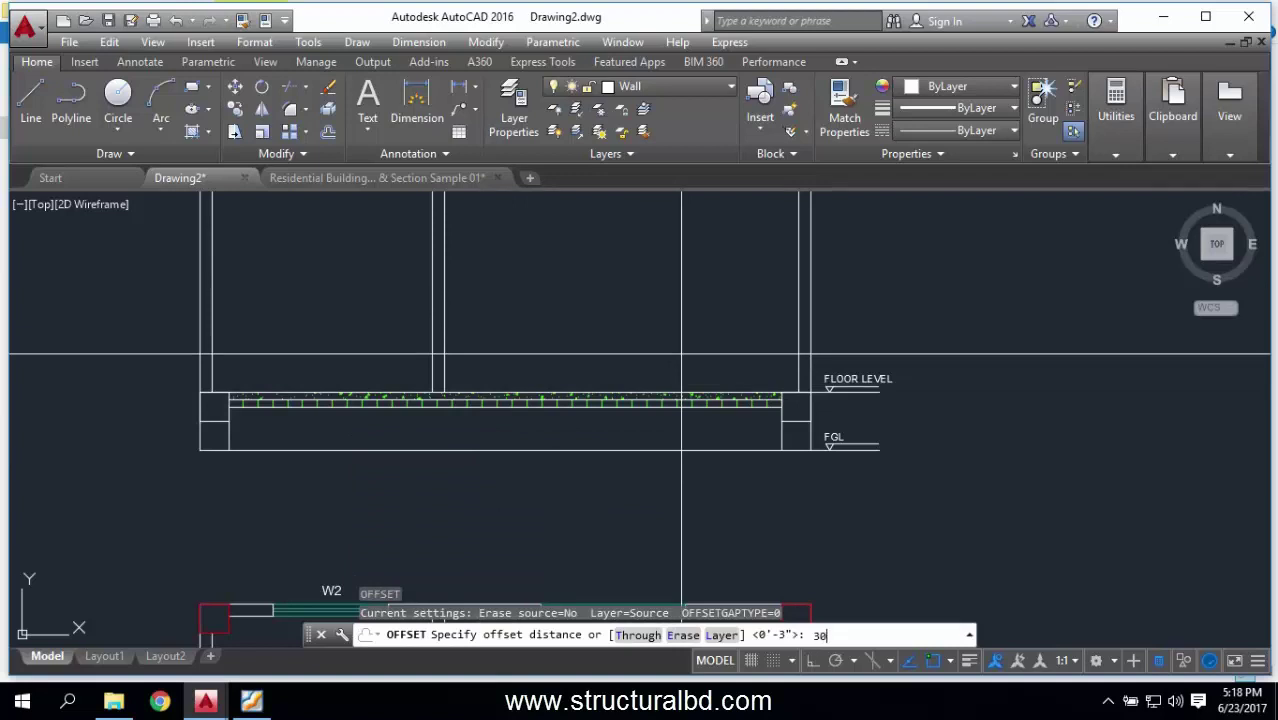
{"action": "key", "text": "Return"}
{"action": "left_click", "coordinate": [684, 388]}
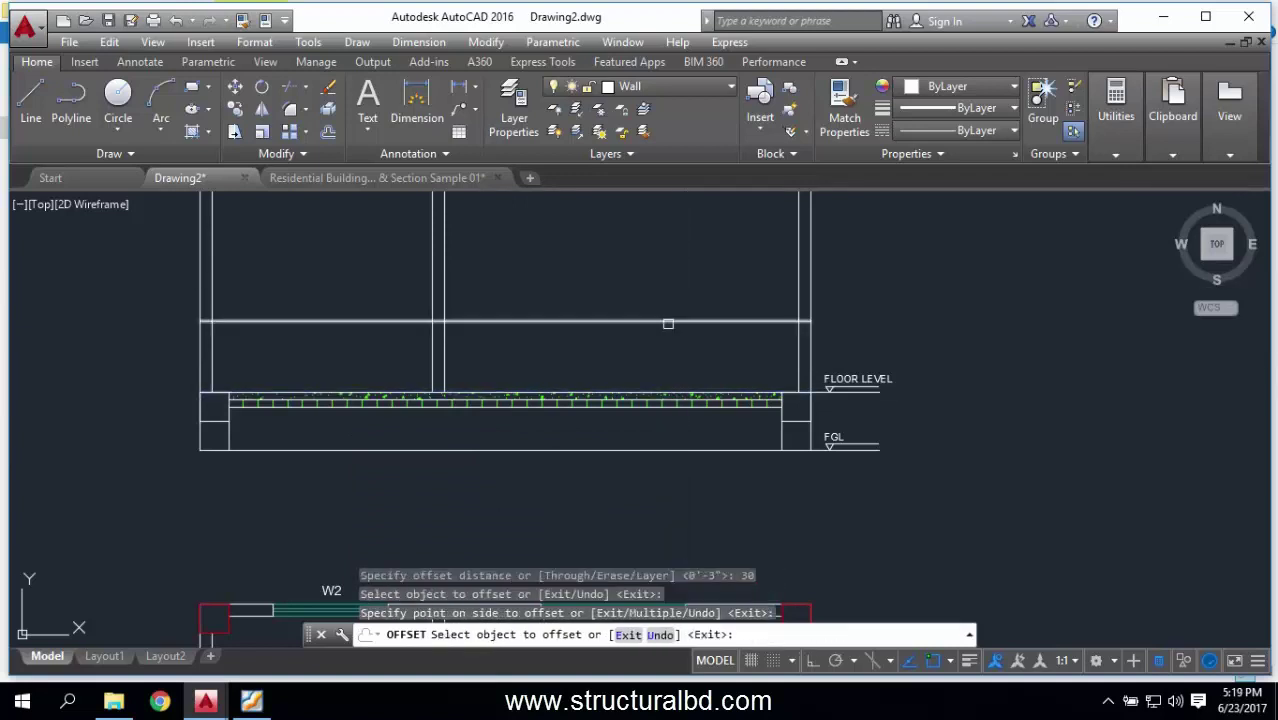
{"action": "key", "text": "Escape"}
{"action": "scroll", "coordinate": [637, 357], "scroll_direction": "down", "scroll_amount": 3}
{"action": "scroll", "coordinate": [700, 345], "scroll_direction": "up", "scroll_amount": 2}
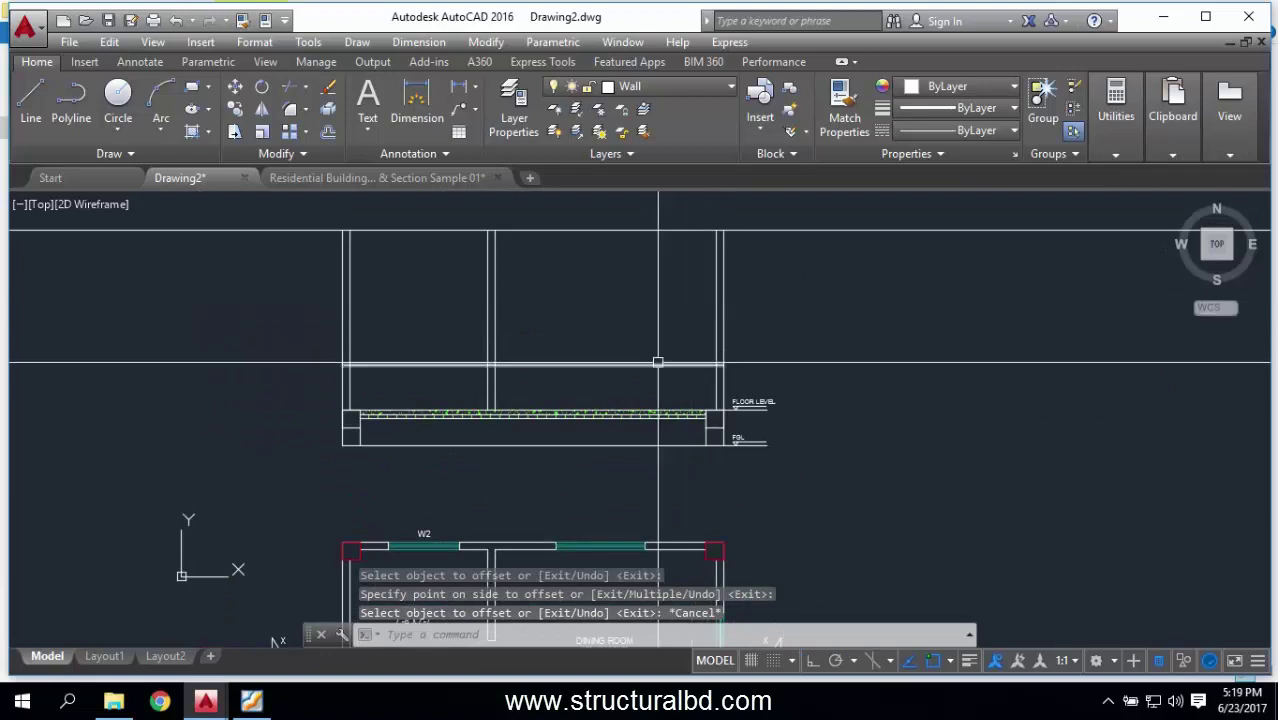
{"action": "key", "text": "Escape"}
{"action": "key", "text": "Escape"}
Step: Offset the slab's top line 4'-6" upward
{"action": "type", "text": "o"}
{"action": "key", "text": "Return"}
{"action": "type", "text": "4"}
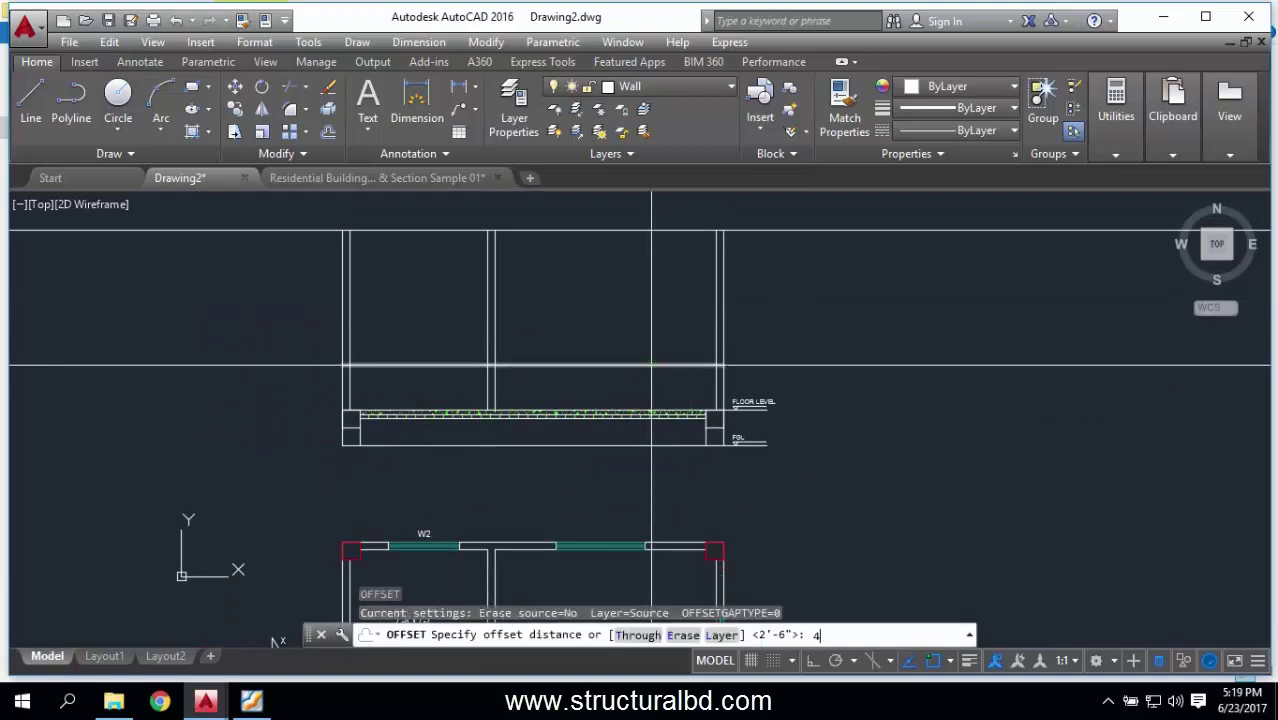
{"action": "type", "text": "'6"}
{"action": "key", "text": "Return"}
{"action": "left_click", "coordinate": [628, 365]}
{"action": "left_click", "coordinate": [630, 300]}
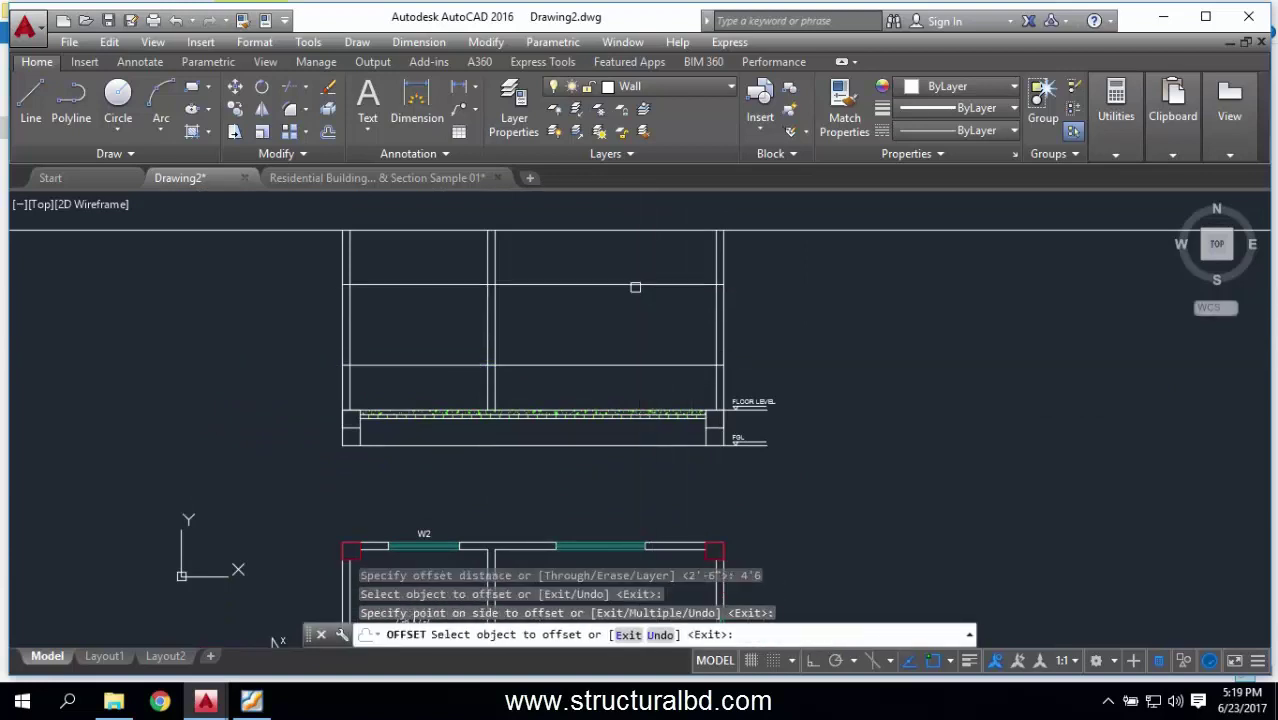
{"action": "key", "text": "Escape"}
{"action": "key", "text": "Escape"}
{"action": "key", "text": "Escape"}
Step: Trim the new line between the walls and delete the two leftover stubs
{"action": "type", "text": "R"}
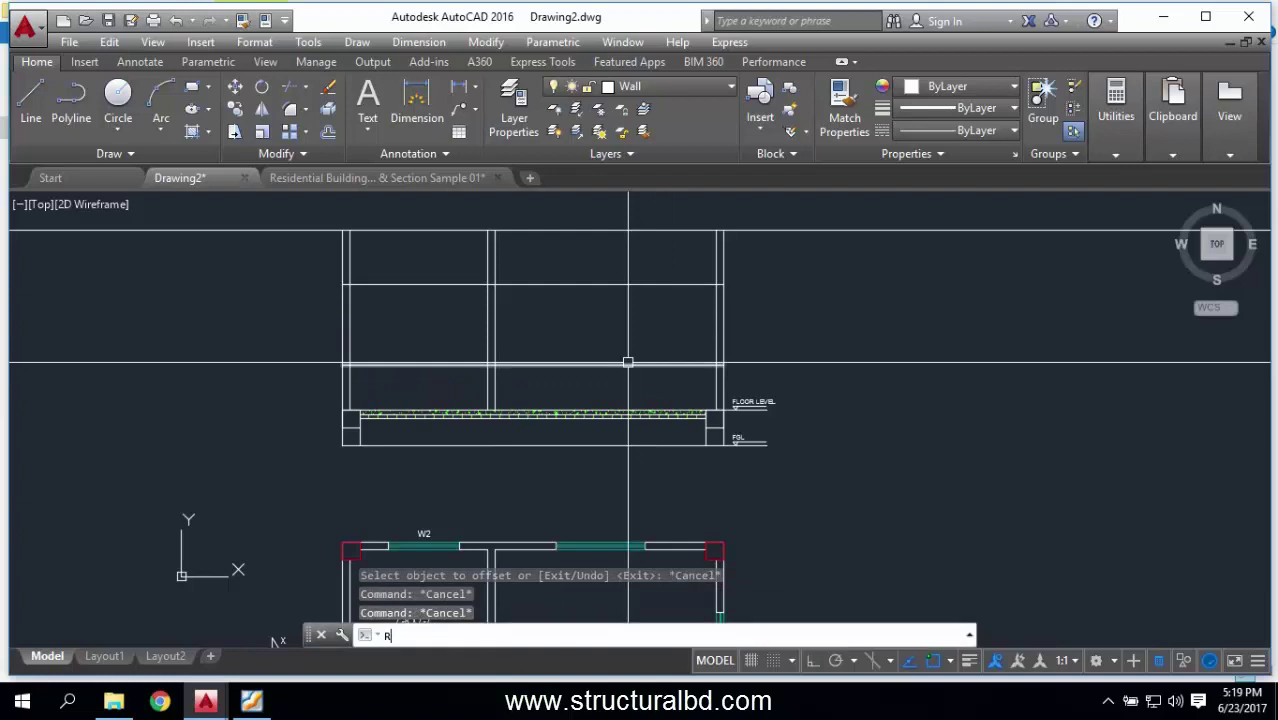
{"action": "type", "text": "R"}
{"action": "key", "text": "Return"}
{"action": "key", "text": "Return"}
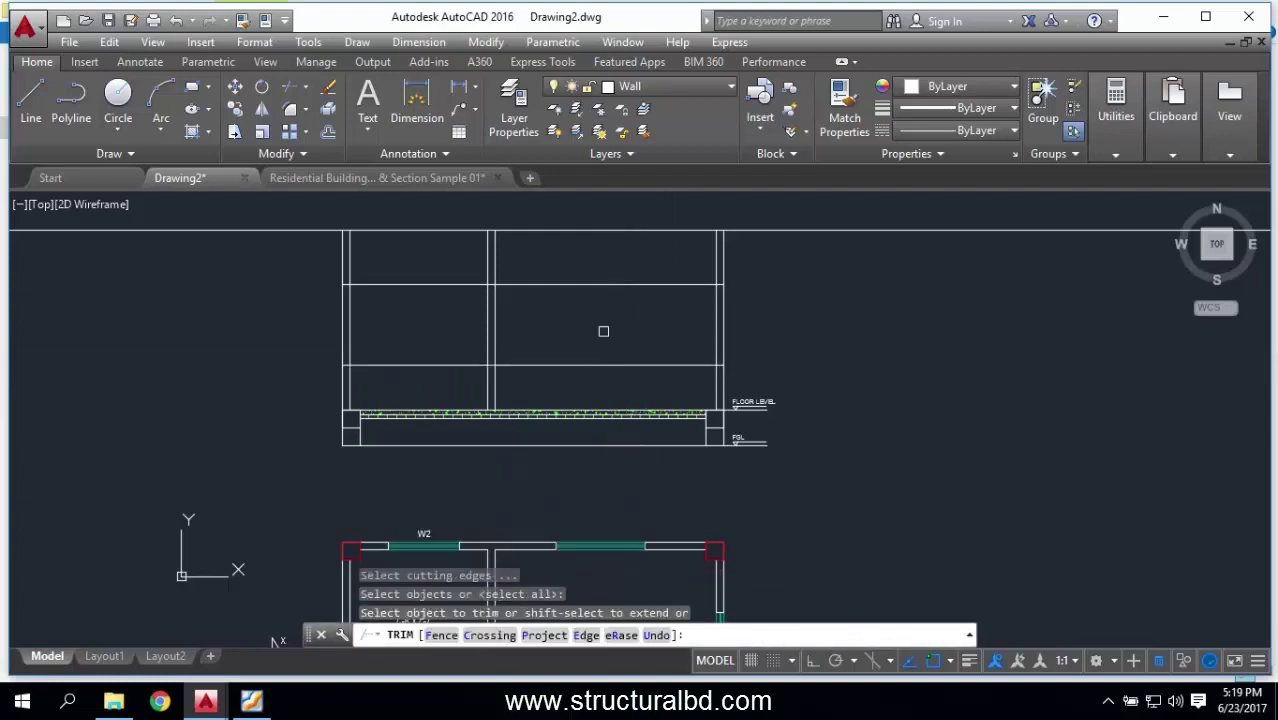
{"action": "left_click_drag", "start_coordinate": [573, 274], "coordinate": [520, 380]}
{"action": "left_click_drag", "start_coordinate": [462, 508], "coordinate": [409, 376]}
{"action": "key", "text": "Escape"}
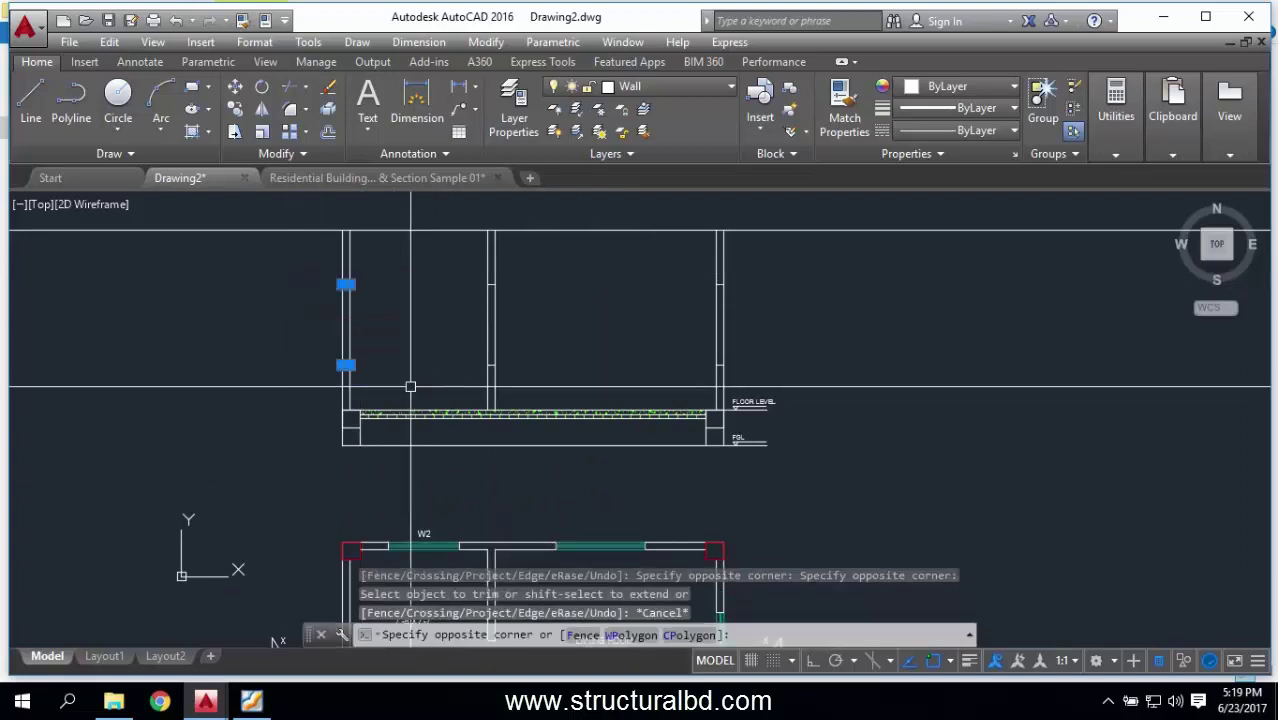
{"action": "key", "text": "Delete"}
Step: Draw a vertical line from the wall top down through the first opening
{"action": "scroll", "coordinate": [700, 285], "scroll_direction": "up", "scroll_amount": 4}
{"action": "type", "text": "l"}
{"action": "key", "text": "Return"}
{"action": "left_click", "coordinate": [697, 281]}
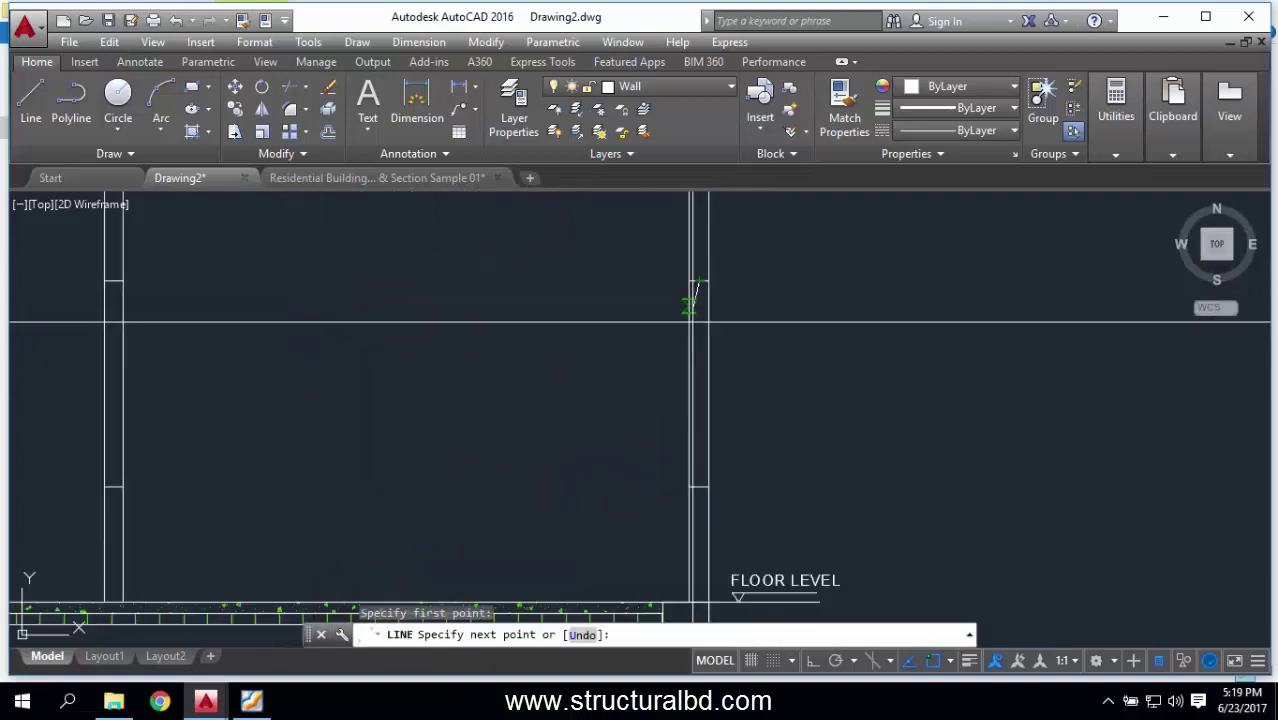
{"action": "left_click", "coordinate": [697, 489]}
{"action": "key", "text": "Escape"}
{"action": "scroll", "coordinate": [695, 370], "scroll_direction": "up", "scroll_amount": 5}
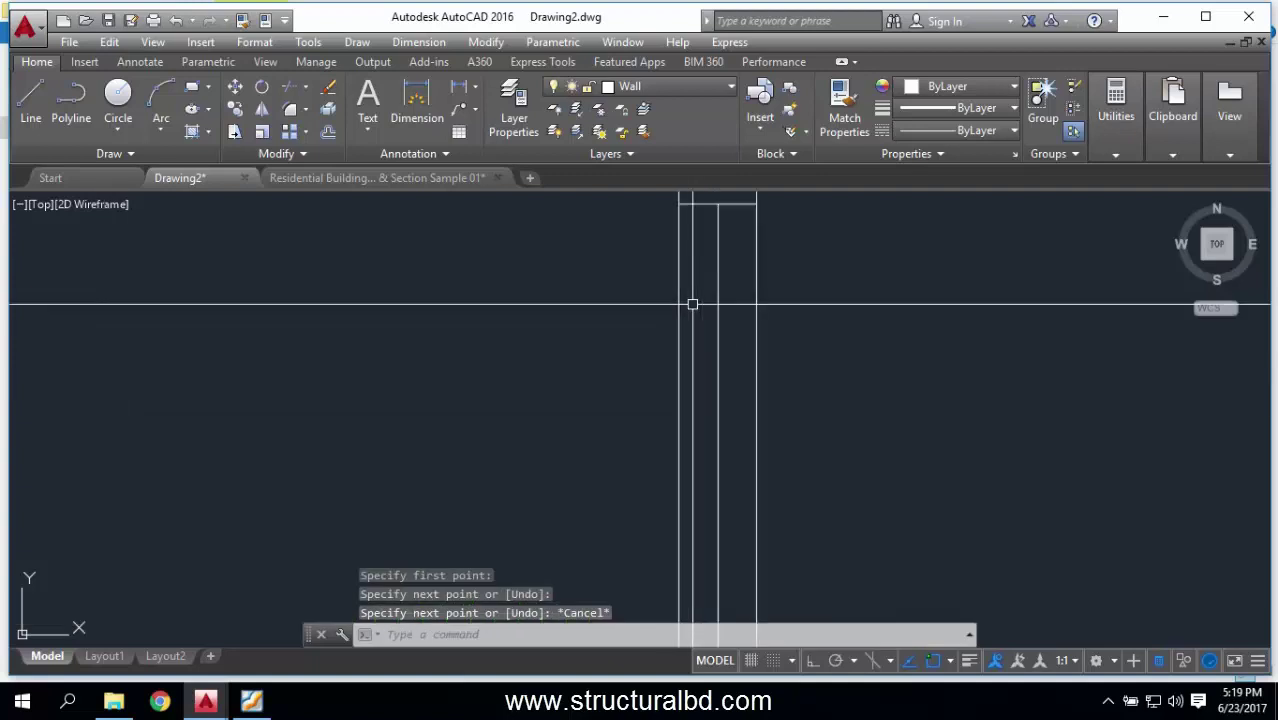
{"action": "key", "text": "Escape"}
{"action": "key", "text": "Escape"}
Step: Offset the wall line 1 unit inside the first opening
{"action": "type", "text": "o"}
{"action": "key", "text": "Return"}
{"action": "type", "text": "1"}
{"action": "key", "text": "Return"}
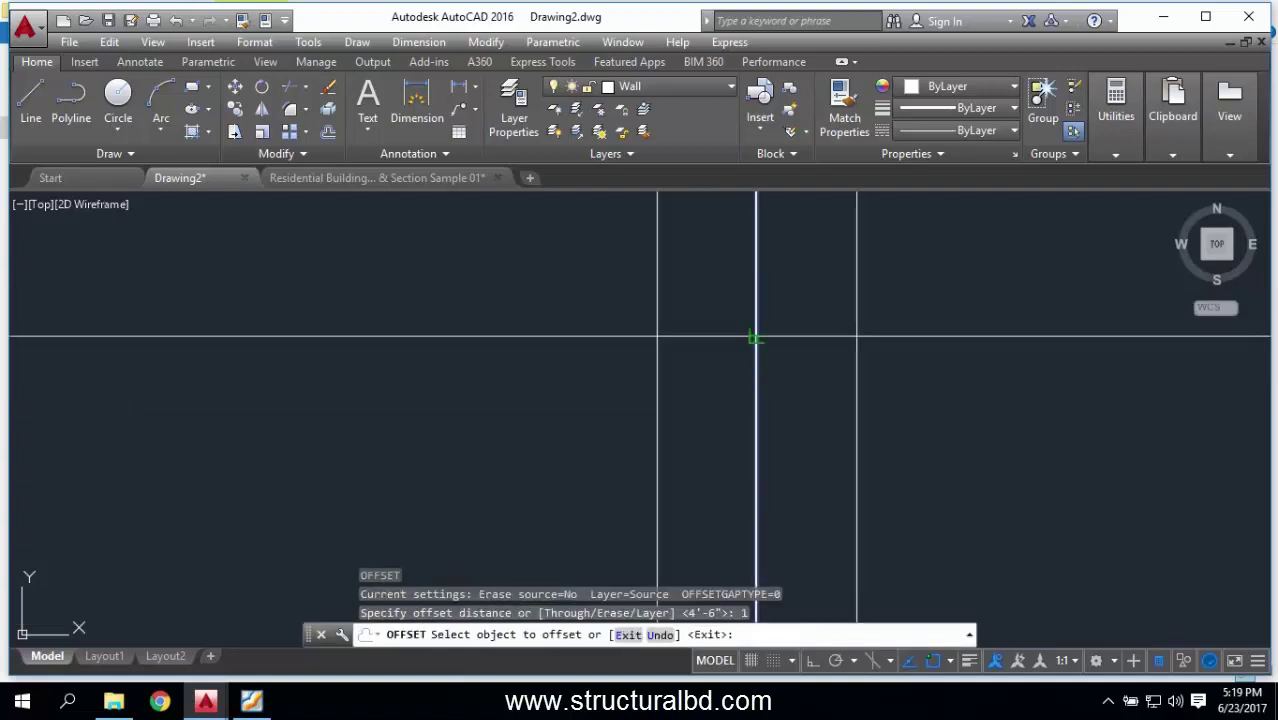
{"action": "left_click", "coordinate": [755, 338]}
{"action": "left_click", "coordinate": [659, 368]}
{"action": "scroll", "coordinate": [659, 368], "scroll_direction": "down", "scroll_amount": 2}
{"action": "key", "text": "Escape"}
{"action": "key", "text": "Escape"}
{"action": "key", "text": "Escape"}
{"action": "scroll", "coordinate": [741, 389], "scroll_direction": "down", "scroll_amount": 1}
{"action": "scroll", "coordinate": [713, 348], "scroll_direction": "up", "scroll_amount": 3}
Step: Move the three glazing lines onto the Window layer and delete the short leftover wall lines
{"action": "left_click", "coordinate": [748, 299]}
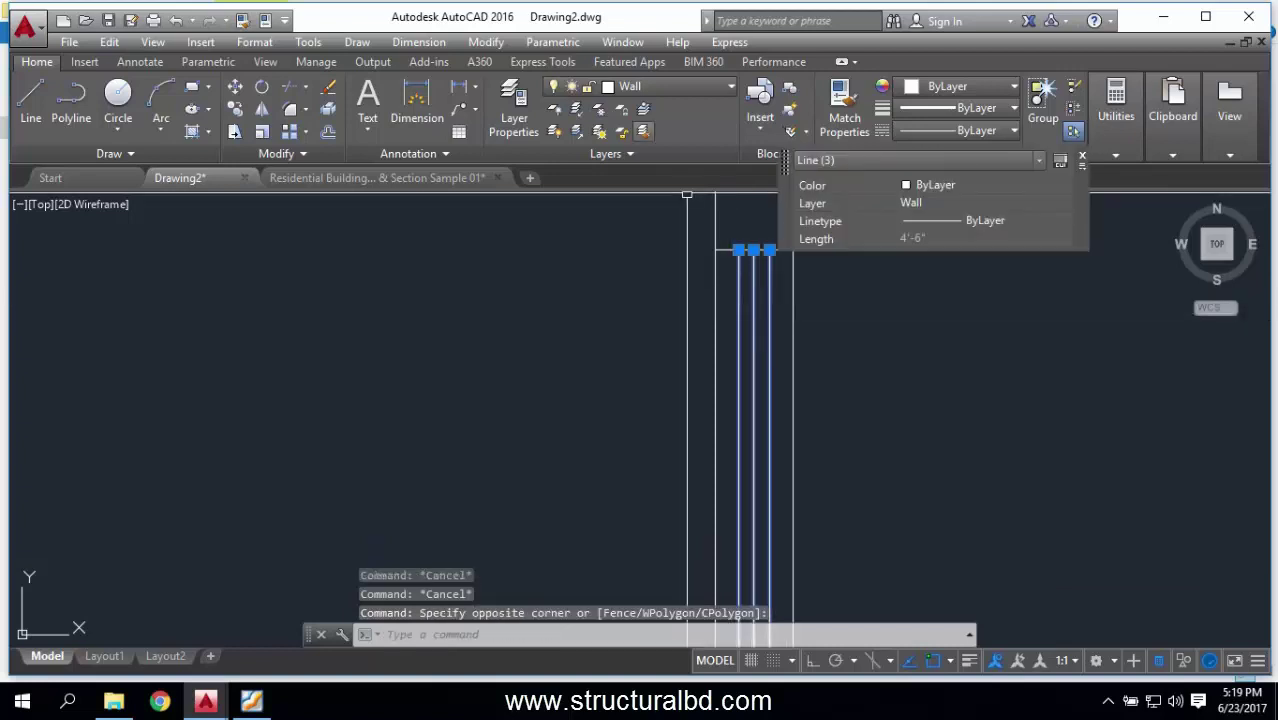
{"action": "left_click", "coordinate": [660, 86]}
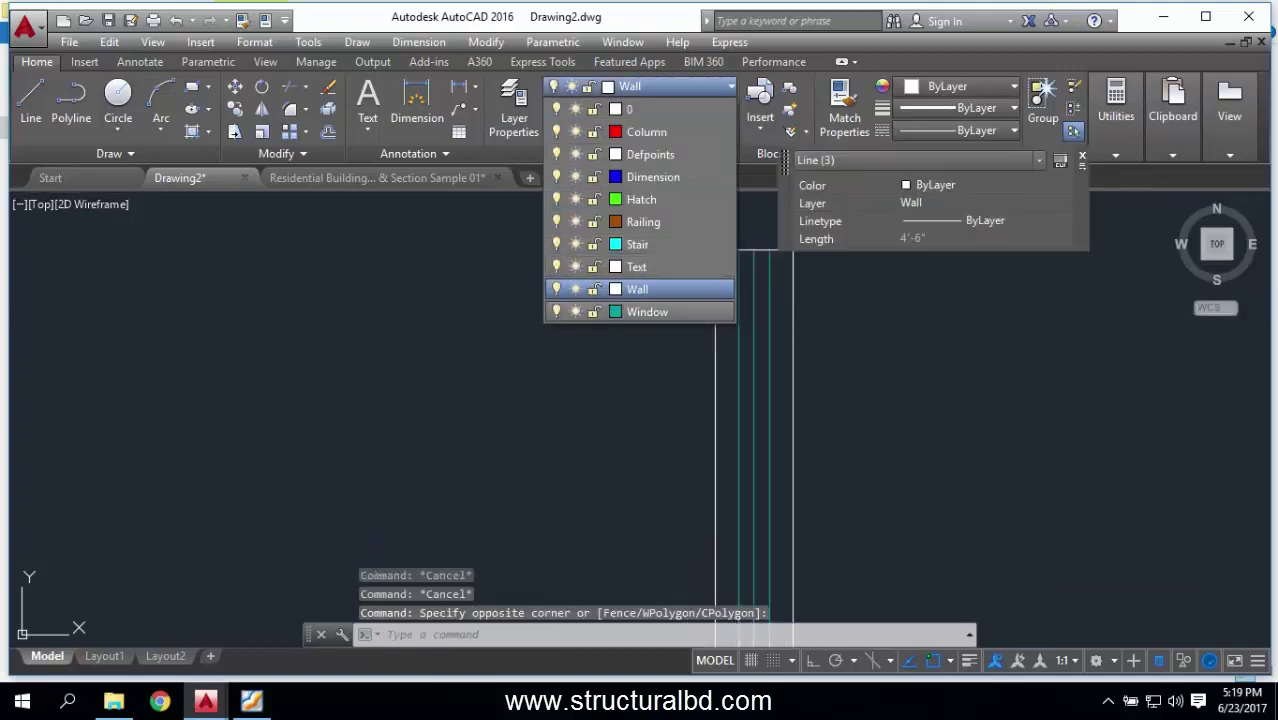
{"action": "left_click", "coordinate": [647, 311]}
{"action": "key", "text": "Escape"}
{"action": "scroll", "coordinate": [536, 419], "scroll_direction": "up", "scroll_amount": 5}
{"action": "left_click", "coordinate": [590, 386]}
{"action": "left_click", "coordinate": [688, 428]}
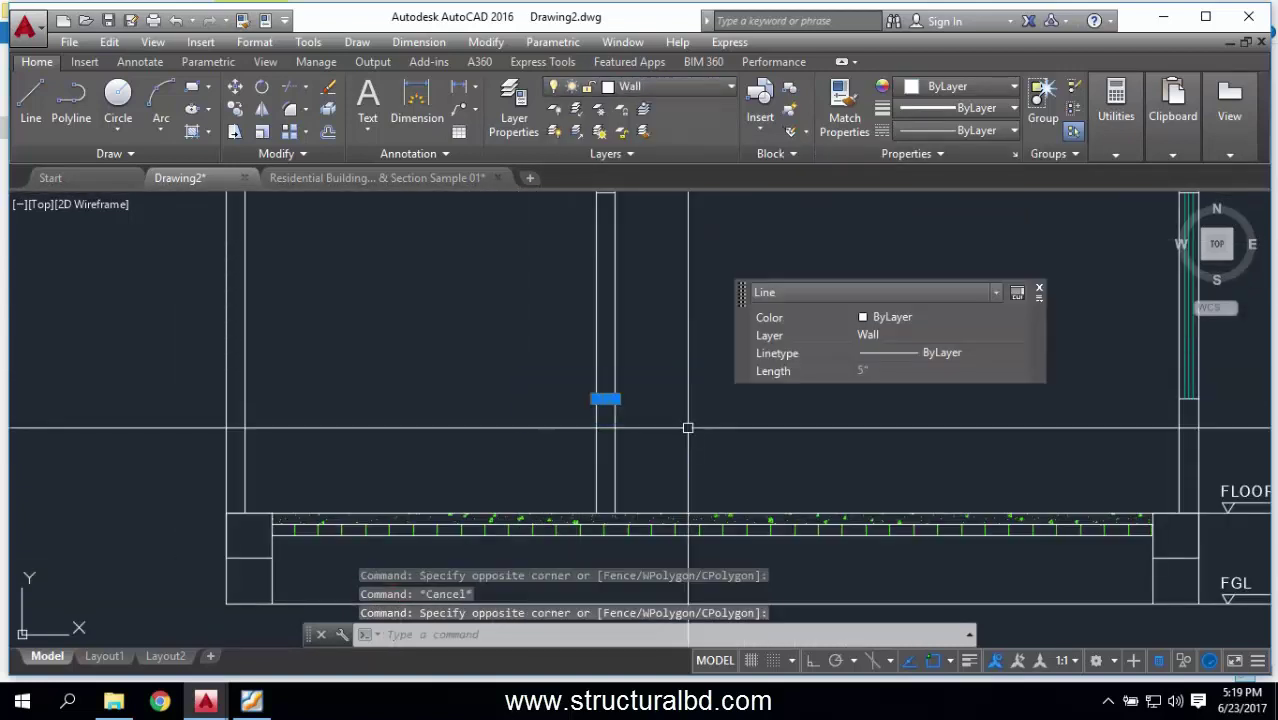
{"action": "key", "text": "Delete"}
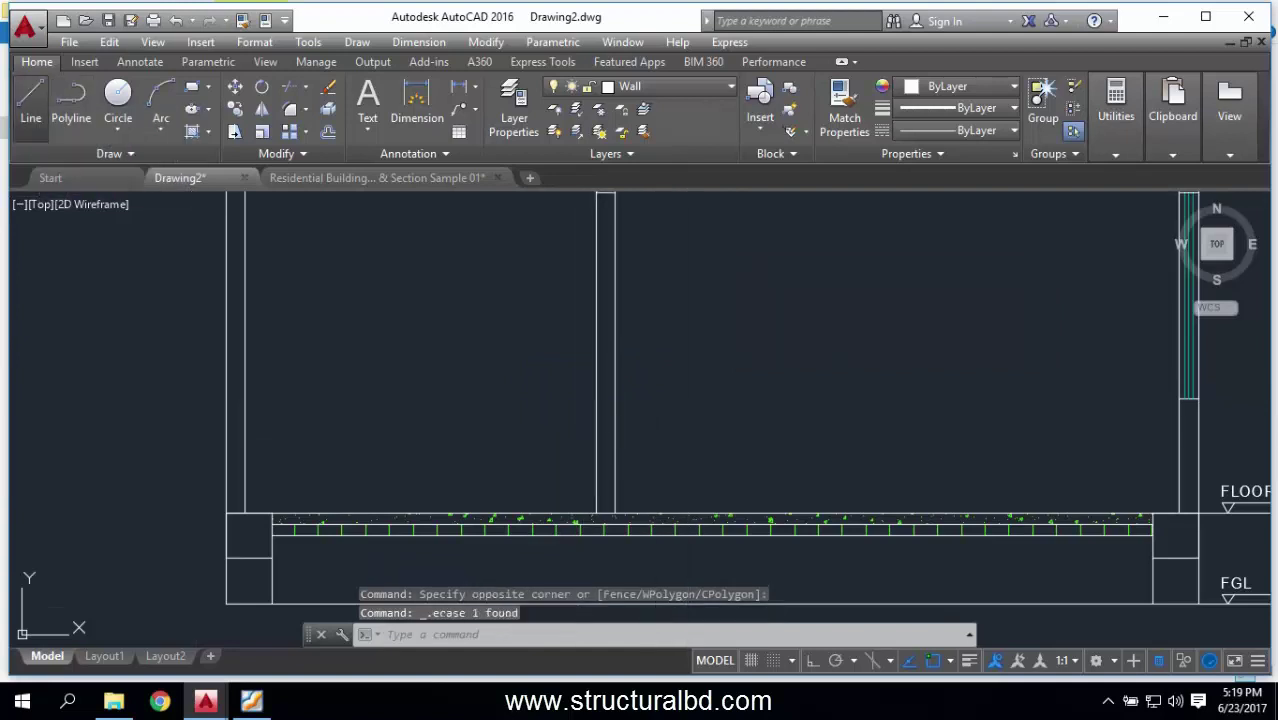
Step: Begin a line at the second opening, then cancel it
{"action": "left_click", "coordinate": [31, 100]}
{"action": "scroll", "coordinate": [613, 322], "scroll_direction": "up", "scroll_amount": 3}
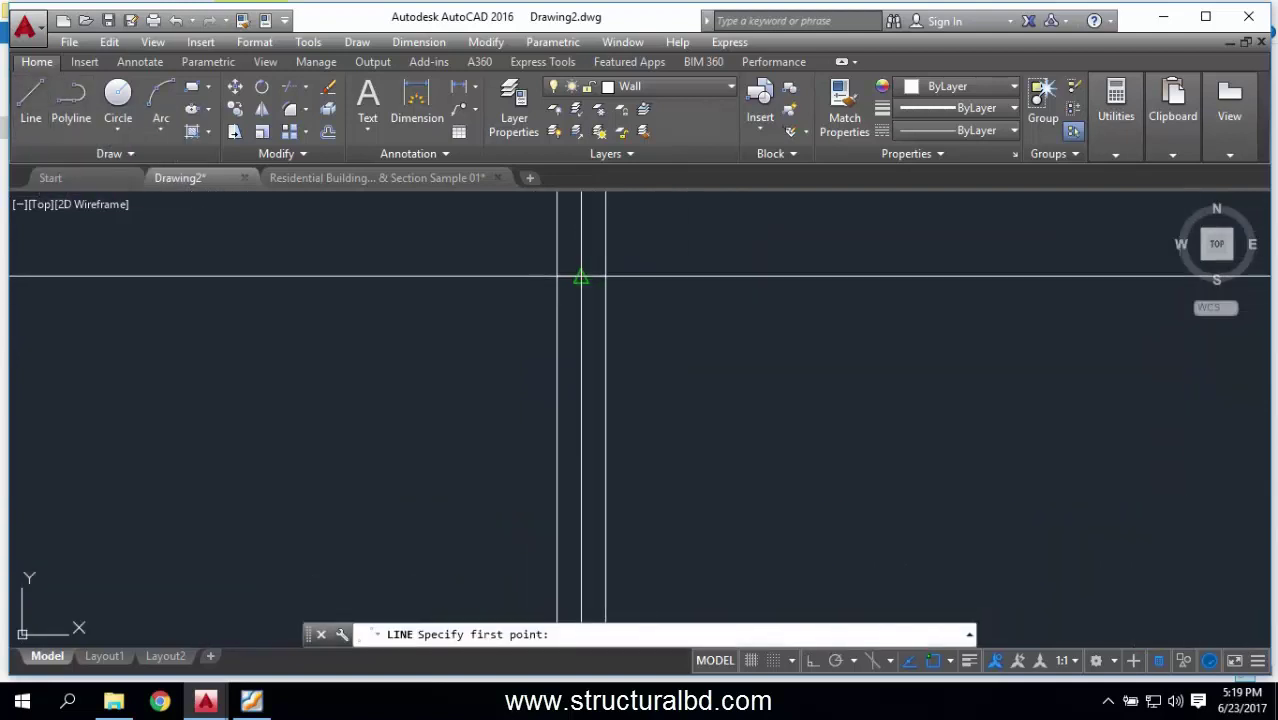
{"action": "left_click", "coordinate": [579, 277]}
{"action": "scroll", "coordinate": [579, 277], "scroll_direction": "down", "scroll_amount": 5}
{"action": "scroll", "coordinate": [577, 432], "scroll_direction": "up", "scroll_amount": 2}
{"action": "scroll", "coordinate": [582, 473], "scroll_direction": "down", "scroll_amount": 3}
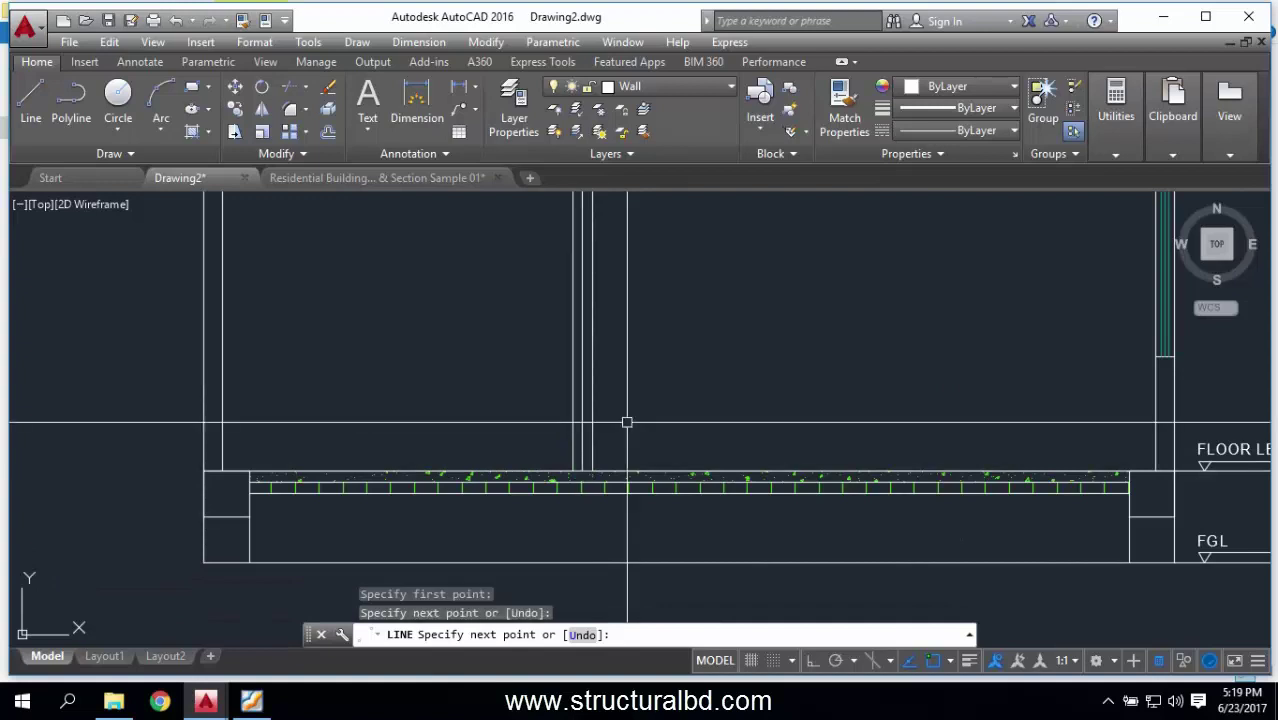
{"action": "key", "text": "Escape"}
{"action": "scroll", "coordinate": [619, 356], "scroll_direction": "up", "scroll_amount": 5}
Step: Offset the middle wall line 1 unit to both sides in the second opening
{"action": "type", "text": "o"}
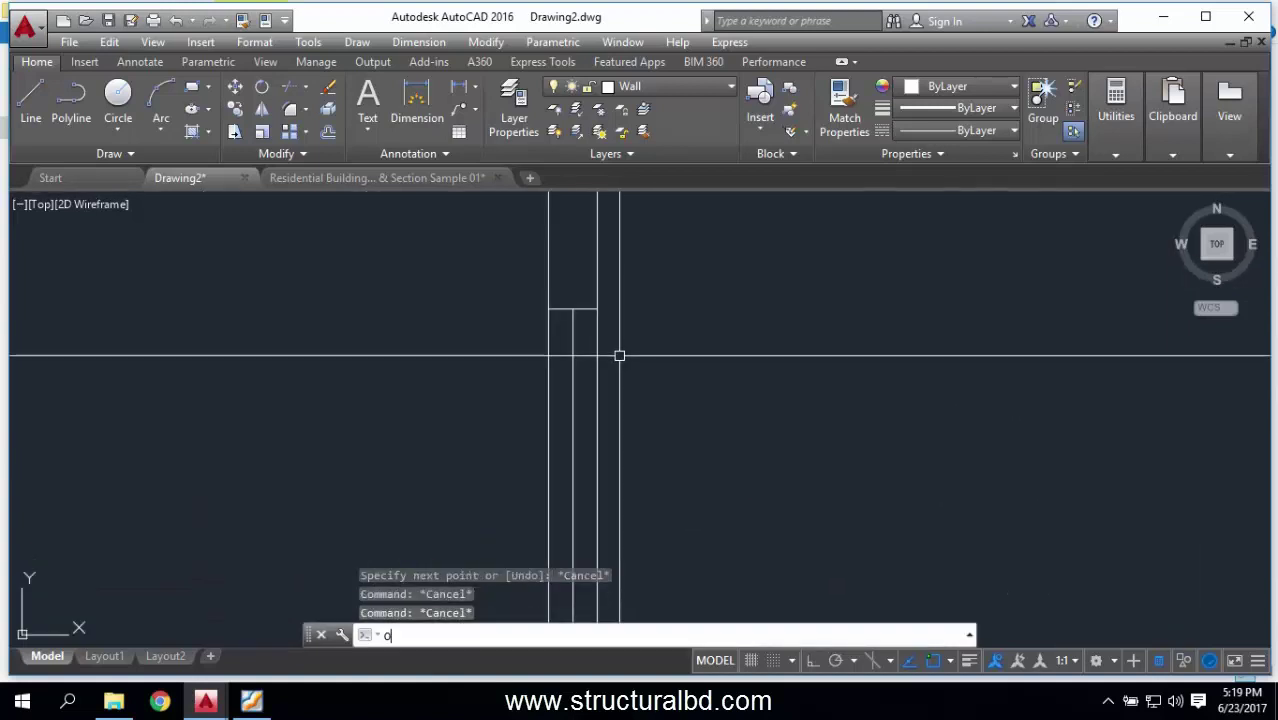
{"action": "key", "text": "Return"}
{"action": "type", "text": "1"}
{"action": "key", "text": "Return"}
{"action": "scroll", "coordinate": [575, 344], "scroll_direction": "up", "scroll_amount": 3}
{"action": "left_click", "coordinate": [558, 328]}
{"action": "left_click", "coordinate": [568, 331]}
{"action": "left_click", "coordinate": [565, 326]}
{"action": "left_click", "coordinate": [522, 322]}
{"action": "key", "text": "Escape"}
{"action": "scroll", "coordinate": [646, 263], "scroll_direction": "down", "scroll_amount": 4}
{"action": "scroll", "coordinate": [615, 305], "scroll_direction": "up", "scroll_amount": 2}
Step: Put the three lines in the second opening on the Window layer
{"action": "left_click", "coordinate": [640, 320]}
{"action": "key", "text": "Escape"}
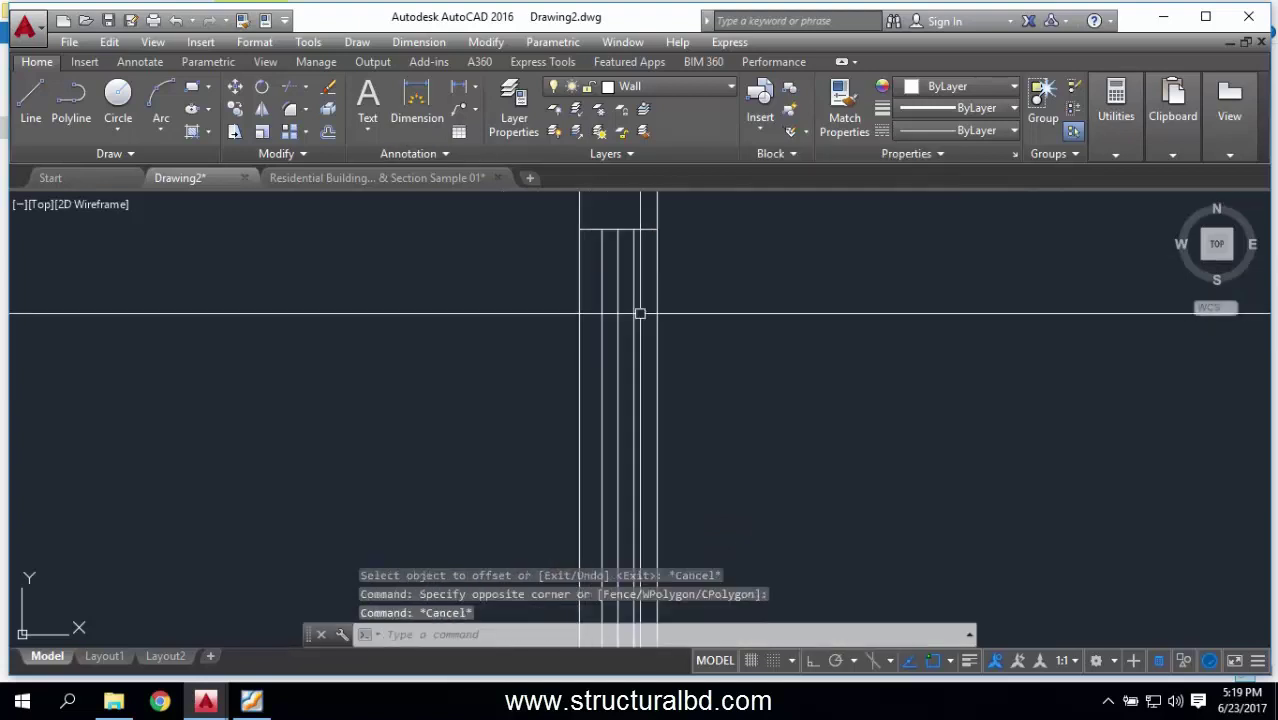
{"action": "left_click", "coordinate": [641, 330]}
{"action": "left_click", "coordinate": [598, 302]}
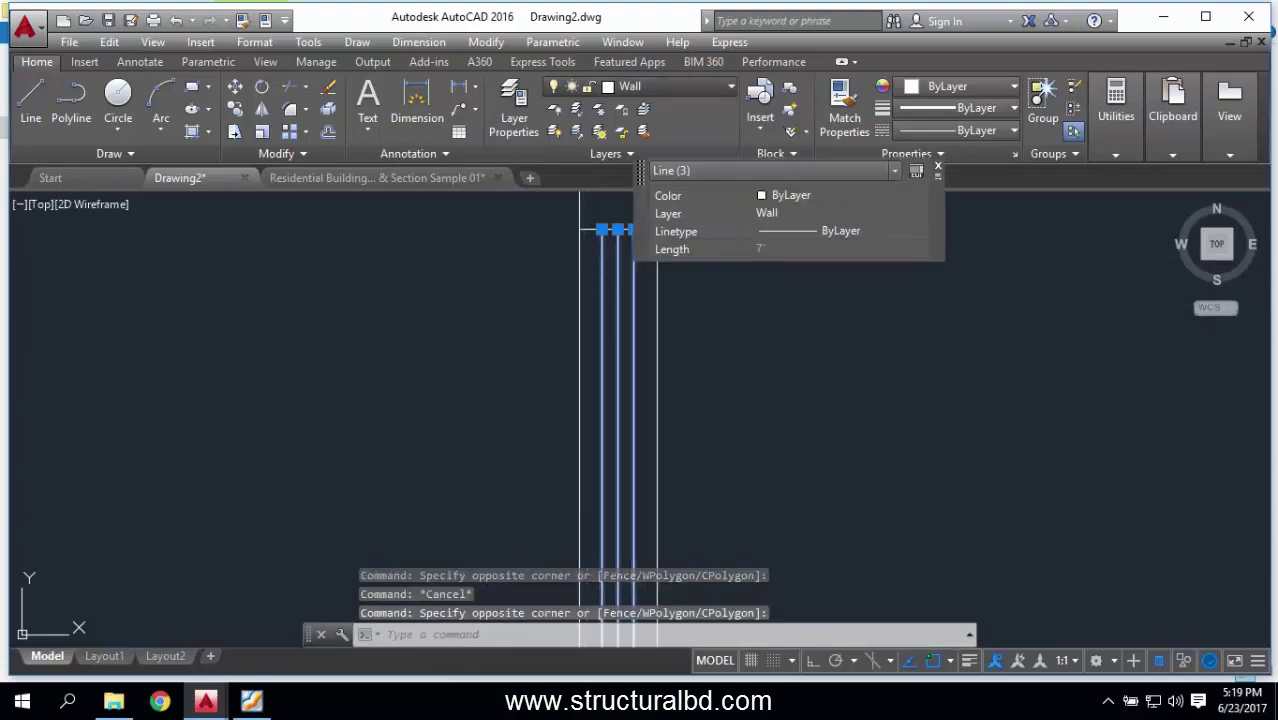
{"action": "left_click", "coordinate": [680, 86]}
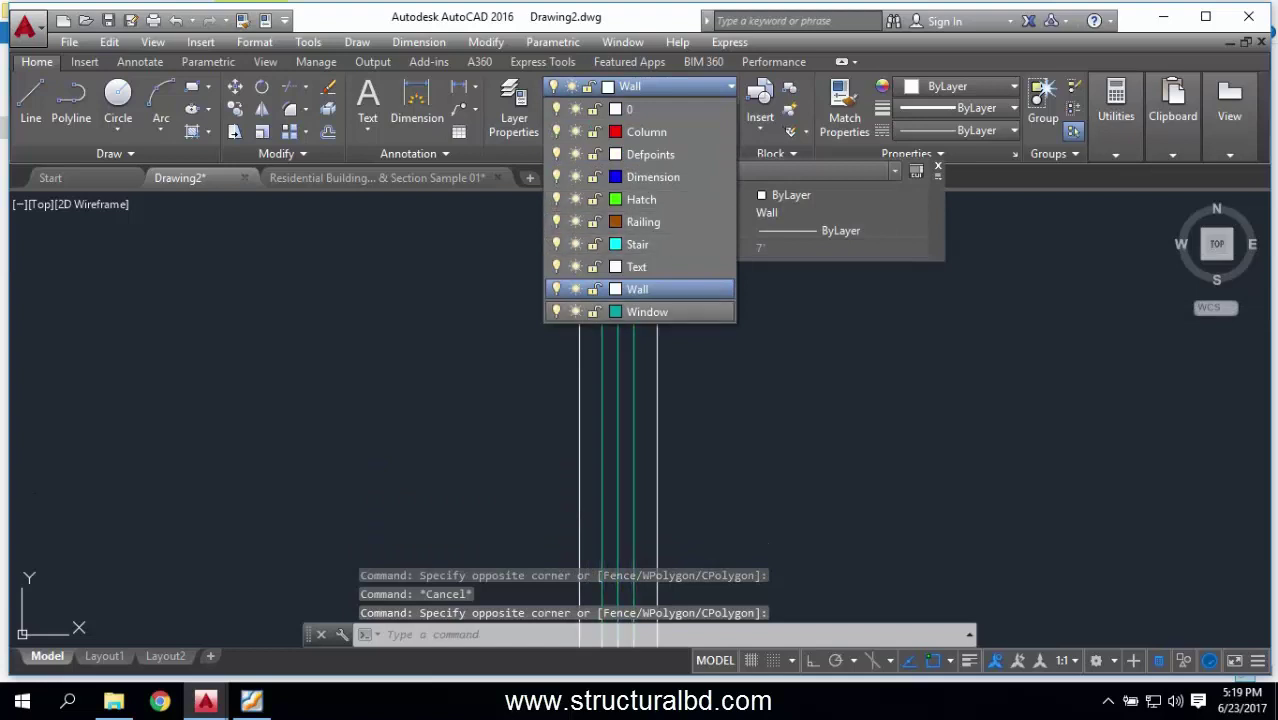
{"action": "left_click", "coordinate": [647, 311]}
{"action": "key", "text": "Escape"}
Step: Copy the short lines above the window 6 units upward
{"action": "scroll", "coordinate": [667, 394], "scroll_direction": "down", "scroll_amount": 5}
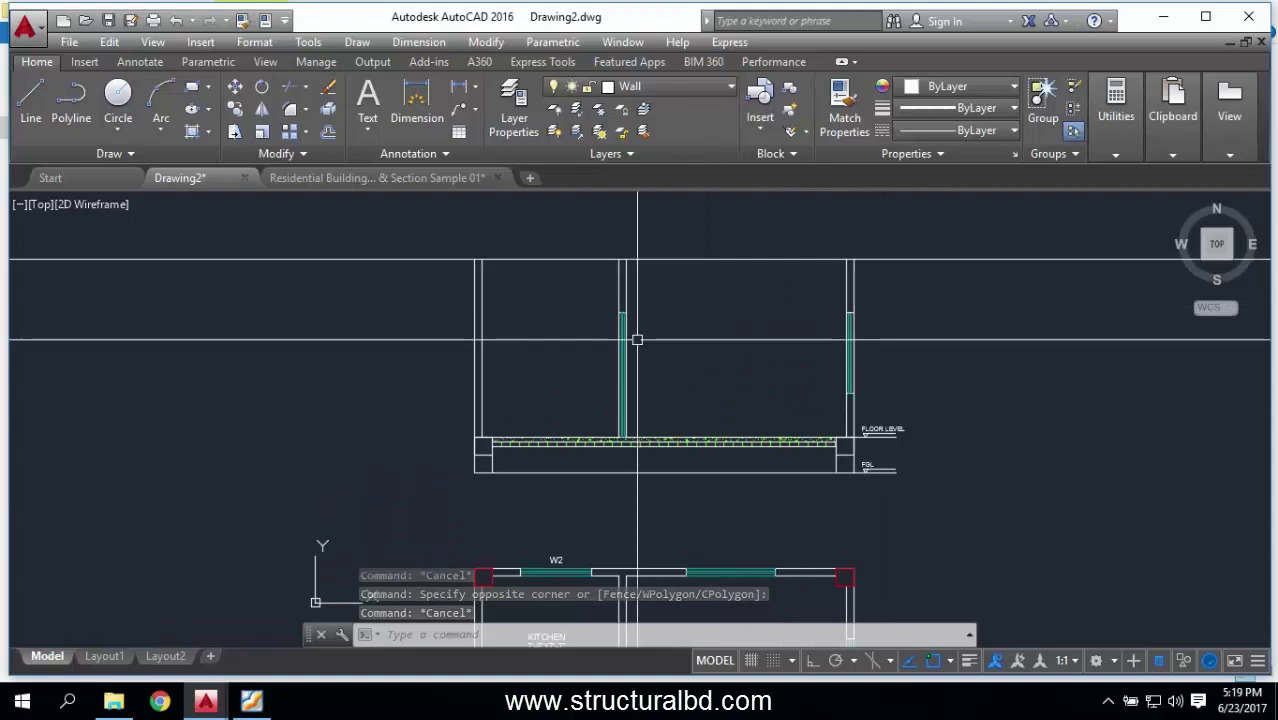
{"action": "scroll", "coordinate": [622, 314], "scroll_direction": "up", "scroll_amount": 6}
{"action": "left_click_drag", "start_coordinate": [525, 295], "coordinate": [456, 433]}
{"action": "scroll", "coordinate": [327, 195], "scroll_direction": "down", "scroll_amount": 3}
{"action": "scroll", "coordinate": [525, 314], "scroll_direction": "up", "scroll_amount": 3}
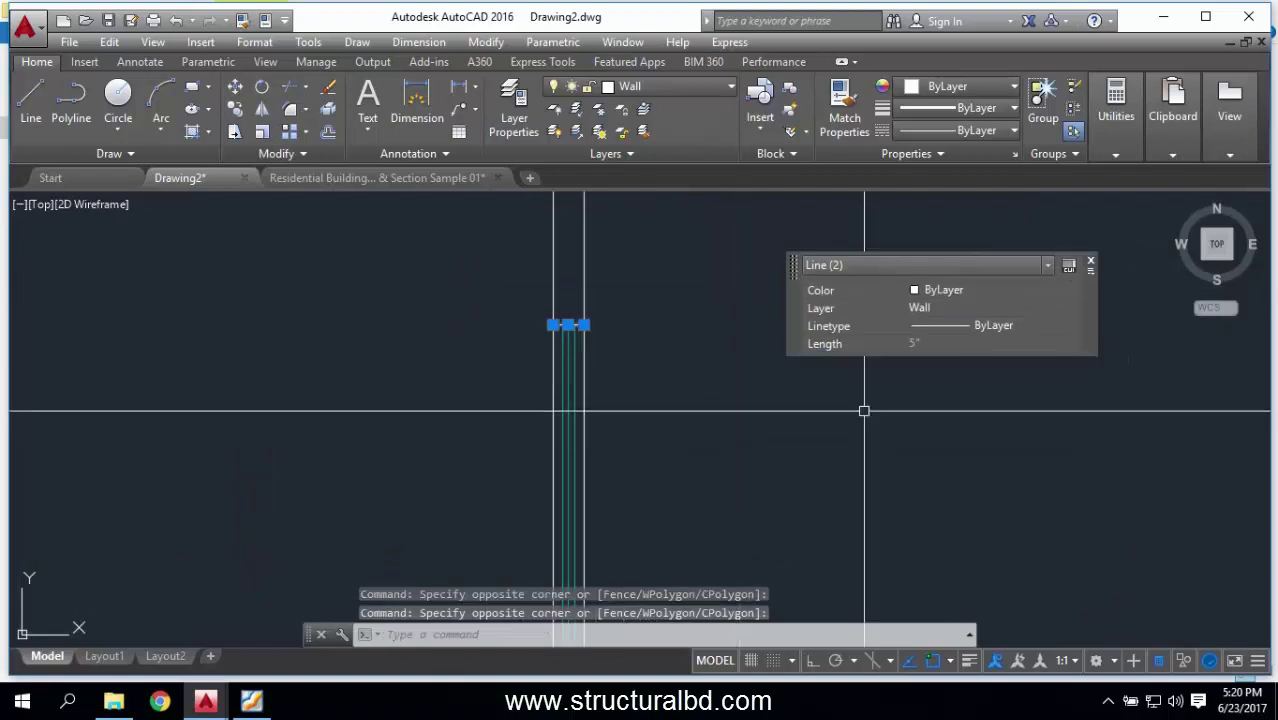
{"action": "scroll", "coordinate": [577, 323], "scroll_direction": "up", "scroll_amount": 10}
{"action": "type", "text": "co"}
{"action": "key", "text": "Return"}
{"action": "left_click", "coordinate": [624, 487]}
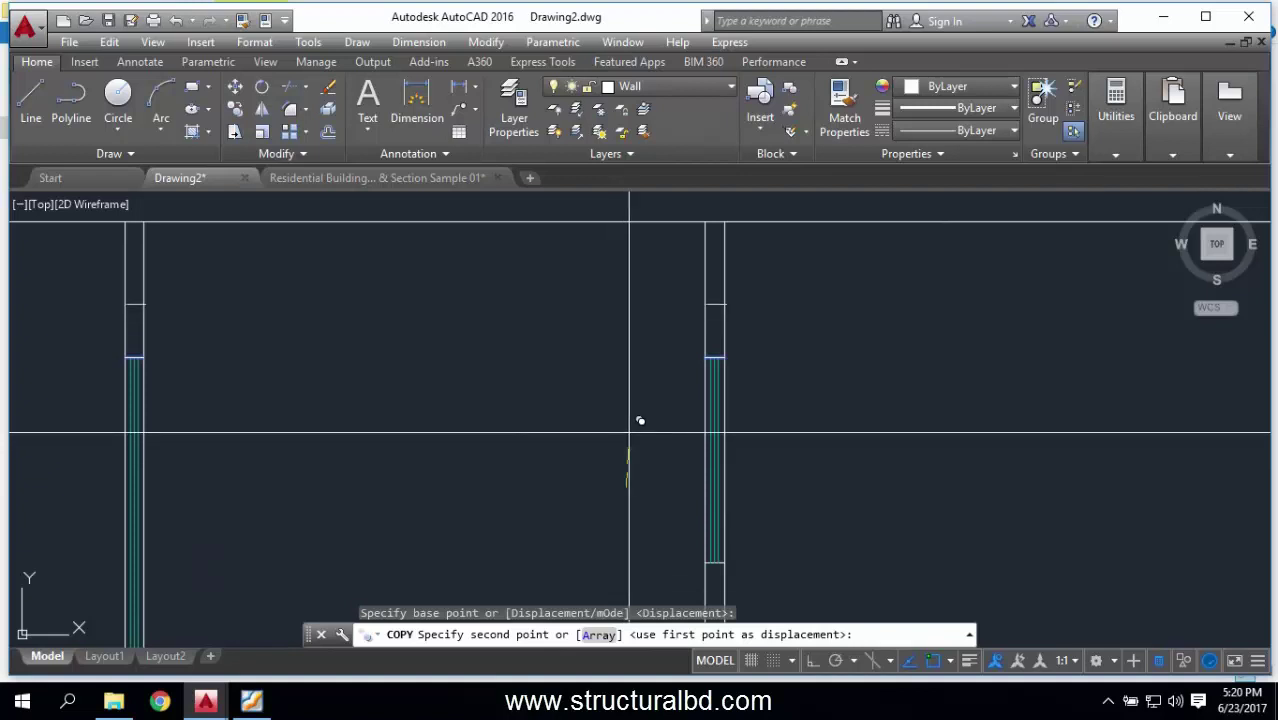
{"action": "key", "text": "Return"}
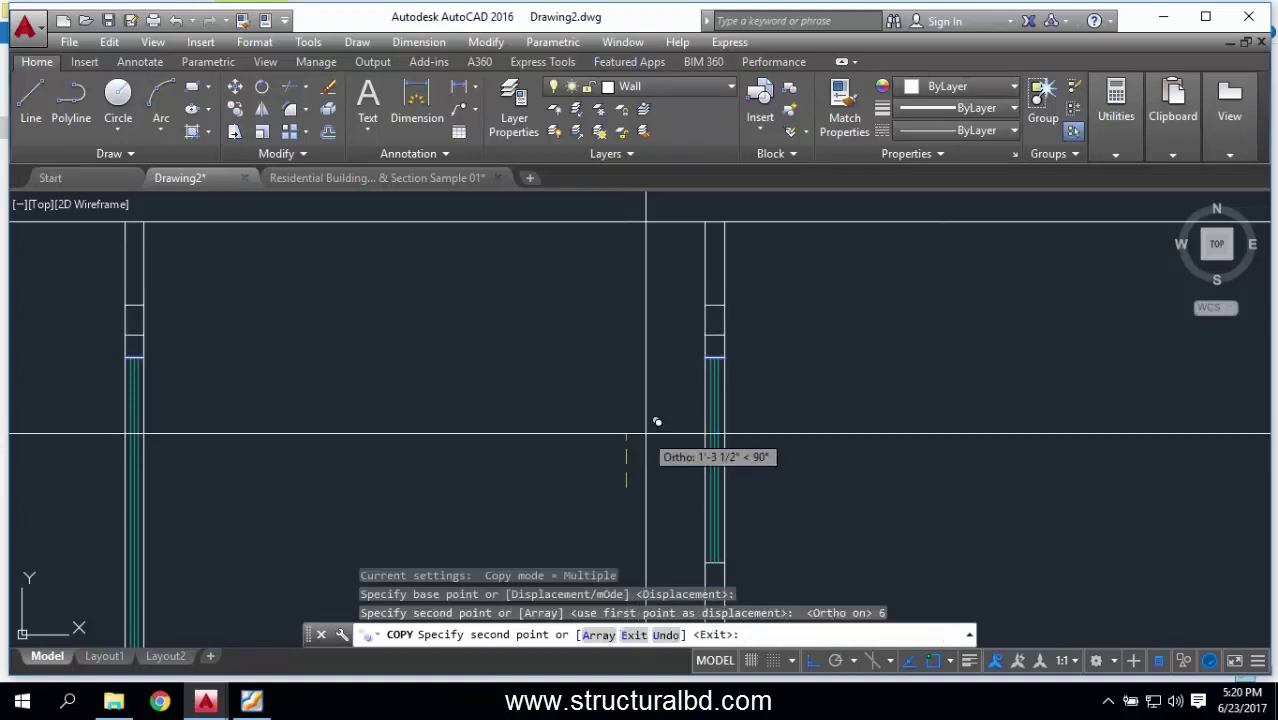
{"action": "key", "text": "Escape"}
{"action": "scroll", "coordinate": [756, 428], "scroll_direction": "down", "scroll_amount": 5}
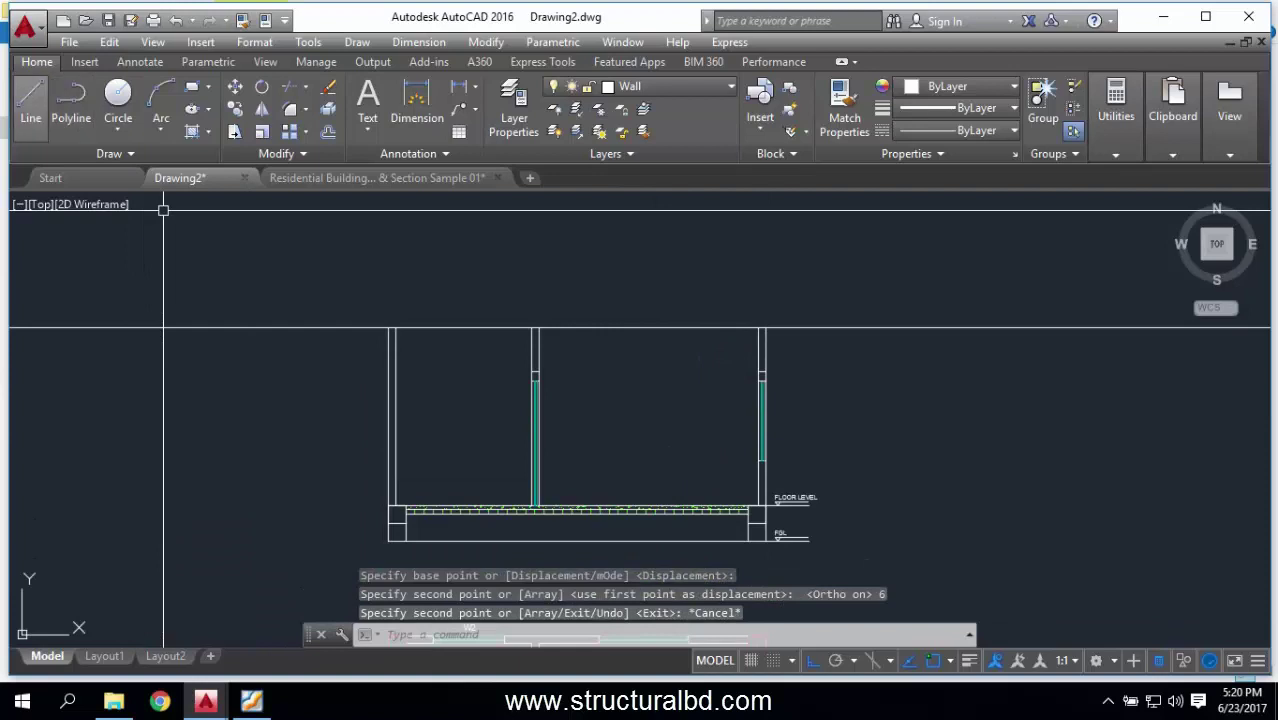
Step: Start a new line at the wall corner for the lintel
{"action": "type", "text": "l"}
{"action": "key", "text": "Return"}
{"action": "scroll", "coordinate": [533, 370], "scroll_direction": "up", "scroll_amount": 7}
{"action": "left_click", "coordinate": [568, 427]}
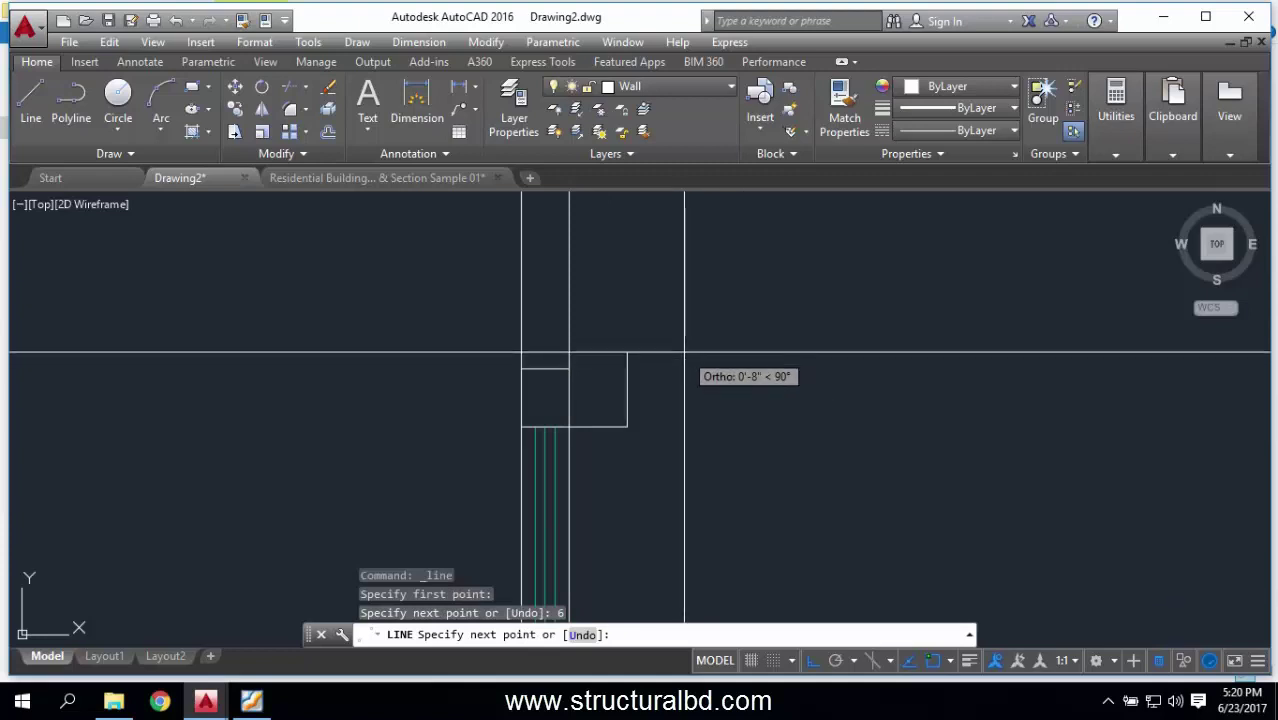
Step: Finish the 2-unit sunshade line and raise its left end 1 to slope it
{"action": "key", "text": "Return"}
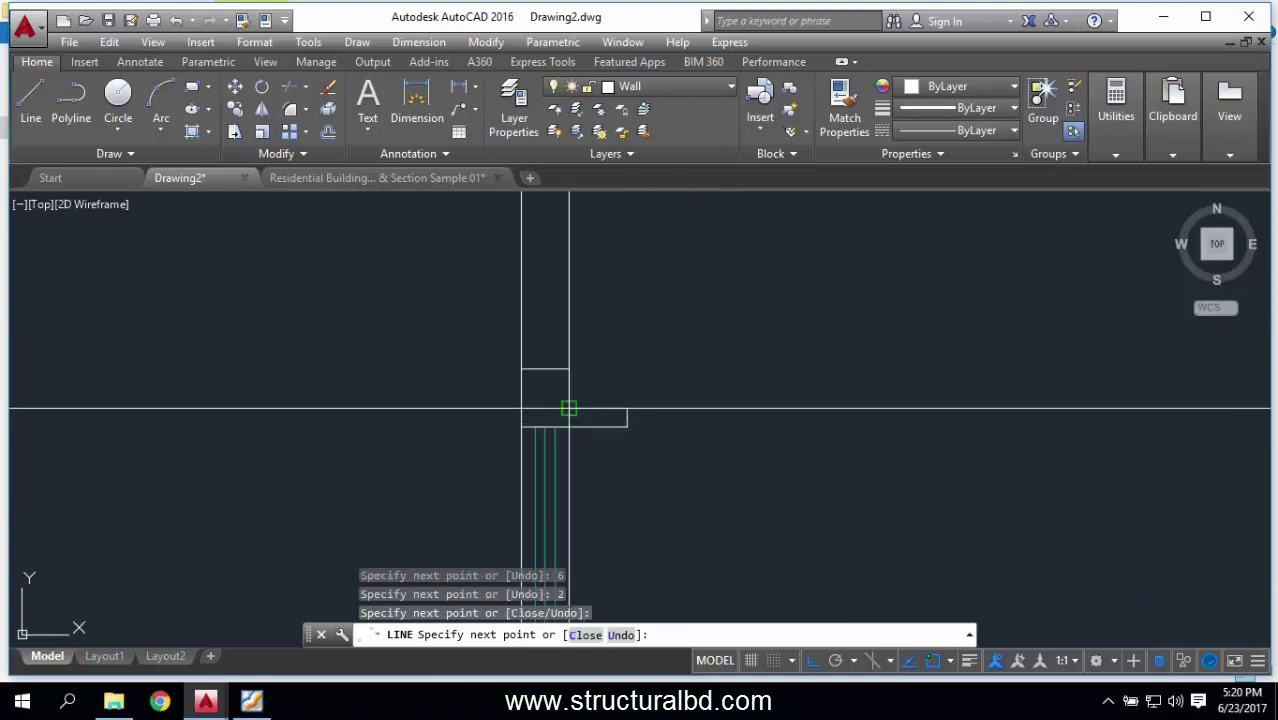
{"action": "key", "text": "Escape"}
{"action": "scroll", "coordinate": [590, 418], "scroll_direction": "up", "scroll_amount": 4}
{"action": "left_click", "coordinate": [590, 418]}
{"action": "left_click", "coordinate": [542, 380]}
{"action": "left_click", "coordinate": [532, 398]}
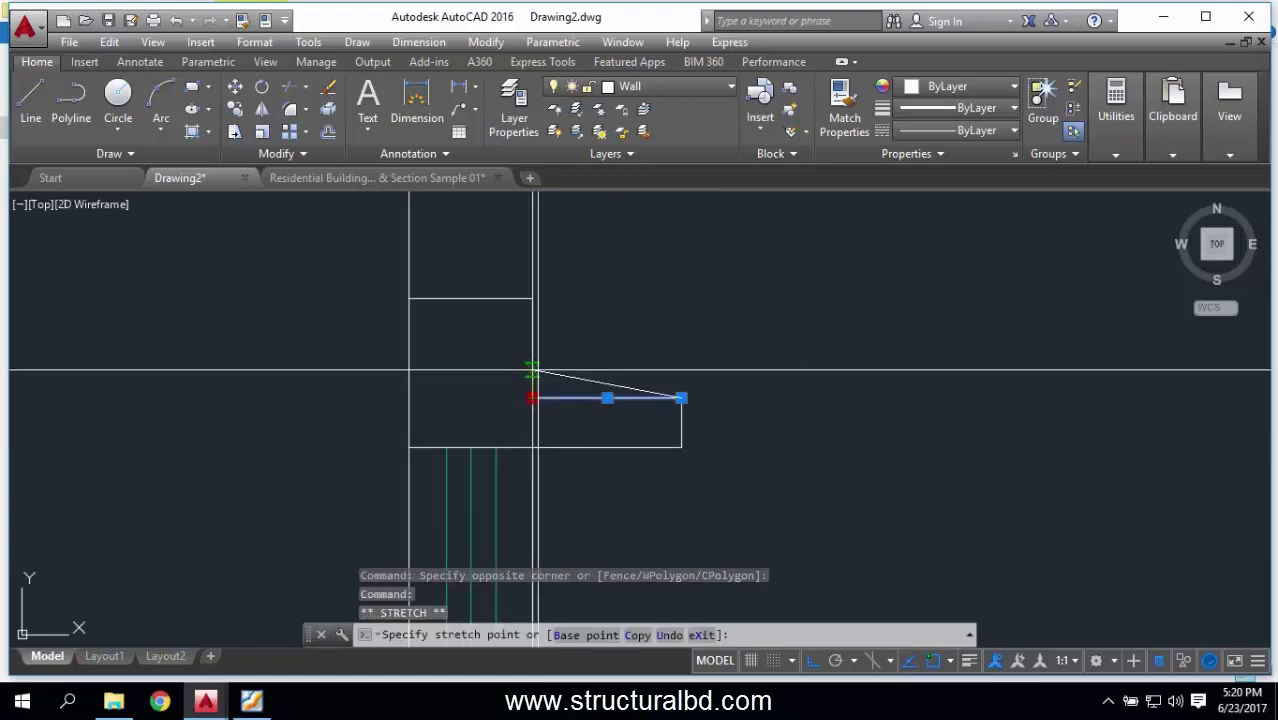
{"action": "type", "text": "1"}
{"action": "key", "text": "Return"}
{"action": "key", "text": "Escape"}
Step: Trim the excess lines and begin an ANSI31 hatch for the lintel and sunshade
{"action": "type", "text": "TR"}
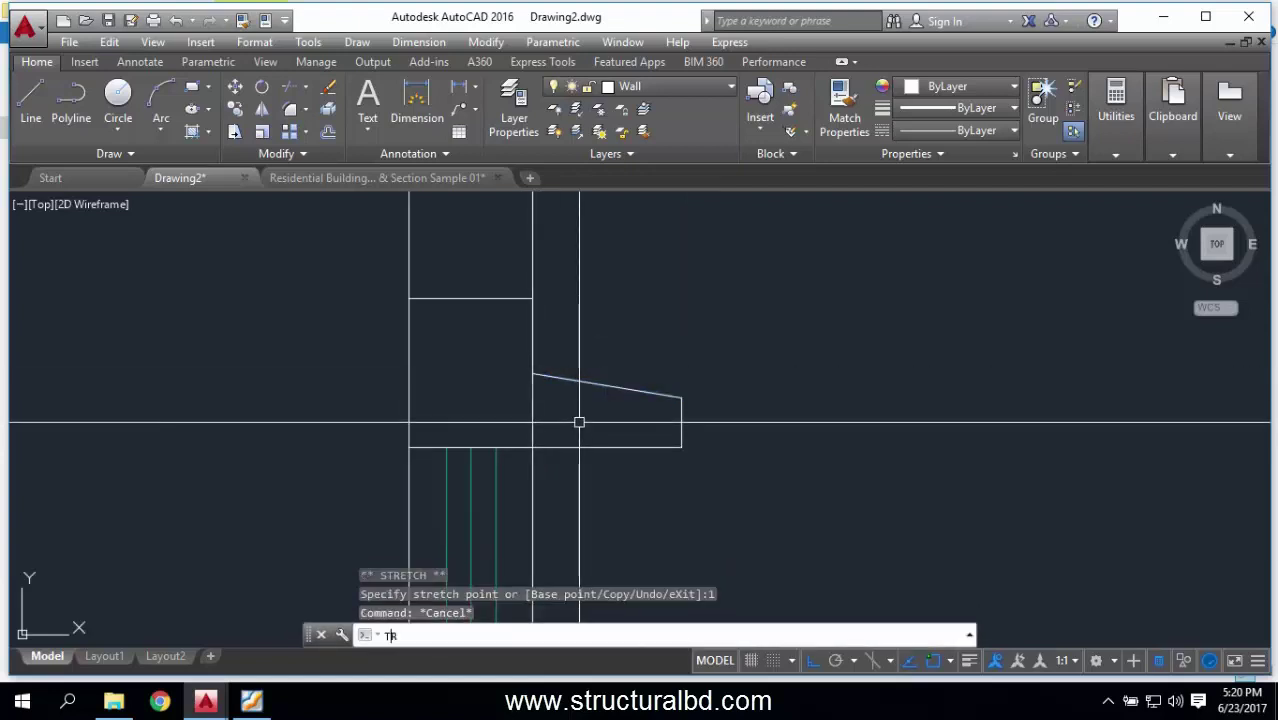
{"action": "key", "text": "Return"}
{"action": "key", "text": "Return"}
{"action": "scroll", "coordinate": [762, 408], "scroll_direction": "down", "scroll_amount": 3}
{"action": "key", "text": "Escape"}
{"action": "key", "text": "Escape"}
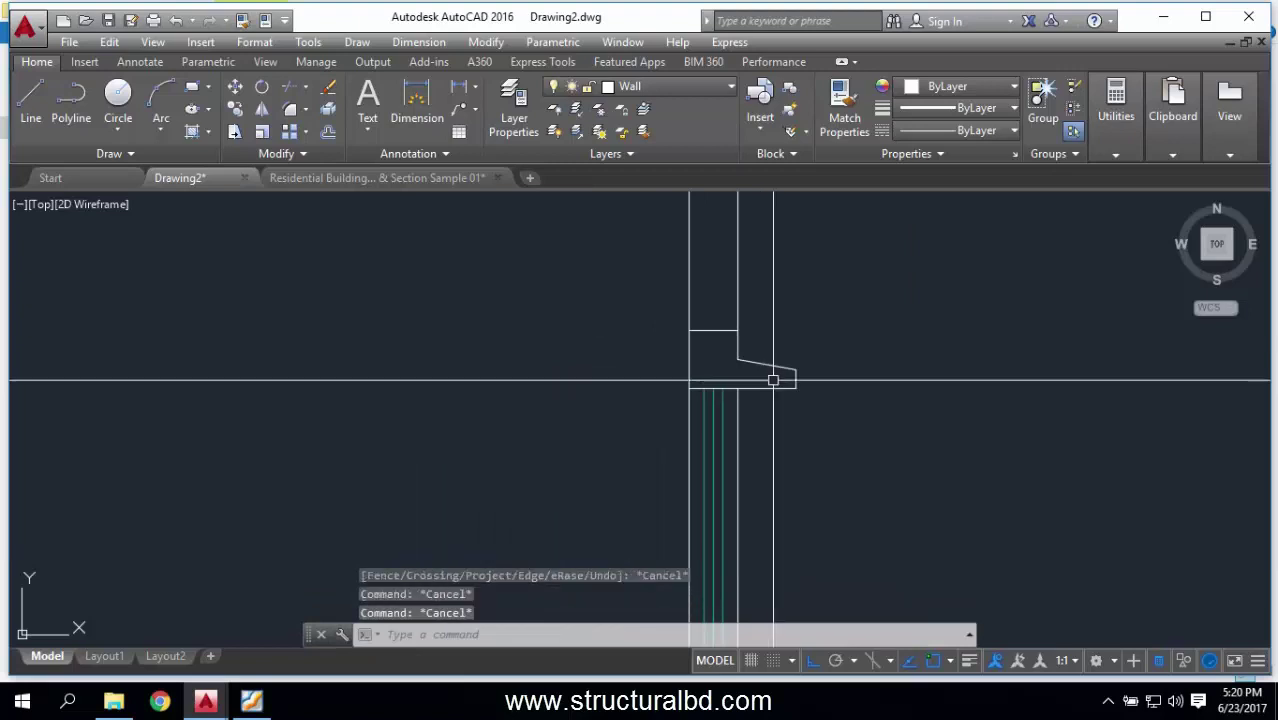
{"action": "scroll", "coordinate": [760, 372], "scroll_direction": "down", "scroll_amount": 5}
{"action": "scroll", "coordinate": [673, 375], "scroll_direction": "up", "scroll_amount": 5}
{"action": "key", "text": "Escape"}
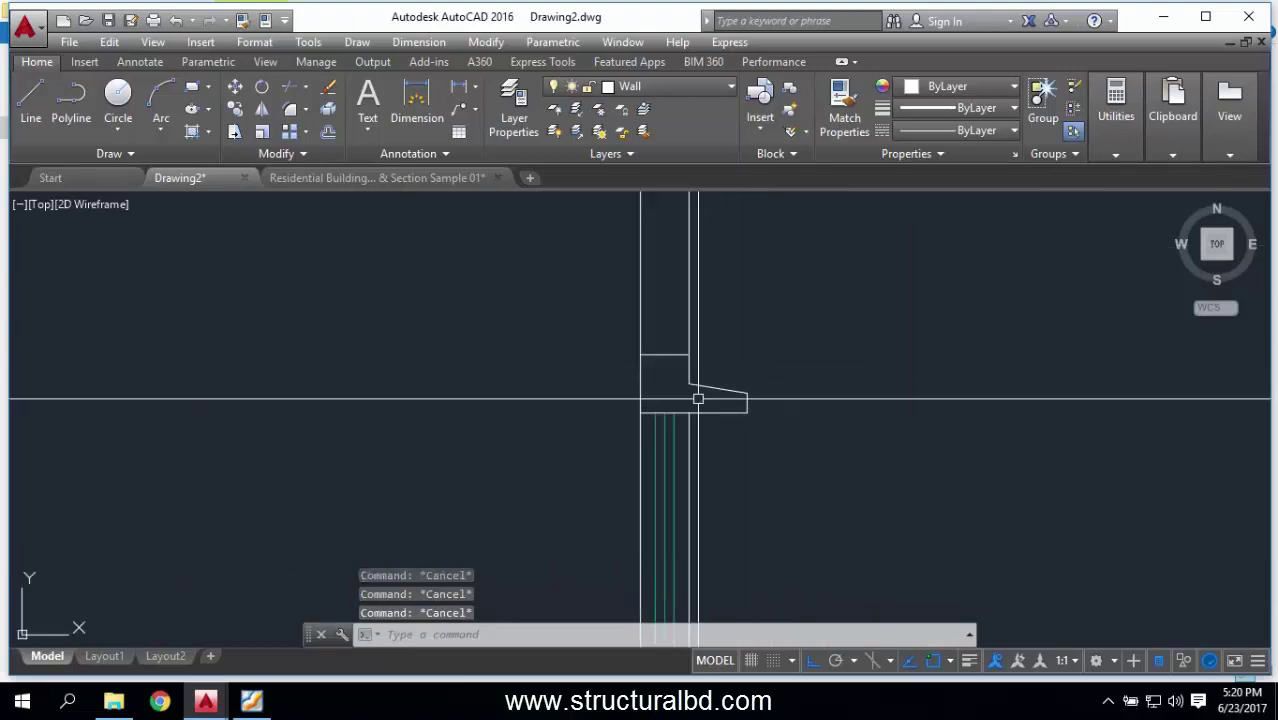
{"action": "type", "text": "h"}
{"action": "key", "text": "Return"}
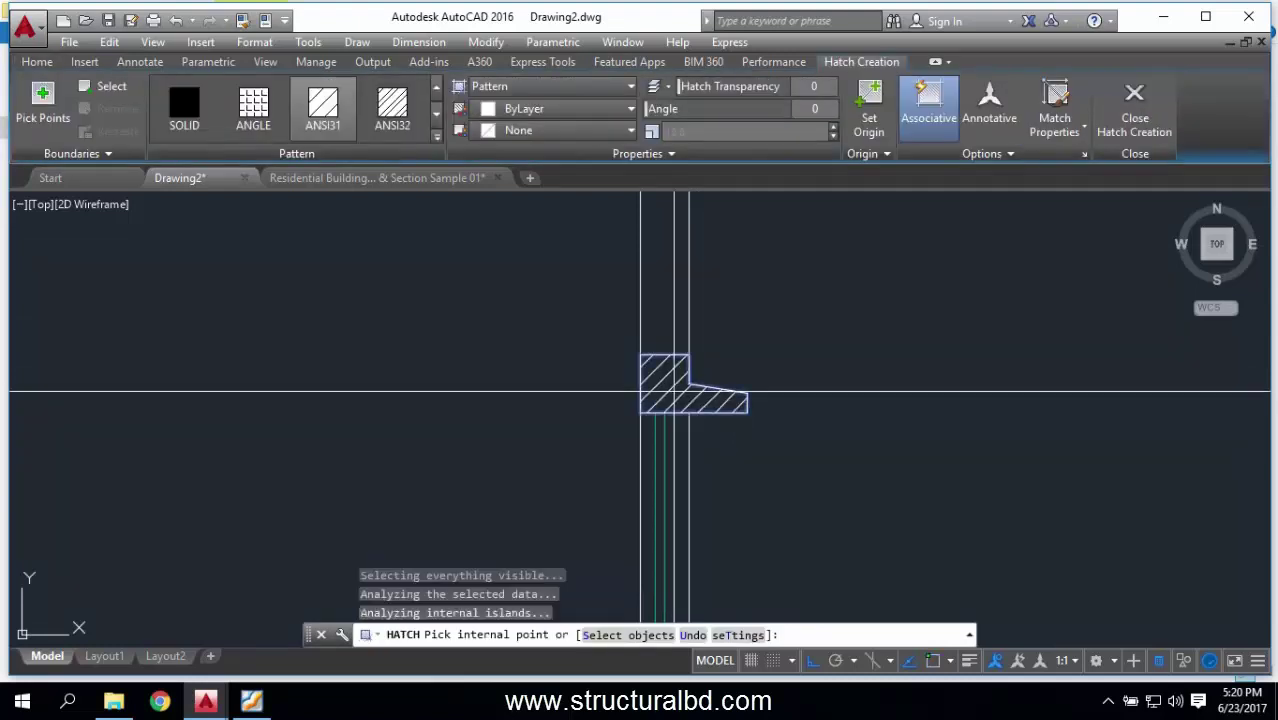
Step: Apply the lintel hatch and match its style to the slab hatch
{"action": "scroll", "coordinate": [697, 308], "scroll_direction": "down", "scroll_amount": 5}
{"action": "key", "text": "Return"}
{"action": "left_click", "coordinate": [845, 105]}
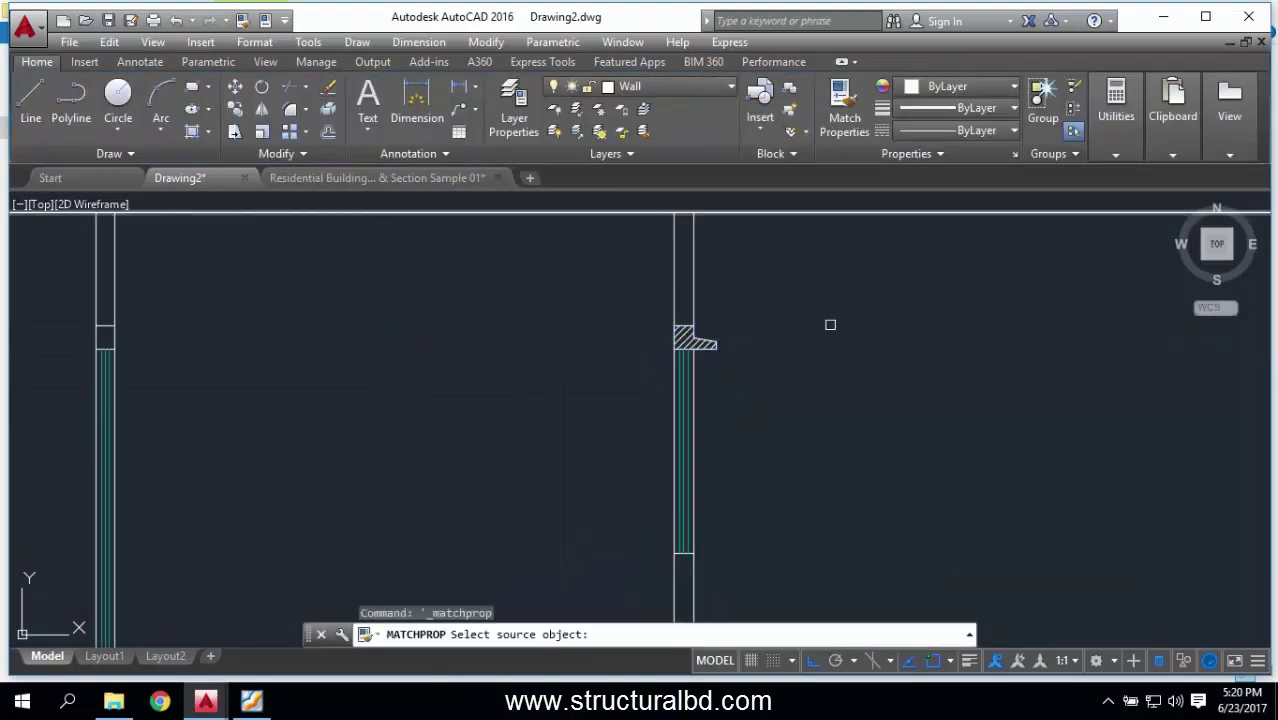
{"action": "scroll", "coordinate": [744, 282], "scroll_direction": "down", "scroll_amount": 3}
{"action": "scroll", "coordinate": [744, 282], "scroll_direction": "up", "scroll_amount": 5}
{"action": "left_click", "coordinate": [730, 279]}
{"action": "scroll", "coordinate": [730, 279], "scroll_direction": "down", "scroll_amount": 3}
{"action": "scroll", "coordinate": [742, 325], "scroll_direction": "up", "scroll_amount": 6}
{"action": "left_click", "coordinate": [645, 333]}
{"action": "right_click", "coordinate": [772, 250]}
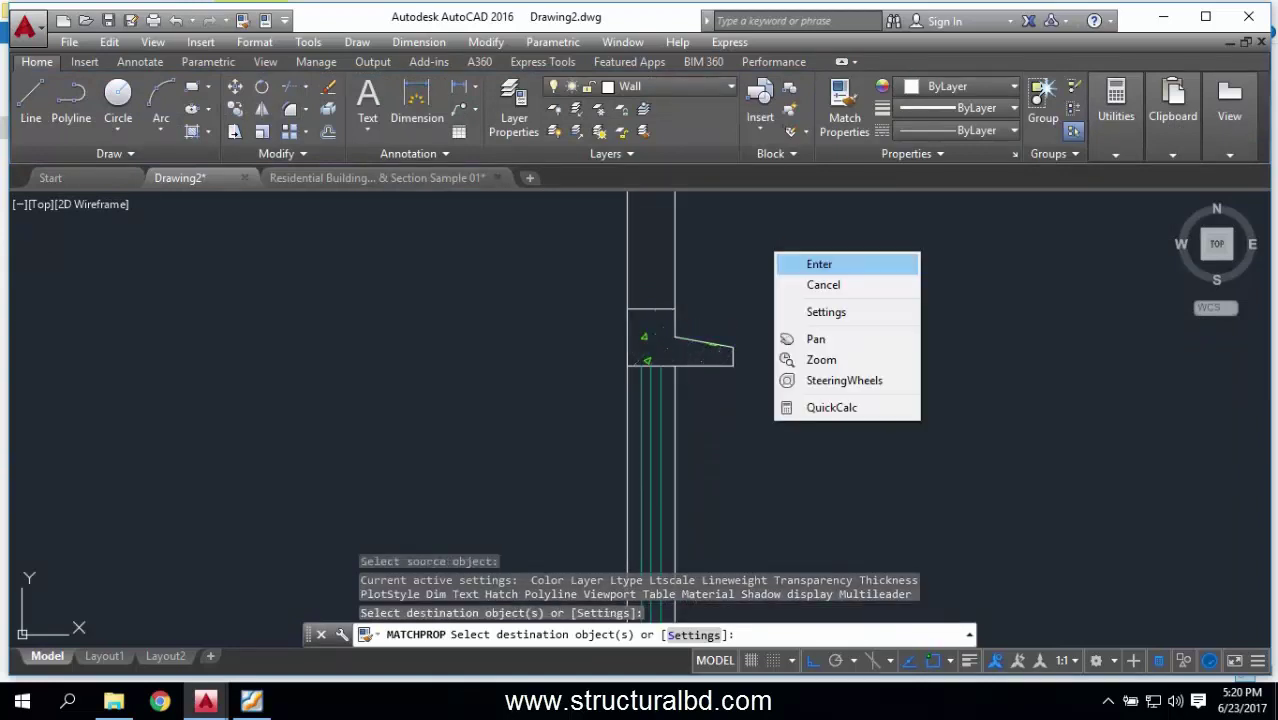
{"action": "left_click", "coordinate": [805, 259]}
{"action": "scroll", "coordinate": [790, 380], "scroll_direction": "down", "scroll_amount": 5}
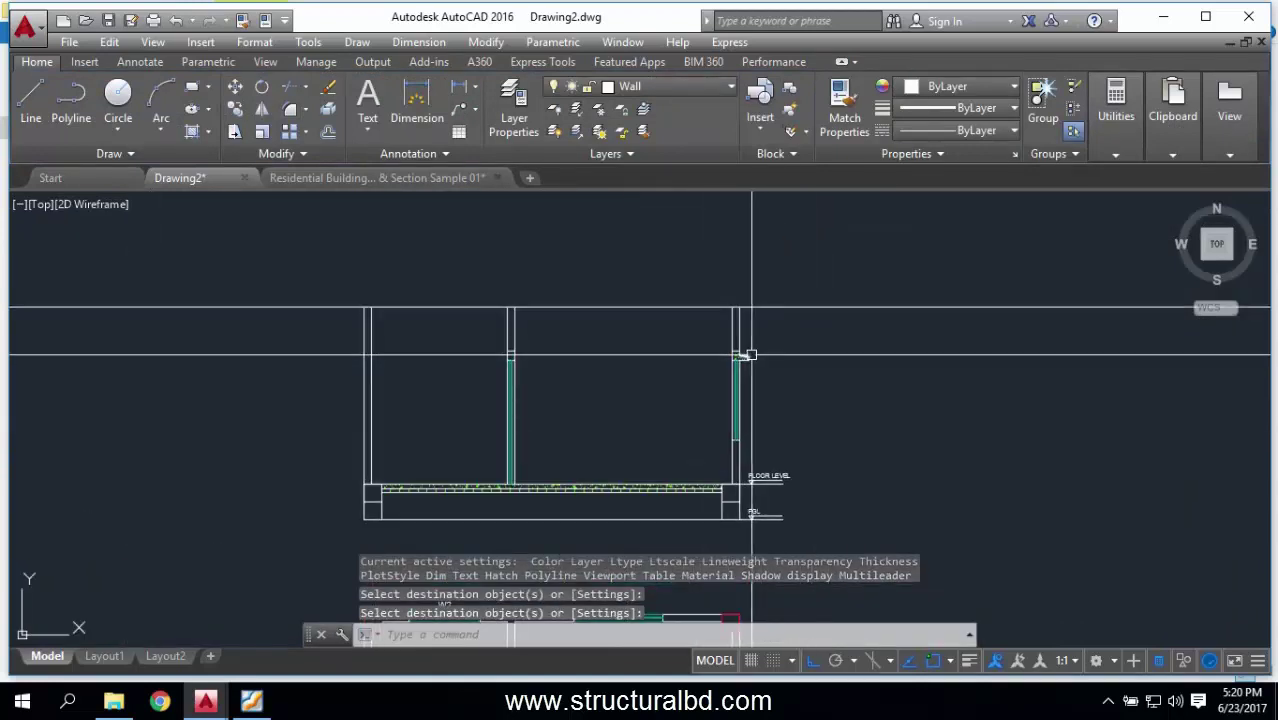
{"action": "scroll", "coordinate": [550, 356], "scroll_direction": "up", "scroll_amount": 3}
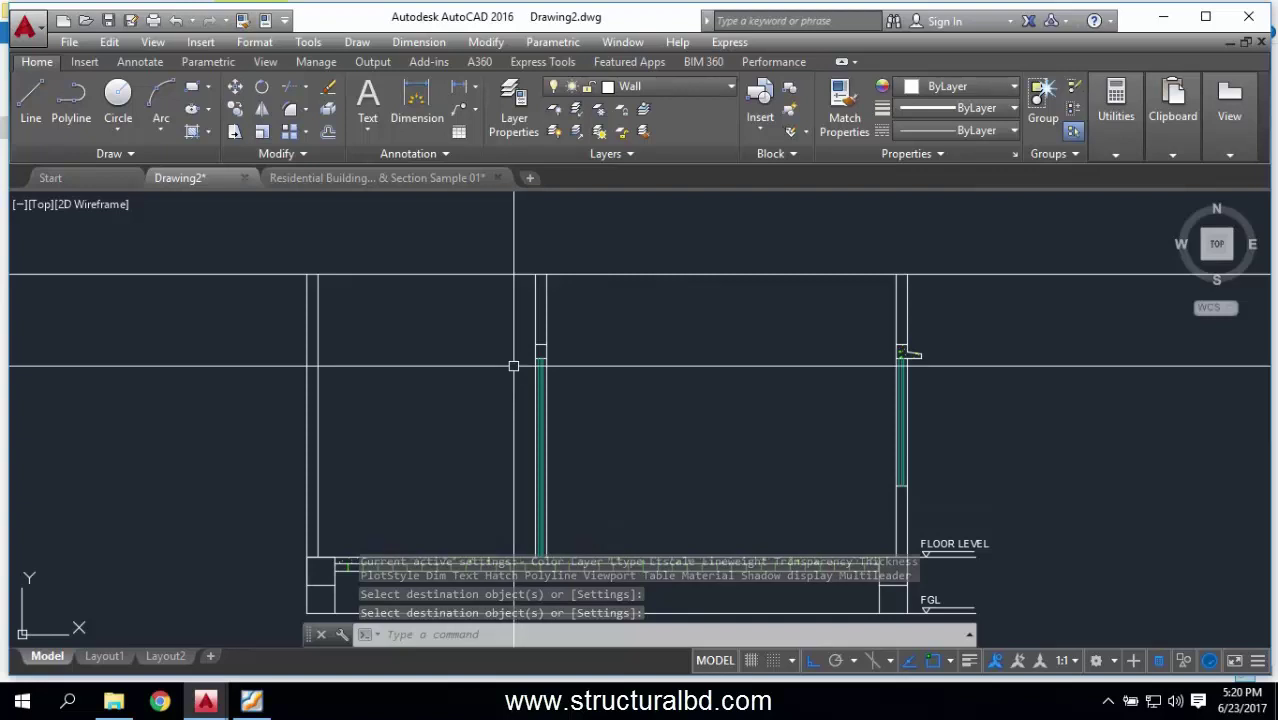
Step: Hatch the column area in the right wall of the section
{"action": "key", "text": "Escape"}
{"action": "key", "text": "Escape"}
{"action": "type", "text": "H"}
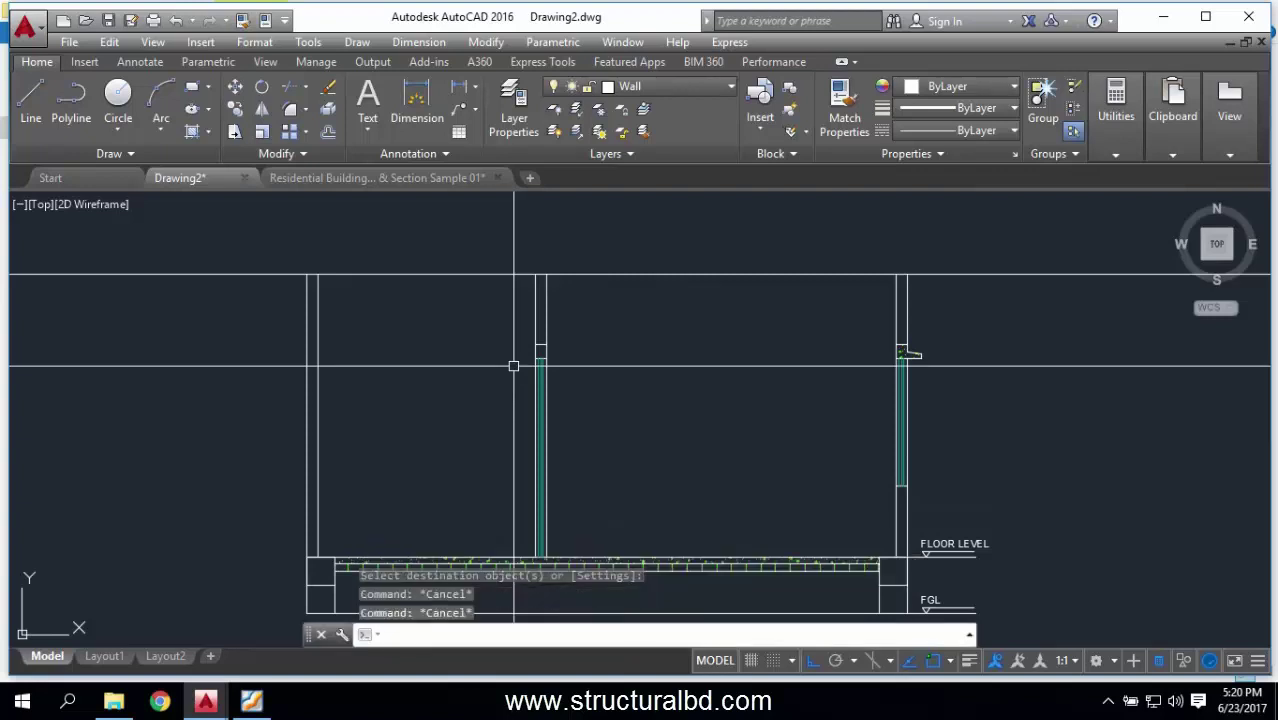
{"action": "key", "text": "Return"}
{"action": "left_click", "coordinate": [541, 310]}
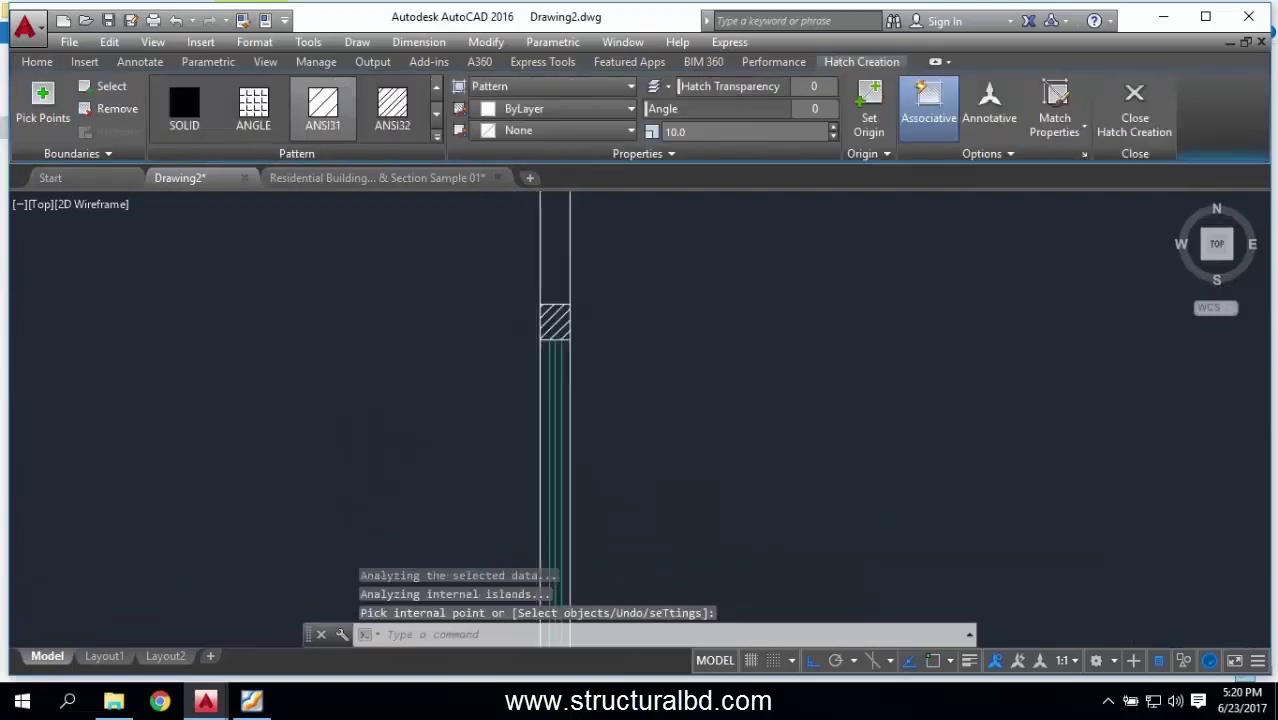
{"action": "key", "text": "Return"}
{"action": "scroll", "coordinate": [509, 435], "scroll_direction": "down", "scroll_amount": 5}
{"action": "scroll", "coordinate": [509, 435], "scroll_direction": "up", "scroll_amount": 6}
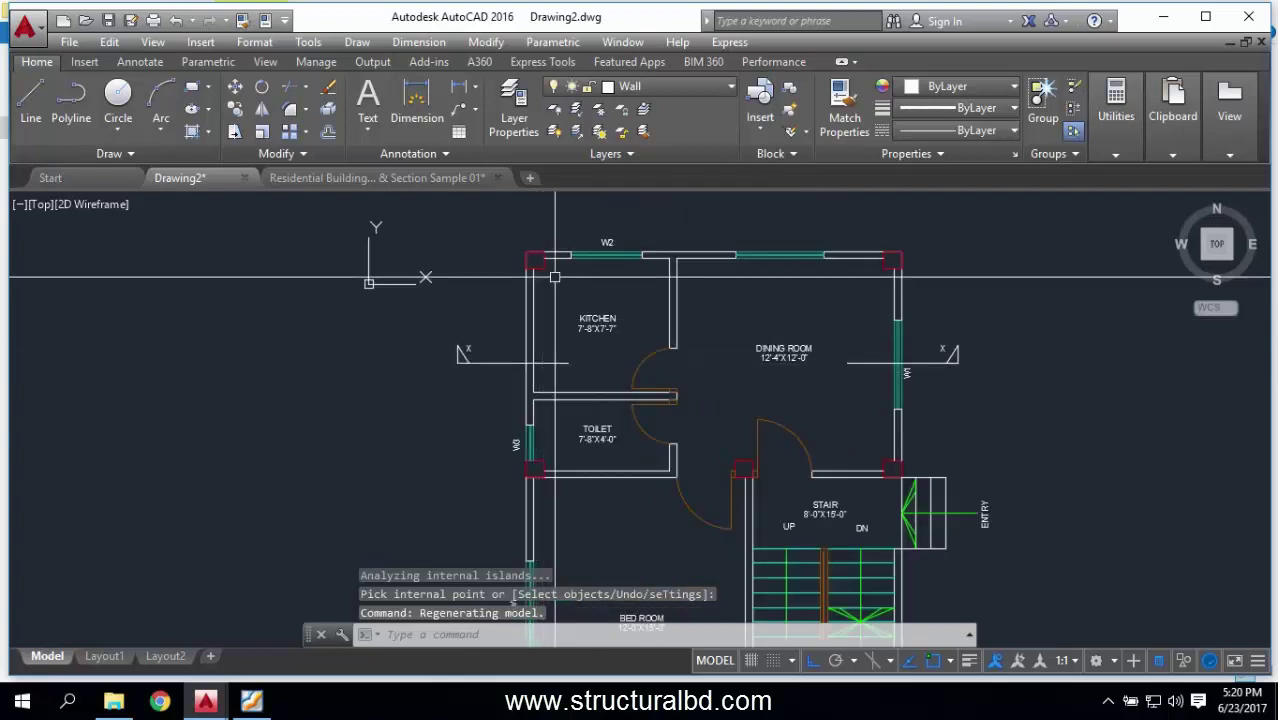
{"action": "scroll", "coordinate": [528, 427], "scroll_direction": "up", "scroll_amount": 8}
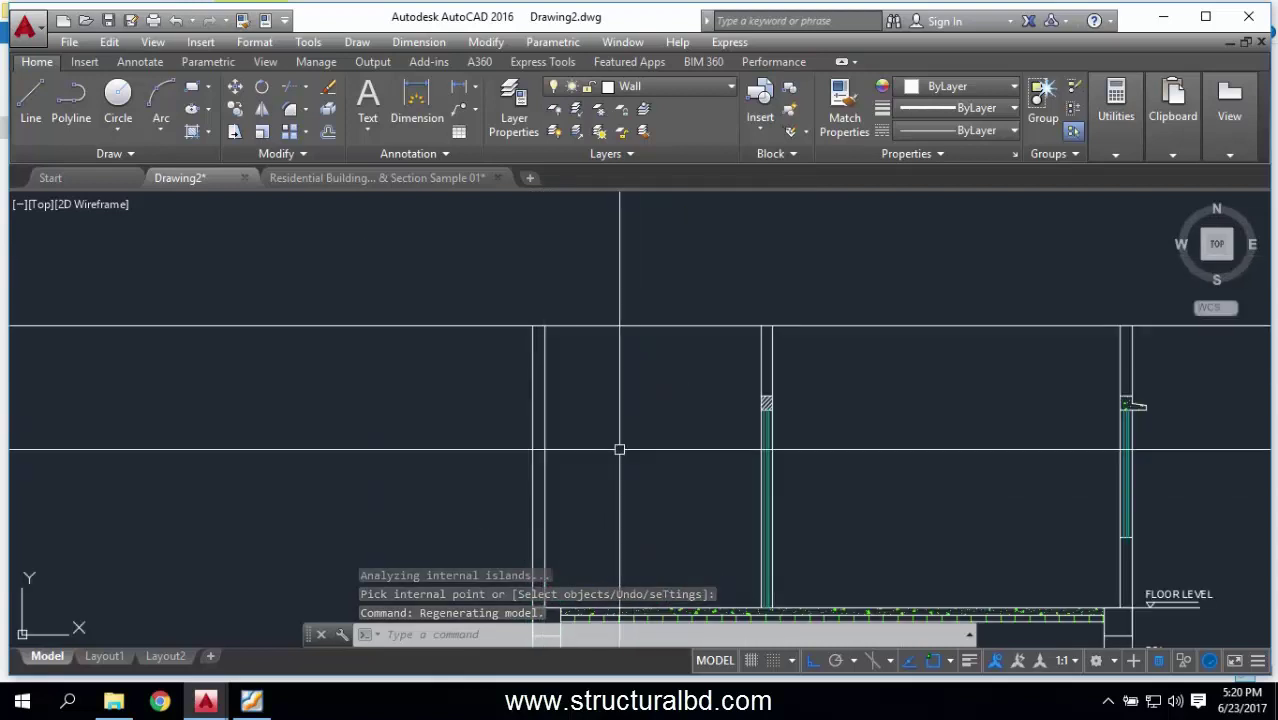
Step: Copy the hatched column from the right wall corner to the left wall
{"action": "left_click", "coordinate": [722, 381]}
{"action": "left_click", "coordinate": [924, 502]}
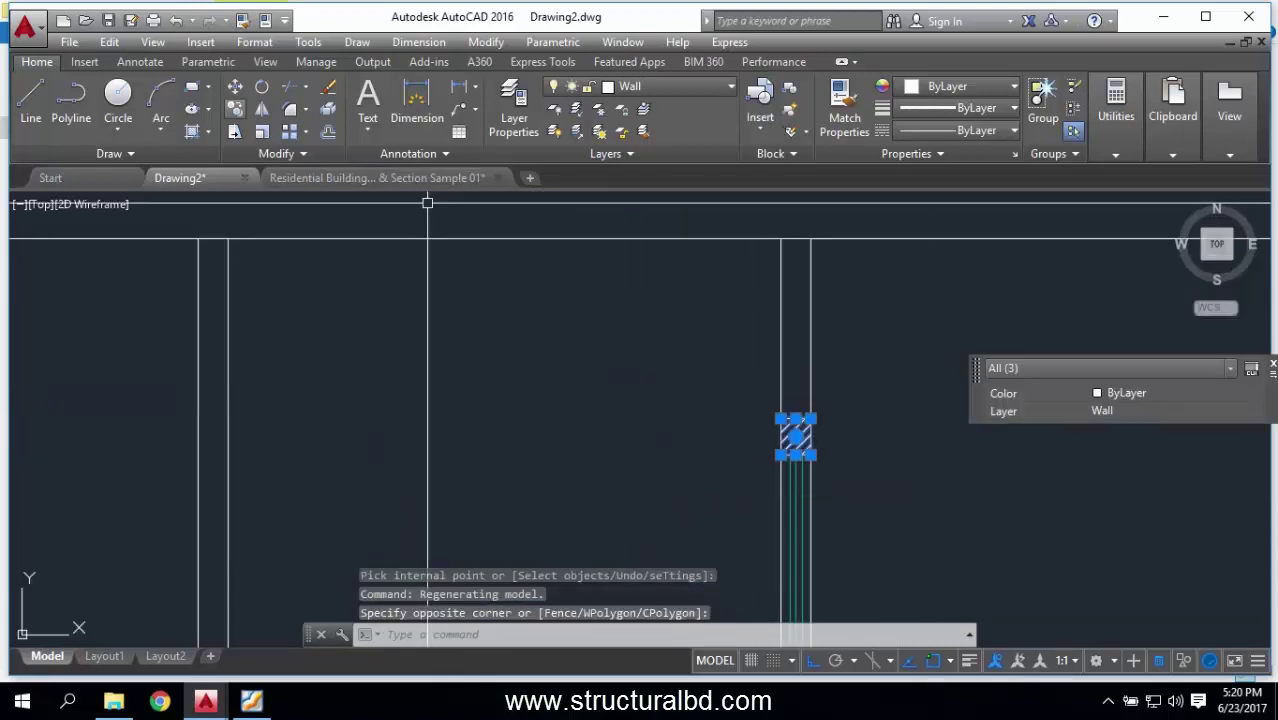
{"action": "left_click", "coordinate": [234, 109]}
{"action": "left_click", "coordinate": [781, 354]}
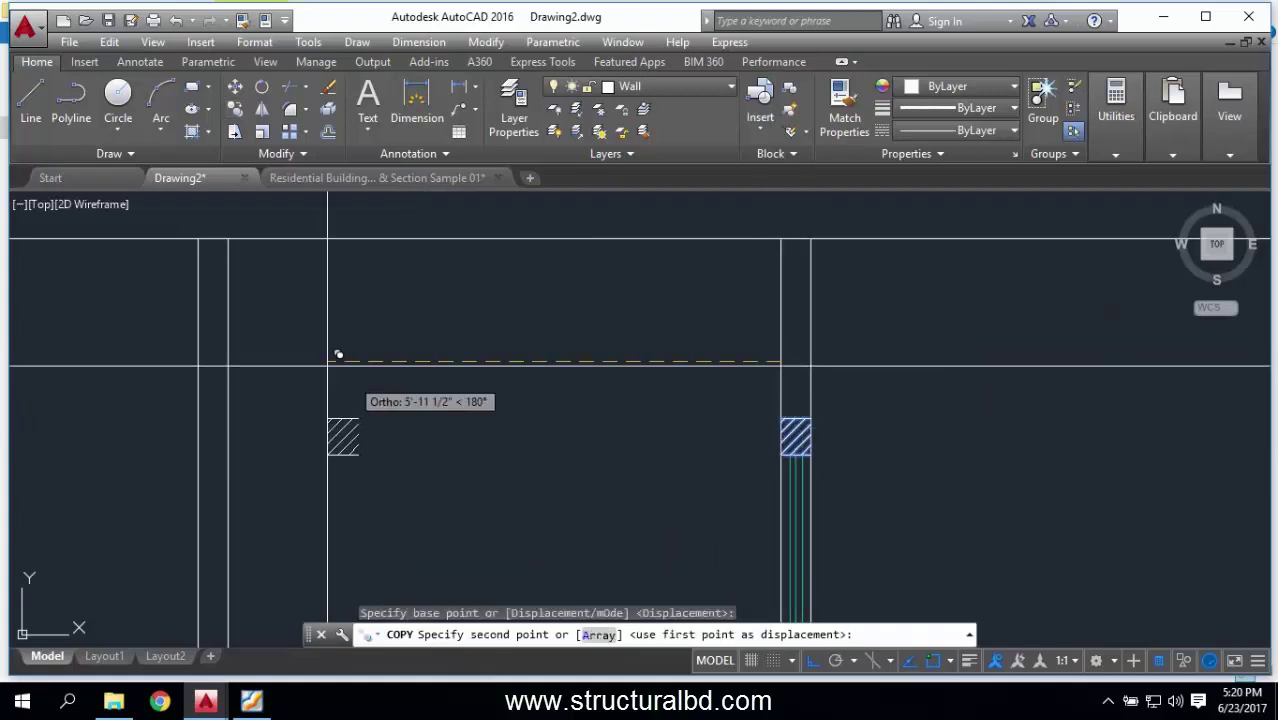
{"action": "left_click", "coordinate": [198, 354]}
{"action": "key", "text": "Escape"}
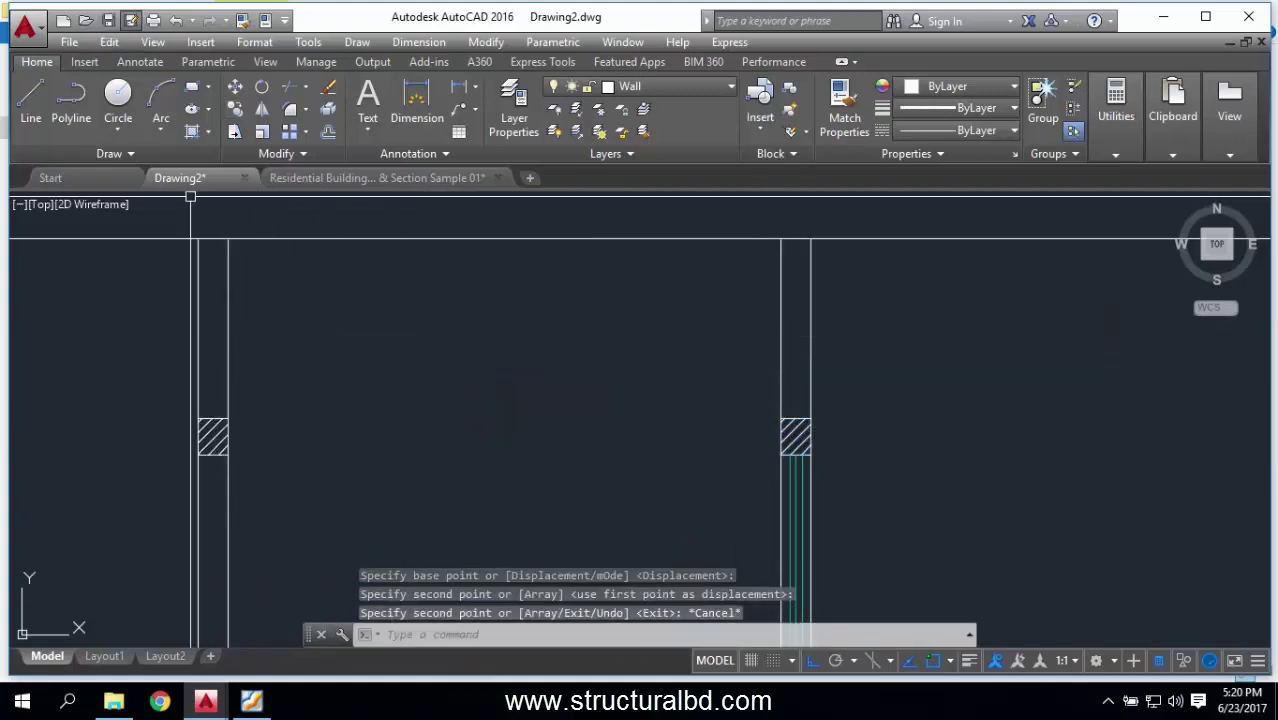
Step: Match the left column's properties to the Hatch-layer styling of the source object
{"action": "left_click", "coordinate": [264, 20]}
{"action": "scroll", "coordinate": [903, 381], "scroll_direction": "down", "scroll_amount": 2}
{"action": "scroll", "coordinate": [1138, 357], "scroll_direction": "up", "scroll_amount": 4}
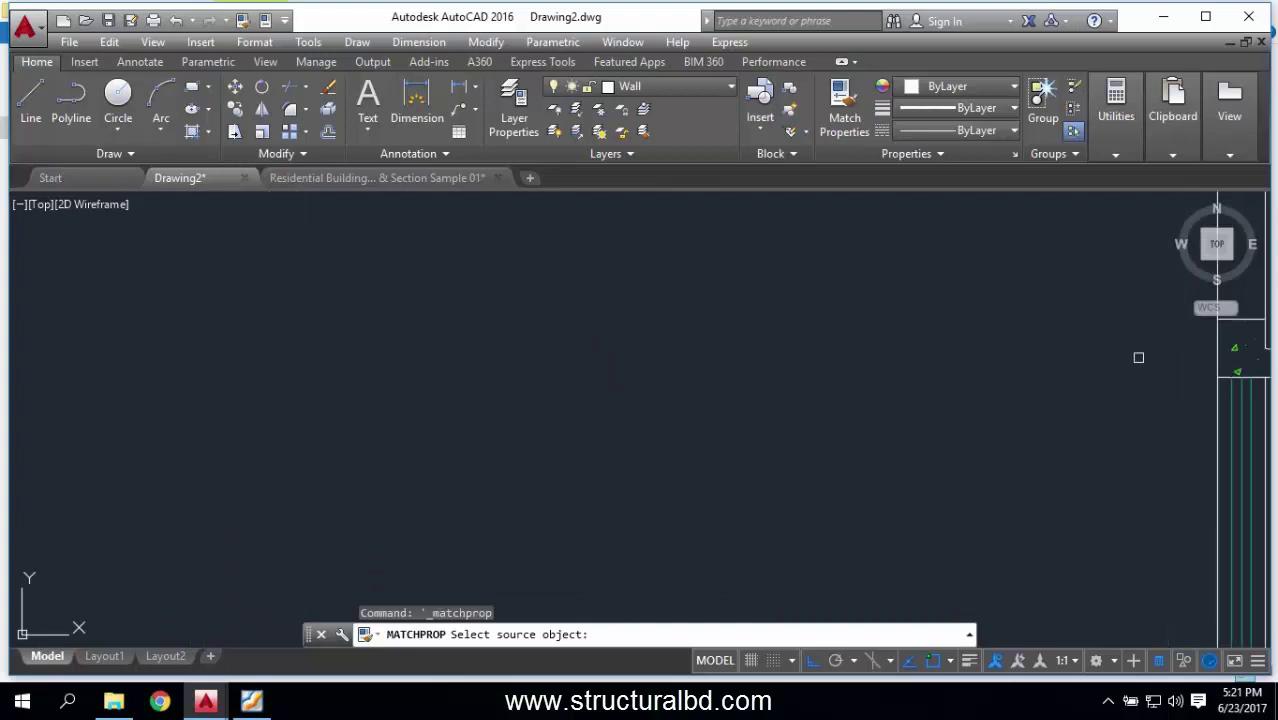
{"action": "left_click", "coordinate": [1237, 350]}
{"action": "scroll", "coordinate": [722, 388], "scroll_direction": "down", "scroll_amount": 2}
{"action": "scroll", "coordinate": [541, 345], "scroll_direction": "up", "scroll_amount": 2}
{"action": "left_click", "coordinate": [541, 345]}
{"action": "scroll", "coordinate": [709, 336], "scroll_direction": "down", "scroll_amount": 2}
{"action": "scroll", "coordinate": [405, 338], "scroll_direction": "up", "scroll_amount": 4}
{"action": "left_click", "coordinate": [407, 334]}
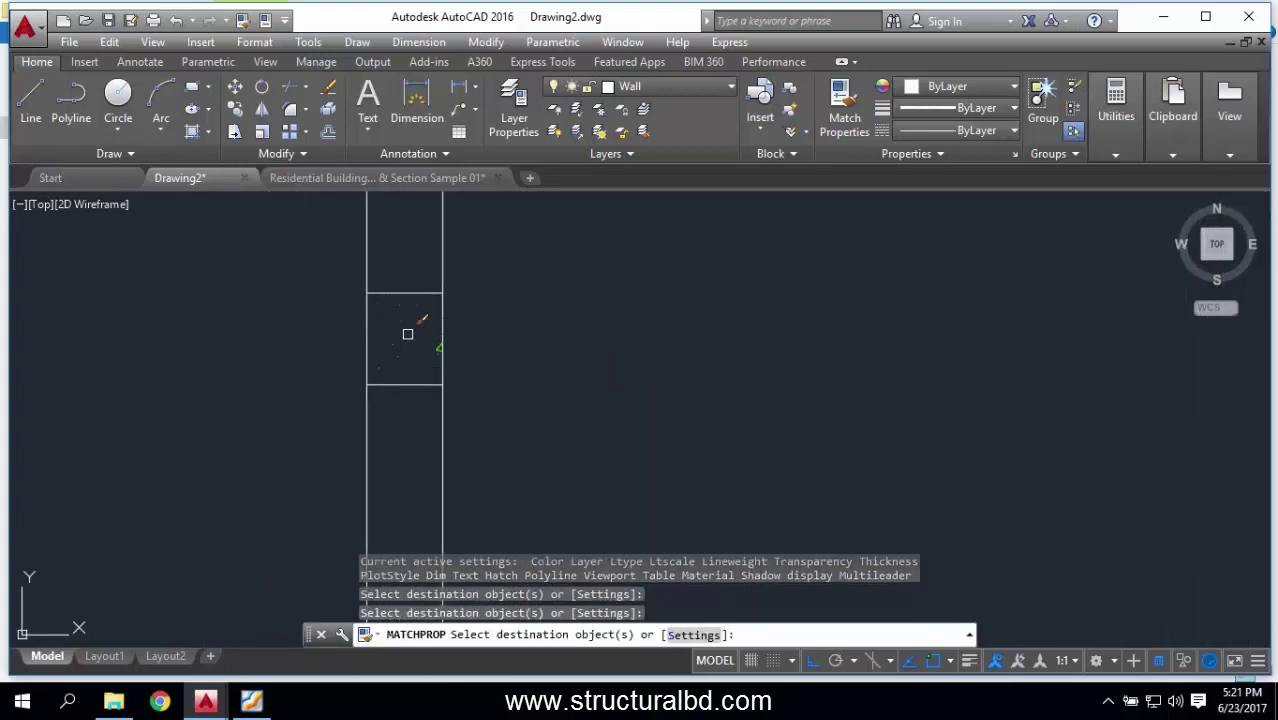
{"action": "scroll", "coordinate": [405, 336], "scroll_direction": "down", "scroll_amount": 3}
{"action": "key", "text": "Escape"}
Step: Pan the view to bring the floor plan below the section into view
{"action": "mouse_move", "coordinate": [402, 334]}
{"action": "middle_mouse_down"}
{"action": "mouse_move", "coordinate": [388, 385]}
{"action": "mouse_move", "coordinate": [496, 372]}
{"action": "mouse_move", "coordinate": [184, 372]}
{"action": "mouse_move", "coordinate": [518, 380]}
{"action": "mouse_move", "coordinate": [570, 415]}
{"action": "mouse_move", "coordinate": [630, 325]}
{"action": "middle_mouse_up"}
{"action": "scroll", "coordinate": [545, 354], "scroll_direction": "down", "scroll_amount": 3}
{"action": "mouse_move", "coordinate": [436, 575]}
{"action": "middle_mouse_down"}
{"action": "mouse_move", "coordinate": [436, 519]}
{"action": "mouse_move", "coordinate": [416, 509]}
{"action": "mouse_move", "coordinate": [428, 403]}
{"action": "mouse_move", "coordinate": [385, 380]}
{"action": "mouse_move", "coordinate": [397, 395]}
{"action": "middle_mouse_up"}
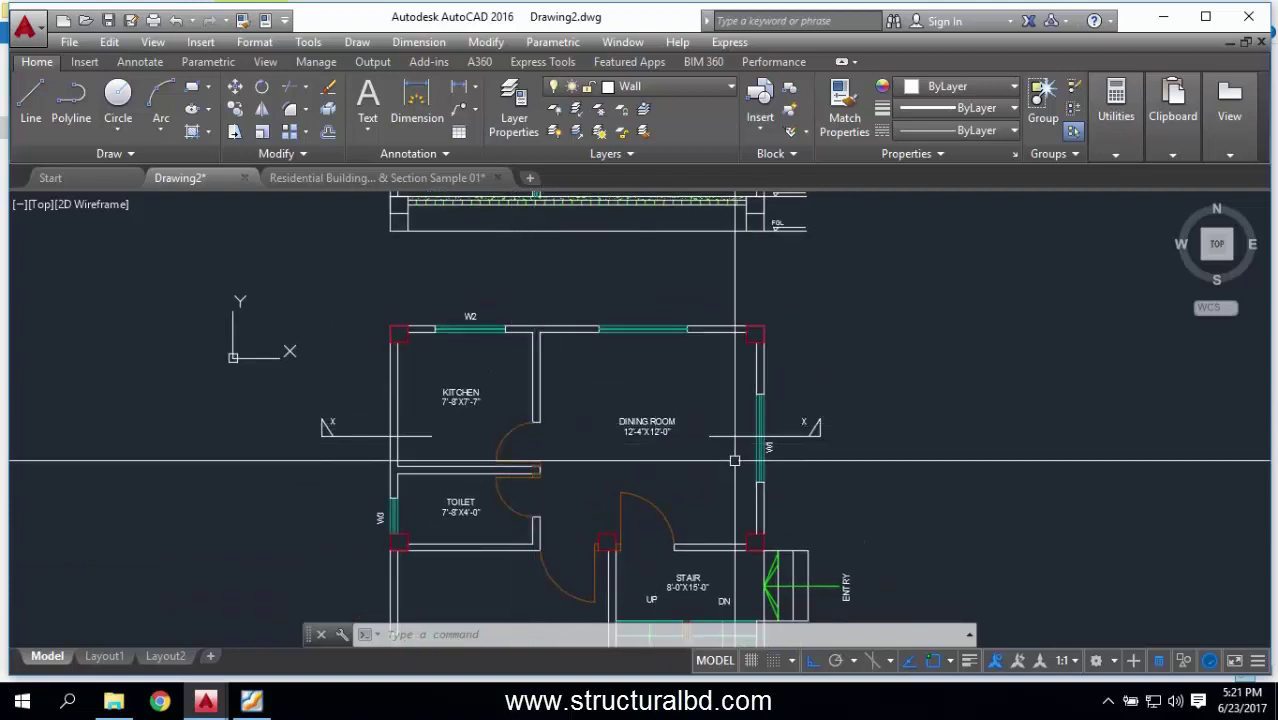
Step: Add a 10' linear dimension from the section's top line down to floor level, placed at the right
{"action": "middle_click_drag", "start_coordinate": [663, 243], "coordinate": [633, 413]}
{"action": "middle_click_drag", "start_coordinate": [728, 293], "coordinate": [696, 344]}
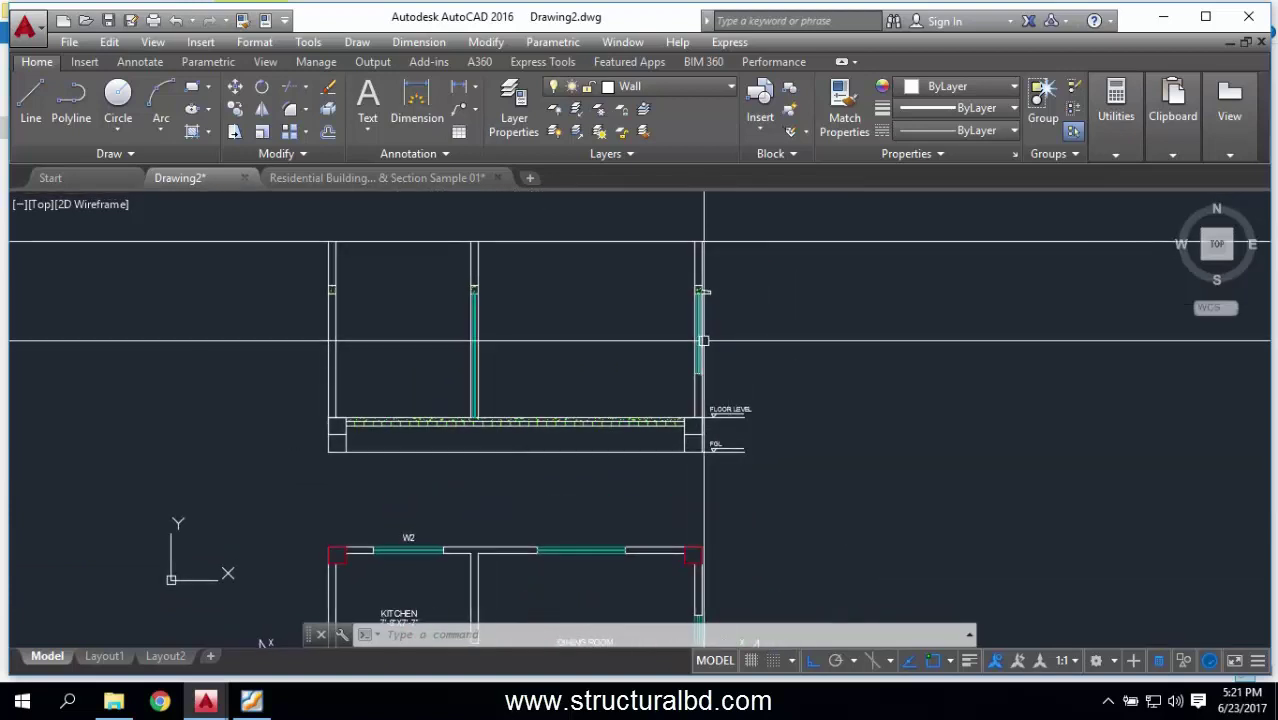
{"action": "scroll", "coordinate": [698, 423], "scroll_direction": "up", "scroll_amount": 4}
{"action": "scroll", "coordinate": [676, 297], "scroll_direction": "down", "scroll_amount": 3}
{"action": "middle_click_drag", "start_coordinate": [676, 297], "coordinate": [632, 346]}
{"action": "middle_click_drag", "start_coordinate": [527, 322], "coordinate": [617, 334]}
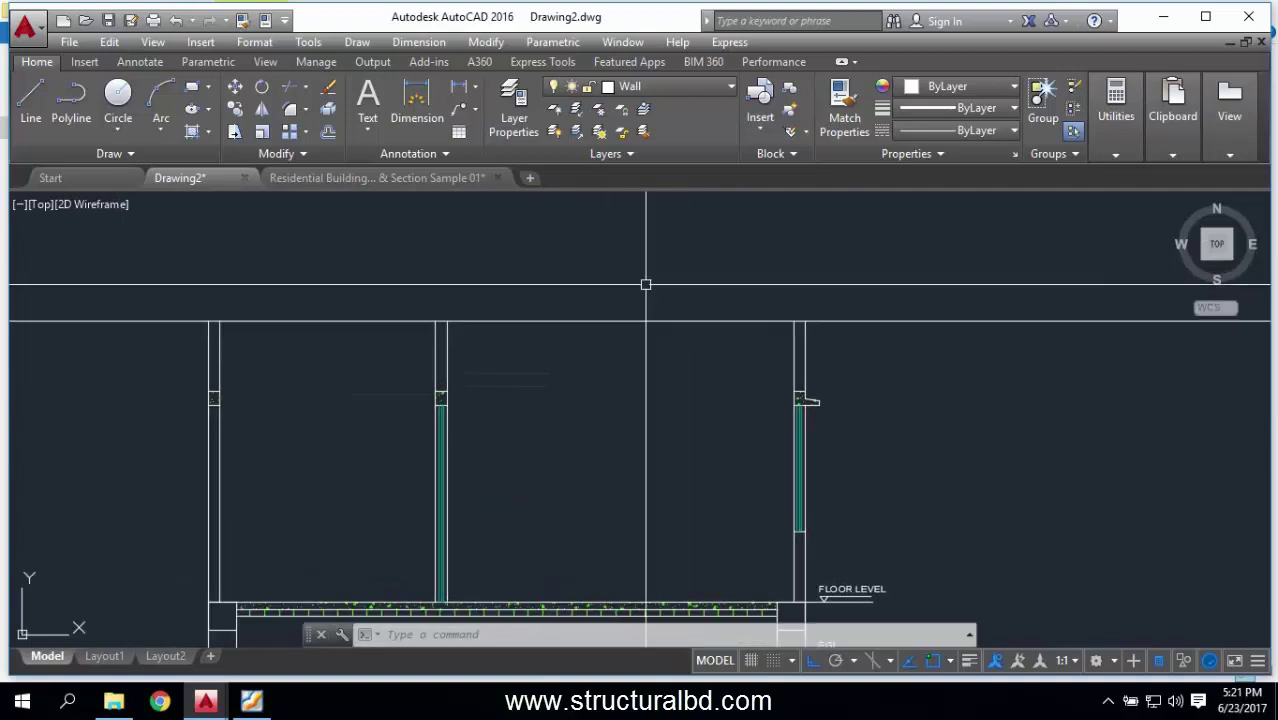
{"action": "left_click", "coordinate": [459, 86]}
{"action": "left_click", "coordinate": [859, 322]}
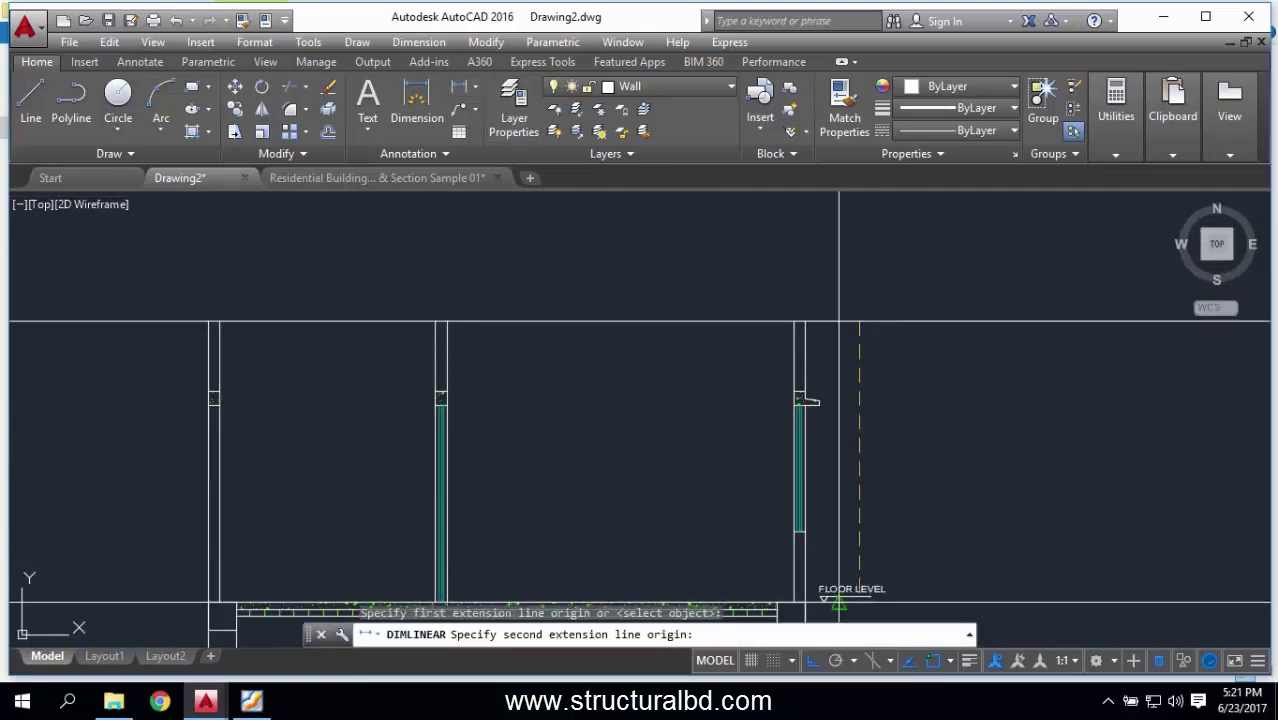
{"action": "left_click", "coordinate": [872, 601]}
{"action": "left_click", "coordinate": [928, 471]}
Step: Begin a trim with all objects as cutting edges, then cancel it
{"action": "middle_click_drag", "start_coordinate": [550, 396], "coordinate": [599, 402]}
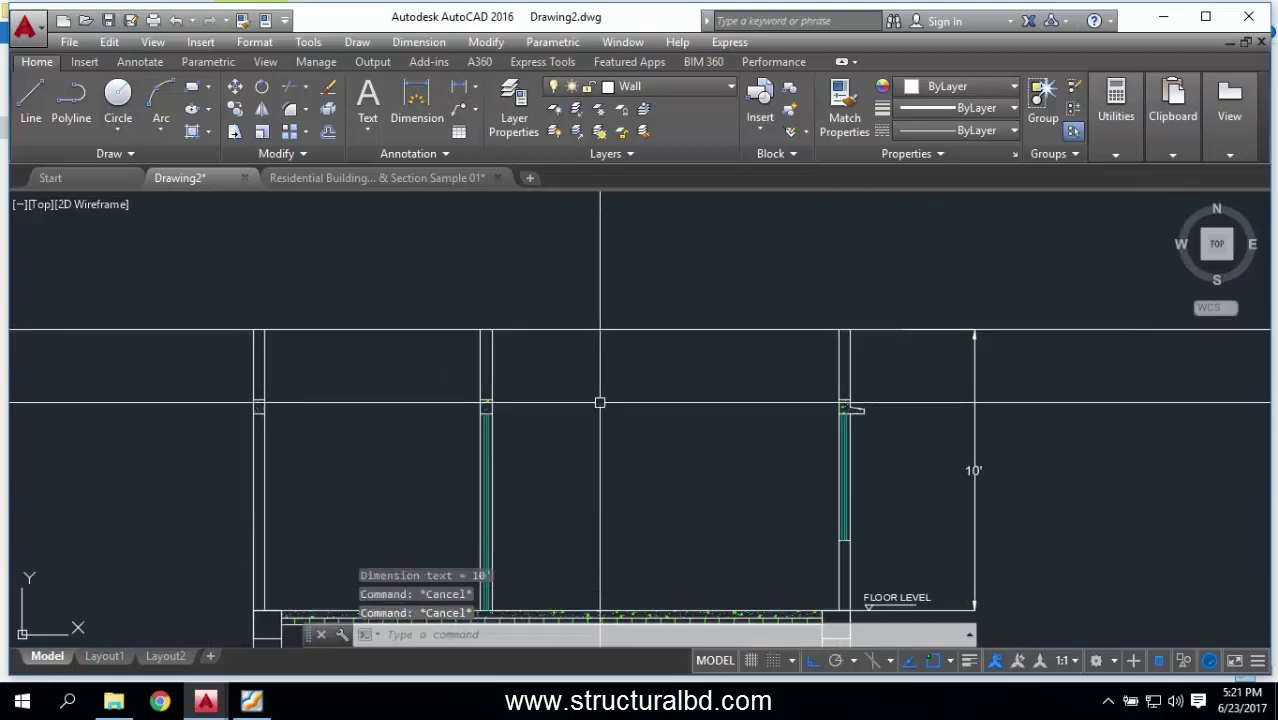
{"action": "type", "text": "tr"}
{"action": "key", "text": "Return"}
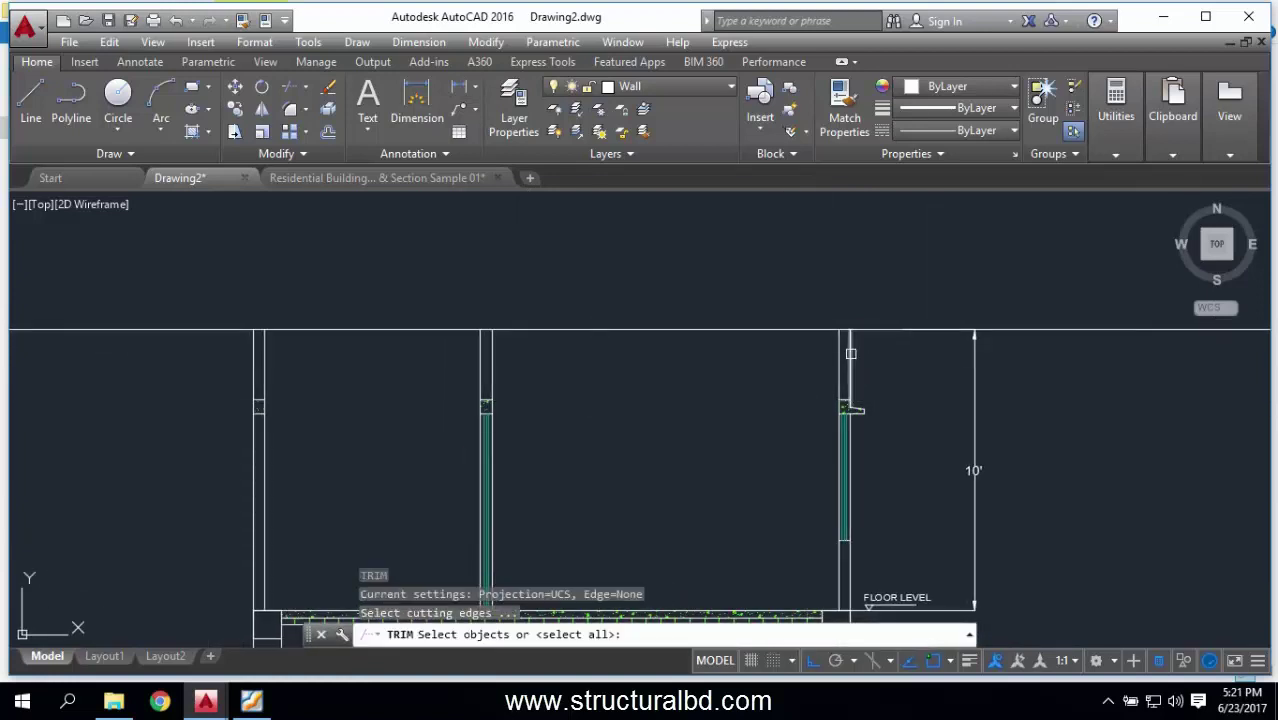
{"action": "middle_click_drag", "start_coordinate": [256, 355], "coordinate": [499, 353]}
{"action": "key", "text": "Return"}
{"action": "key", "text": "Return"}
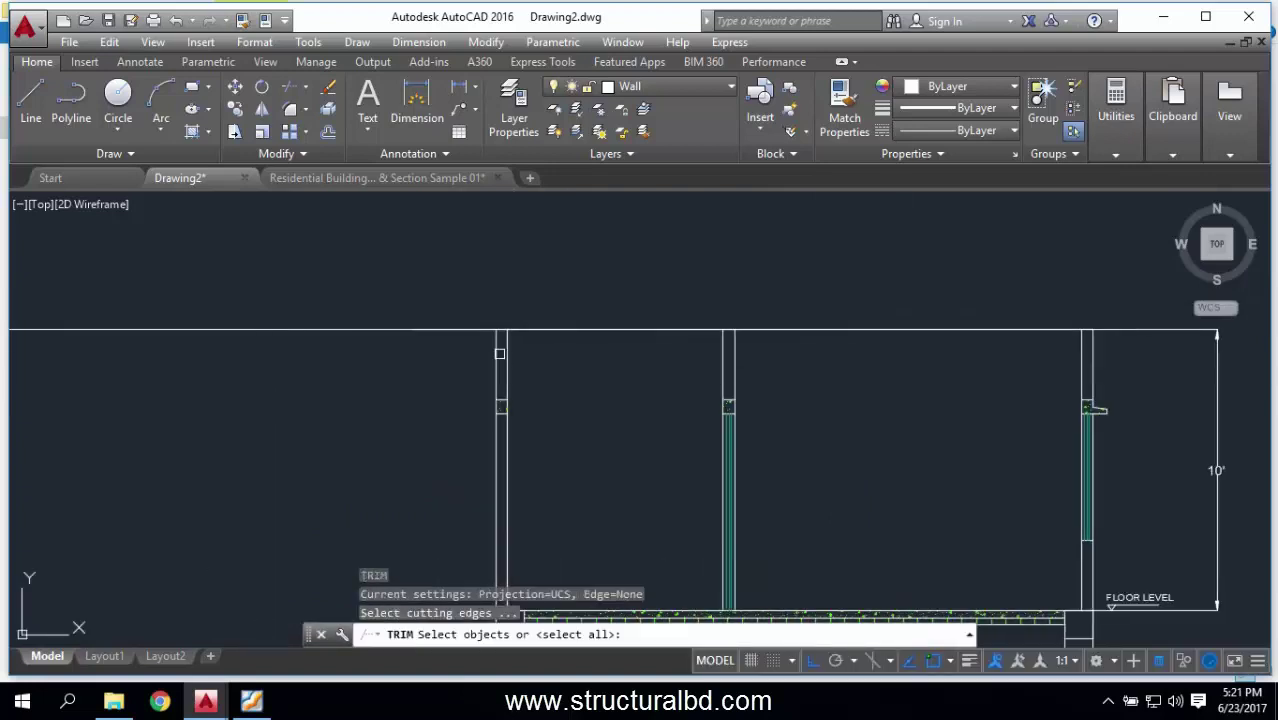
{"action": "key", "text": "Return"}
{"action": "scroll", "coordinate": [325, 346], "scroll_direction": "down", "scroll_amount": 3}
{"action": "scroll", "coordinate": [325, 346], "scroll_direction": "up", "scroll_amount": 3}
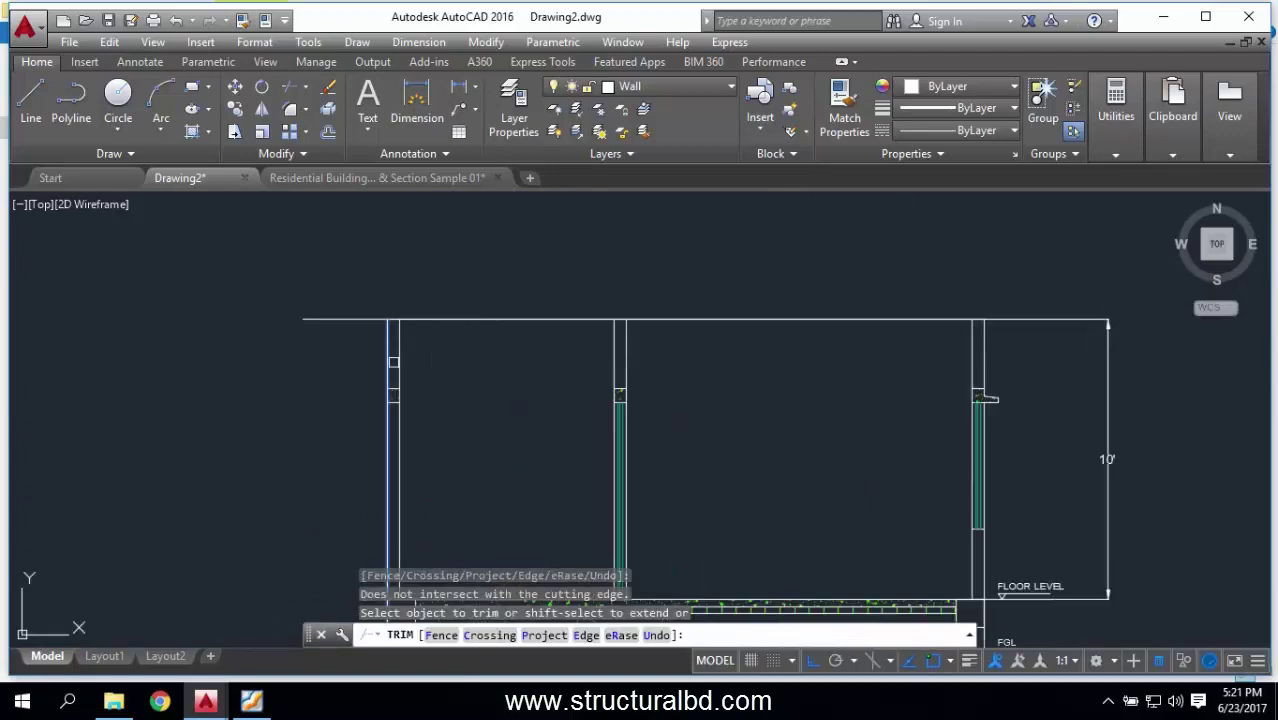
{"action": "key", "text": "Escape"}
Step: Grip-stretch the 10' dimension's long extension line to shorten it near the dimension
{"action": "left_click", "coordinate": [325, 346]}
{"action": "left_click", "coordinate": [297, 305]}
{"action": "left_click", "coordinate": [304, 319]}
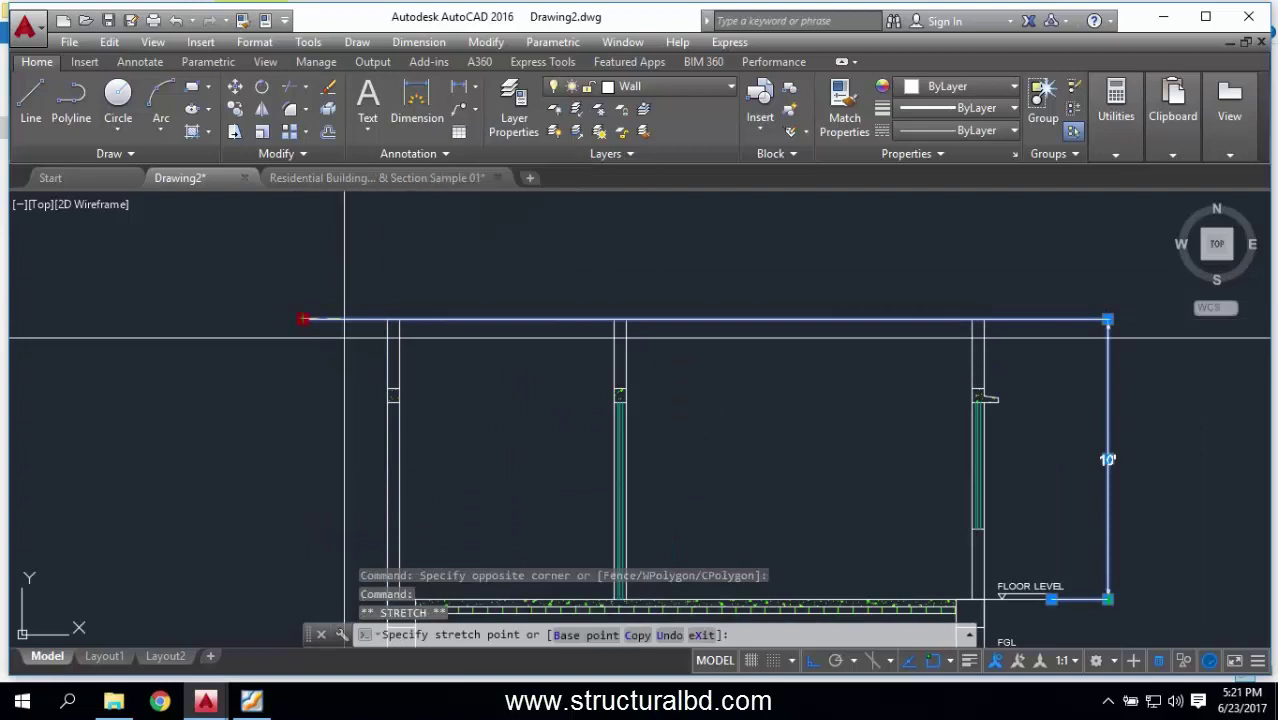
{"action": "left_click", "coordinate": [1013, 320]}
{"action": "key", "text": "Escape"}
{"action": "key", "text": "Escape"}
{"action": "key", "text": "Escape"}
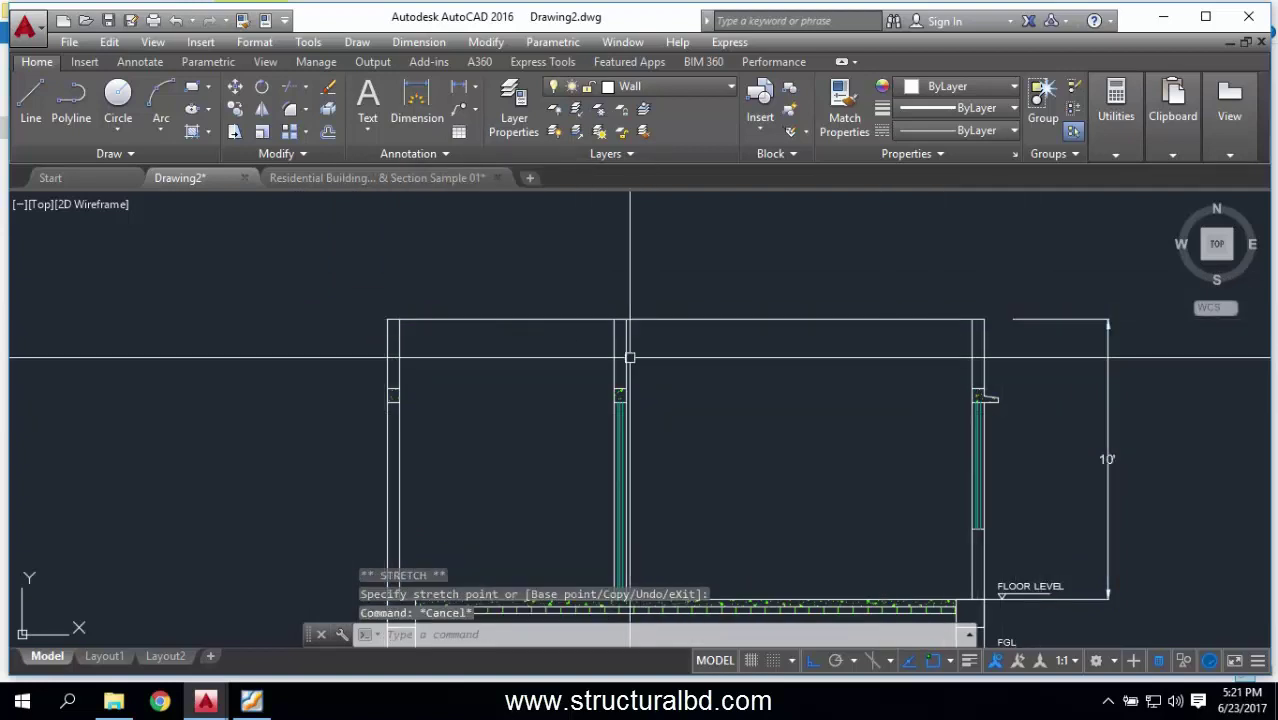
Step: Offset the top line 5 units downward for the slab's first line
{"action": "type", "text": "o"}
{"action": "key", "text": "Return"}
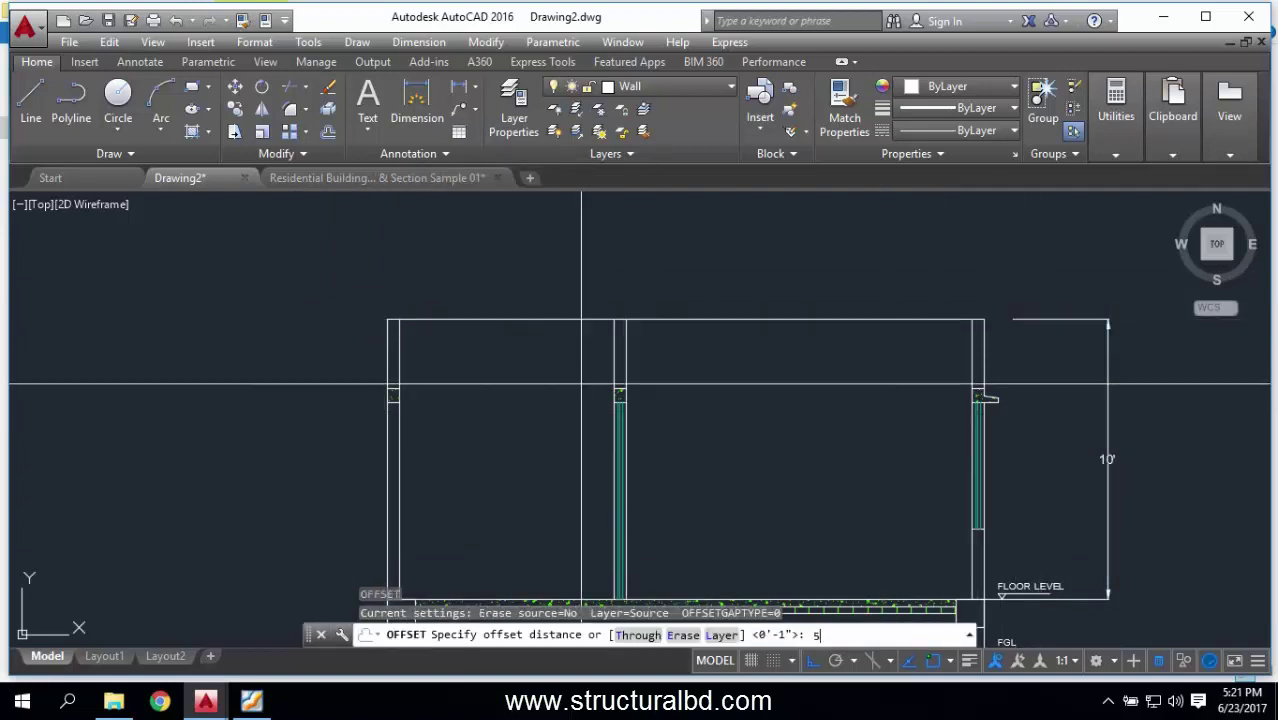
{"action": "type", "text": "5"}
{"action": "key", "text": "Return"}
{"action": "left_click", "coordinate": [539, 320]}
{"action": "scroll", "coordinate": [445, 355], "scroll_direction": "up", "scroll_amount": 2}
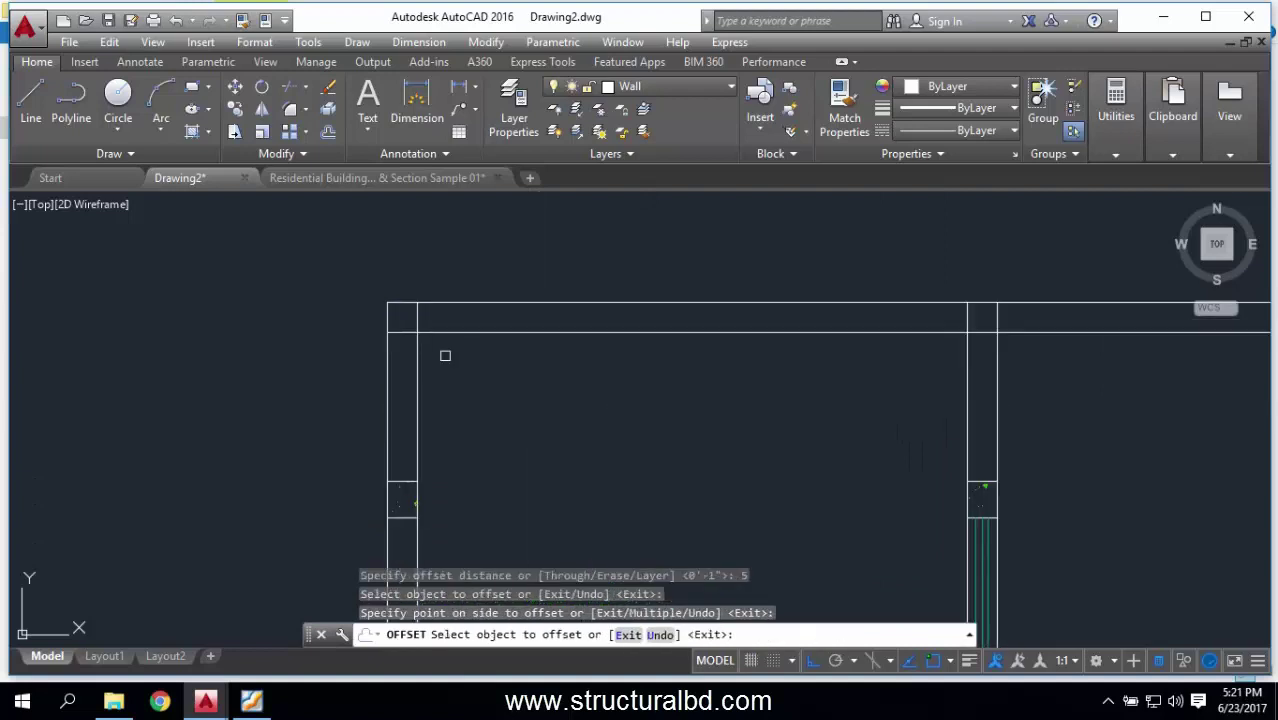
{"action": "left_click", "coordinate": [466, 363]}
{"action": "type", "text": "o"}
{"action": "key", "text": "Return"}
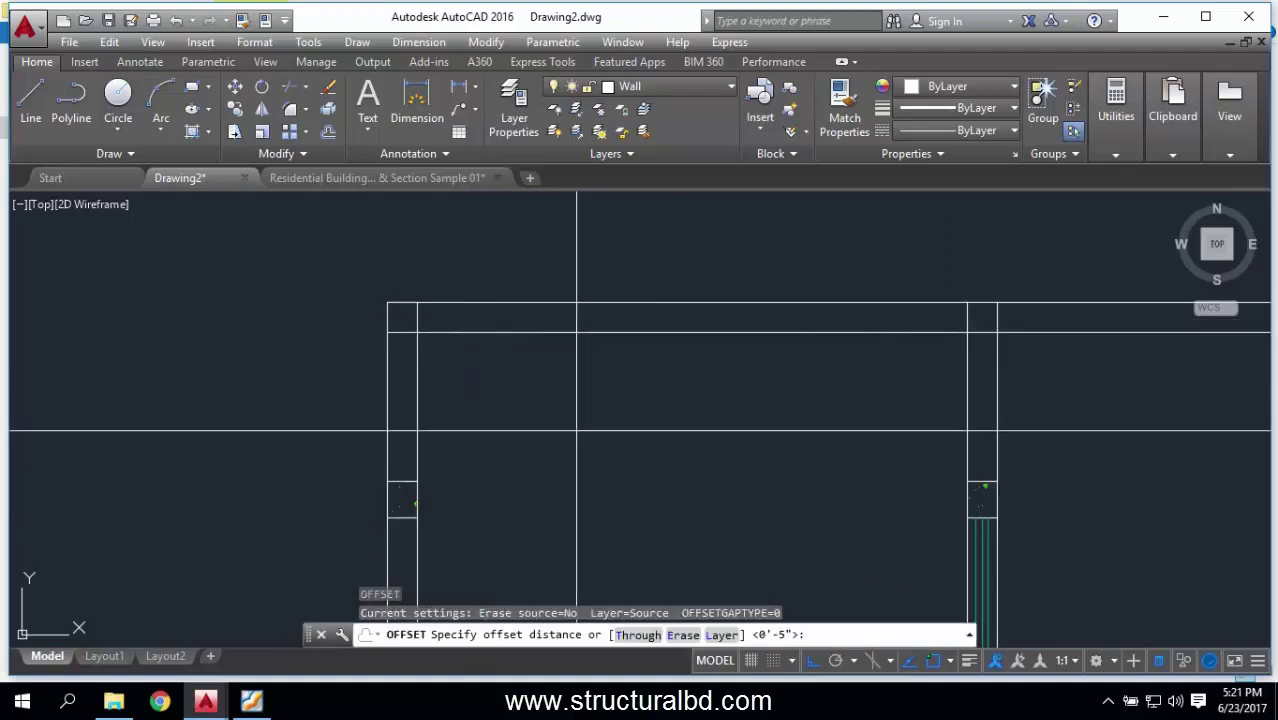
{"action": "key", "text": "Escape"}
Step: Offset the top line 15 downward and trim the line ends crossing the walls
{"action": "type", "text": "o"}
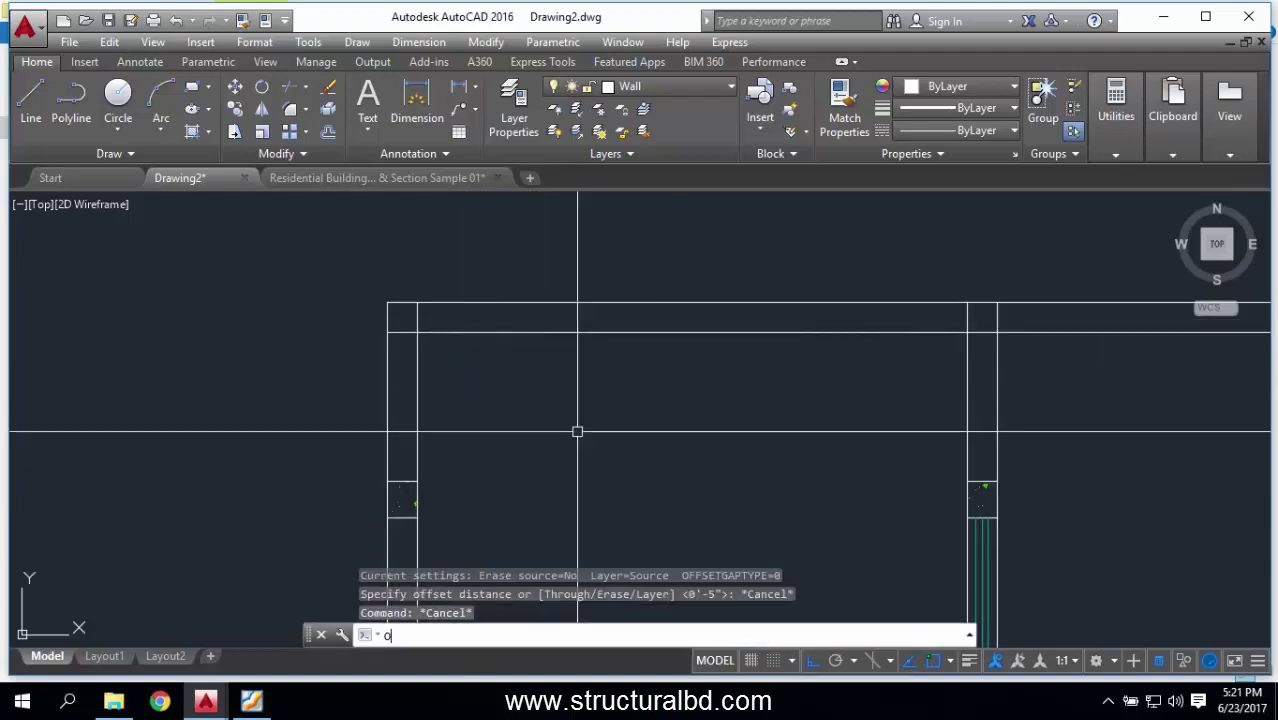
{"action": "key", "text": "Return"}
{"action": "key", "text": "Return"}
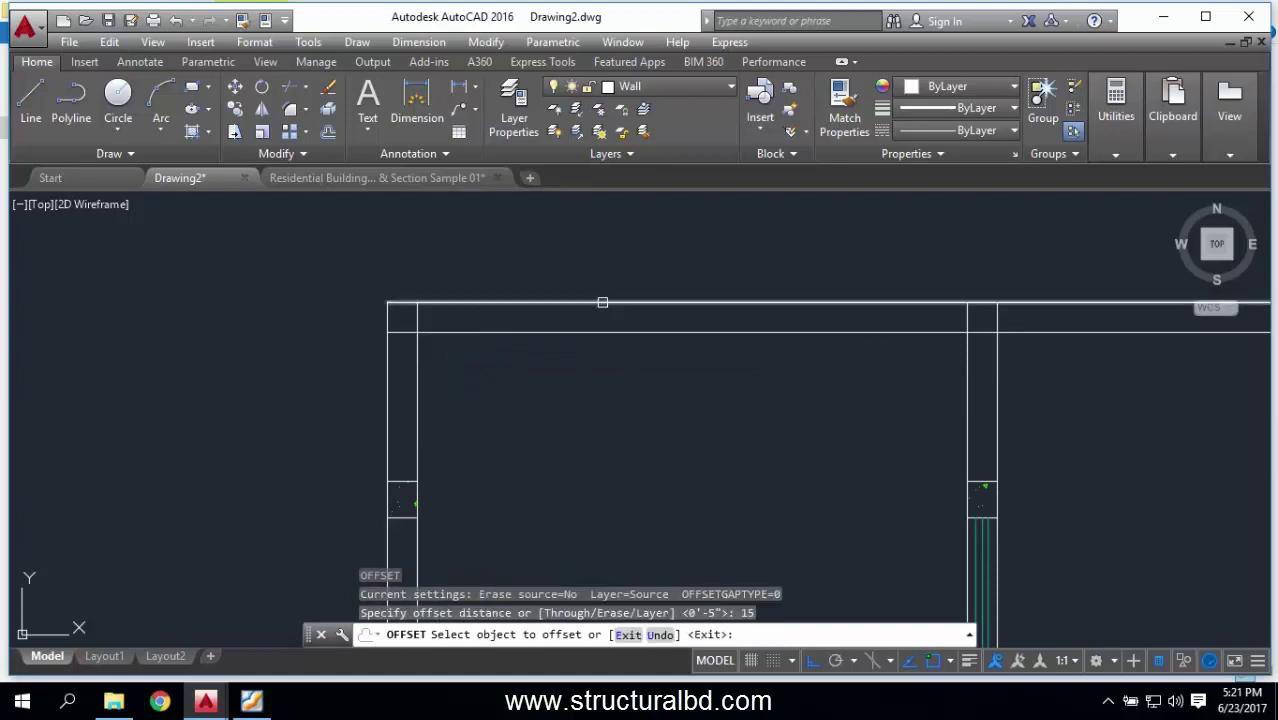
{"action": "left_click", "coordinate": [602, 302]}
{"action": "left_click", "coordinate": [588, 451]}
{"action": "key", "text": "Escape"}
{"action": "key", "text": "Escape"}
{"action": "type", "text": "TR"}
{"action": "key", "text": "Return"}
{"action": "key", "text": "Return"}
{"action": "middle_click_drag", "start_coordinate": [1104, 432], "coordinate": [762, 417]}
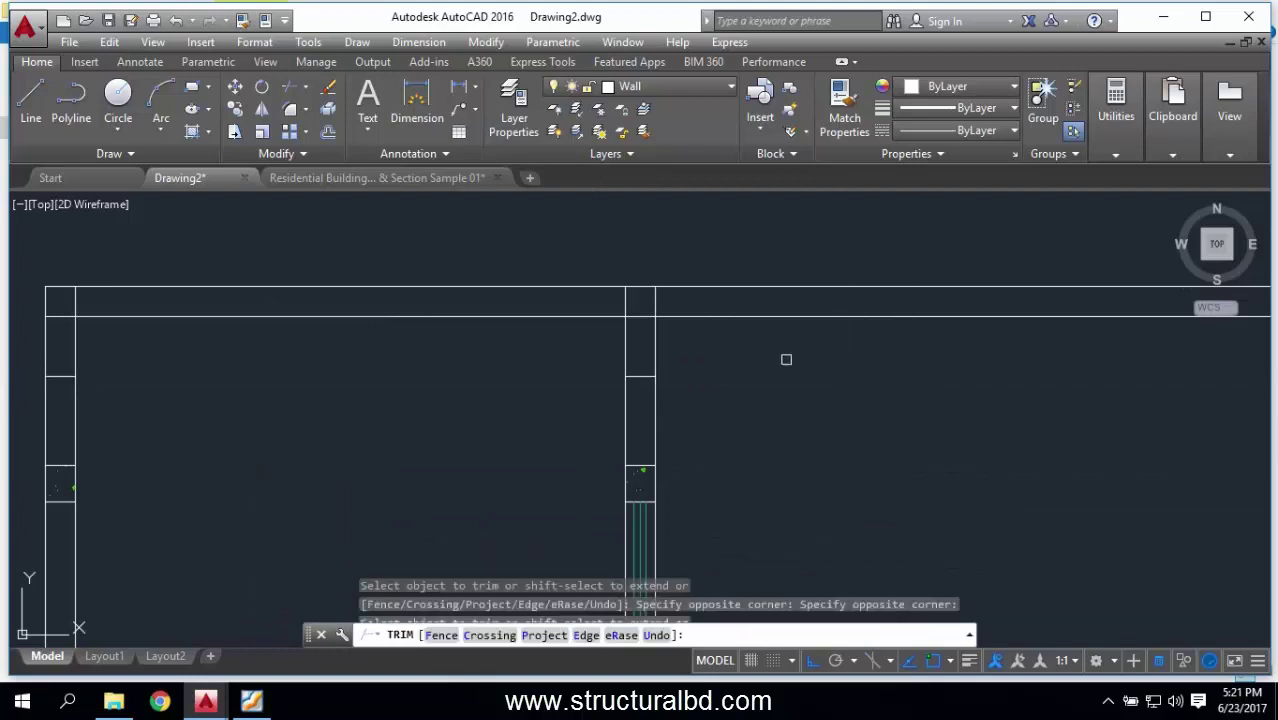
{"action": "scroll", "coordinate": [601, 367], "scroll_direction": "down", "scroll_amount": 3}
{"action": "key", "text": "Escape"}
Step: Erase the stray short line under the top beam near the left window
{"action": "left_click", "coordinate": [563, 369]}
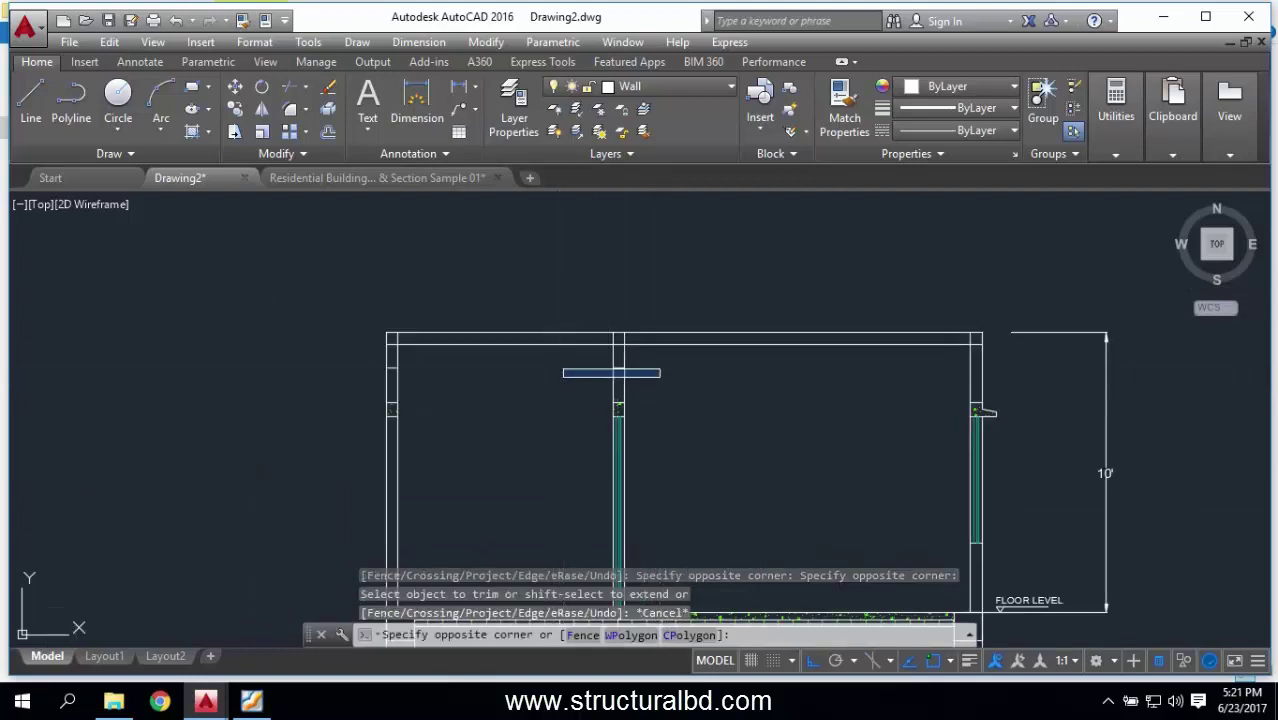
{"action": "left_click", "coordinate": [660, 377]}
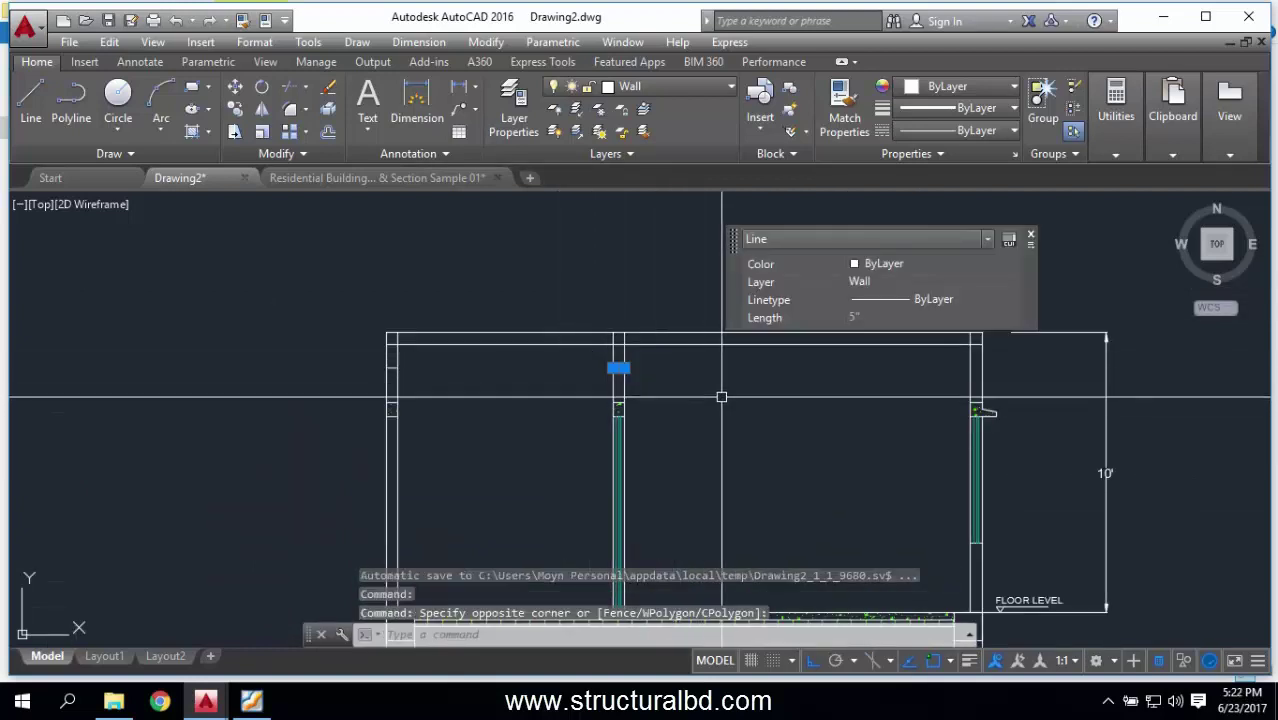
{"action": "key", "text": "Delete"}
{"action": "scroll", "coordinate": [713, 383], "scroll_direction": "up", "scroll_amount": 3}
{"action": "scroll", "coordinate": [845, 345], "scroll_direction": "down", "scroll_amount": 2}
Step: Start a linear dimension across the slab's top and lower edges, then cancel it
{"action": "mouse_move", "coordinate": [961, 345]}
{"action": "middle_mouse_down"}
{"action": "mouse_move", "coordinate": [828, 398]}
{"action": "mouse_move", "coordinate": [864, 398]}
{"action": "middle_mouse_up"}
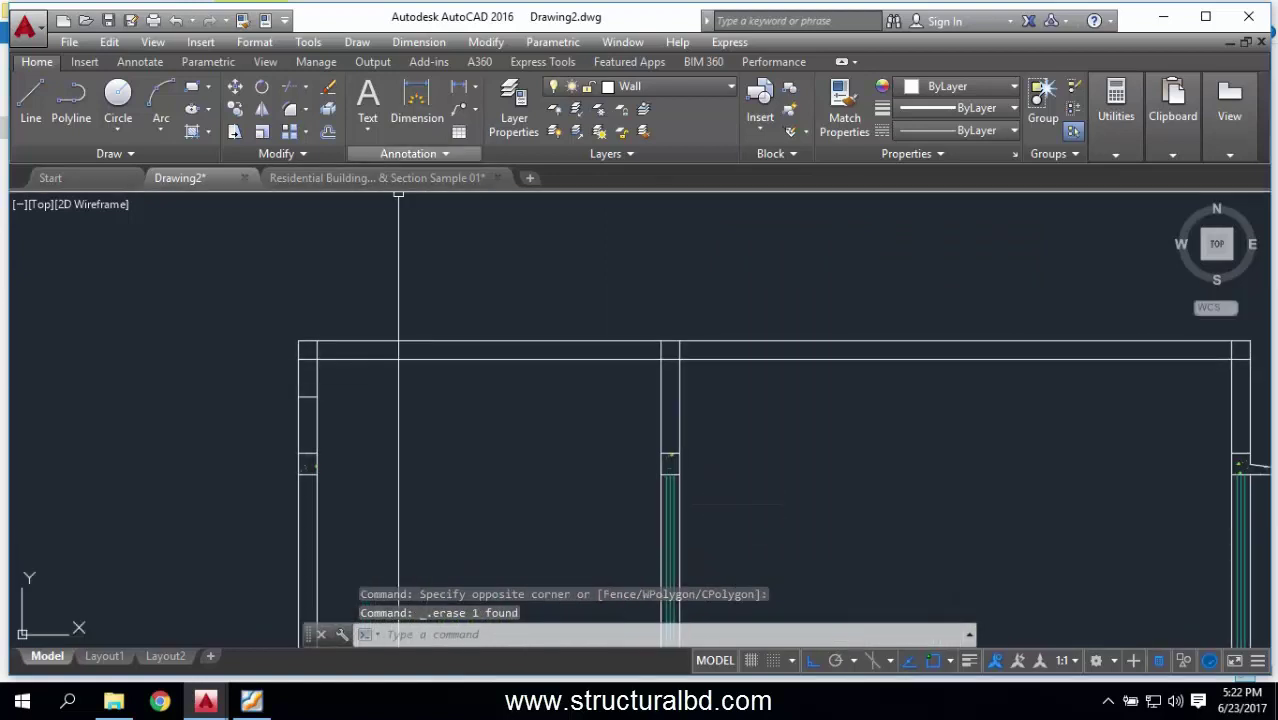
{"action": "left_click", "coordinate": [459, 86]}
{"action": "scroll", "coordinate": [523, 342], "scroll_direction": "up", "scroll_amount": 2}
{"action": "left_click", "coordinate": [515, 342]}
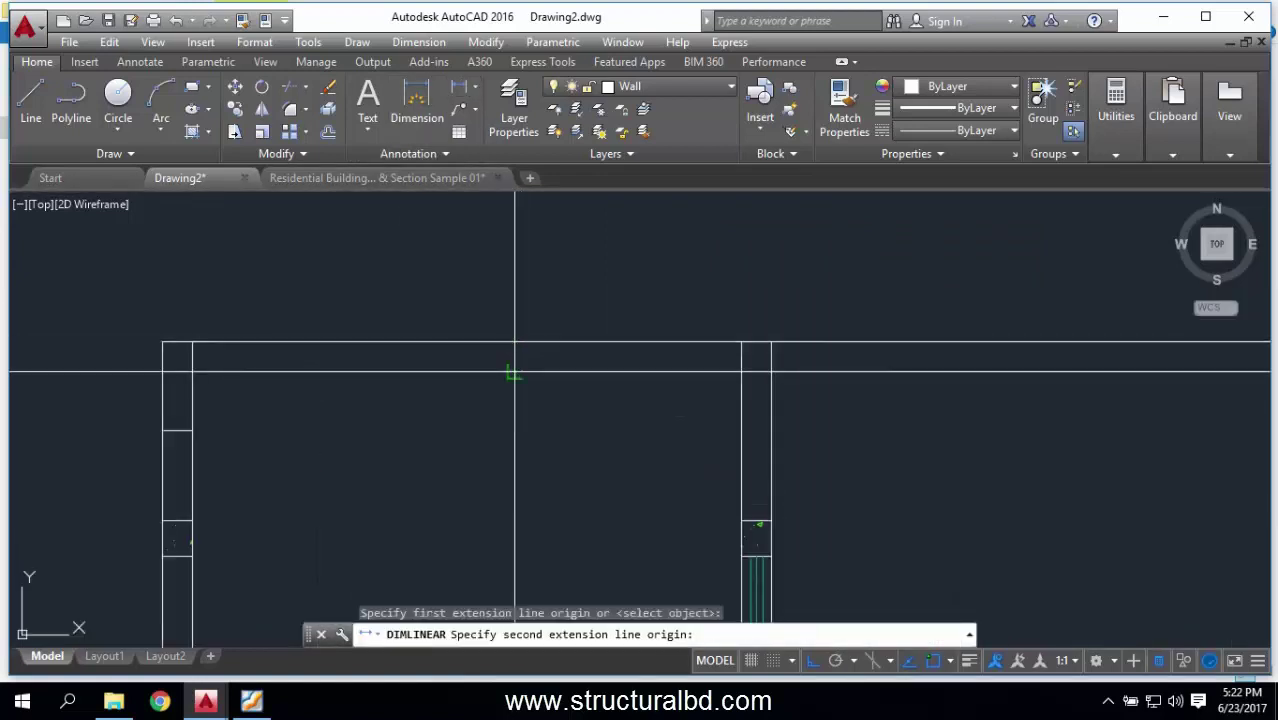
{"action": "left_click", "coordinate": [513, 371]}
{"action": "key", "text": "Escape"}
{"action": "scroll", "coordinate": [633, 293], "scroll_direction": "down", "scroll_amount": 3}
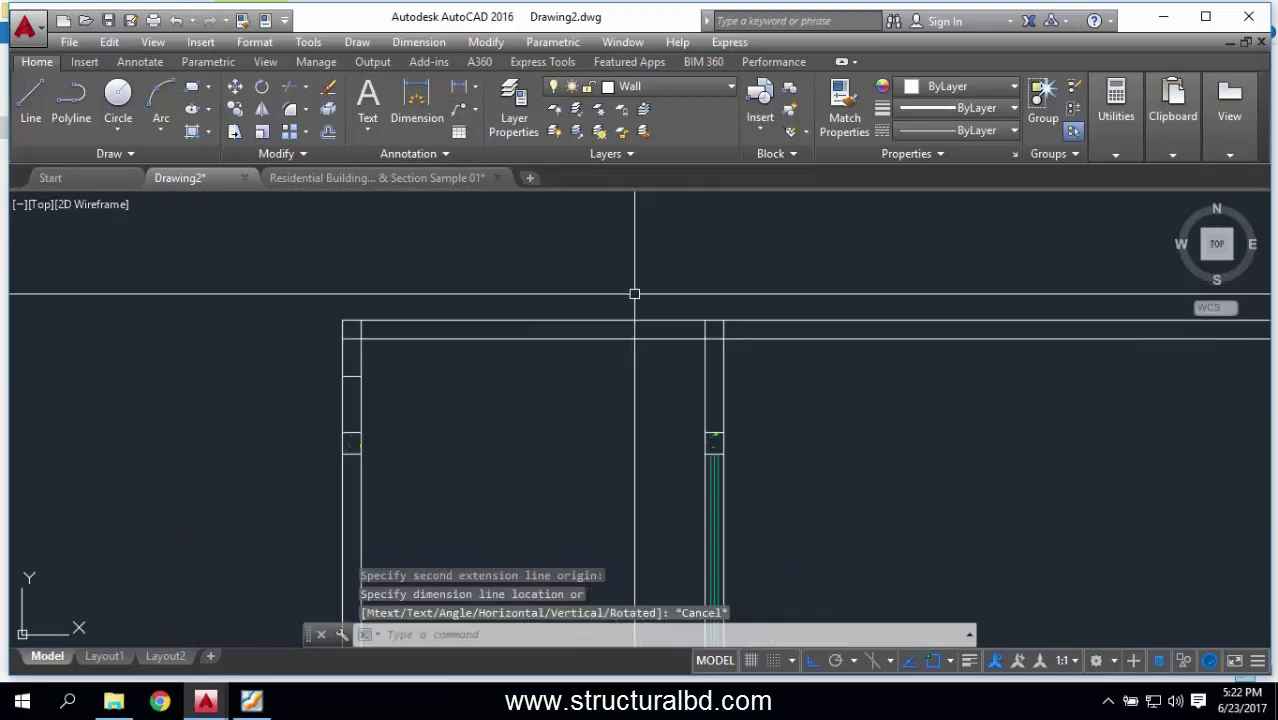
{"action": "scroll", "coordinate": [493, 340], "scroll_direction": "up", "scroll_amount": 4}
{"action": "left_click", "coordinate": [493, 340]}
{"action": "scroll", "coordinate": [493, 340], "scroll_direction": "down", "scroll_amount": 2}
{"action": "key", "text": "Escape"}
{"action": "key", "text": "Escape"}
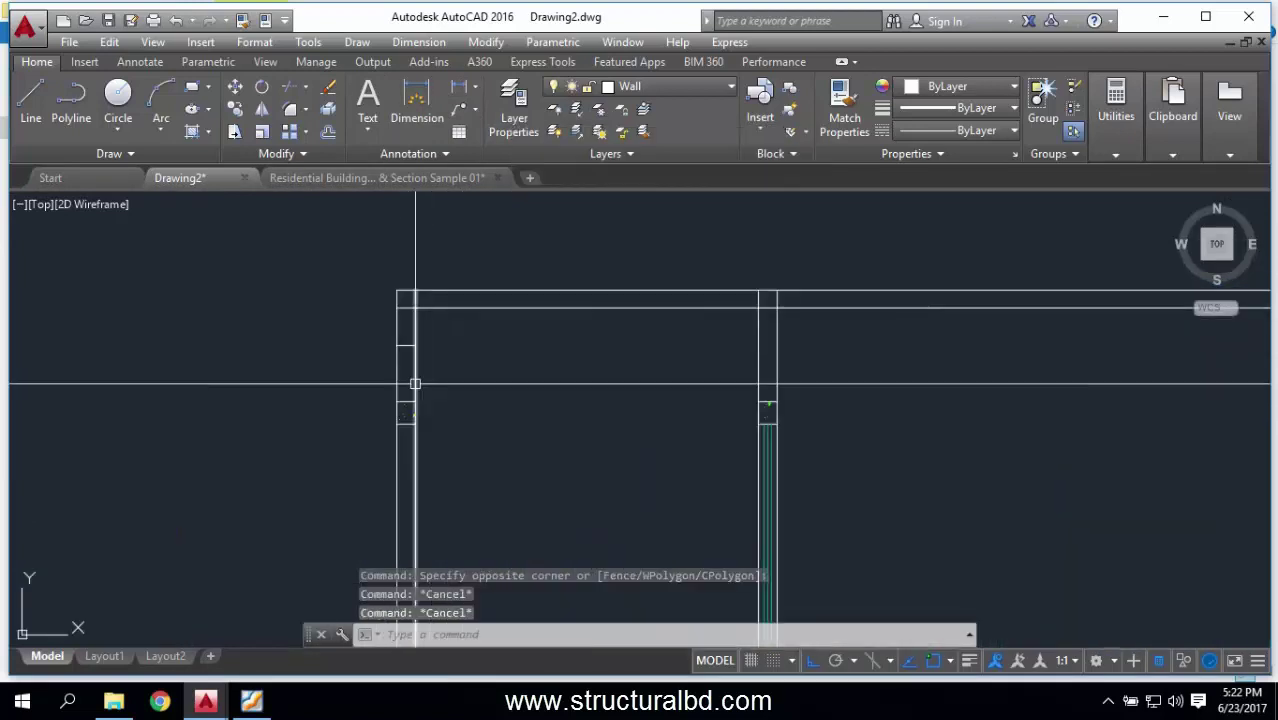
{"action": "scroll", "coordinate": [385, 311], "scroll_direction": "up", "scroll_amount": 2}
{"action": "left_click", "coordinate": [191, 108]}
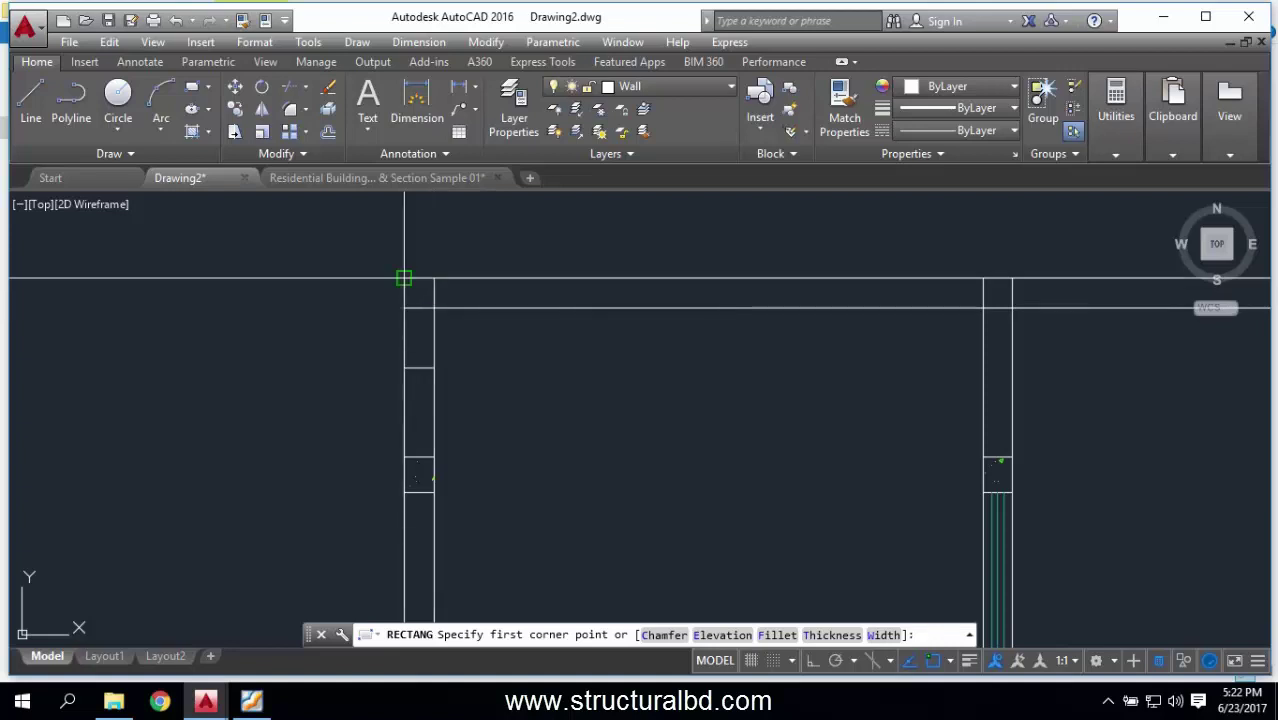
{"action": "left_click", "coordinate": [404, 279]}
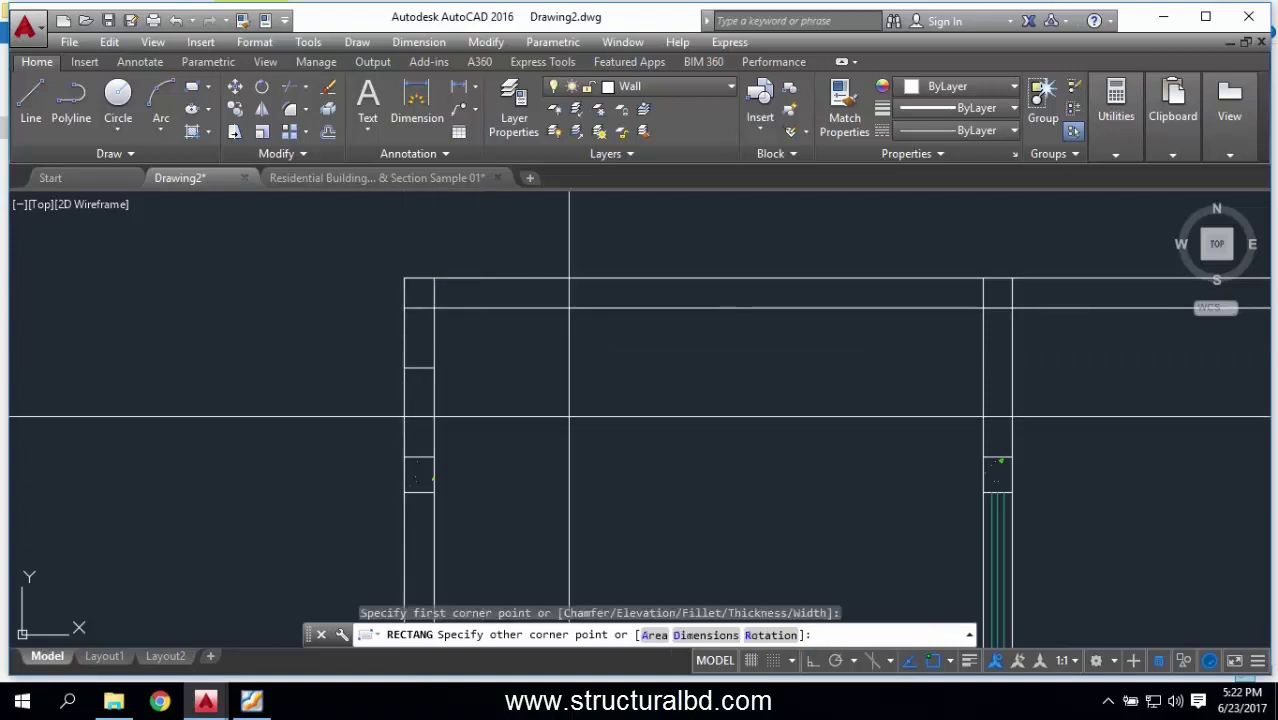
{"action": "type", "text": "@10,15"}
{"action": "key", "text": "Return"}
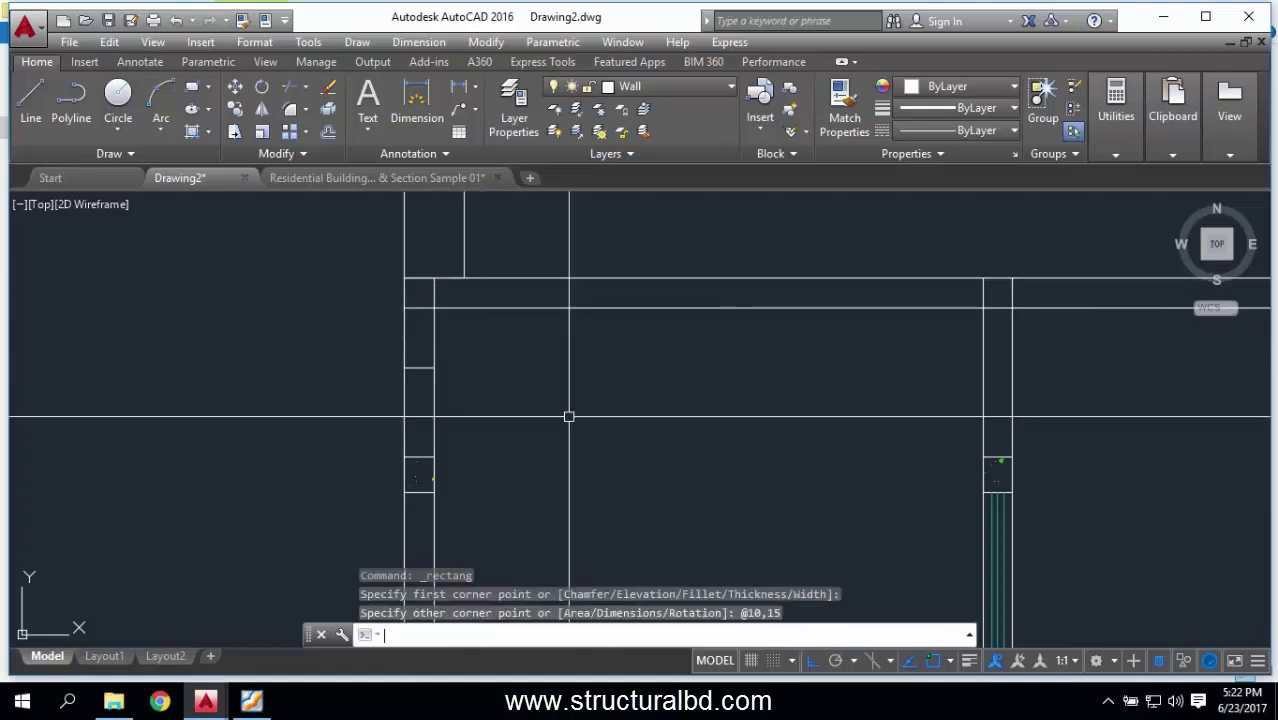
{"action": "middle_click_drag", "start_coordinate": [504, 356], "coordinate": [515, 460]}
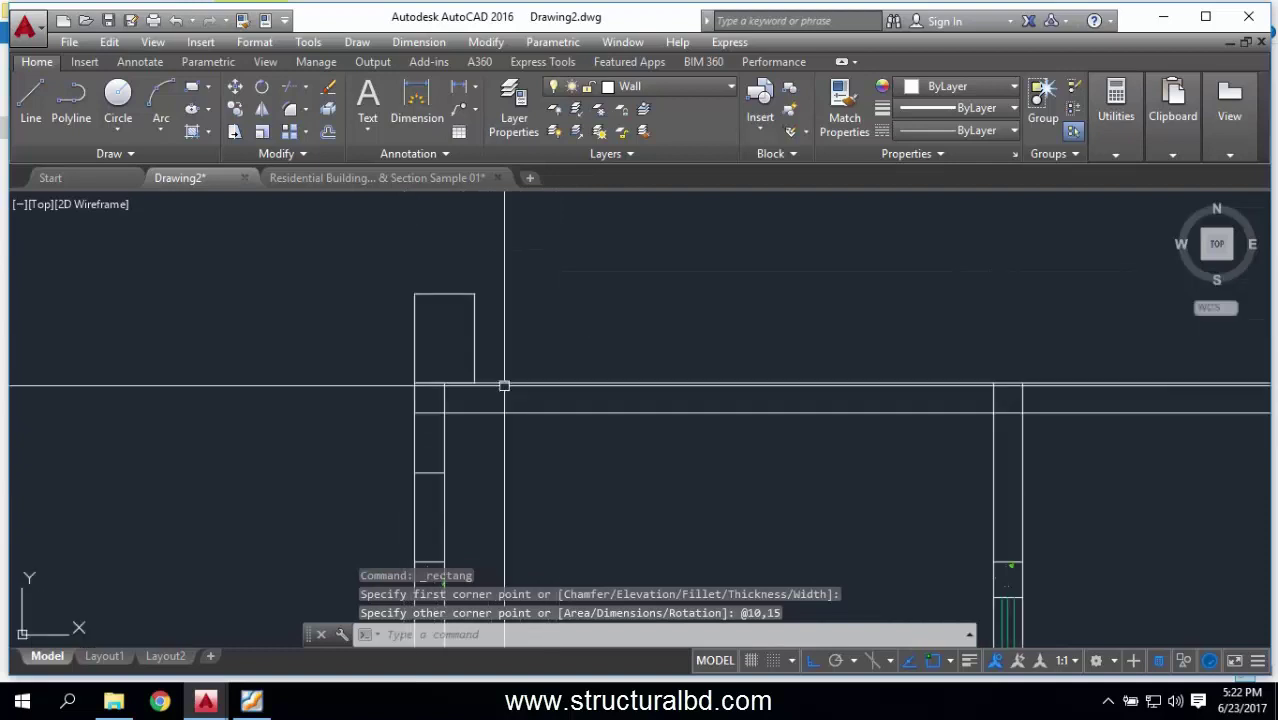
Step: Move the corner block down onto the left wall's top corner
{"action": "left_click", "coordinate": [414, 330]}
{"action": "left_click", "coordinate": [234, 86]}
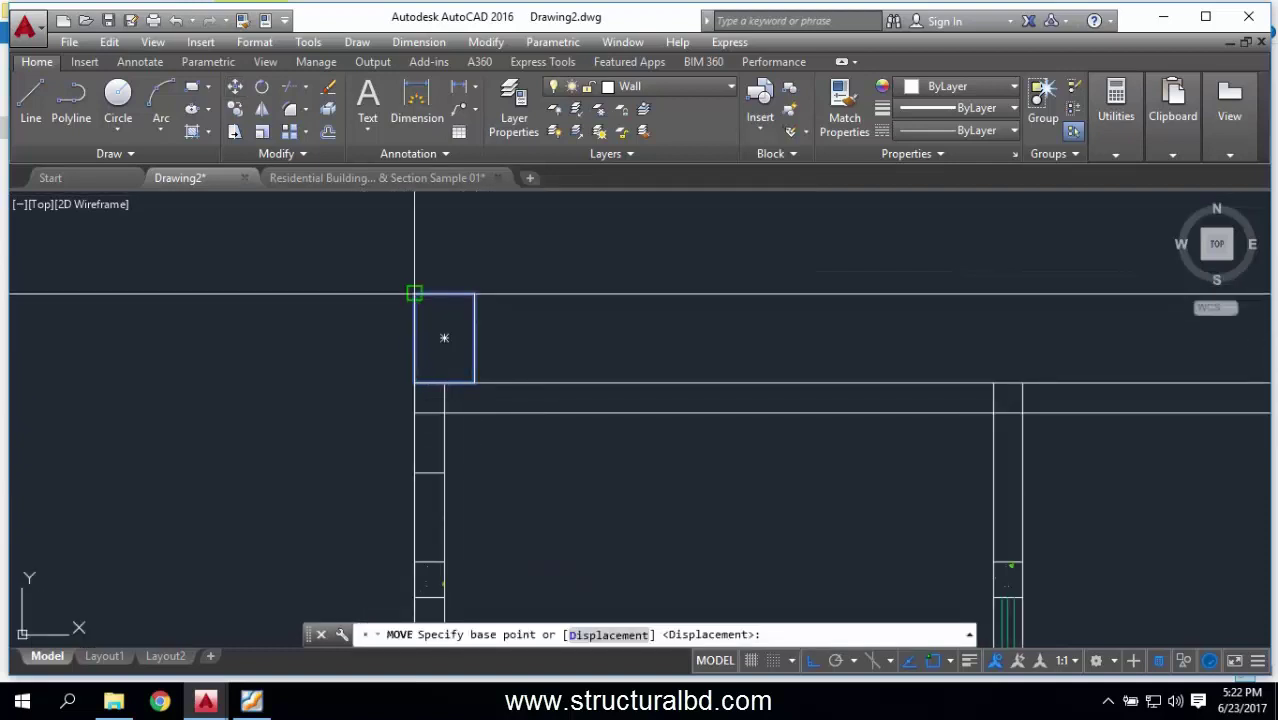
{"action": "left_click", "coordinate": [414, 293]}
{"action": "left_click", "coordinate": [414, 383]}
{"action": "key", "text": "Escape"}
Step: Copy the corner block to the right wall's corner
{"action": "left_click", "coordinate": [522, 509]}
{"action": "left_click", "coordinate": [466, 457]}
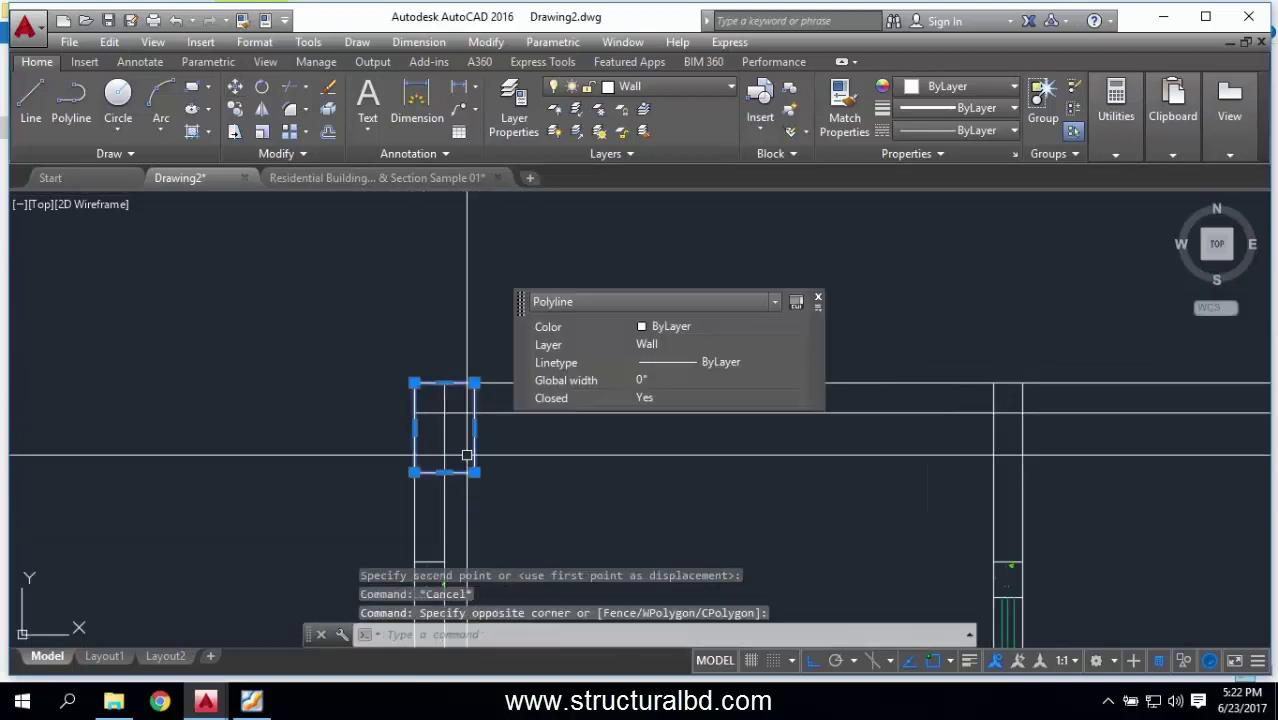
{"action": "left_click", "coordinate": [234, 109]}
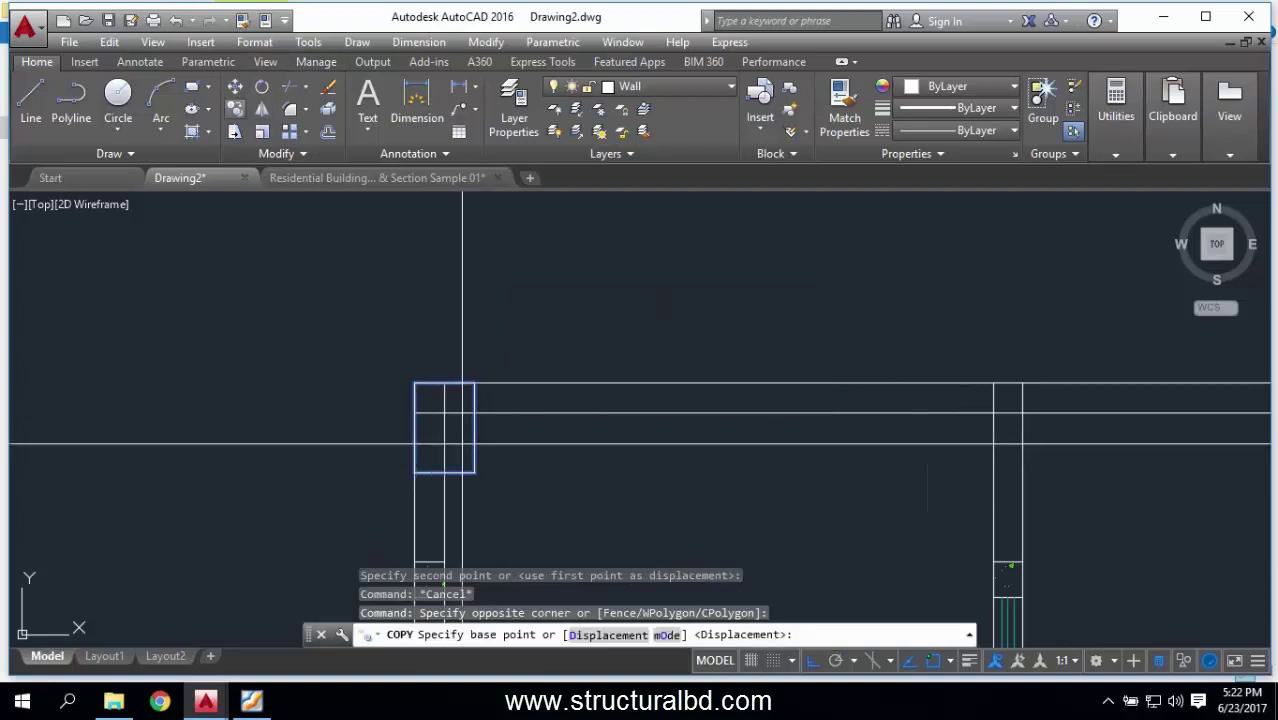
{"action": "left_click", "coordinate": [477, 383]}
{"action": "scroll", "coordinate": [887, 362], "scroll_direction": "down", "scroll_amount": 3}
{"action": "scroll", "coordinate": [978, 351], "scroll_direction": "up", "scroll_amount": 4}
{"action": "left_click", "coordinate": [970, 351]}
{"action": "key", "text": "Escape"}
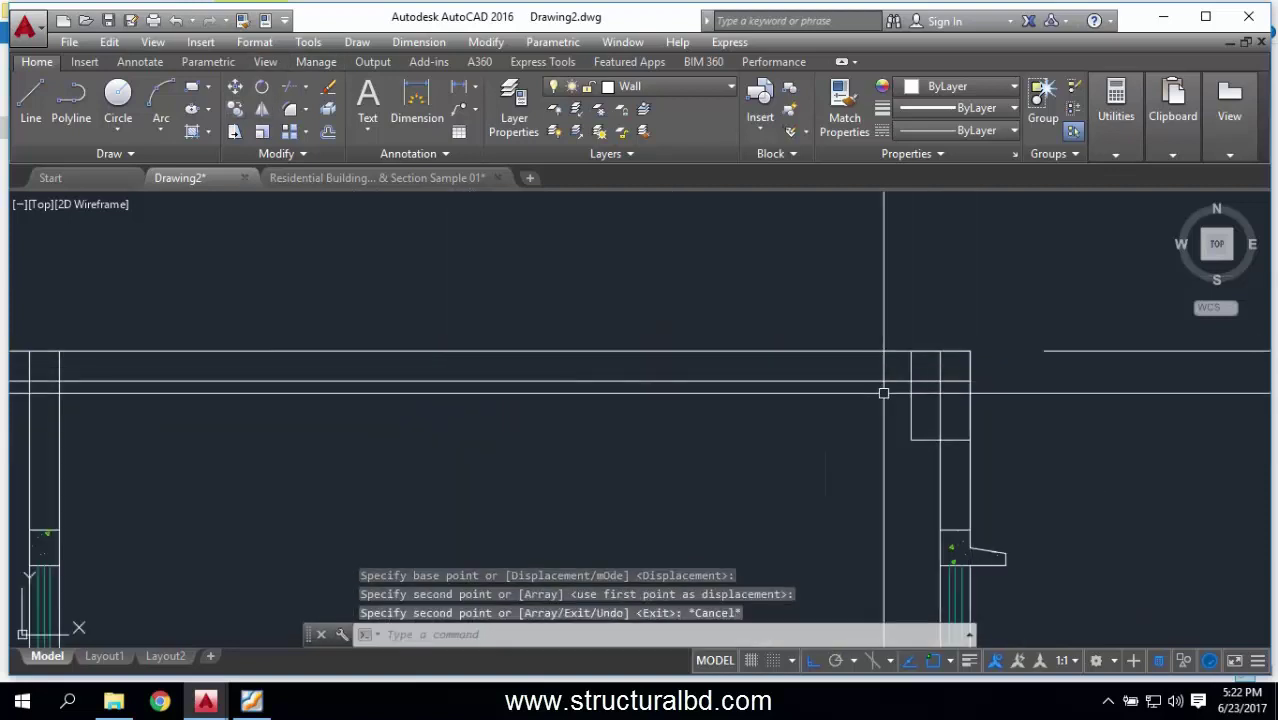
{"action": "key", "text": "Escape"}
{"action": "key", "text": "Escape"}
Step: Trim the wall lines running inside the left and right corner blocks
{"action": "type", "text": "tr"}
{"action": "key", "text": "Return"}
{"action": "key", "text": "Return"}
{"action": "scroll", "coordinate": [950, 395], "scroll_direction": "up", "scroll_amount": 2}
{"action": "left_click", "coordinate": [919, 351]}
{"action": "scroll", "coordinate": [919, 351], "scroll_direction": "down", "scroll_amount": 3}
{"action": "scroll", "coordinate": [294, 391], "scroll_direction": "up", "scroll_amount": 3}
{"action": "left_click", "coordinate": [270, 380]}
{"action": "left_click", "coordinate": [213, 322]}
{"action": "left_click", "coordinate": [1190, 332]}
{"action": "left_click", "coordinate": [1124, 322]}
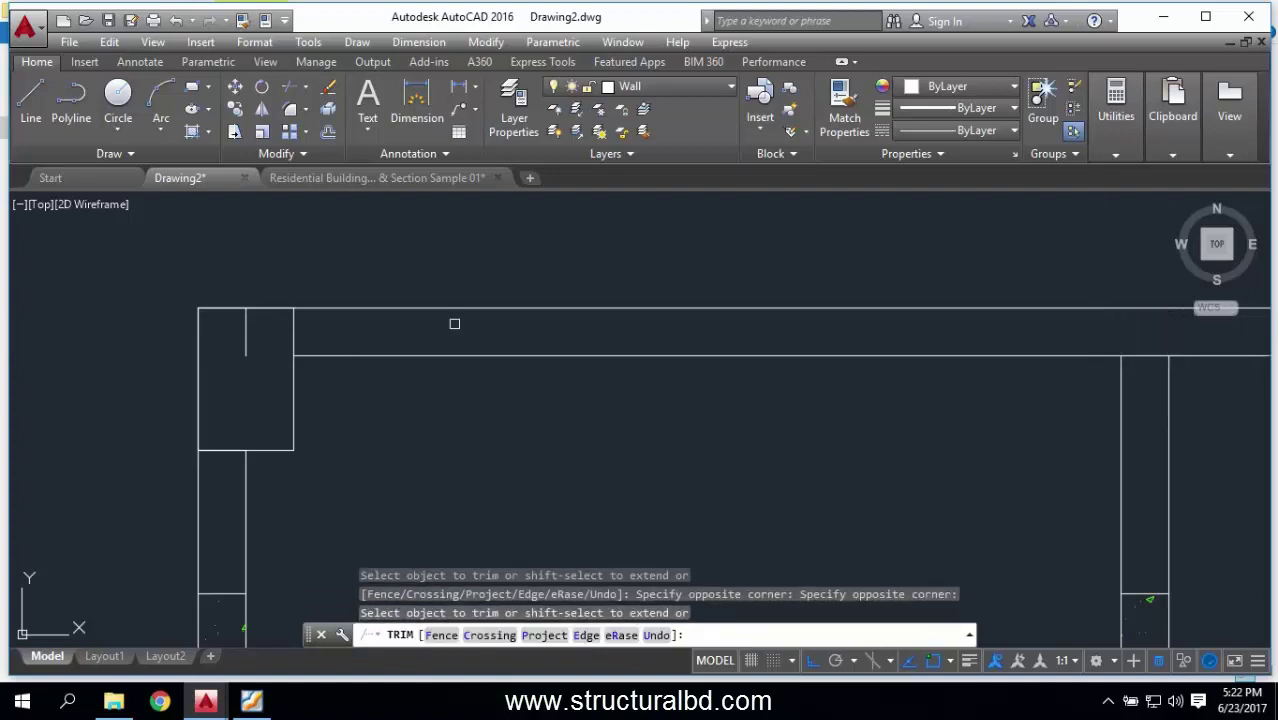
Step: Delete the leftover short wall lines at both column blocks
{"action": "left_click", "coordinate": [252, 350]}
{"action": "left_click", "coordinate": [244, 336]}
{"action": "key", "text": "Delete"}
{"action": "middle_click_drag", "start_coordinate": [294, 359], "coordinate": [945, 373]}
{"action": "scroll", "coordinate": [945, 373], "scroll_direction": "up", "scroll_amount": 4}
{"action": "left_click", "coordinate": [880, 350]}
{"action": "left_click", "coordinate": [902, 405]}
{"action": "key", "text": "Delete"}
Step: Run another trim pass, exit it, and recentre the whole section
{"action": "type", "text": "TR"}
{"action": "key", "text": "Return"}
{"action": "key", "text": "Return"}
{"action": "scroll", "coordinate": [876, 365], "scroll_direction": "down", "scroll_amount": 6}
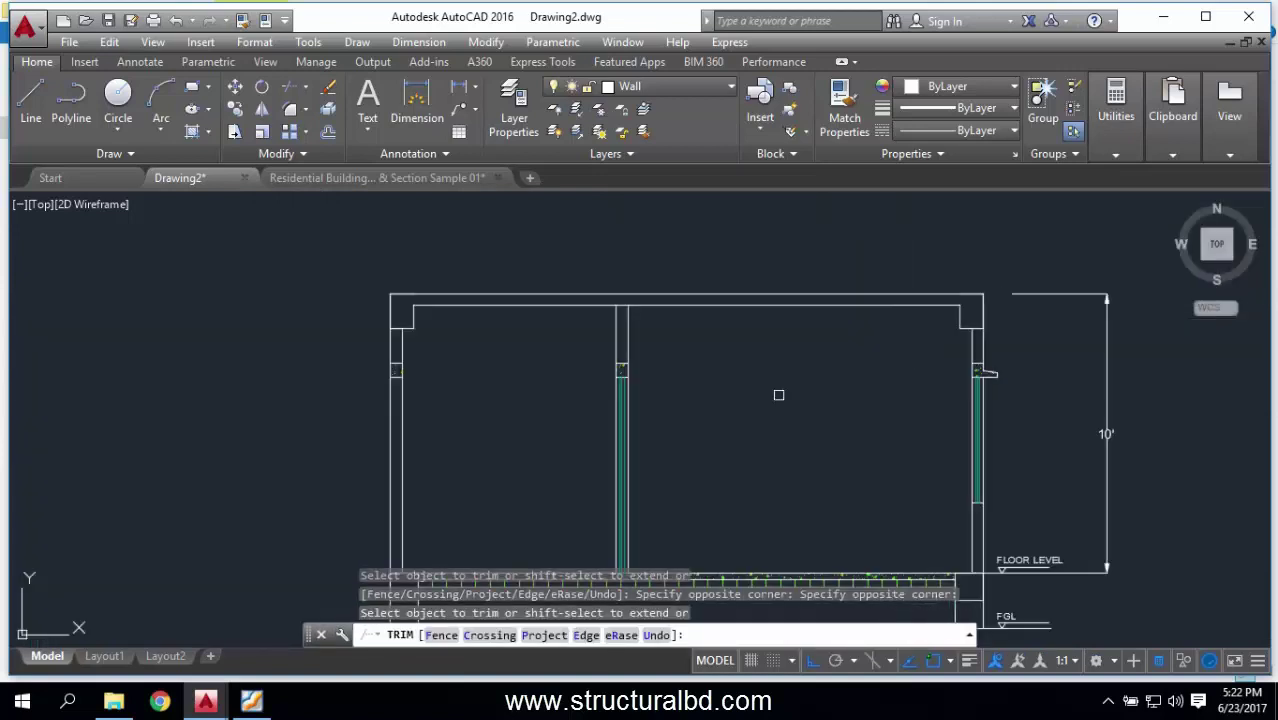
{"action": "right_click", "coordinate": [733, 382]}
{"action": "left_click", "coordinate": [760, 392]}
{"action": "middle_click_drag", "start_coordinate": [683, 366], "coordinate": [703, 377]}
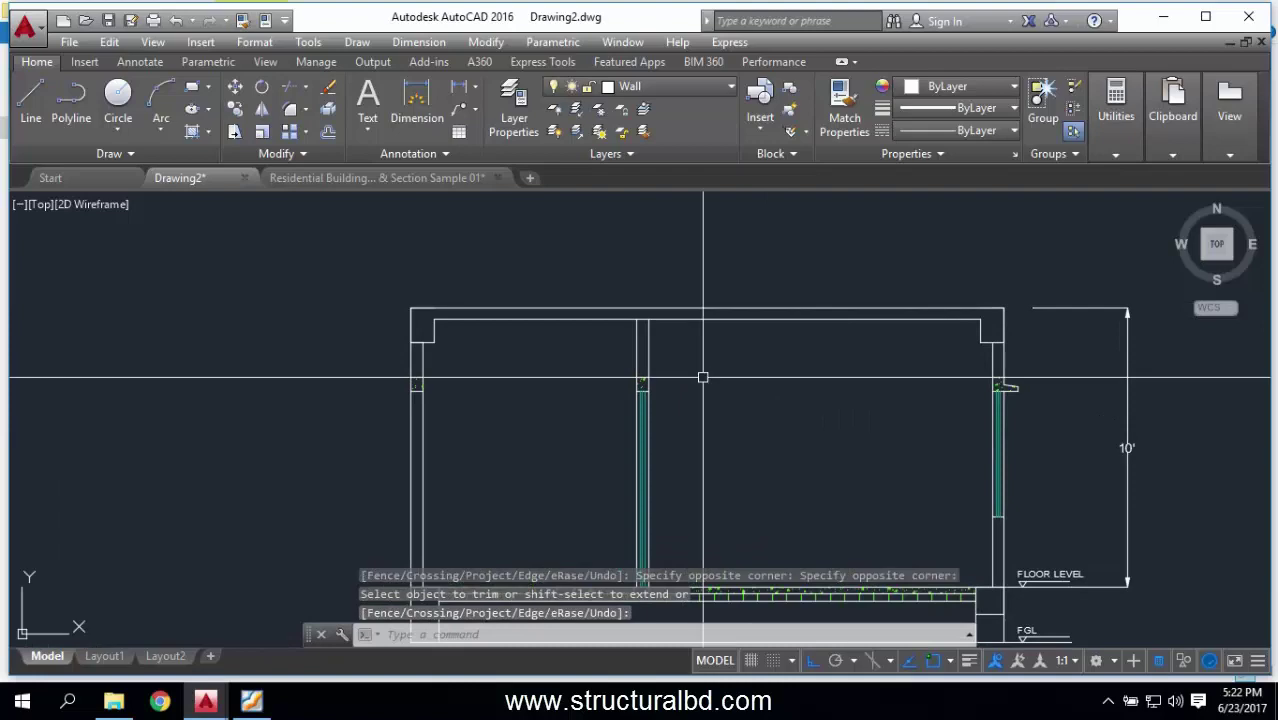
Step: Hatch the inside of the roof slab with HATCH
{"action": "type", "text": "H"}
{"action": "key", "text": "Return"}
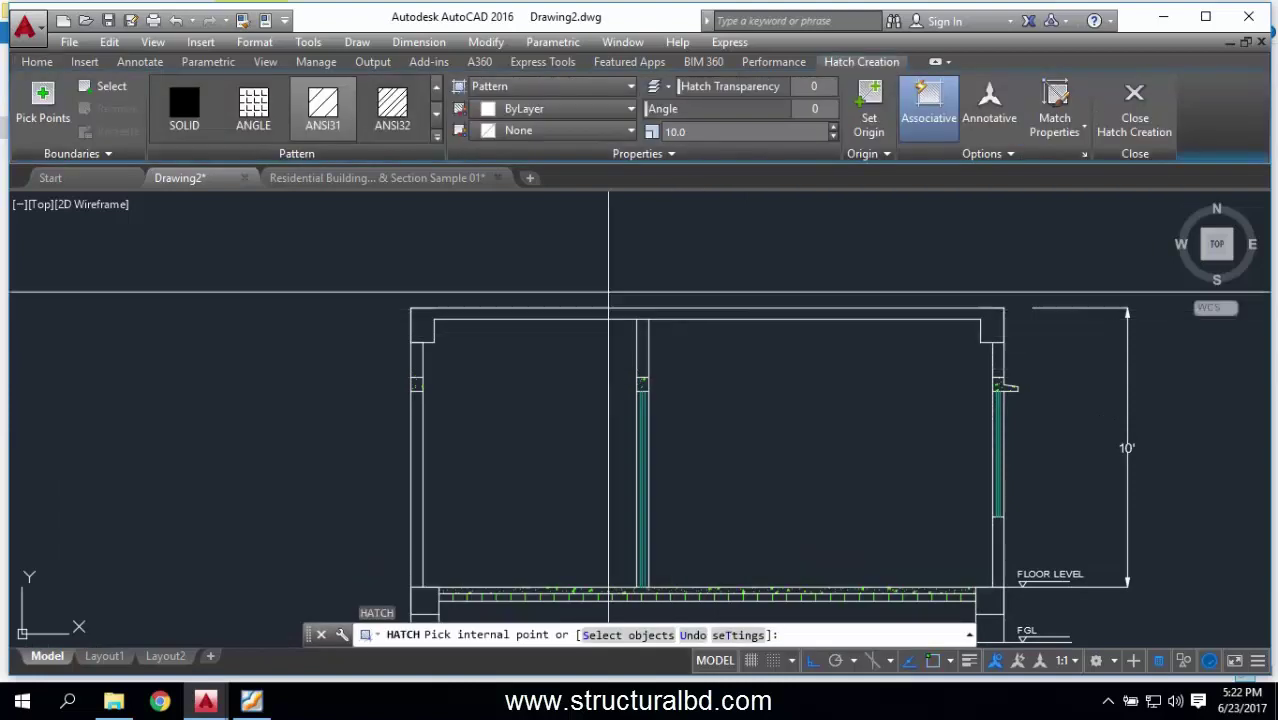
{"action": "left_click", "coordinate": [556, 337]}
{"action": "key", "text": "Escape"}
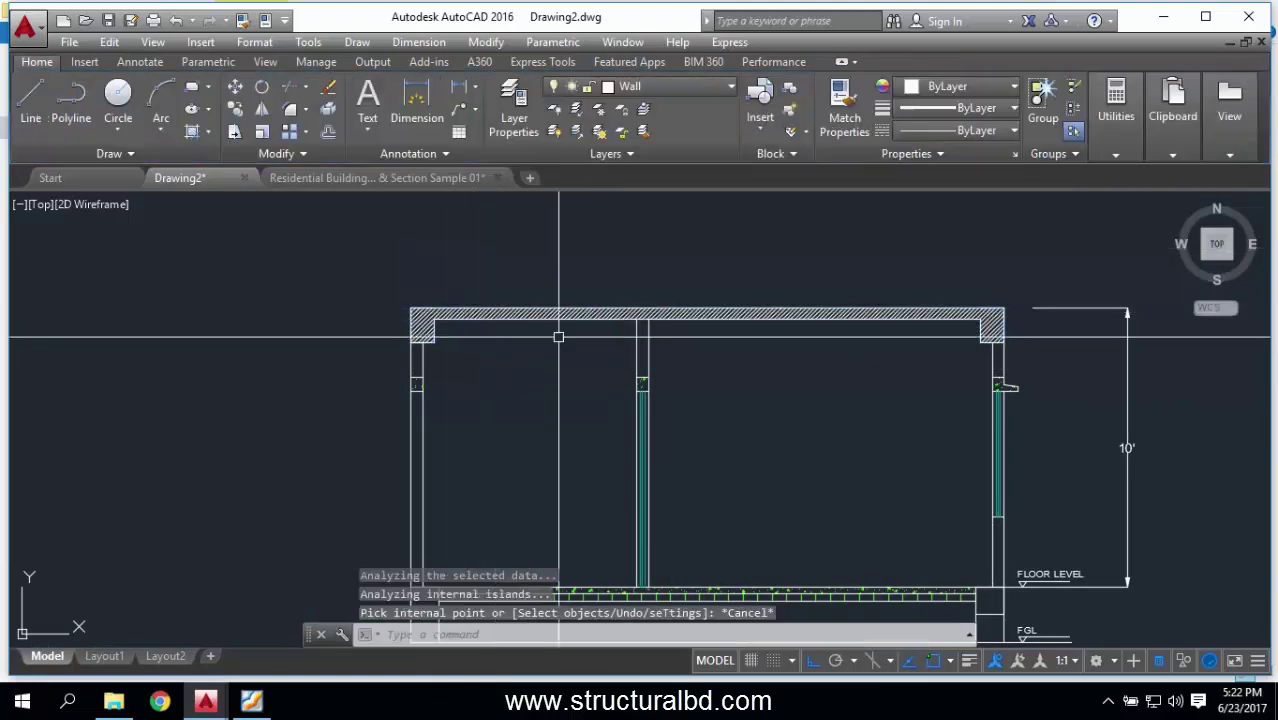
{"action": "middle_click_drag", "start_coordinate": [1044, 370], "coordinate": [884, 370]}
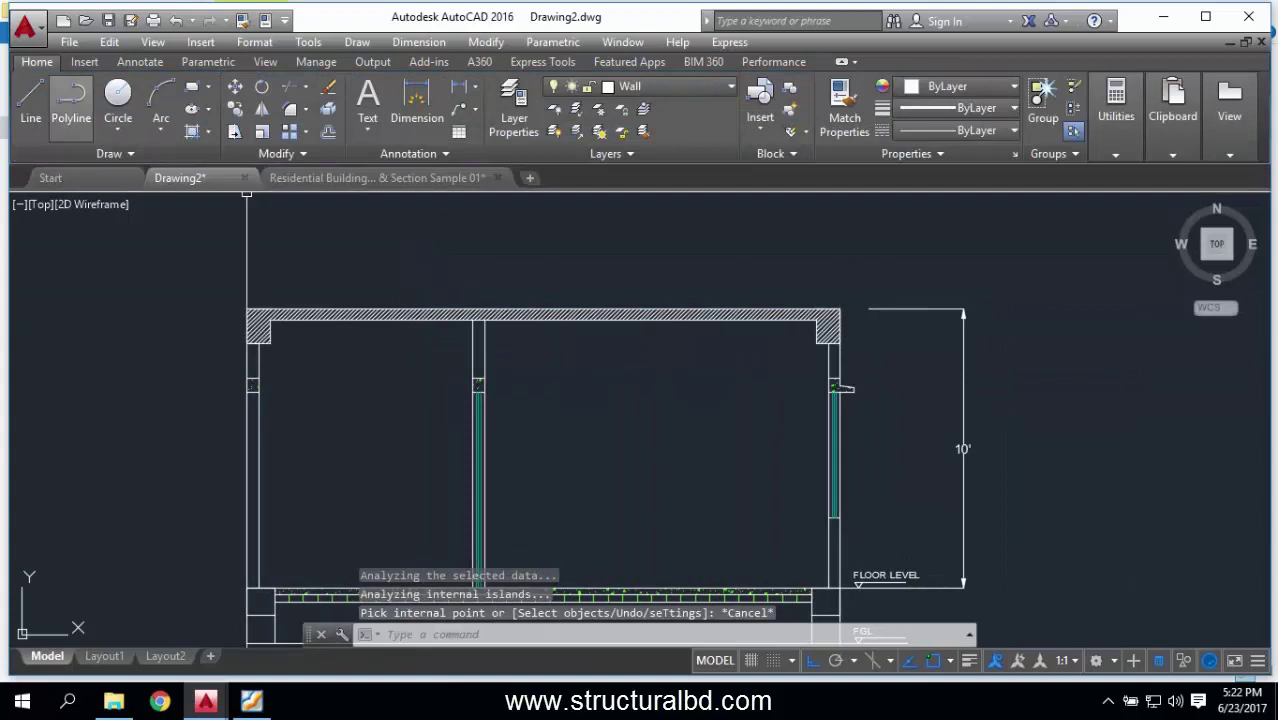
Step: Start a polyline, switch to a line, and cancel both without drawing
{"action": "left_click", "coordinate": [71, 100]}
{"action": "left_click", "coordinate": [31, 100]}
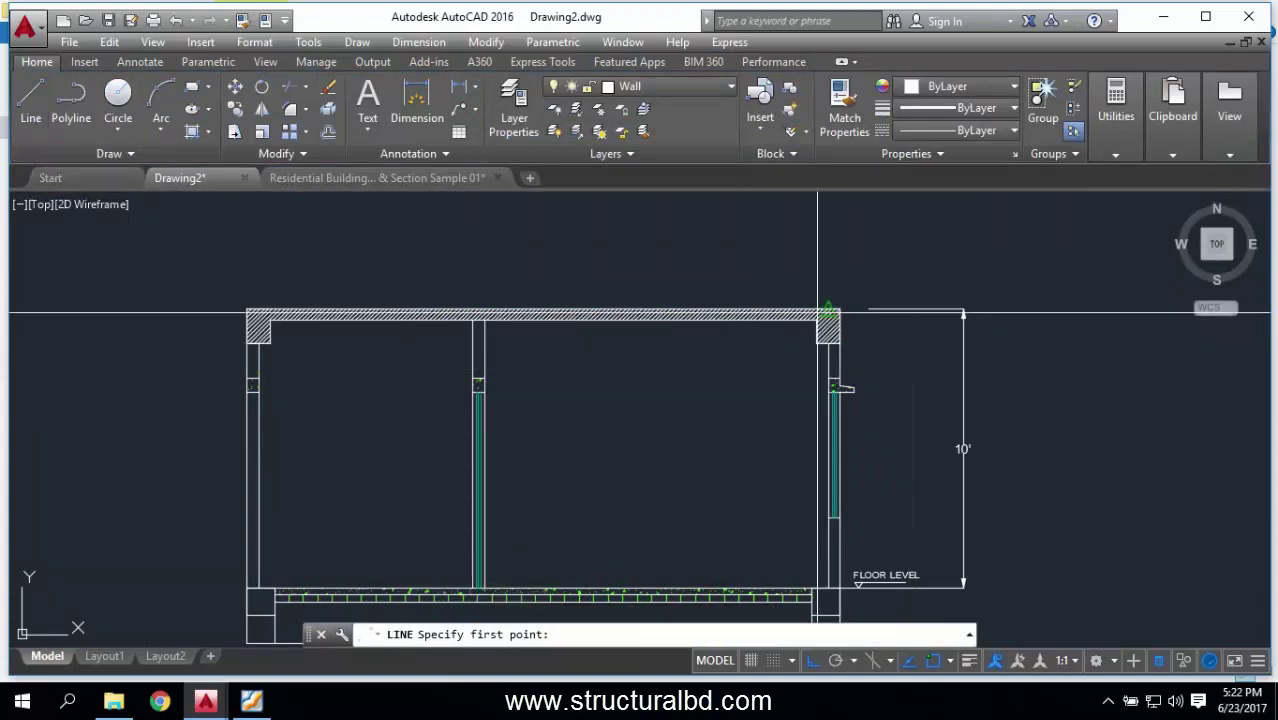
{"action": "scroll", "coordinate": [818, 313], "scroll_direction": "up", "scroll_amount": 5}
{"action": "scroll", "coordinate": [976, 323], "scroll_direction": "down", "scroll_amount": 7}
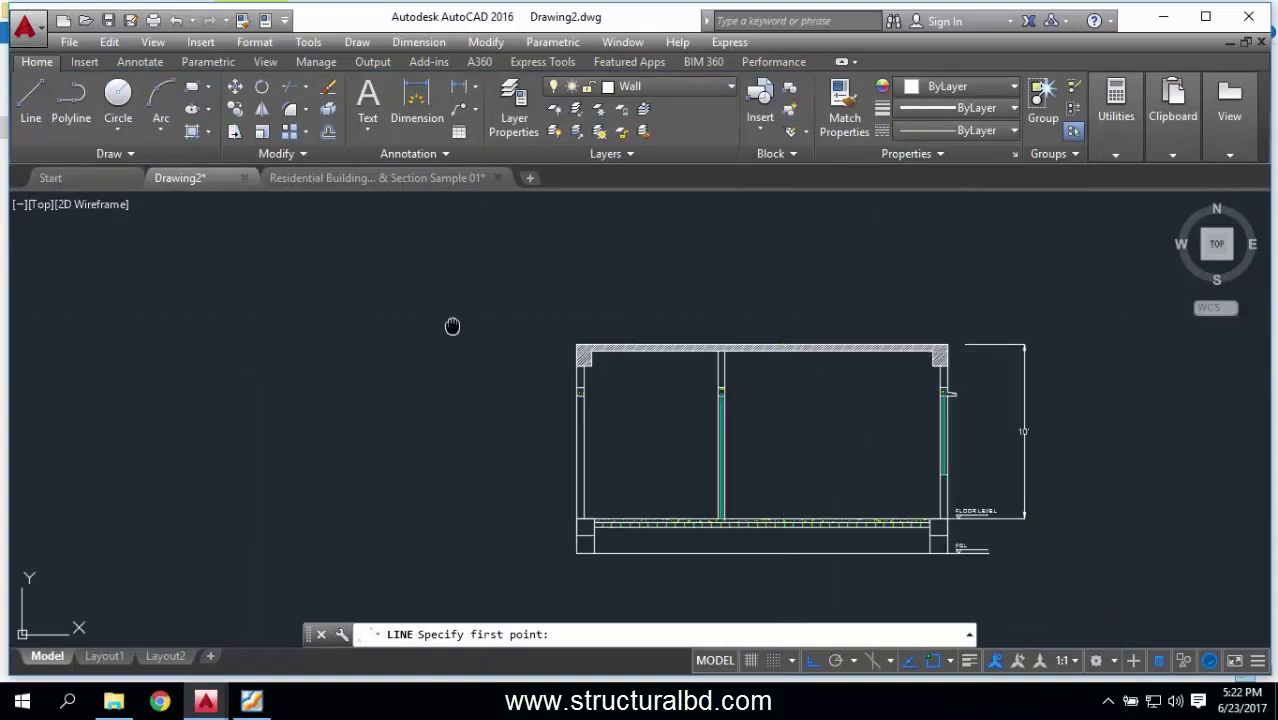
{"action": "scroll", "coordinate": [470, 350], "scroll_direction": "up", "scroll_amount": 3}
{"action": "key", "text": "Escape"}
{"action": "middle_click_drag", "start_coordinate": [866, 338], "coordinate": [644, 323]}
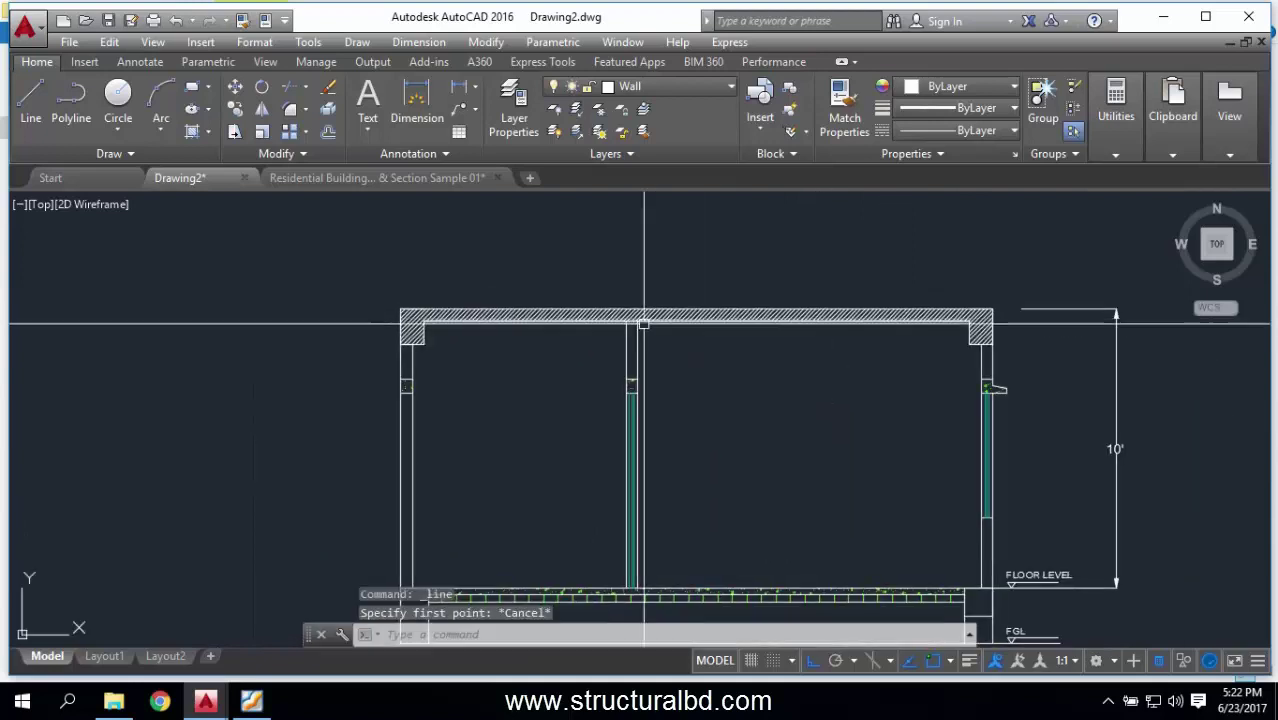
{"action": "key", "text": "Escape"}
{"action": "key", "text": "Escape"}
{"action": "key", "text": "Escape"}
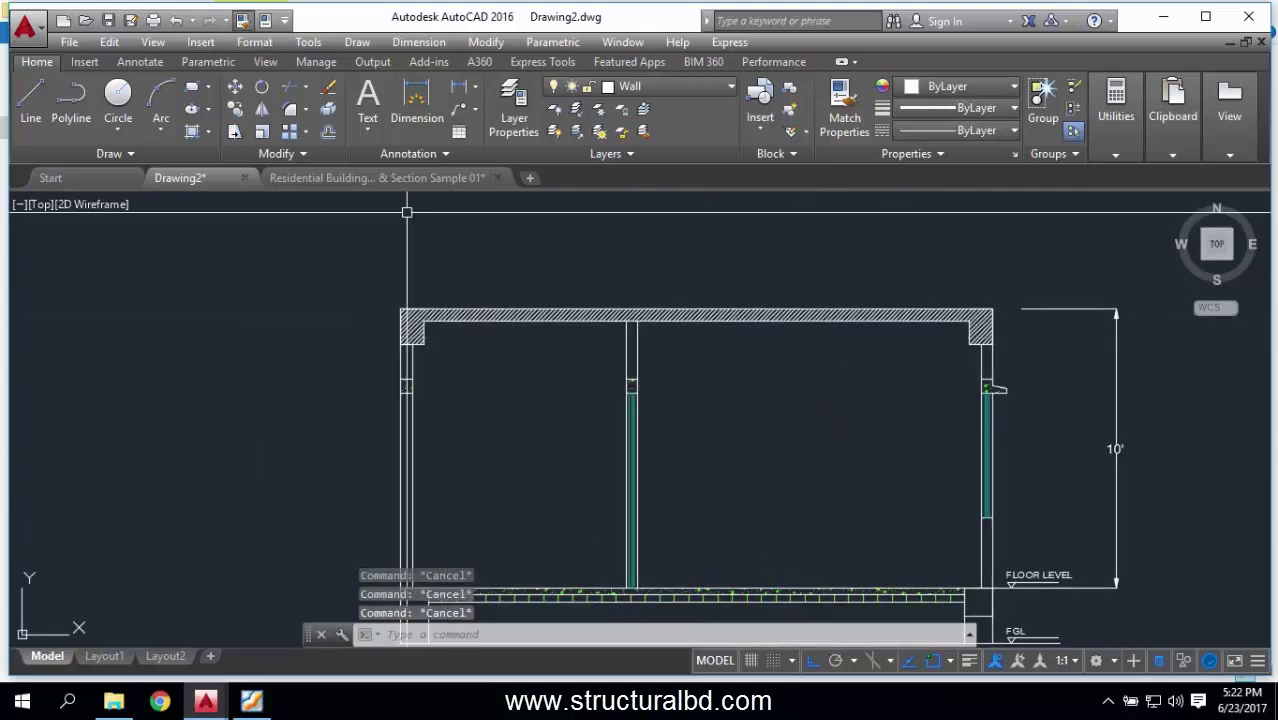
Step: Match the lintel's green concrete hatch onto the roof slab hatch
{"action": "left_click", "coordinate": [844, 100]}
{"action": "scroll", "coordinate": [860, 390], "scroll_direction": "up", "scroll_amount": 8}
{"action": "left_click", "coordinate": [853, 392]}
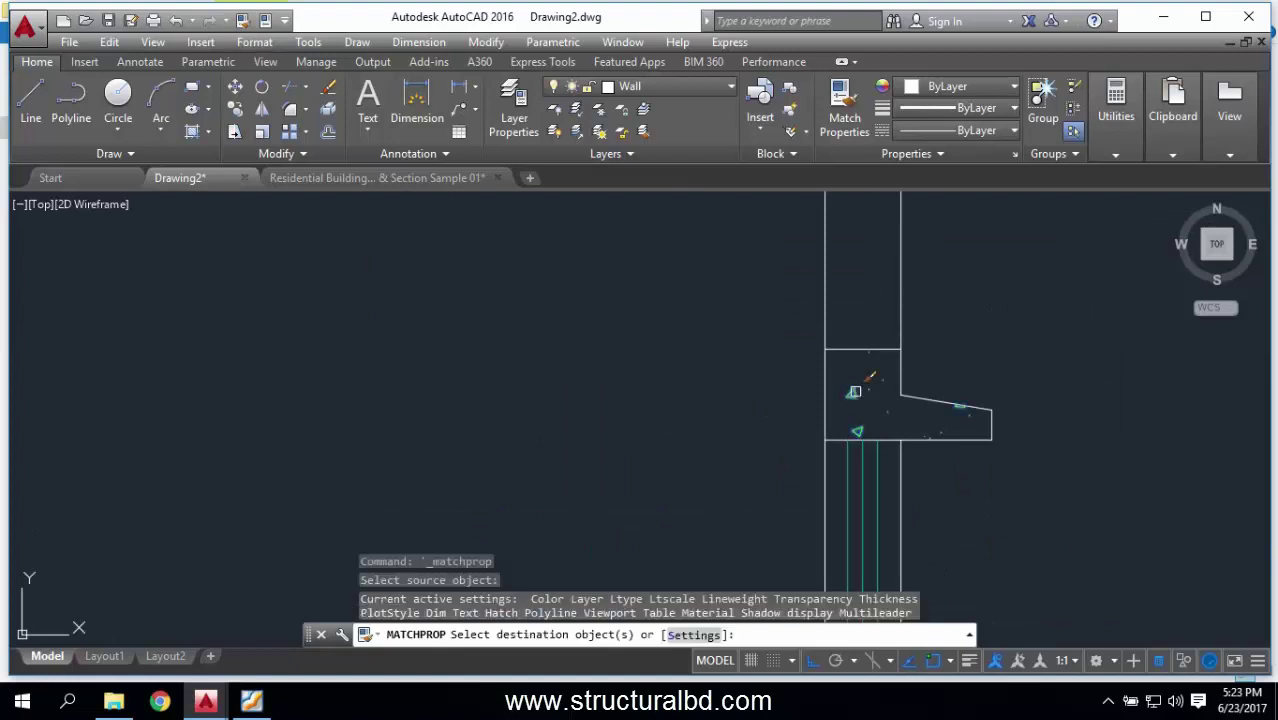
{"action": "scroll", "coordinate": [853, 392], "scroll_direction": "down", "scroll_amount": 4}
{"action": "left_click", "coordinate": [905, 250]}
{"action": "scroll", "coordinate": [905, 252], "scroll_direction": "down", "scroll_amount": 3}
{"action": "right_click", "coordinate": [672, 230]}
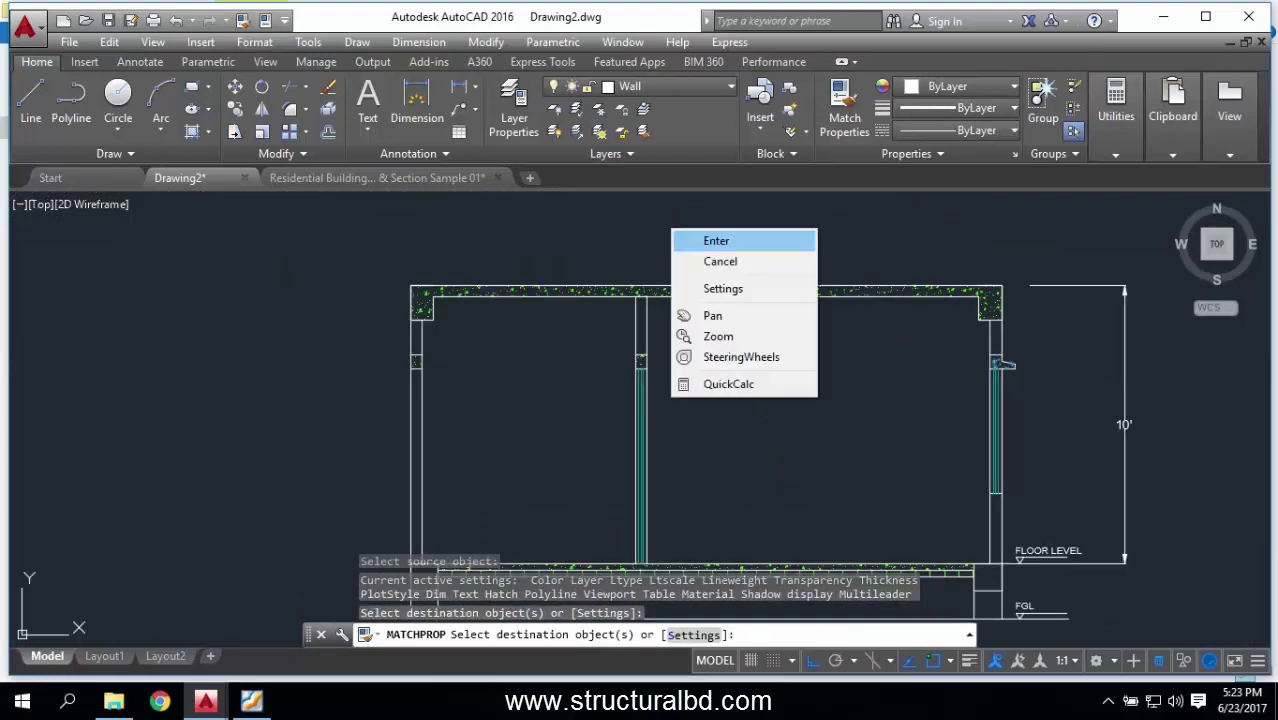
{"action": "left_click", "coordinate": [716, 241]}
{"action": "scroll", "coordinate": [660, 380], "scroll_direction": "down", "scroll_amount": 2}
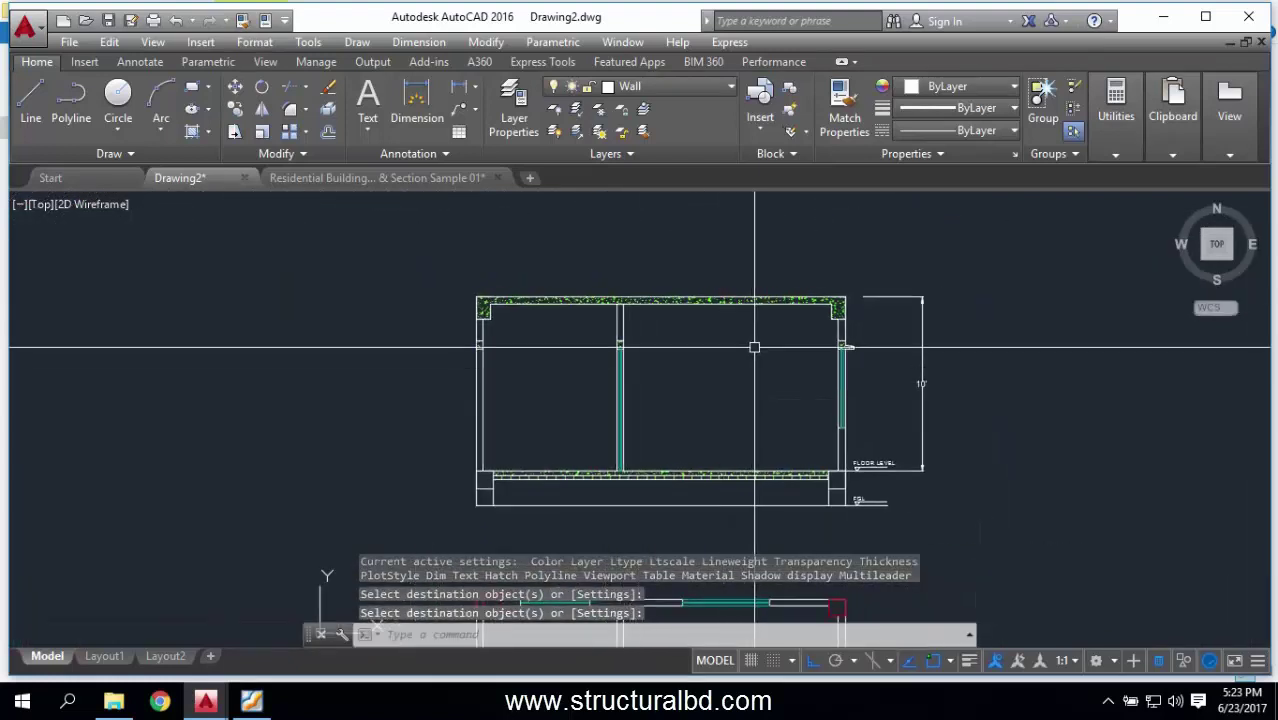
{"action": "left_click", "coordinate": [31, 104]}
{"action": "scroll", "coordinate": [503, 267], "scroll_direction": "up", "scroll_amount": 4}
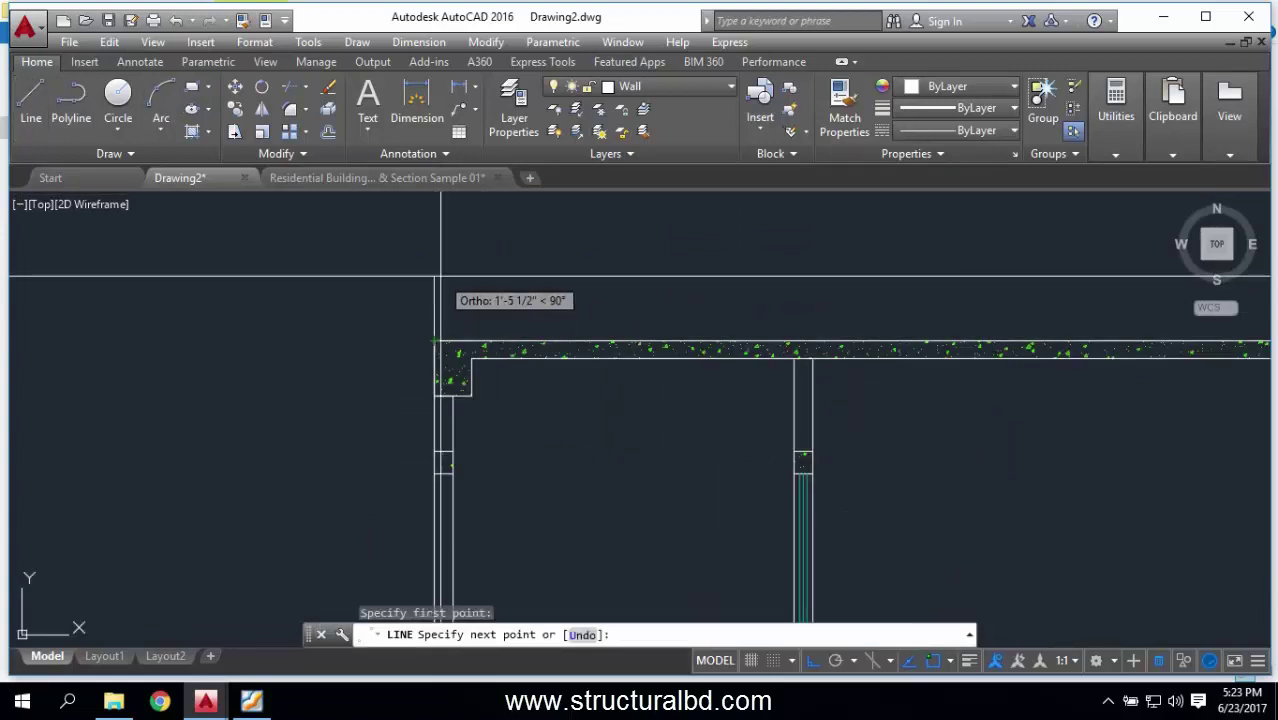
Step: Draw a line 30 units up from the roof slab's left corner
{"action": "type", "text": "30"}
{"action": "key", "text": "Return"}
{"action": "scroll", "coordinate": [436, 277], "scroll_direction": "down", "scroll_amount": 4}
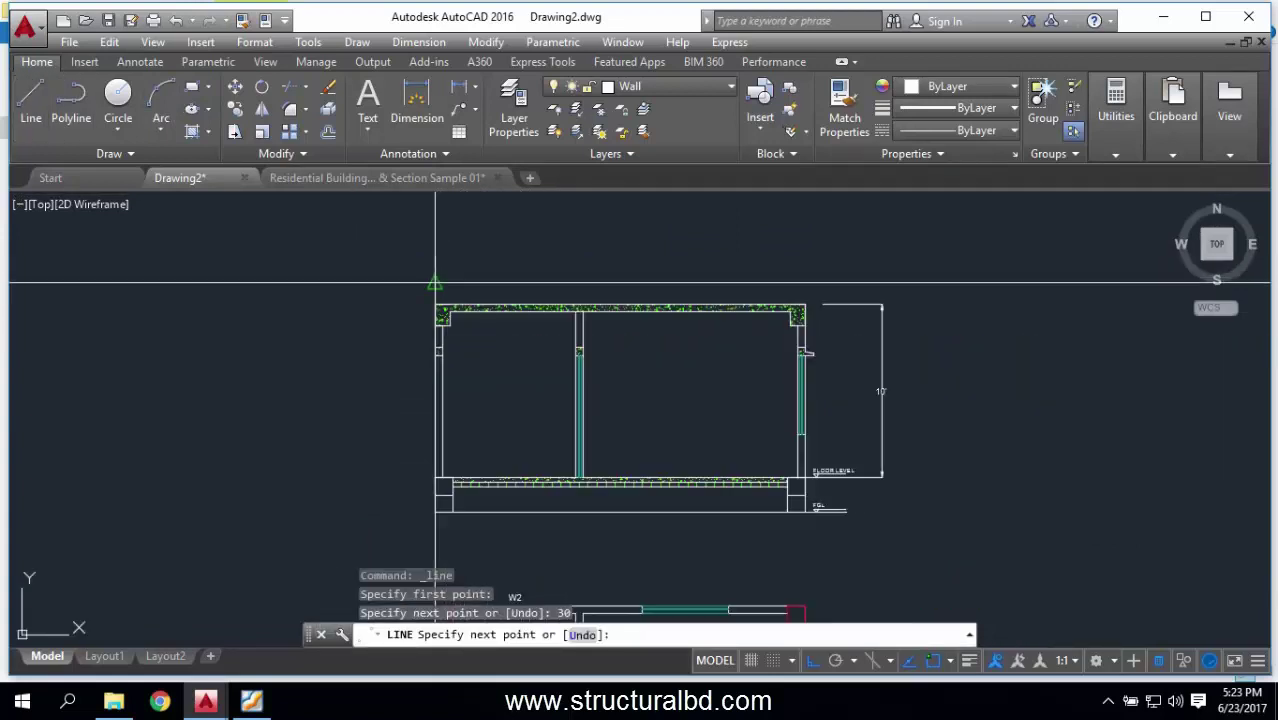
{"action": "scroll", "coordinate": [714, 283], "scroll_direction": "up", "scroll_amount": 3}
{"action": "key", "text": "Escape"}
Step: Draw the right-side line from the slab's right corner up to the top edge
{"action": "key", "text": "Return"}
{"action": "left_click", "coordinate": [683, 350]}
{"action": "key", "text": "Escape"}
{"action": "left_click", "coordinate": [683, 237]}
{"action": "left_click", "coordinate": [707, 227]}
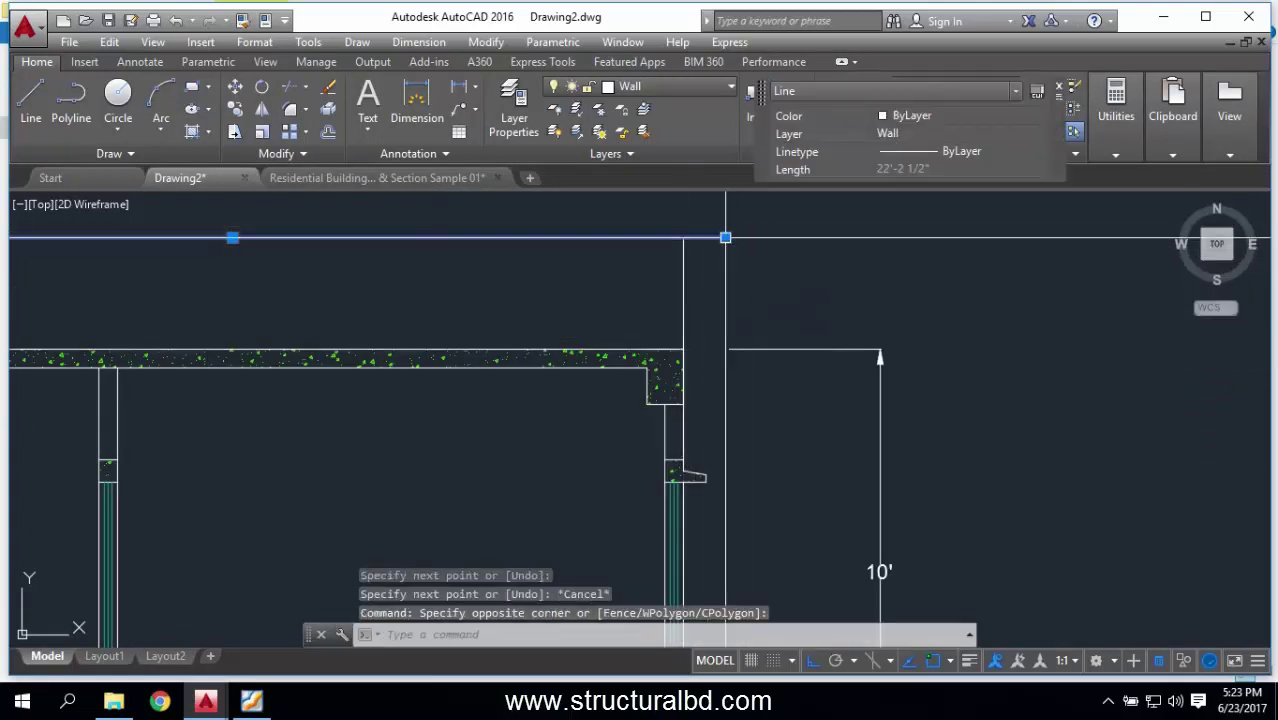
{"action": "left_click", "coordinate": [725, 237]}
{"action": "key", "text": "Escape"}
{"action": "key", "text": "Escape"}
{"action": "scroll", "coordinate": [645, 288], "scroll_direction": "down", "scroll_amount": 4}
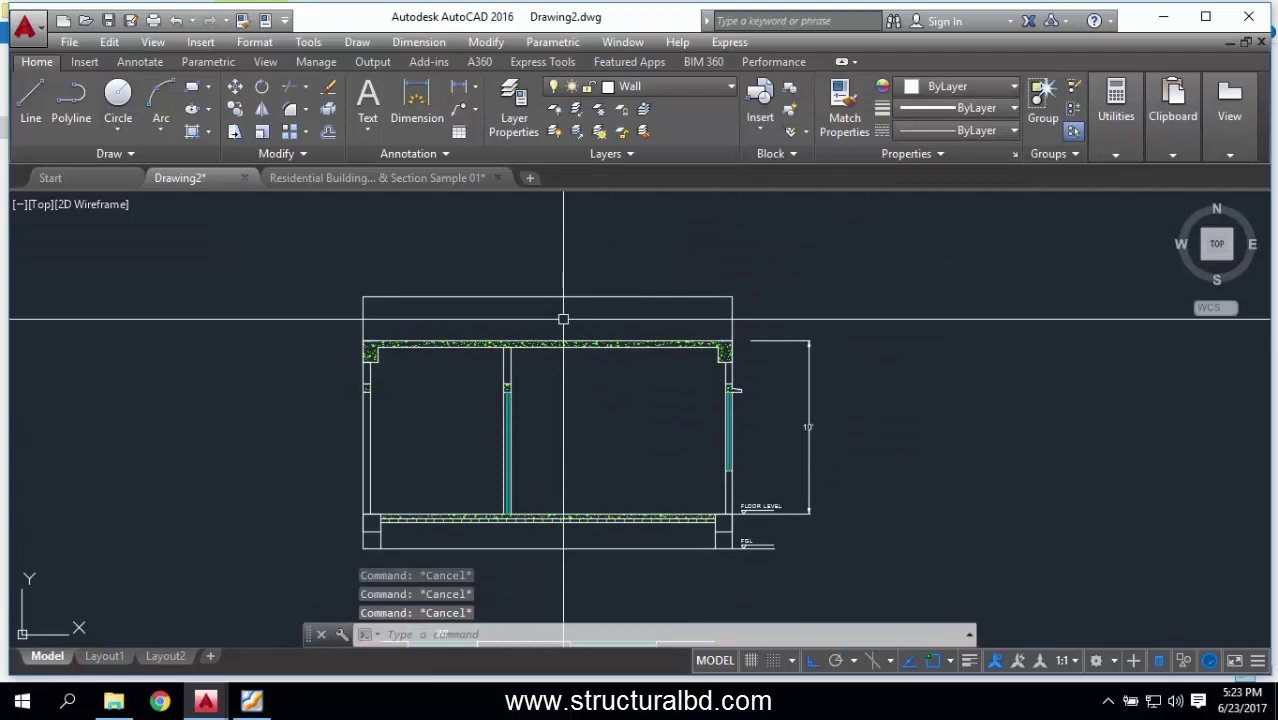
Step: Fill the 30-unit band above the slab with ANSI31 hatch and select it for editing
{"action": "type", "text": "h"}
{"action": "key", "text": "Return"}
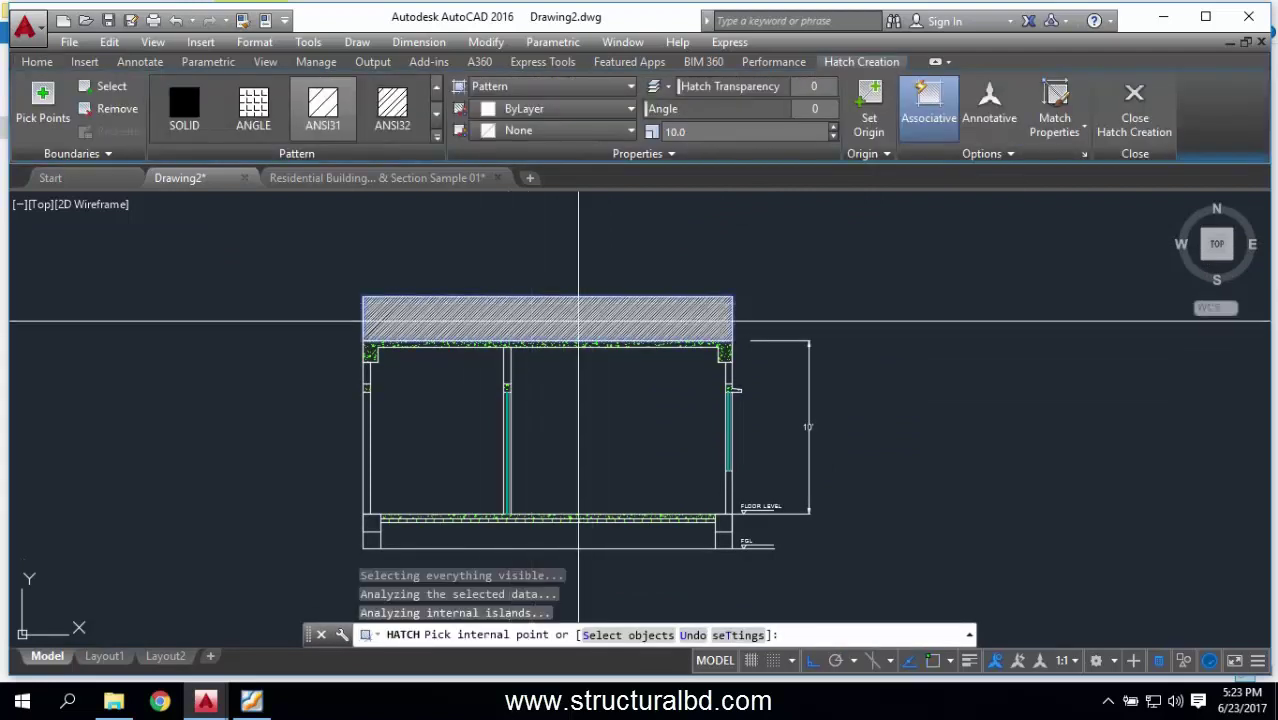
{"action": "left_click", "coordinate": [578, 320]}
{"action": "key", "text": "Escape"}
{"action": "left_click", "coordinate": [547, 318]}
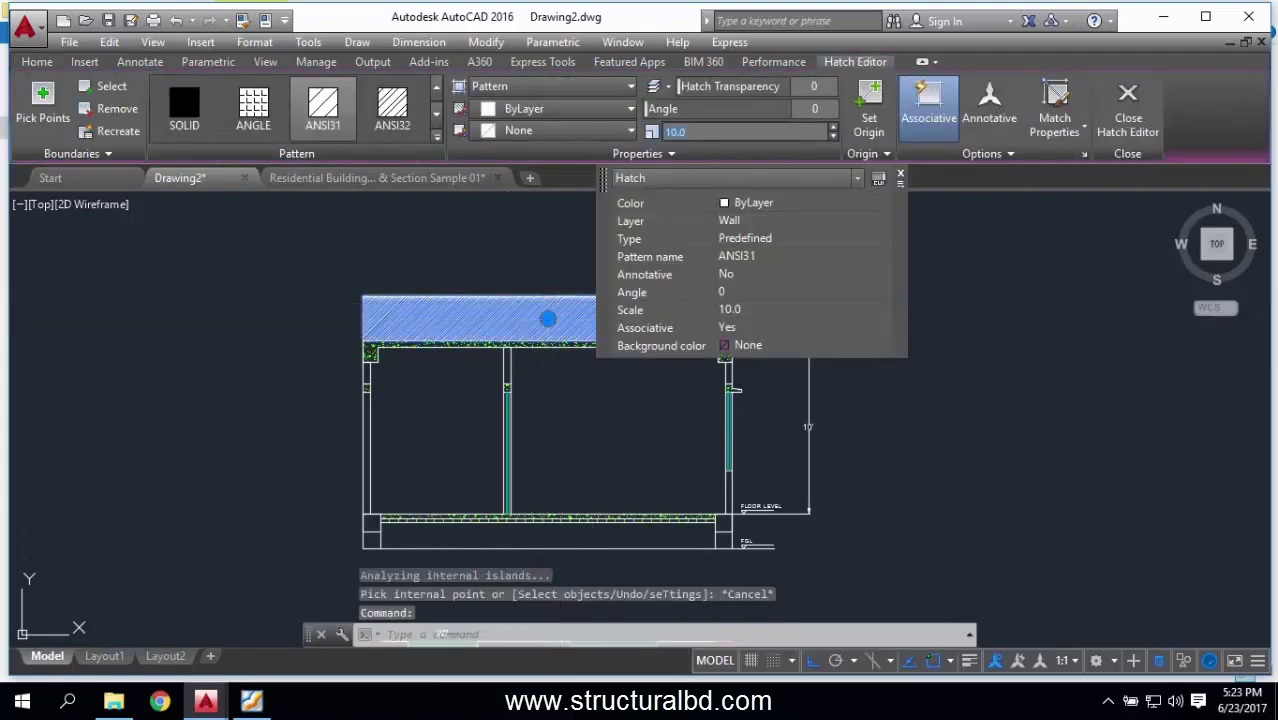
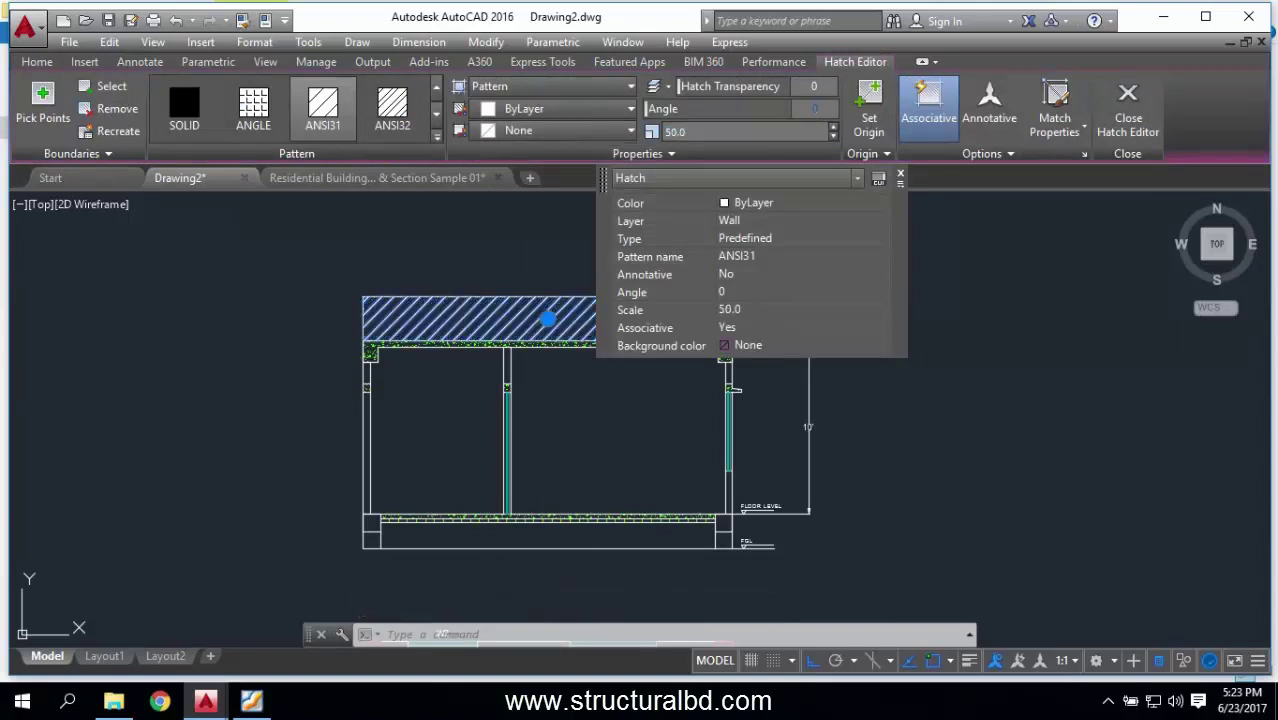
Step: Apply a 45° angle to the roof hatch and finish editing it
{"action": "key", "text": "Return"}
{"action": "key", "text": "Escape"}
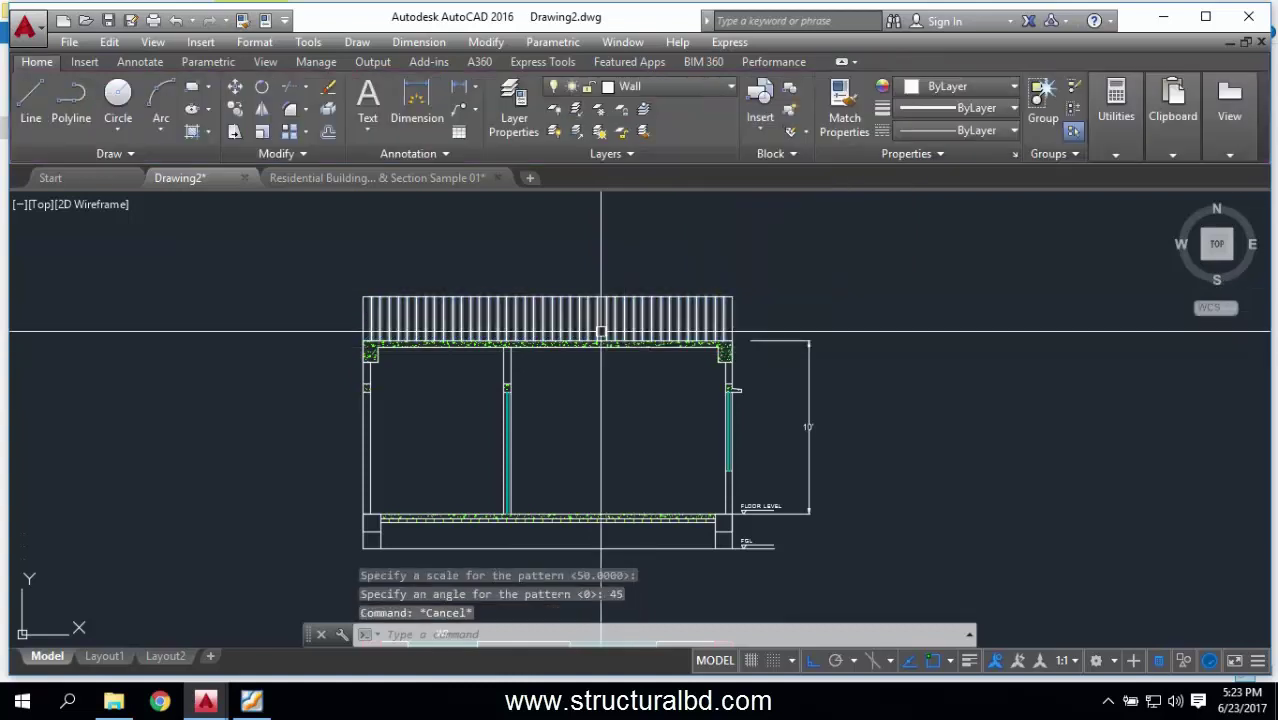
{"action": "scroll", "coordinate": [577, 326], "scroll_direction": "down", "scroll_amount": 2}
{"action": "scroll", "coordinate": [597, 398], "scroll_direction": "up", "scroll_amount": 2}
{"action": "scroll", "coordinate": [570, 365], "scroll_direction": "down", "scroll_amount": 2}
{"action": "scroll", "coordinate": [557, 300], "scroll_direction": "up", "scroll_amount": 2}
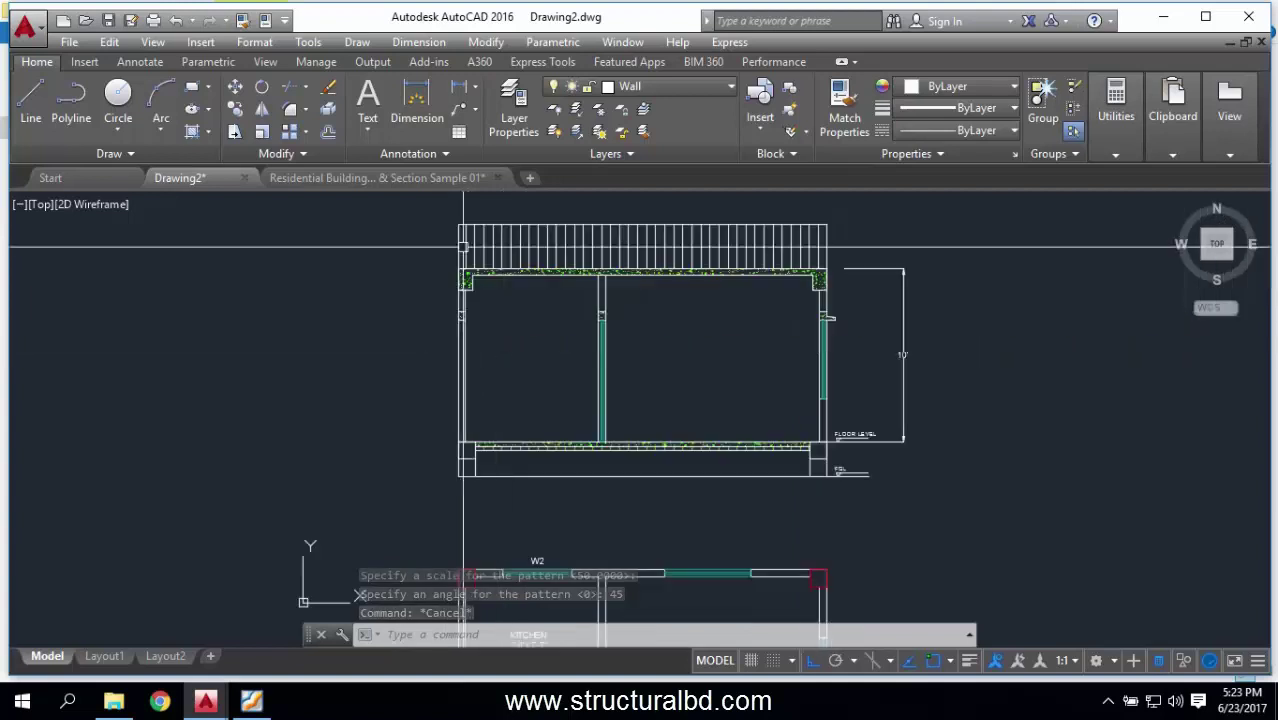
{"action": "scroll", "coordinate": [557, 300], "scroll_direction": "up", "scroll_amount": 3}
{"action": "scroll", "coordinate": [745, 291], "scroll_direction": "down", "scroll_amount": 2}
{"action": "scroll", "coordinate": [810, 280], "scroll_direction": "up", "scroll_amount": 4}
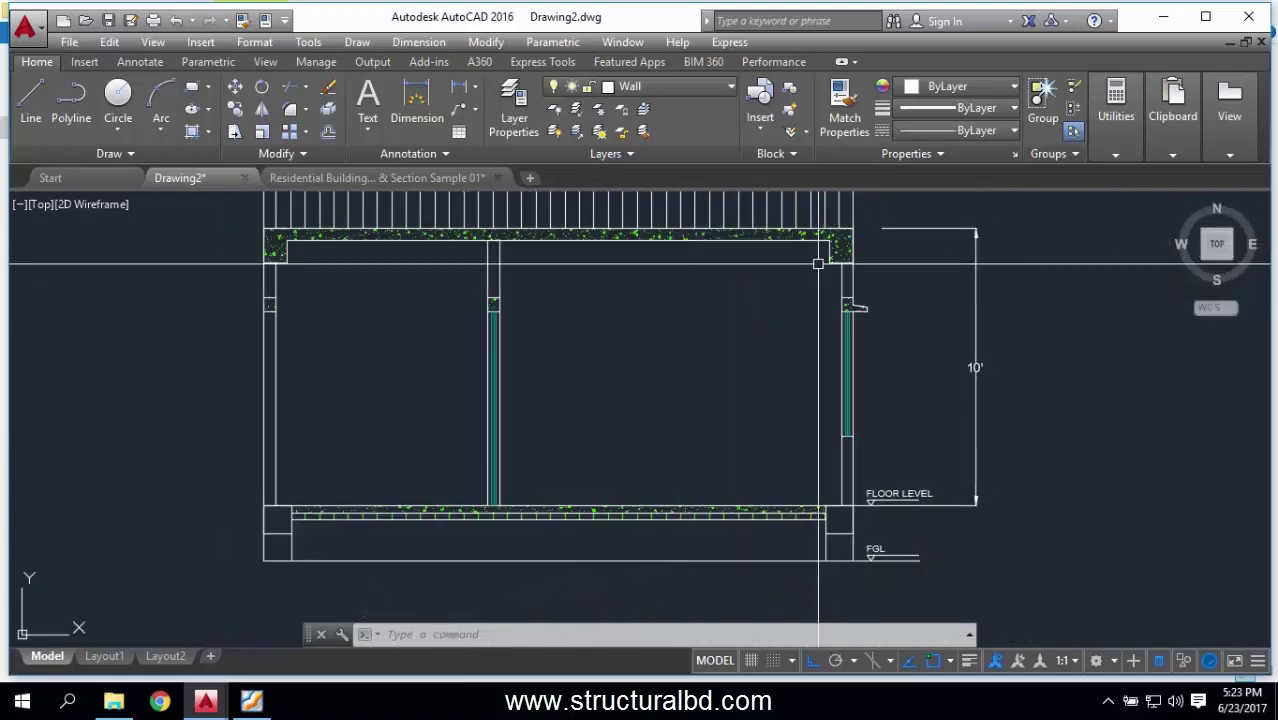
Step: Hatch the right wall's upper and lower voids and the footing block beside FGL
{"action": "type", "text": "h"}
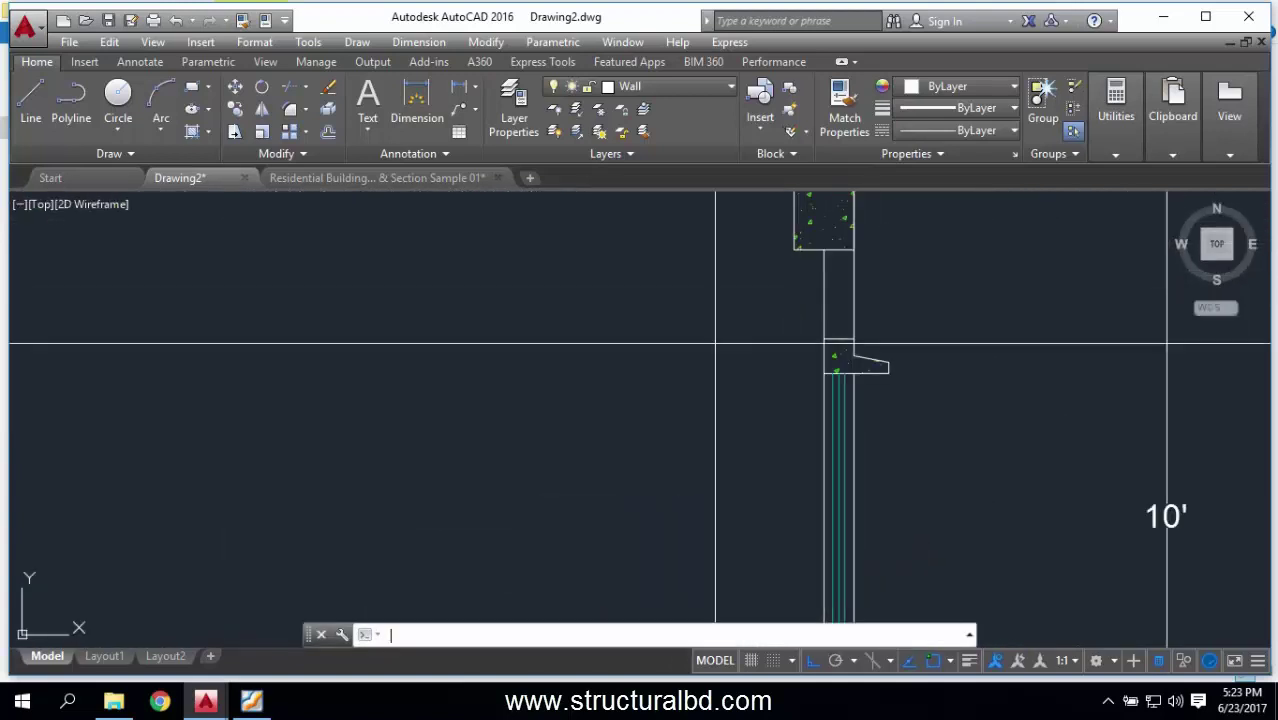
{"action": "key", "text": "Return"}
{"action": "left_click", "coordinate": [838, 270]}
{"action": "scroll", "coordinate": [828, 468], "scroll_direction": "down", "scroll_amount": 2}
{"action": "left_click", "coordinate": [826, 505]}
{"action": "scroll", "coordinate": [826, 505], "scroll_direction": "down", "scroll_amount": 3}
{"action": "scroll", "coordinate": [740, 336], "scroll_direction": "up", "scroll_amount": 3}
{"action": "scroll", "coordinate": [740, 305], "scroll_direction": "down", "scroll_amount": 2}
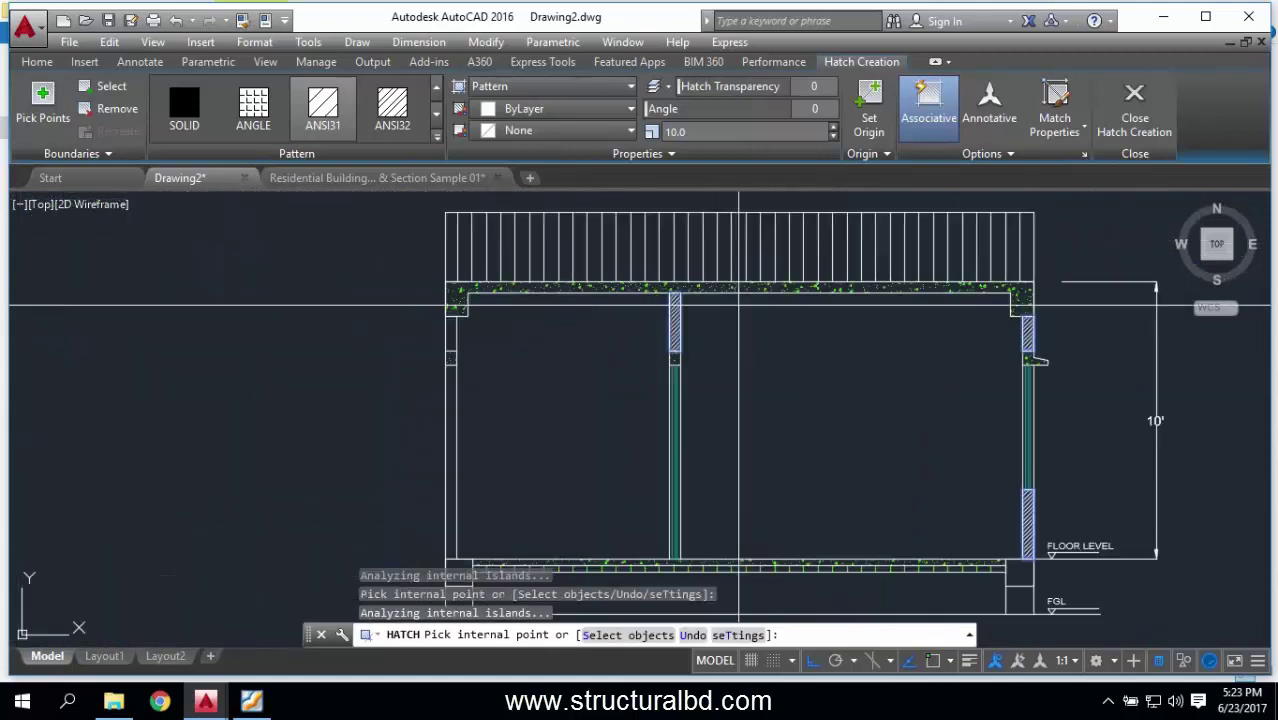
{"action": "scroll", "coordinate": [456, 356], "scroll_direction": "up", "scroll_amount": 2}
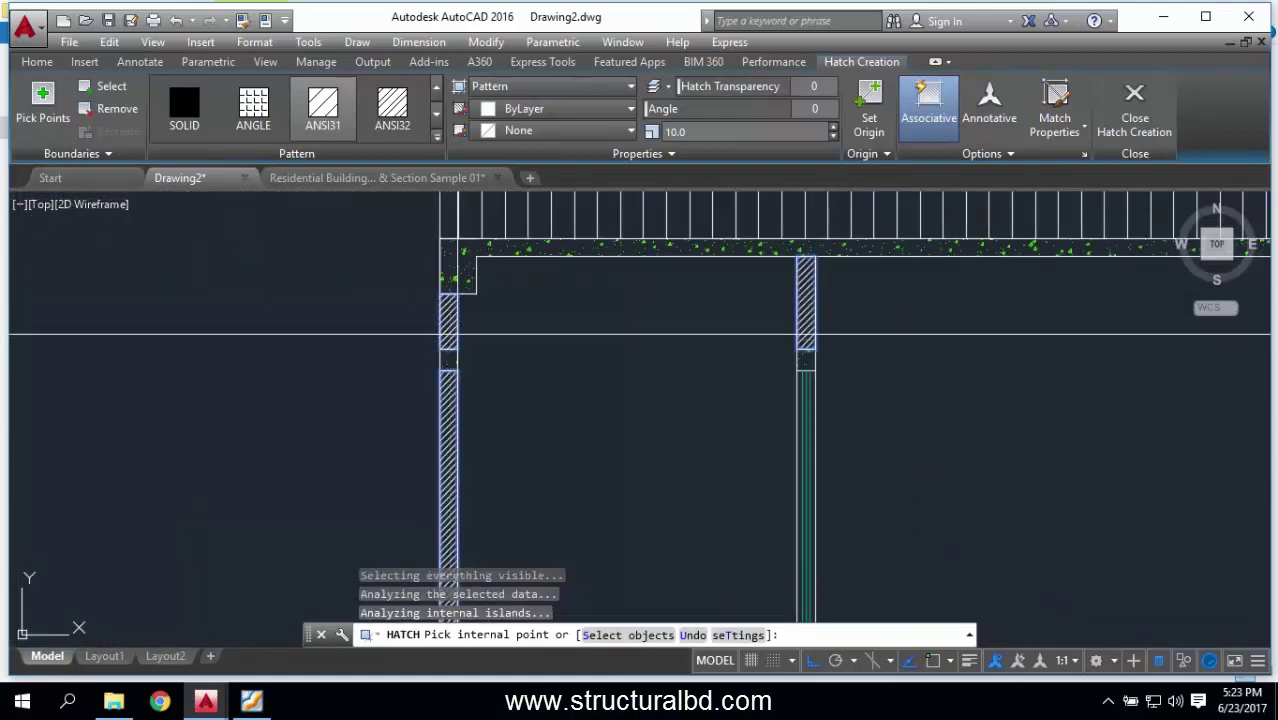
{"action": "scroll", "coordinate": [534, 309], "scroll_direction": "down", "scroll_amount": 3}
{"action": "scroll", "coordinate": [435, 349], "scroll_direction": "up", "scroll_amount": 3}
{"action": "left_click", "coordinate": [435, 345]}
{"action": "scroll", "coordinate": [440, 350], "scroll_direction": "down", "scroll_amount": 3}
{"action": "scroll", "coordinate": [704, 358], "scroll_direction": "up", "scroll_amount": 3}
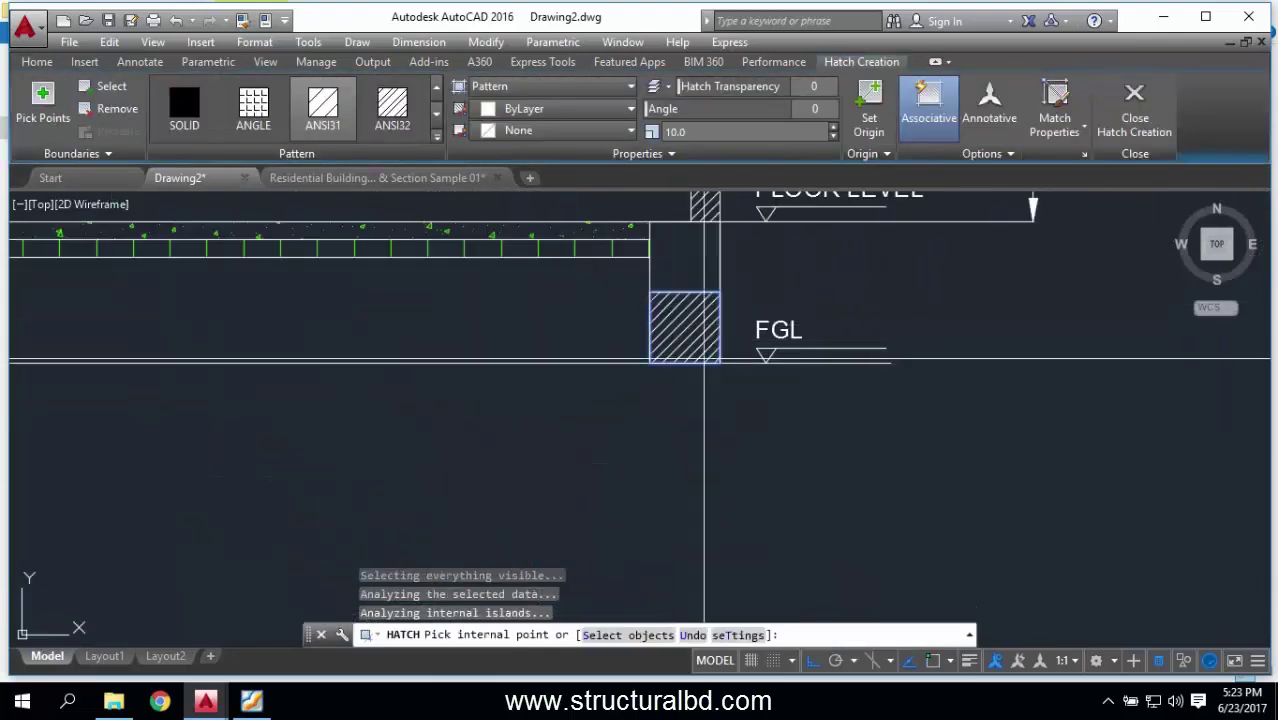
{"action": "key", "text": "Return"}
Step: Move the right wall's hatch onto the Hatch layer
{"action": "scroll", "coordinate": [704, 358], "scroll_direction": "down", "scroll_amount": 6}
{"action": "scroll", "coordinate": [800, 345], "scroll_direction": "up", "scroll_amount": 5}
{"action": "left_click", "coordinate": [810, 335]}
{"action": "scroll", "coordinate": [599, 308], "scroll_direction": "down", "scroll_amount": 3}
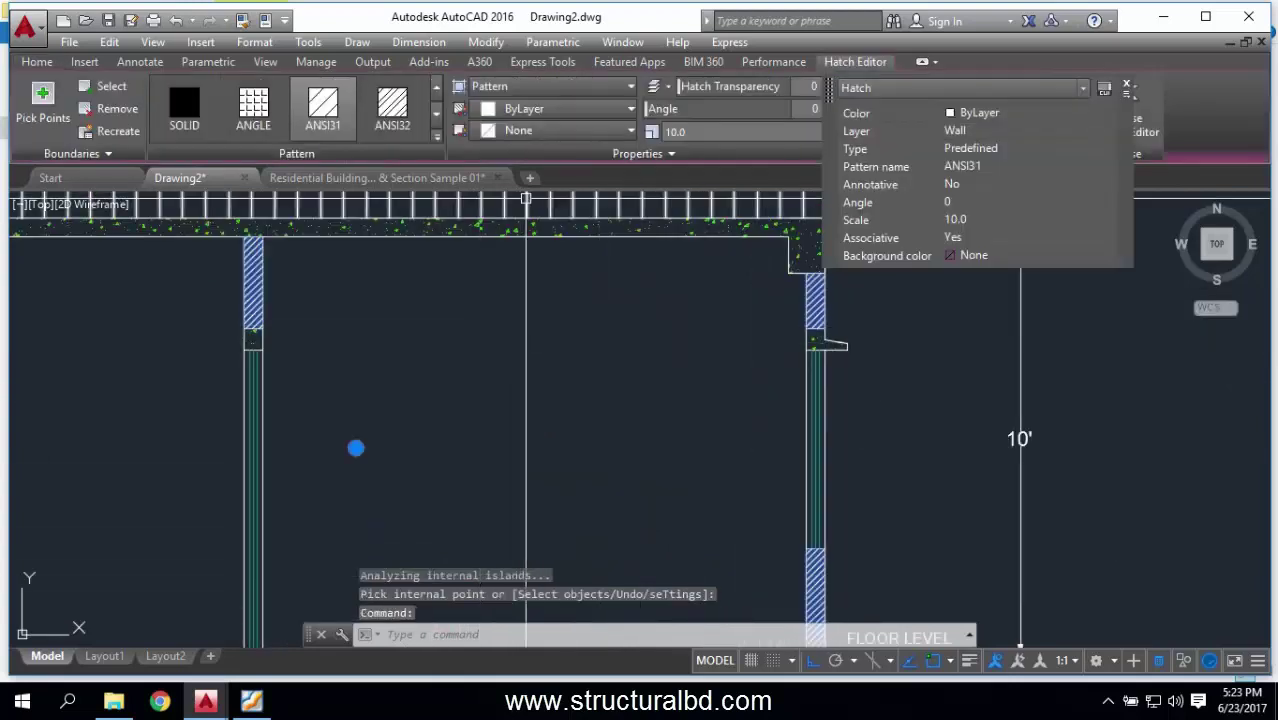
{"action": "left_click", "coordinate": [37, 61]}
{"action": "left_click", "coordinate": [640, 86]}
{"action": "left_click", "coordinate": [600, 198]}
Step: Start Match Properties with the wall hatch as the source
{"action": "scroll", "coordinate": [570, 376], "scroll_direction": "down", "scroll_amount": 3}
{"action": "left_click", "coordinate": [844, 117]}
{"action": "scroll", "coordinate": [422, 360], "scroll_direction": "up", "scroll_amount": 5}
{"action": "left_click", "coordinate": [422, 360]}
{"action": "scroll", "coordinate": [496, 294], "scroll_direction": "down", "scroll_amount": 3}
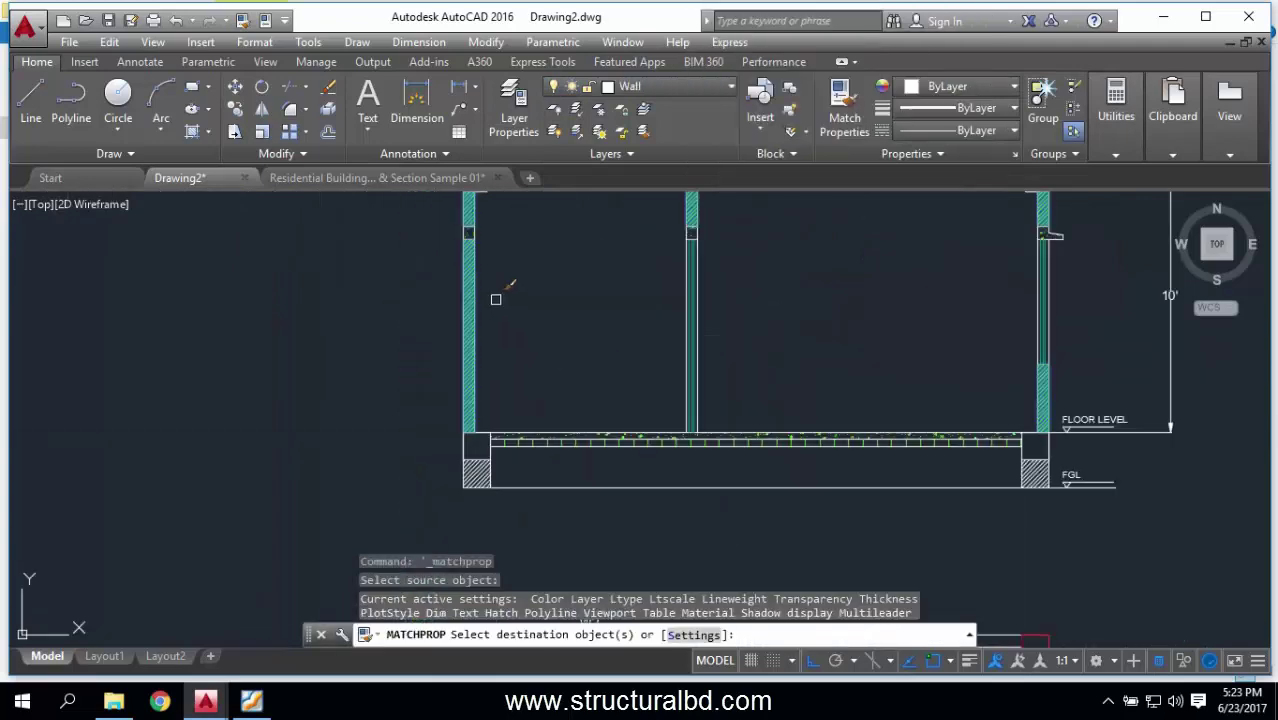
Step: Cancel Match Properties and hatch the footing block under the slab end
{"action": "scroll", "coordinate": [499, 387], "scroll_direction": "up", "scroll_amount": 3}
{"action": "scroll", "coordinate": [448, 480], "scroll_direction": "down", "scroll_amount": 3}
{"action": "right_click", "coordinate": [512, 298]}
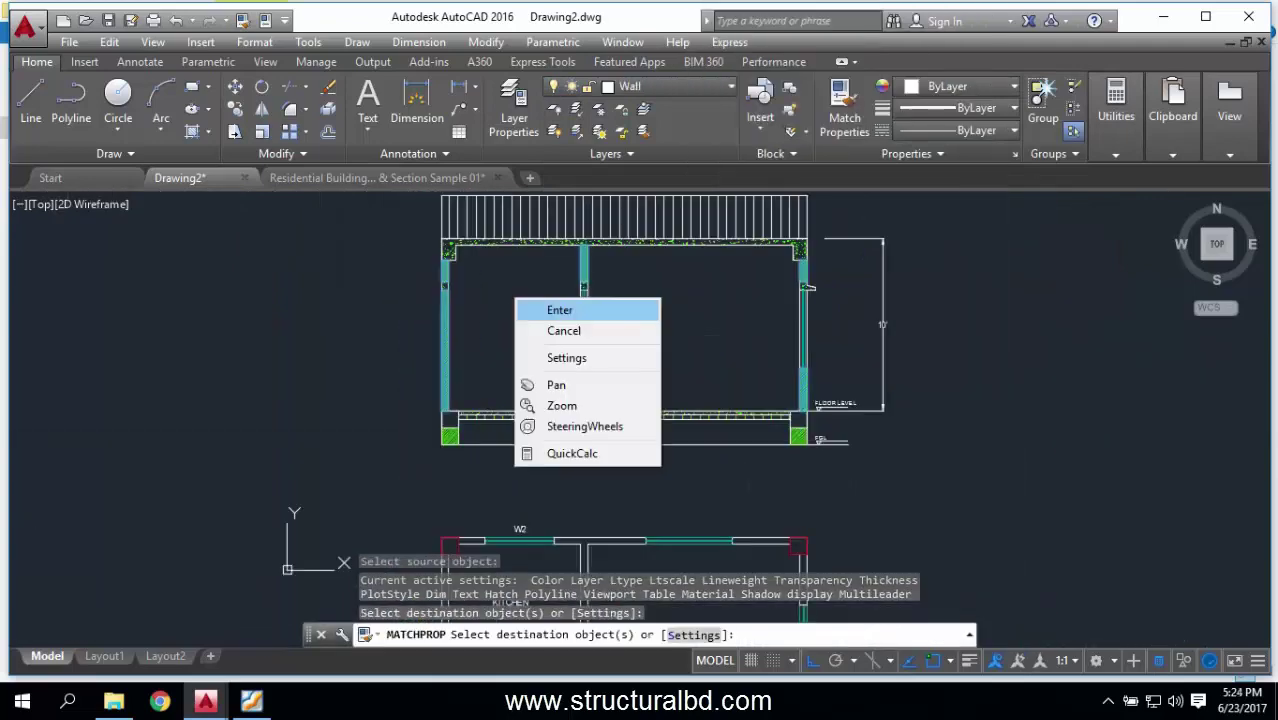
{"action": "key", "text": "Escape"}
{"action": "key", "text": "Escape"}
{"action": "key", "text": "Escape"}
{"action": "type", "text": "h"}
{"action": "key", "text": "Return"}
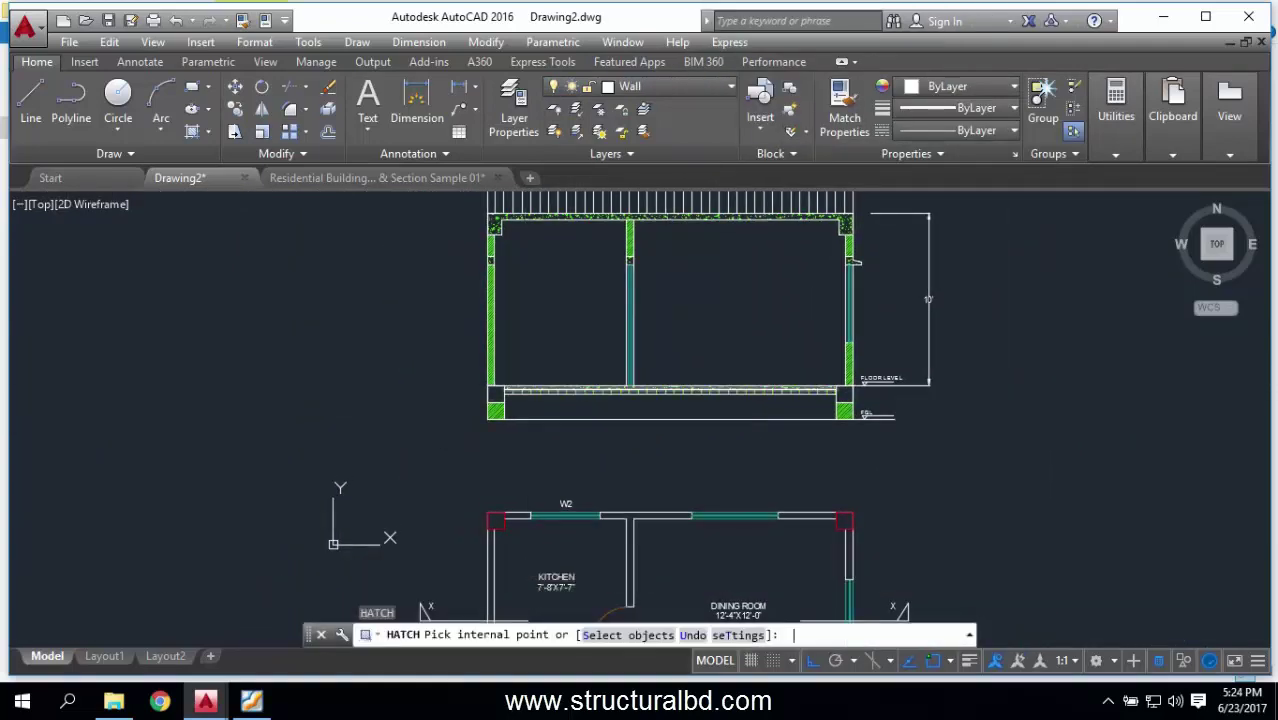
{"action": "scroll", "coordinate": [511, 377], "scroll_direction": "up", "scroll_amount": 2}
{"action": "left_click", "coordinate": [504, 385]}
{"action": "scroll", "coordinate": [854, 377], "scroll_direction": "up", "scroll_amount": 2}
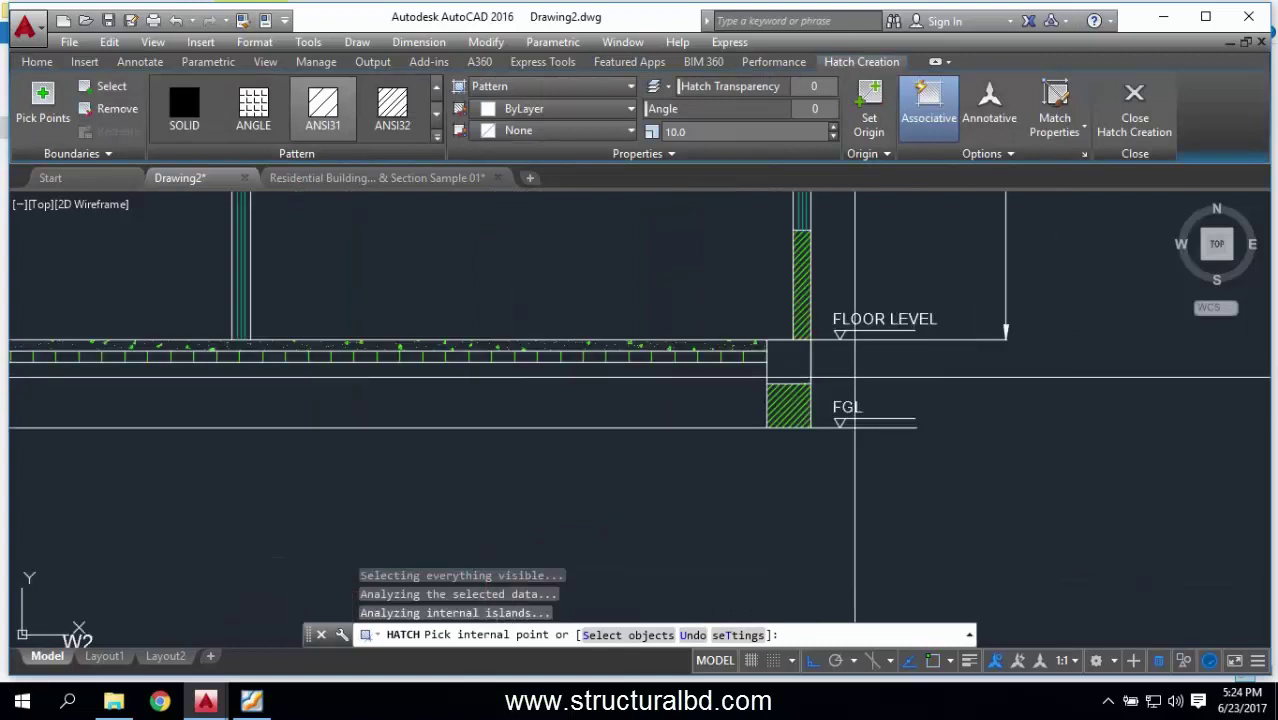
{"action": "key", "text": "Return"}
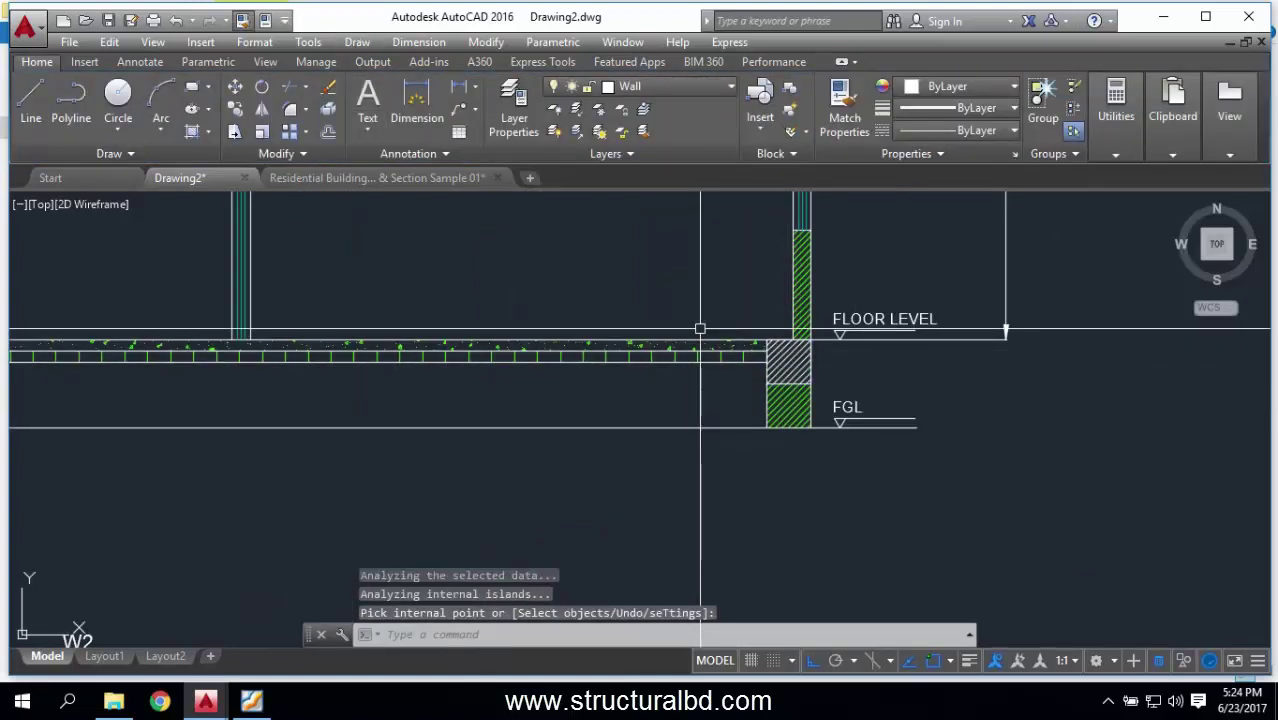
Step: Use MA to copy the green hatch's properties onto the new footing hatches
{"action": "type", "text": "ma"}
{"action": "key", "text": "Return"}
{"action": "scroll", "coordinate": [640, 300], "scroll_direction": "up", "scroll_amount": 2}
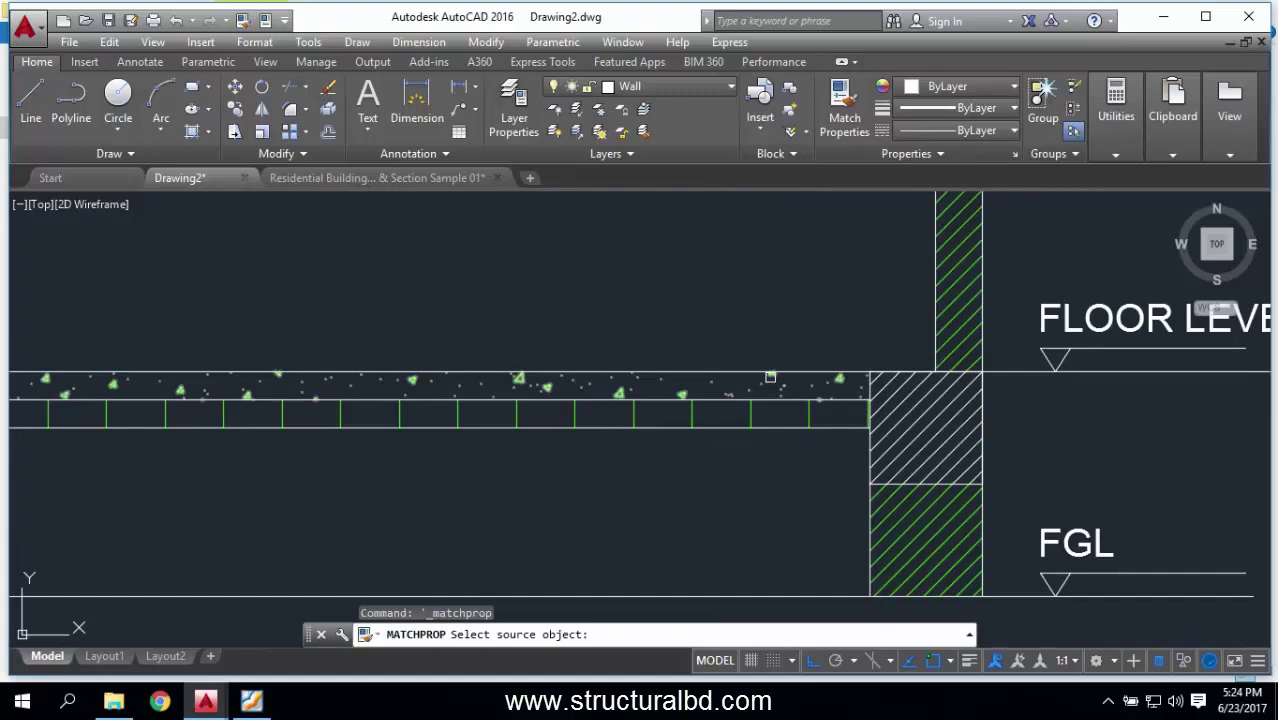
{"action": "left_click", "coordinate": [770, 378]}
{"action": "scroll", "coordinate": [905, 390], "scroll_direction": "down", "scroll_amount": 3}
{"action": "right_click", "coordinate": [683, 308]}
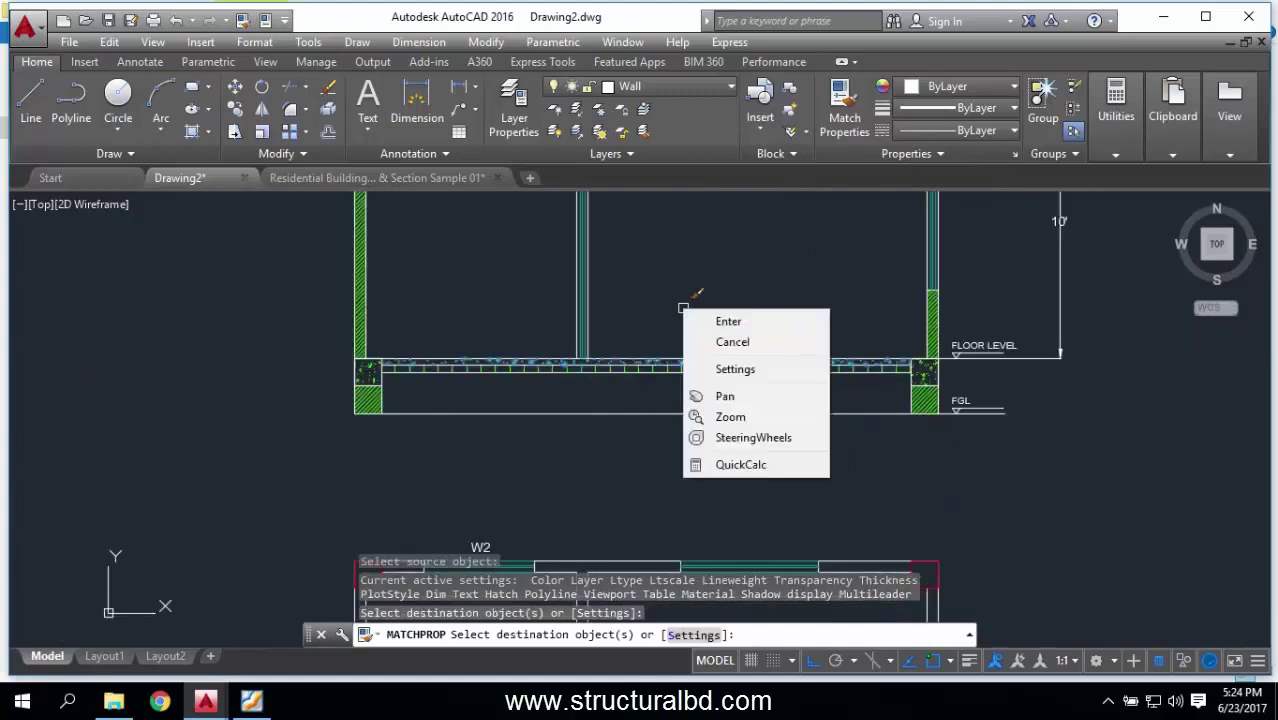
{"action": "left_click", "coordinate": [728, 321]}
{"action": "scroll", "coordinate": [640, 380], "scroll_direction": "down", "scroll_amount": 4}
{"action": "scroll", "coordinate": [557, 352], "scroll_direction": "up", "scroll_amount": 2}
{"action": "scroll", "coordinate": [530, 430], "scroll_direction": "down", "scroll_amount": 2}
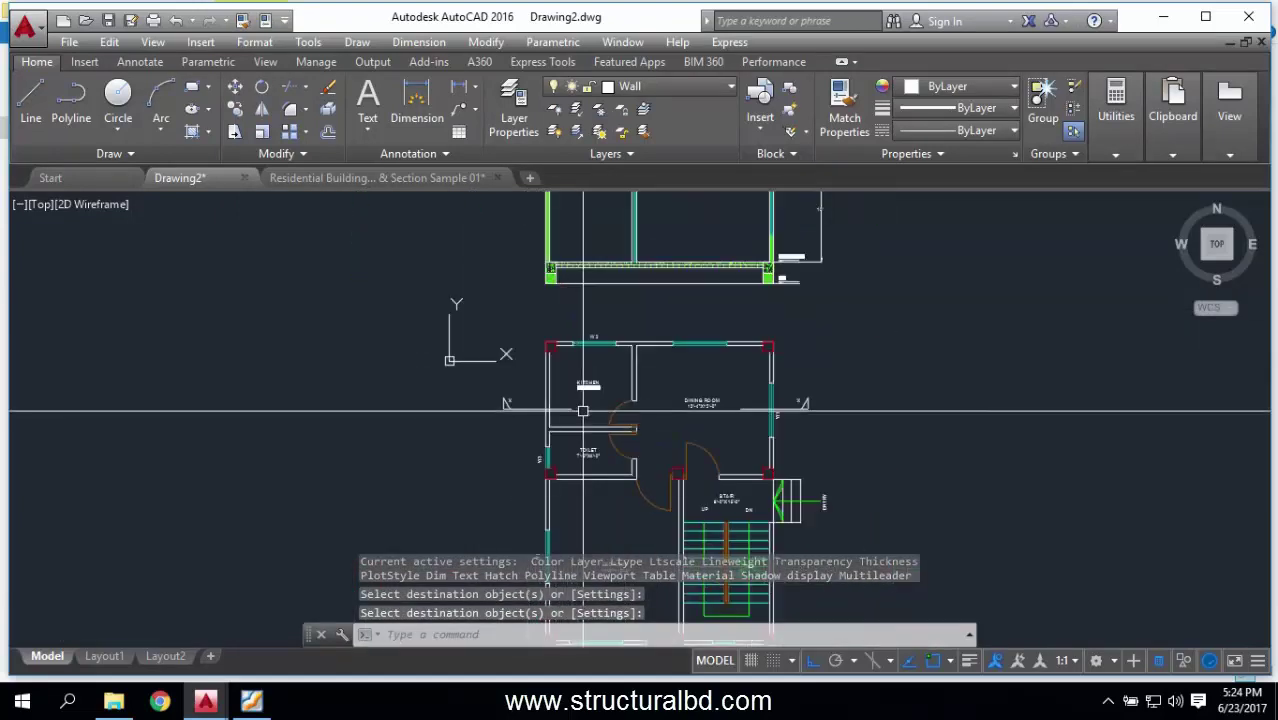
{"action": "scroll", "coordinate": [717, 418], "scroll_direction": "up", "scroll_amount": 3}
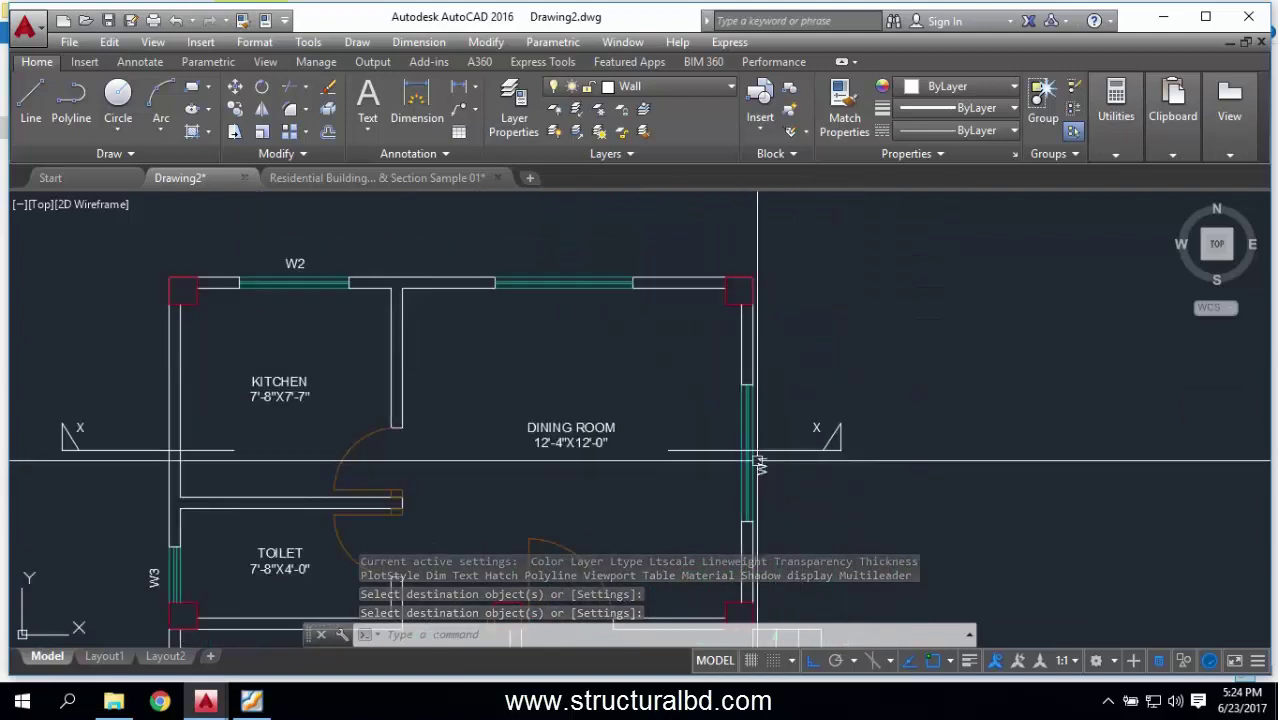
Step: Pan to show the whole section above the floor plan
{"action": "middle_click_drag", "start_coordinate": [757, 462], "coordinate": [848, 462]}
{"action": "scroll", "coordinate": [608, 436], "scroll_direction": "down", "scroll_amount": 2}
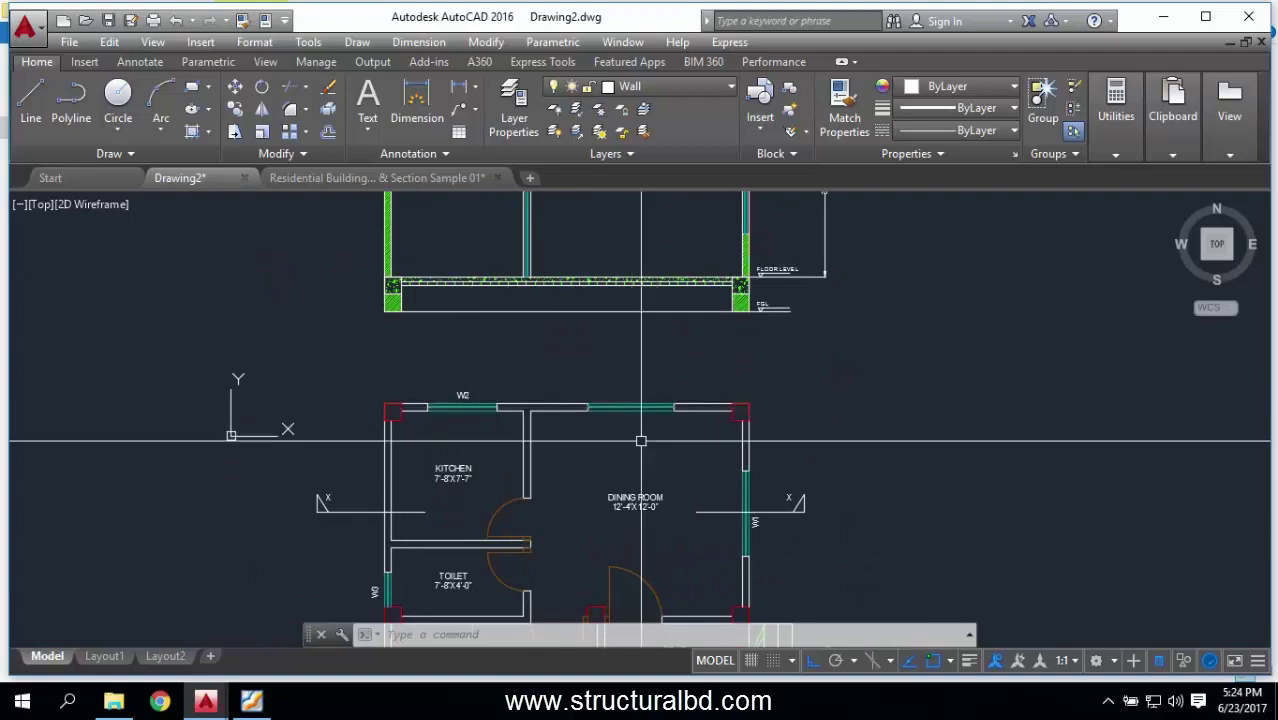
{"action": "middle_click_drag", "start_coordinate": [621, 381], "coordinate": [607, 551]}
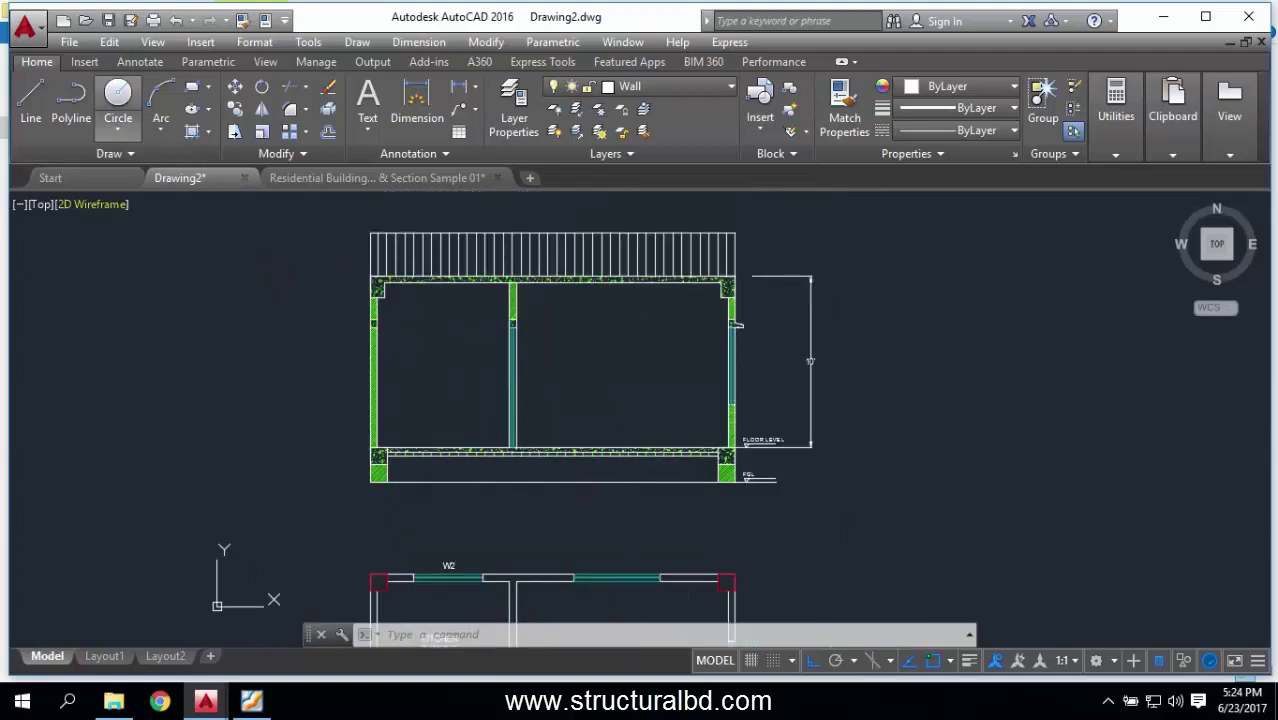
Step: Draw horizontal construction lines at the window's lower and upper edges
{"action": "left_click", "coordinate": [109, 153]}
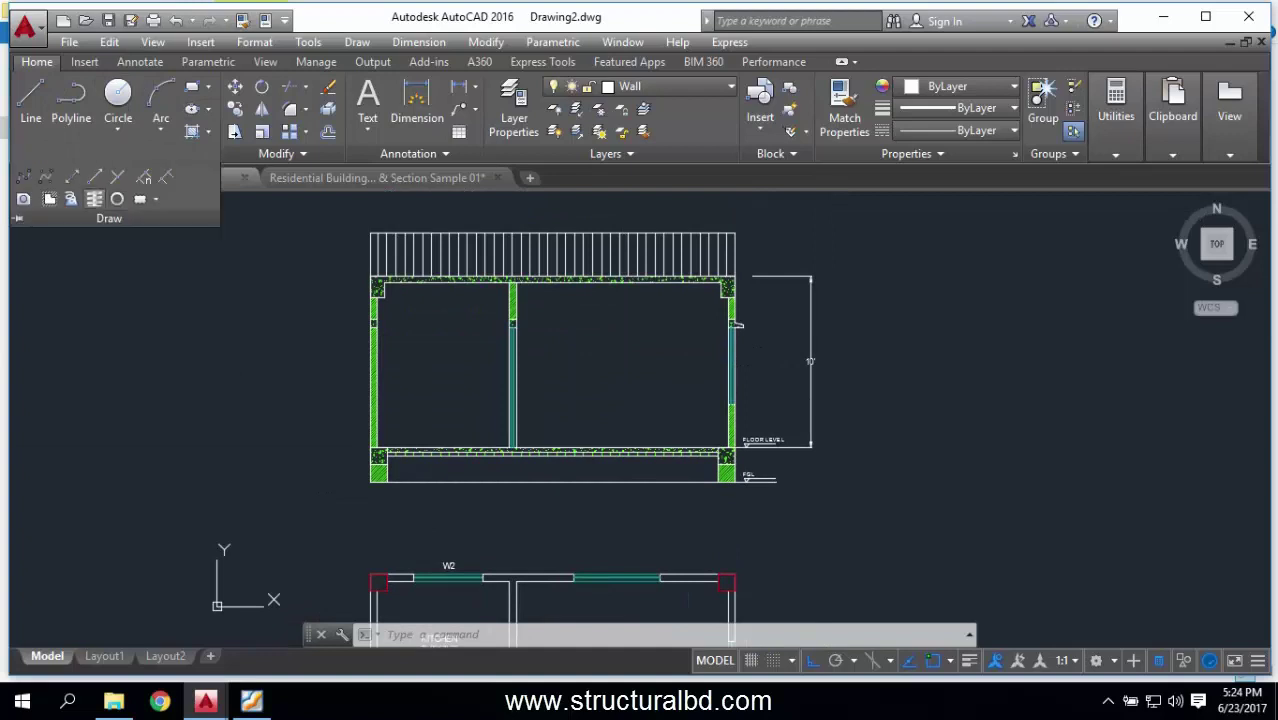
{"action": "left_click", "coordinate": [71, 176]}
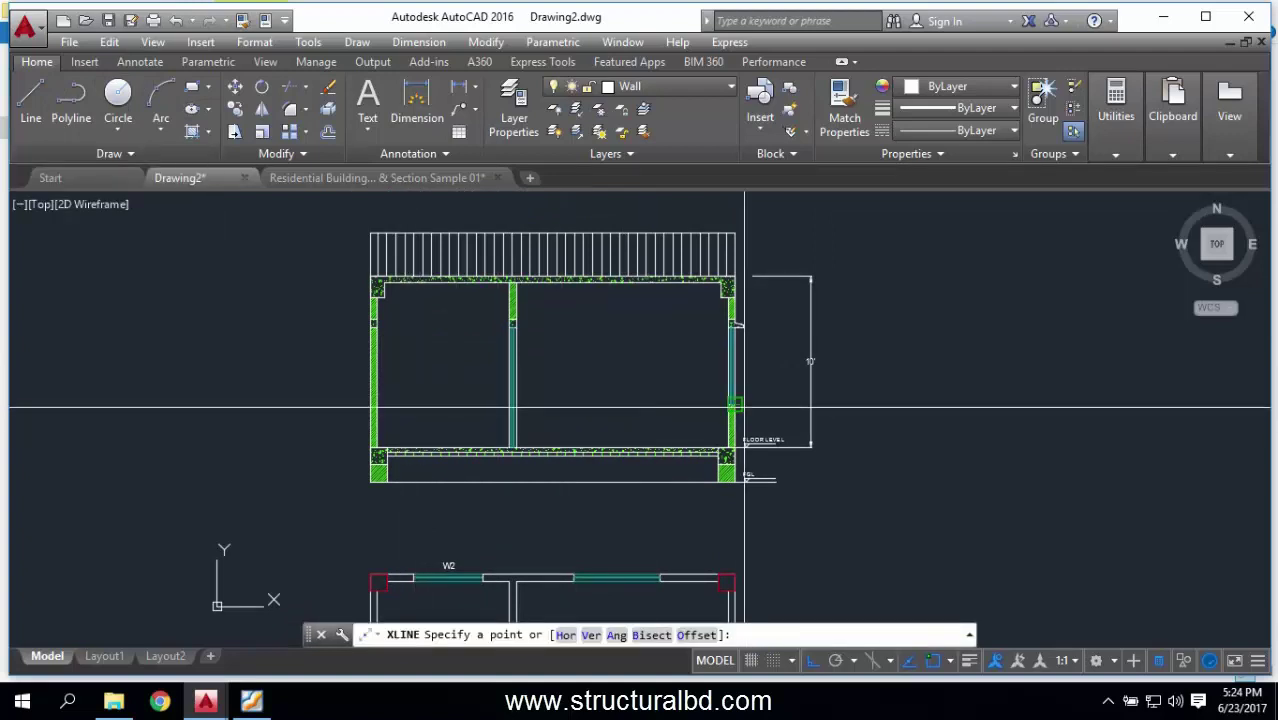
{"action": "scroll", "coordinate": [744, 408], "scroll_direction": "up", "scroll_amount": 2}
{"action": "left_click", "coordinate": [764, 402]}
{"action": "left_click", "coordinate": [806, 402]}
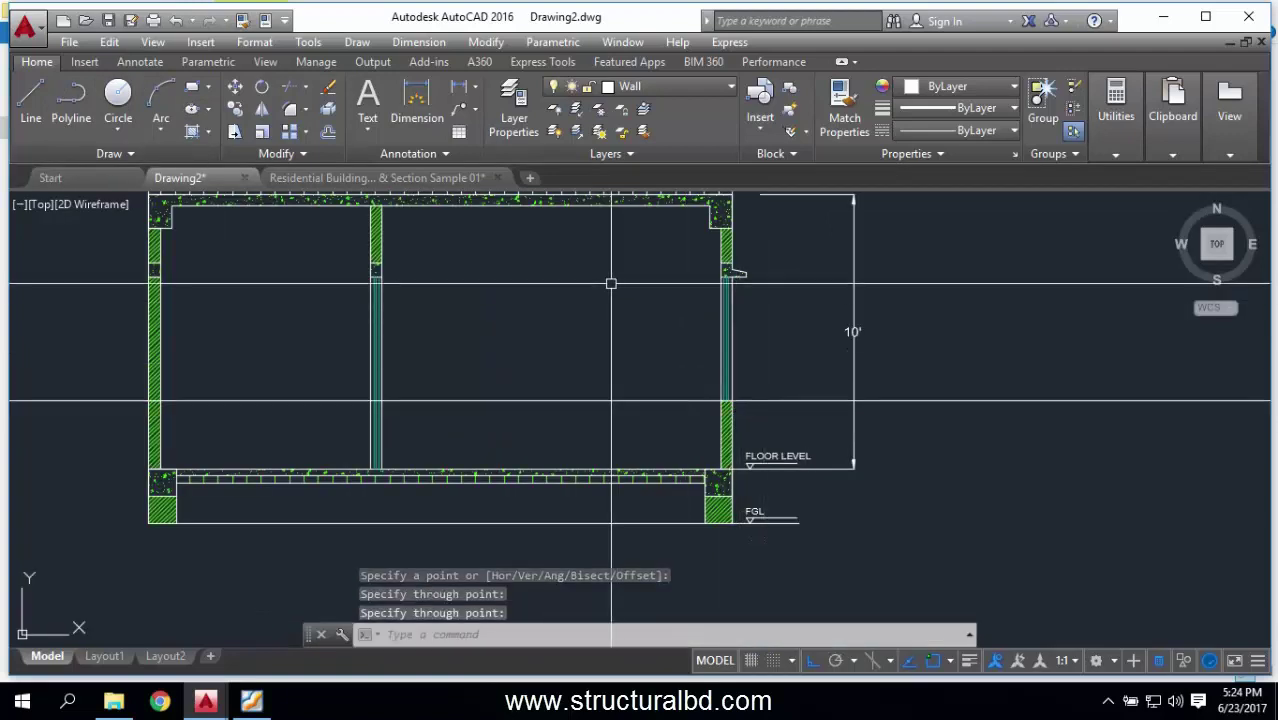
{"action": "key", "text": "Return"}
{"action": "key", "text": "Return"}
{"action": "left_click", "coordinate": [596, 276]}
{"action": "key", "text": "Return"}
{"action": "scroll", "coordinate": [596, 274], "scroll_direction": "down", "scroll_amount": 2}
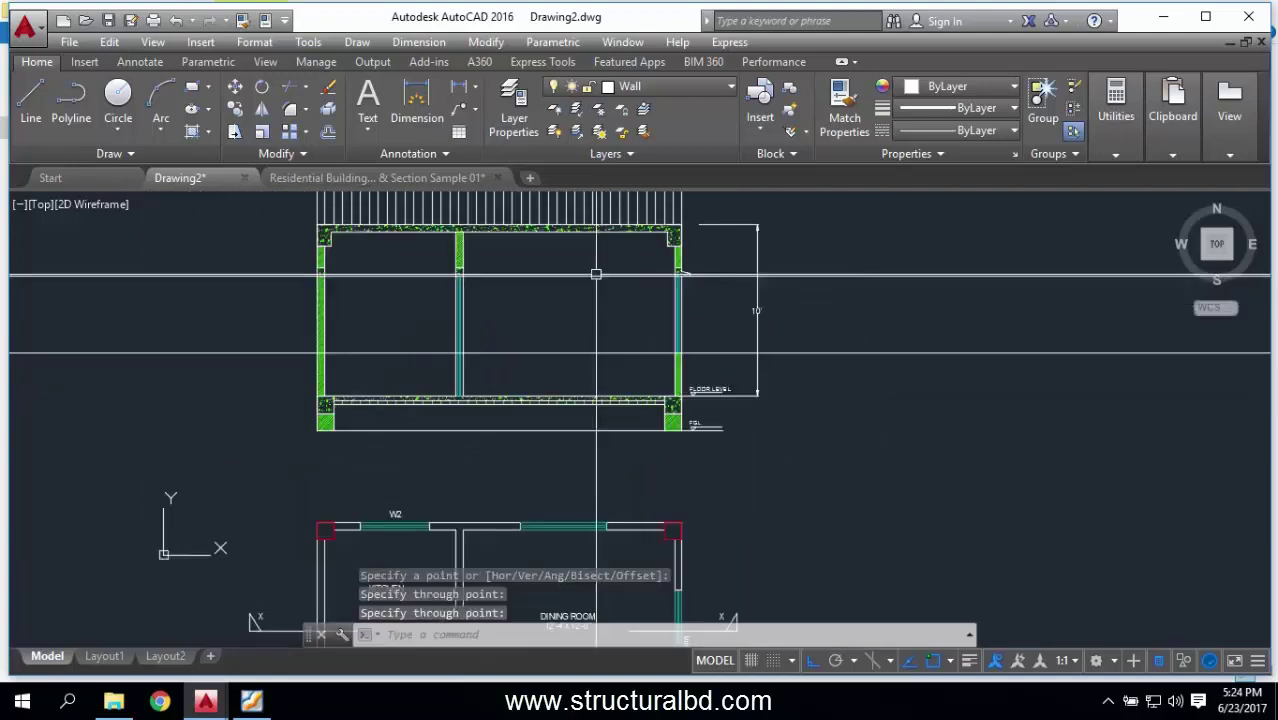
Step: Project vertical construction lines up from the plan to the window edges
{"action": "left_click", "coordinate": [109, 153]}
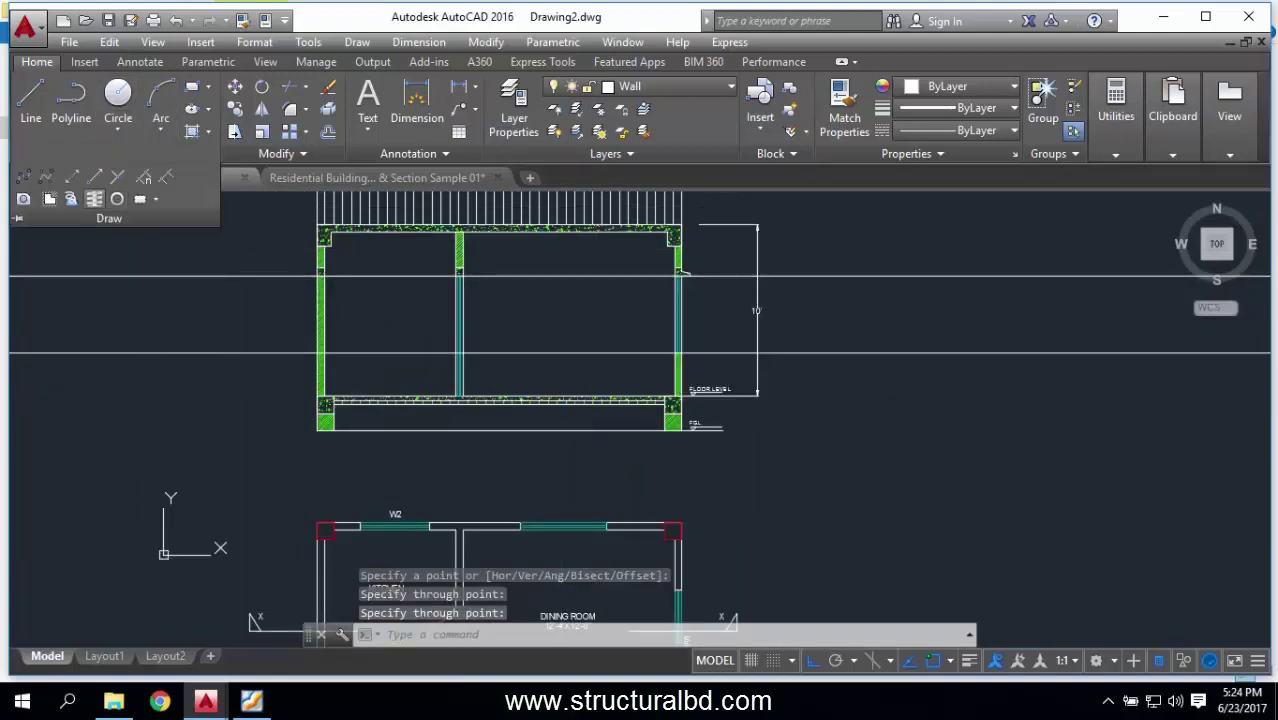
{"action": "left_click", "coordinate": [93, 198]}
{"action": "scroll", "coordinate": [590, 532], "scroll_direction": "up", "scroll_amount": 2}
{"action": "left_click", "coordinate": [618, 532]}
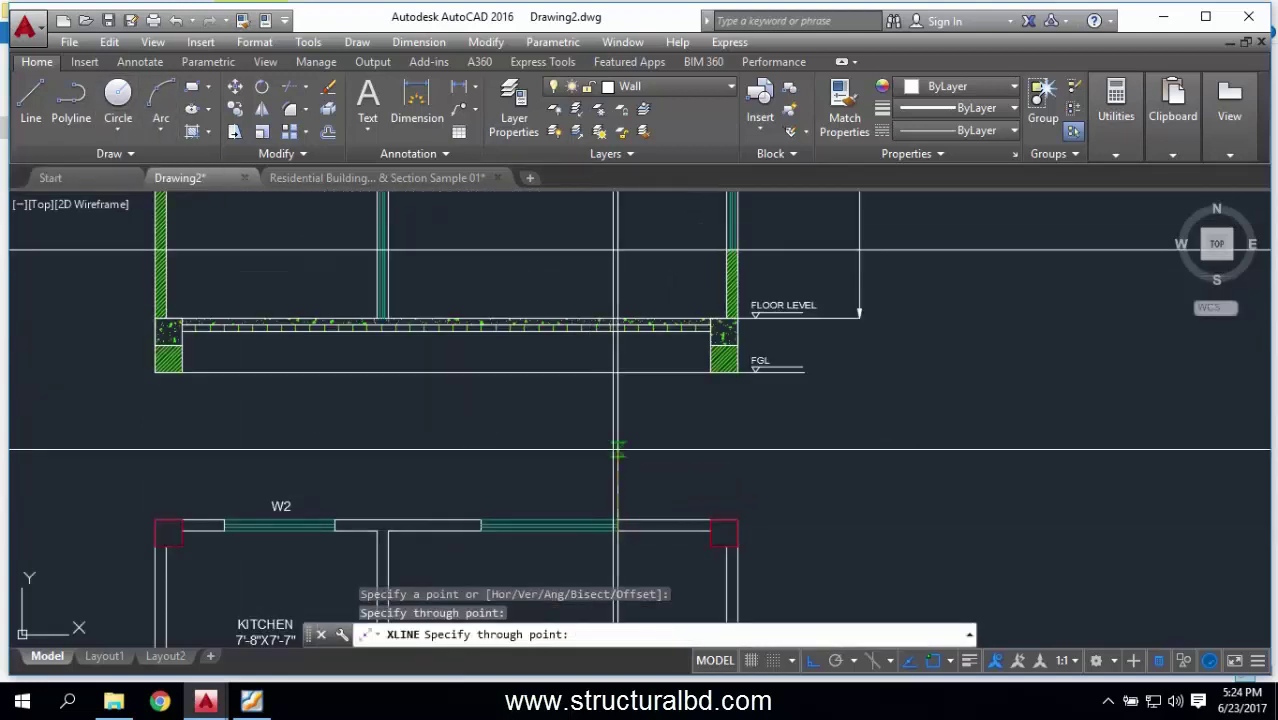
{"action": "right_click", "coordinate": [523, 505]}
{"action": "left_click", "coordinate": [500, 92]}
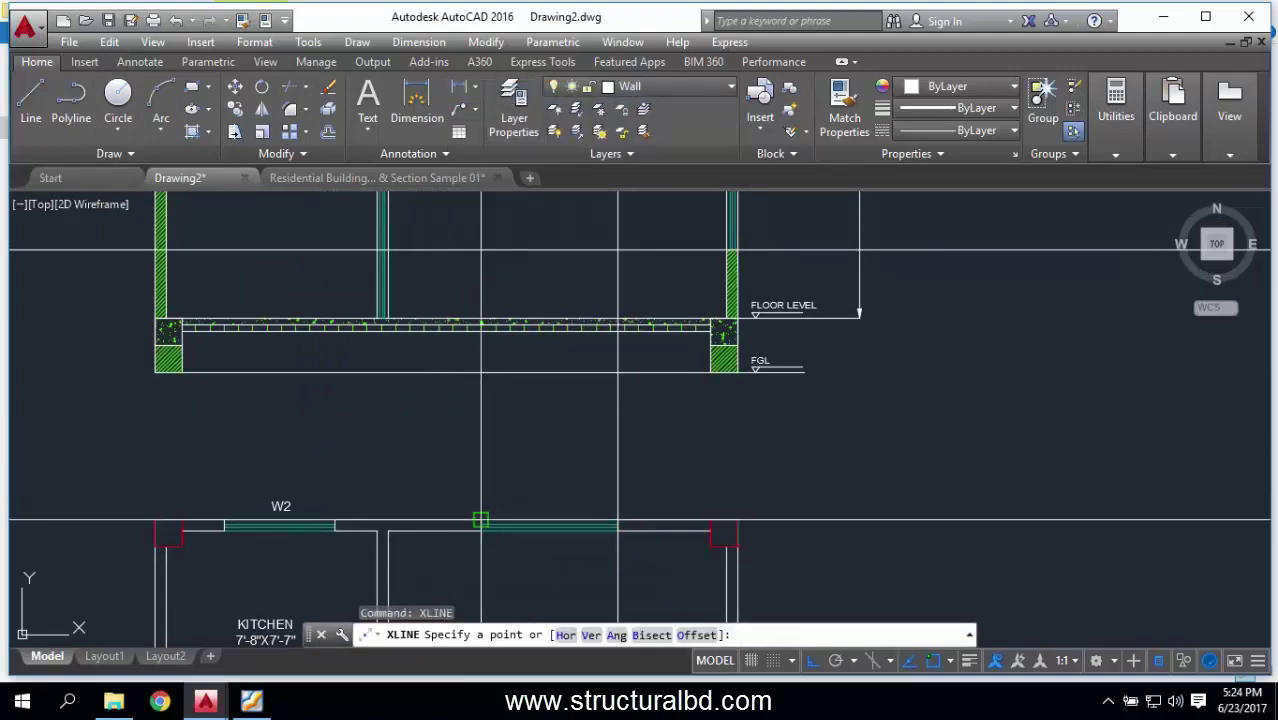
{"action": "left_click", "coordinate": [481, 523]}
{"action": "left_click", "coordinate": [481, 434]}
{"action": "right_click", "coordinate": [281, 392]}
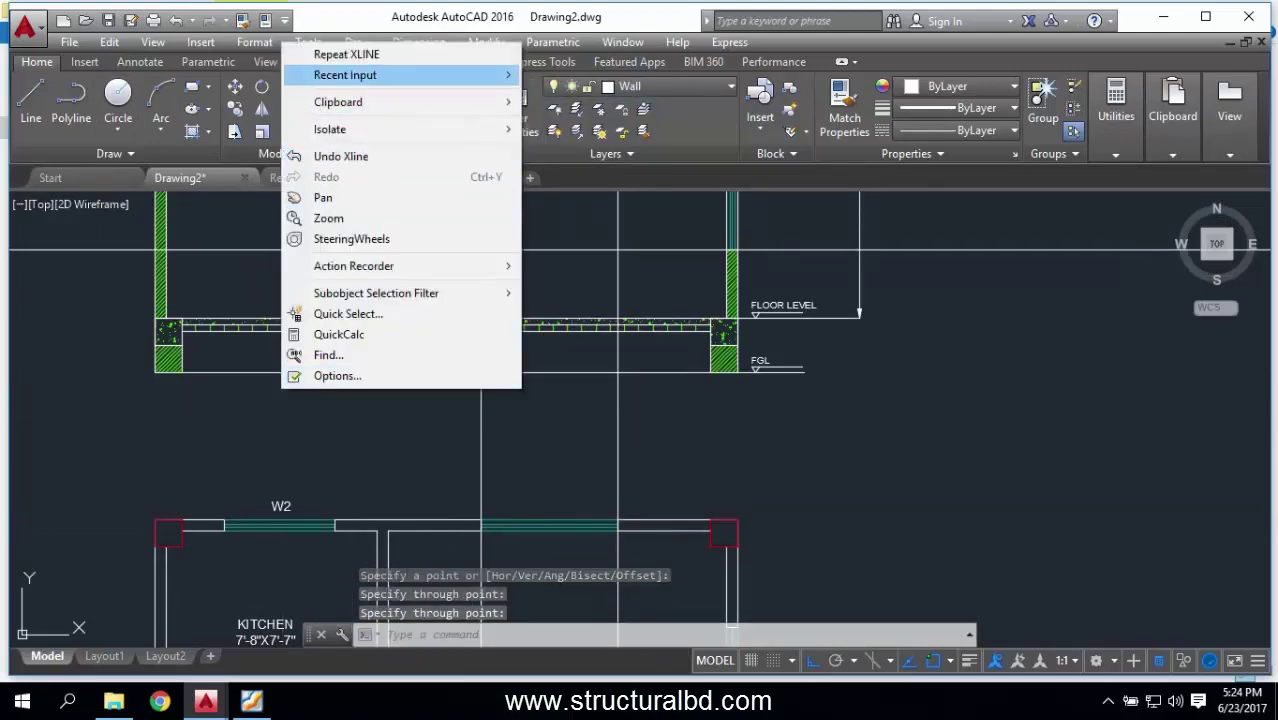
{"action": "left_click", "coordinate": [346, 54]}
{"action": "left_click", "coordinate": [335, 523]}
{"action": "left_click", "coordinate": [335, 420]}
{"action": "key", "text": "Return"}
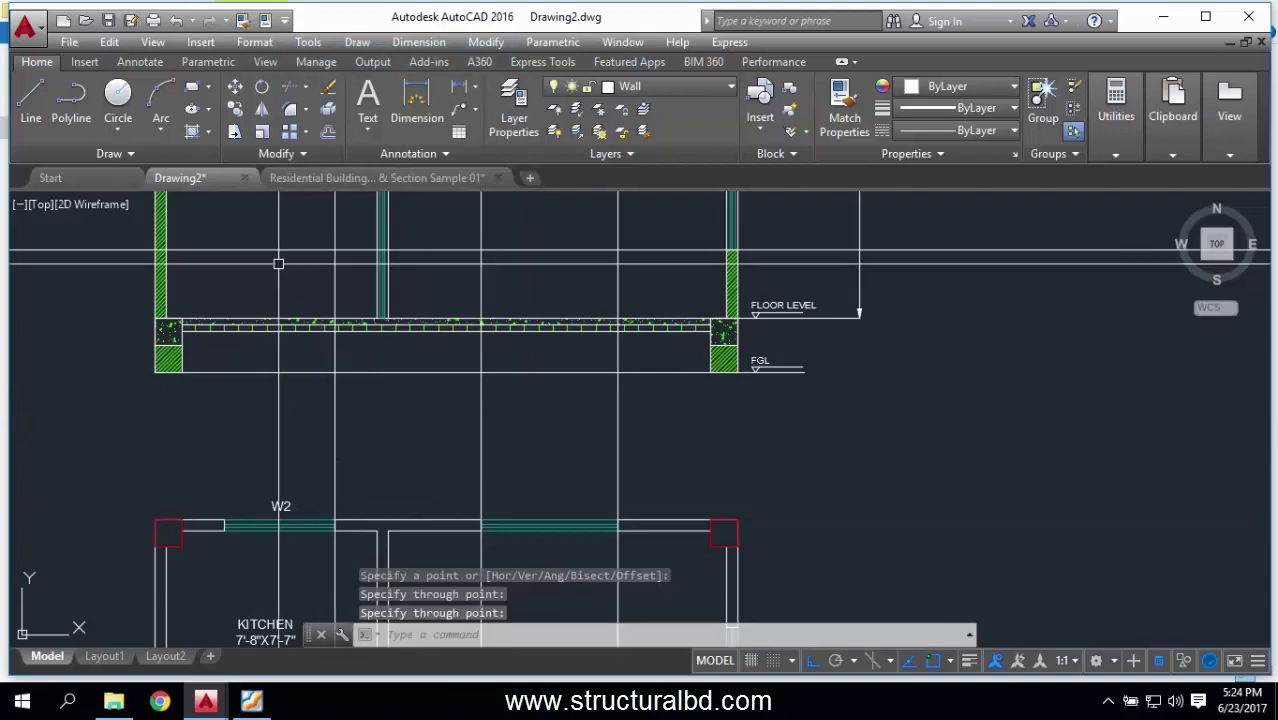
{"action": "key", "text": "Return"}
{"action": "left_click", "coordinate": [225, 522]}
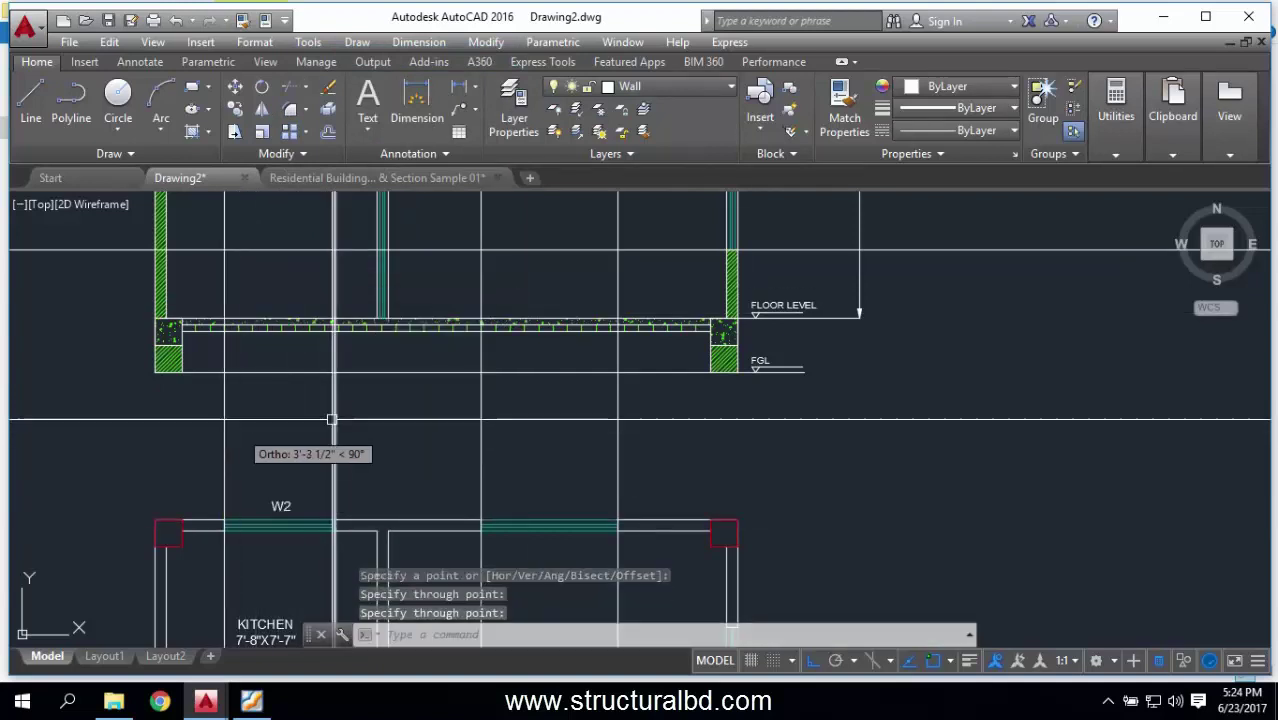
{"action": "scroll", "coordinate": [331, 420], "scroll_direction": "down", "scroll_amount": 2}
Step: Draw the second window rectangle in the right room at the guide intersections
{"action": "left_click", "coordinate": [192, 86]}
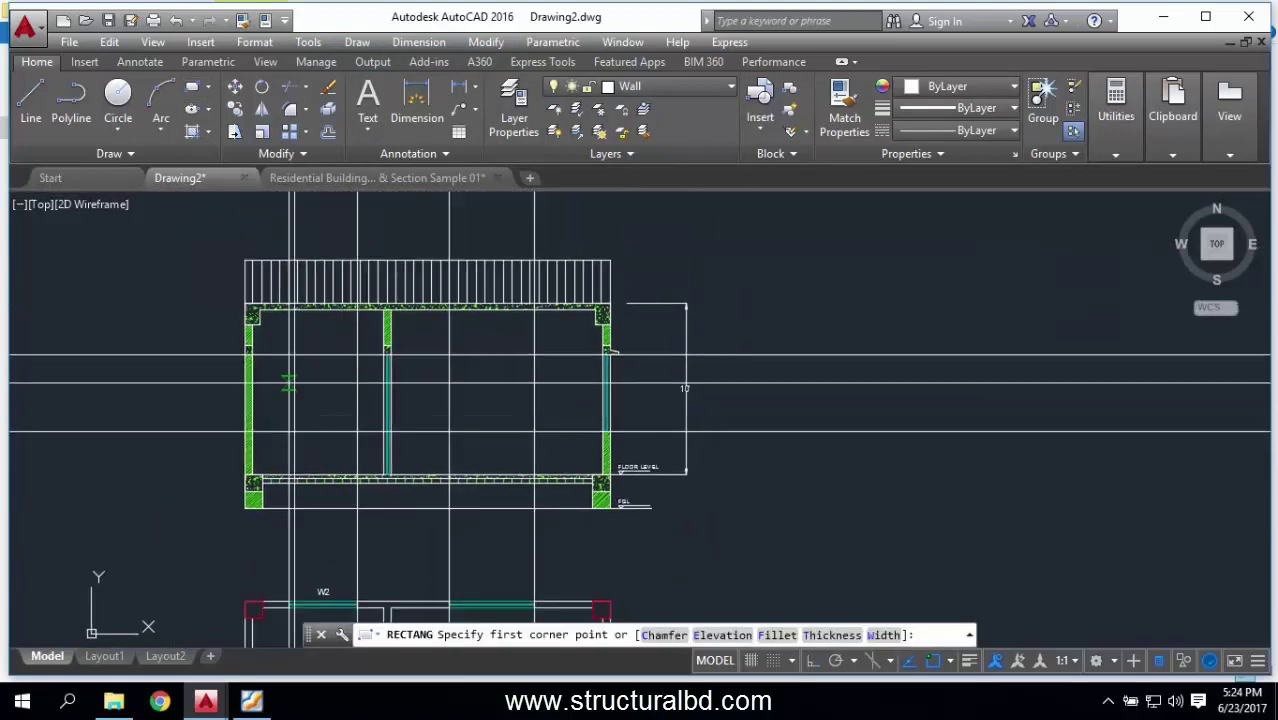
{"action": "key", "text": "Escape"}
{"action": "key", "text": "Return"}
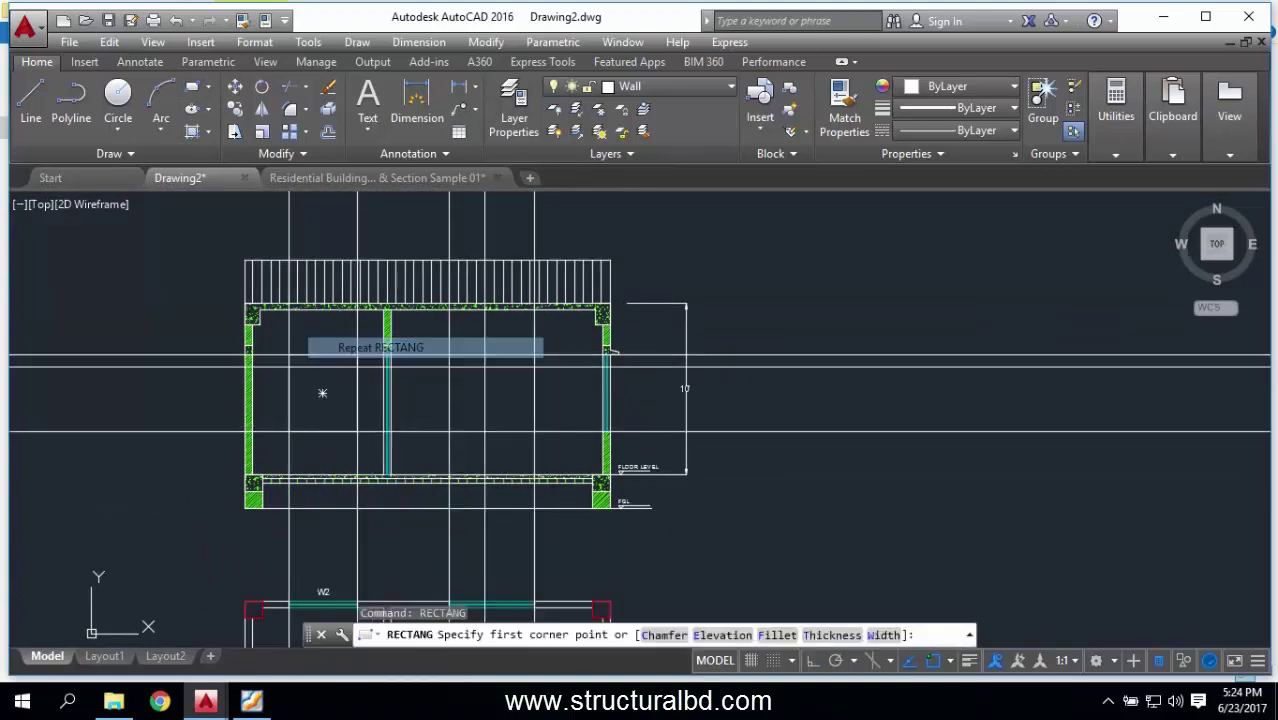
{"action": "left_click", "coordinate": [535, 432]}
{"action": "left_click", "coordinate": [449, 354]}
Step: Window-select and erase the old construction lines
{"action": "left_click", "coordinate": [640, 540]}
{"action": "left_click", "coordinate": [594, 426]}
{"action": "key", "text": "Delete"}
Step: Draw vertical construction lines through the floor plan's left and right corners
{"action": "middle_click_drag", "start_coordinate": [417, 460], "coordinate": [477, 344]}
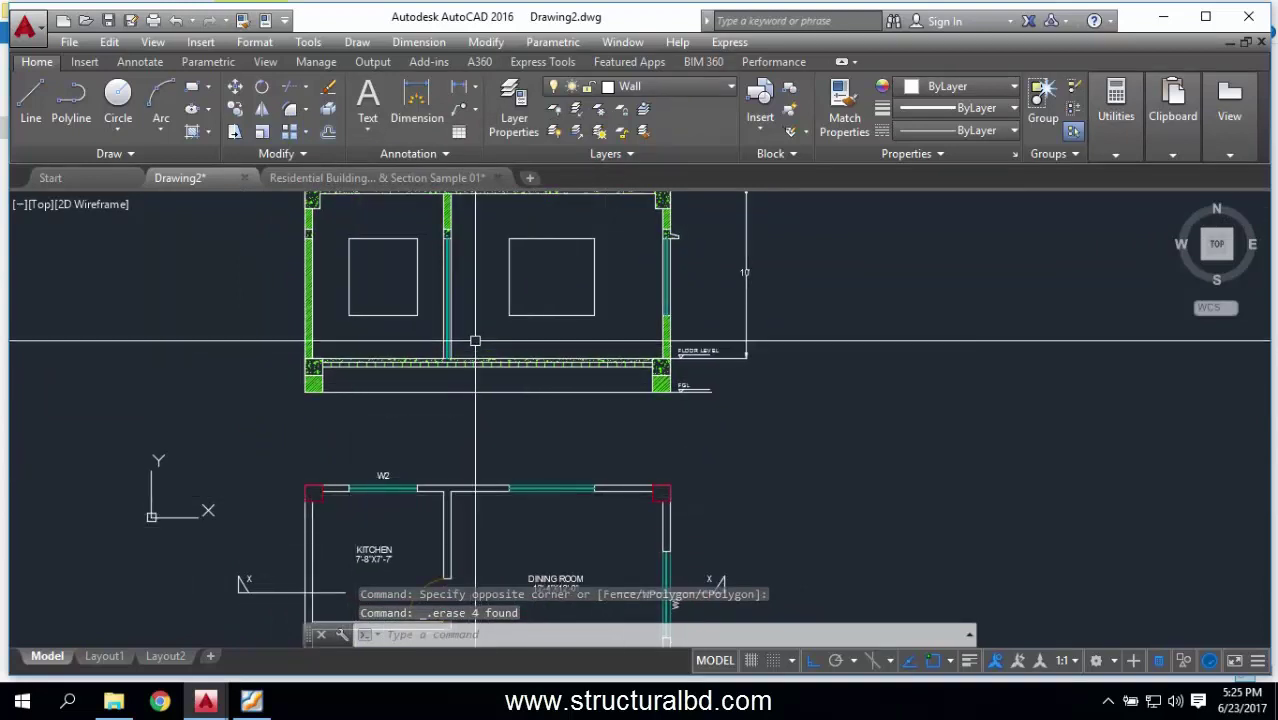
{"action": "middle_click_drag", "start_coordinate": [660, 552], "coordinate": [634, 545]}
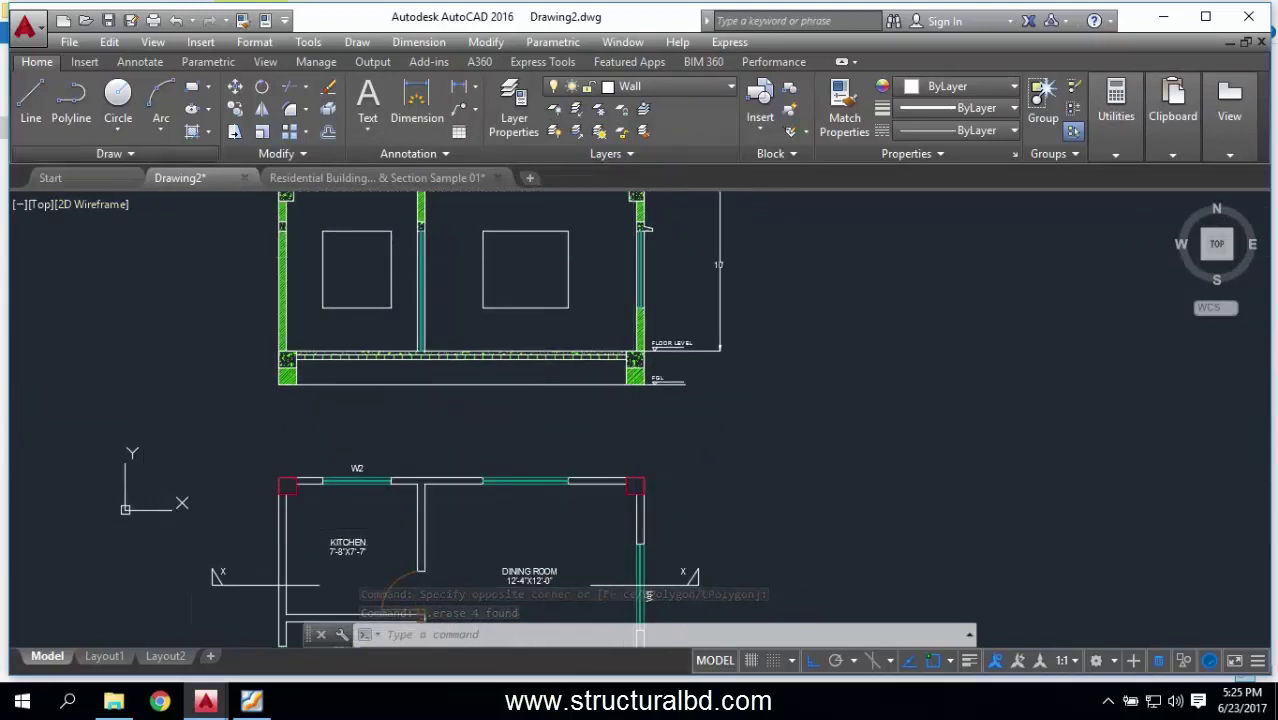
{"action": "left_click", "coordinate": [109, 153]}
{"action": "left_click", "coordinate": [72, 178]}
{"action": "left_click", "coordinate": [287, 486]}
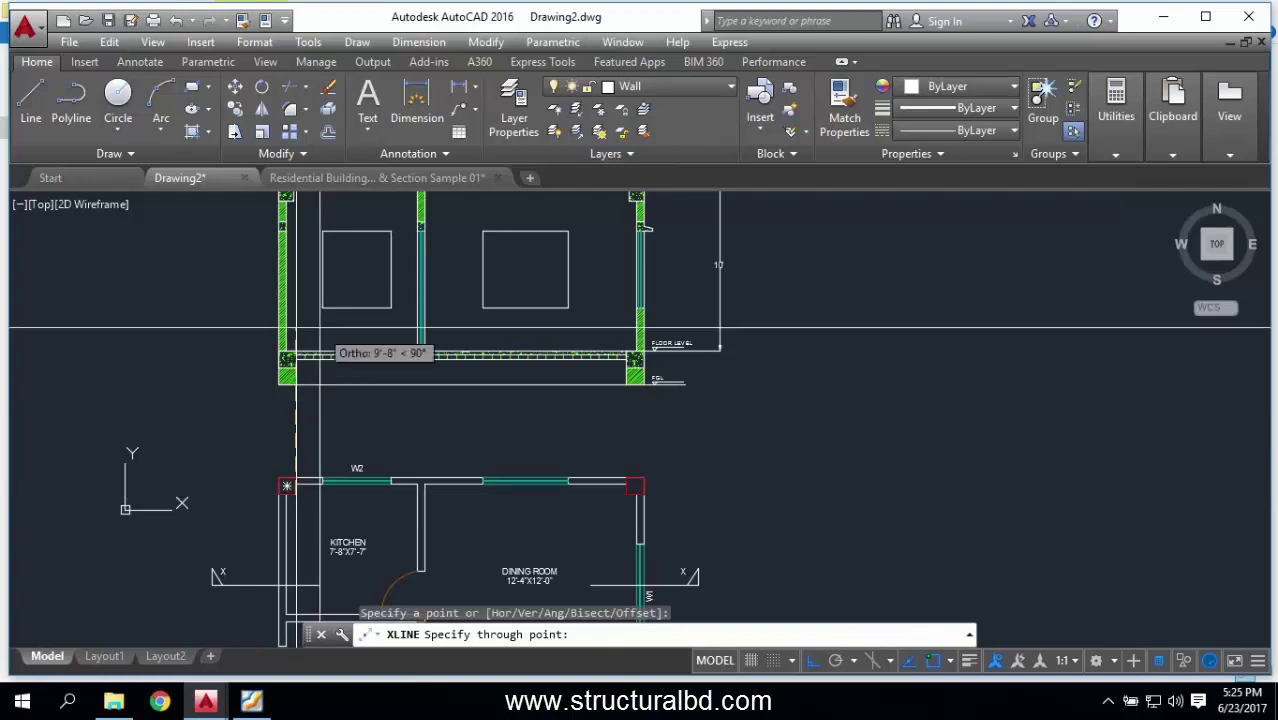
{"action": "left_click", "coordinate": [295, 327]}
{"action": "key", "text": "Return"}
{"action": "right_click", "coordinate": [485, 314]}
{"action": "left_click", "coordinate": [560, 320]}
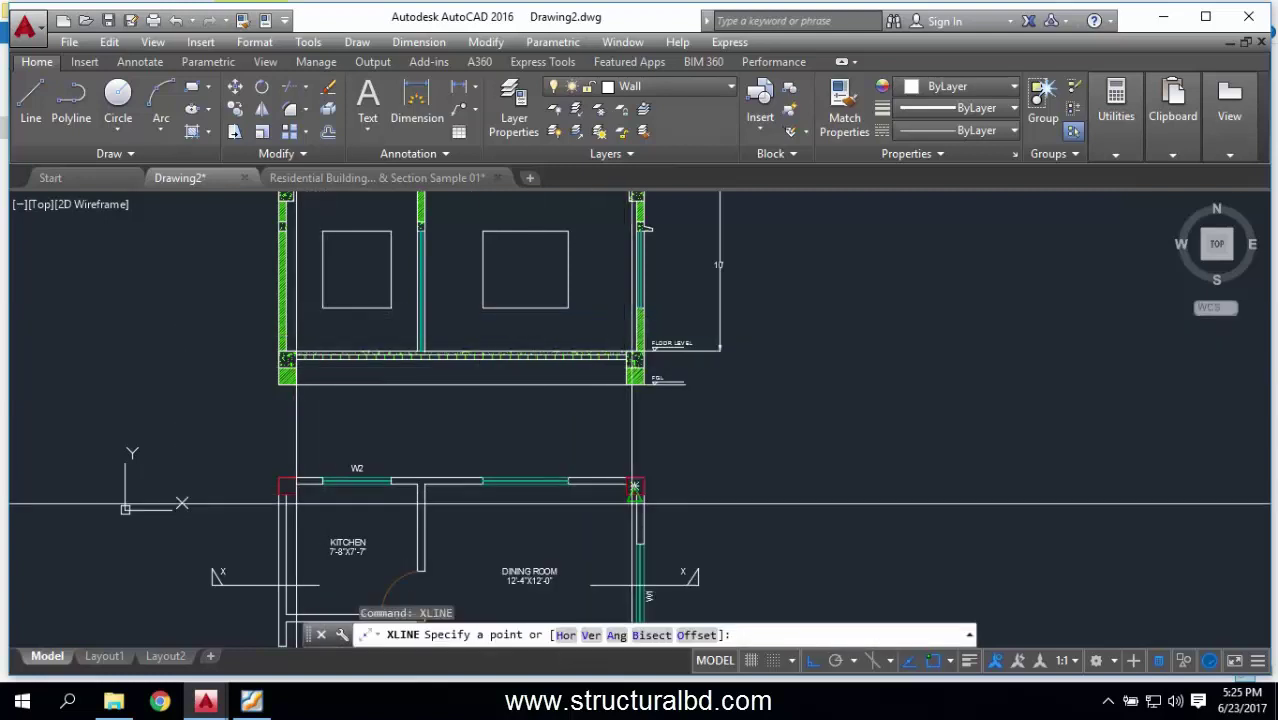
{"action": "left_click", "coordinate": [634, 486]}
{"action": "key", "text": "Return"}
Step: Start the LINE command with L
{"action": "scroll", "coordinate": [585, 340], "scroll_direction": "up", "scroll_amount": 5}
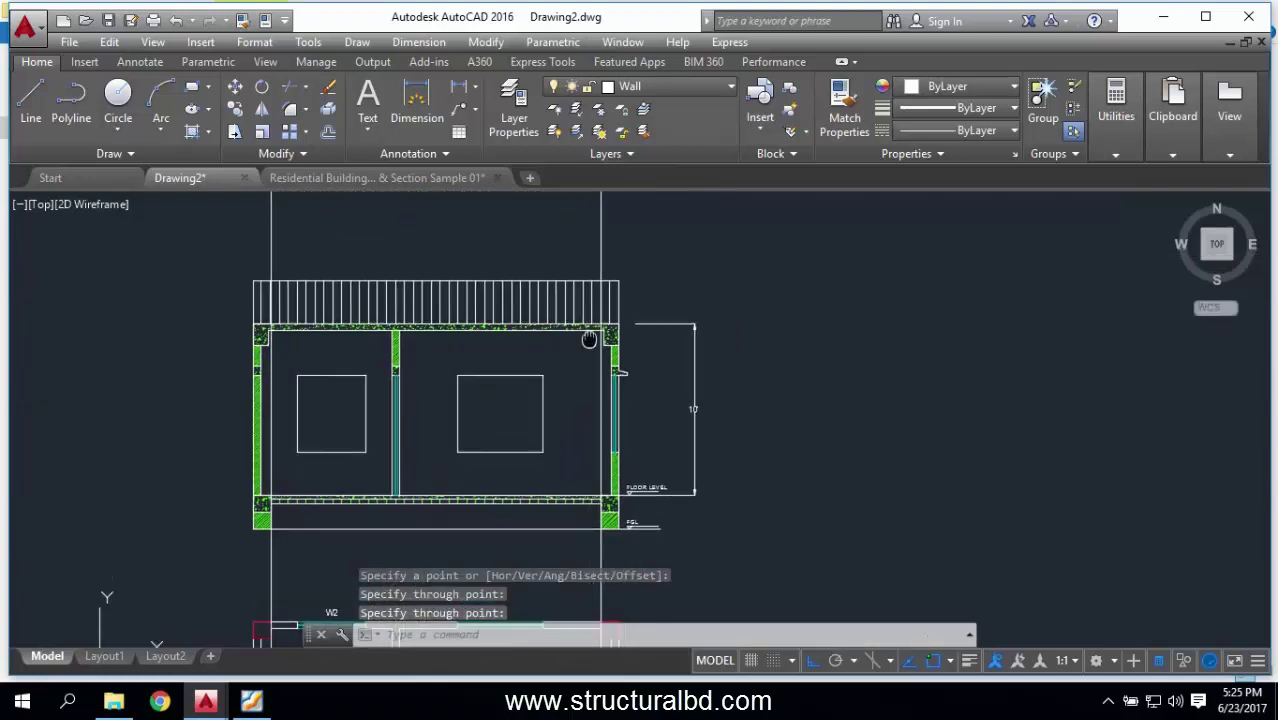
{"action": "scroll", "coordinate": [680, 326], "scroll_direction": "down", "scroll_amount": 2}
{"action": "type", "text": "l"}
{"action": "key", "text": "Return"}
{"action": "scroll", "coordinate": [630, 345], "scroll_direction": "up", "scroll_amount": 4}
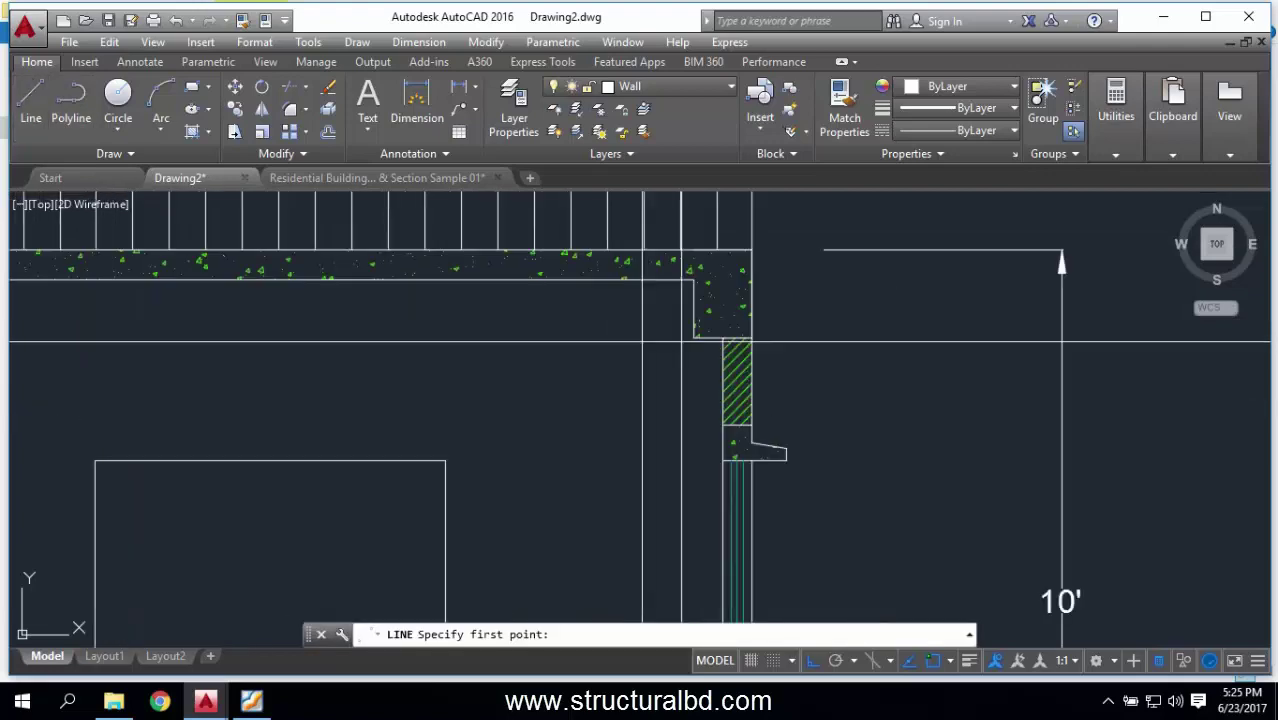
Step: End the line command and erase the two construction lines (XLINEs)
{"action": "left_click", "coordinate": [681, 279]}
{"action": "middle_click_drag", "start_coordinate": [681, 279], "coordinate": [301, 494]}
{"action": "right_click", "coordinate": [328, 300]}
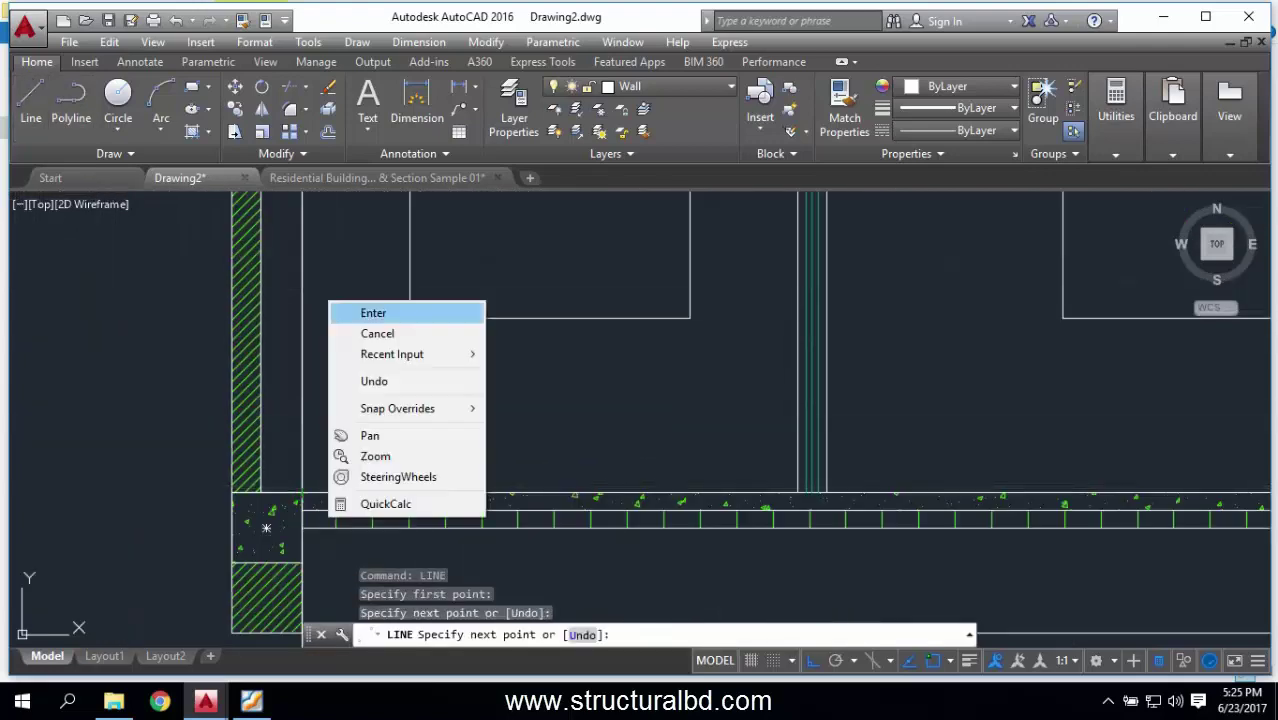
{"action": "left_click", "coordinate": [362, 314]}
{"action": "scroll", "coordinate": [362, 314], "scroll_direction": "down", "scroll_amount": 5}
{"action": "left_click", "coordinate": [369, 255]}
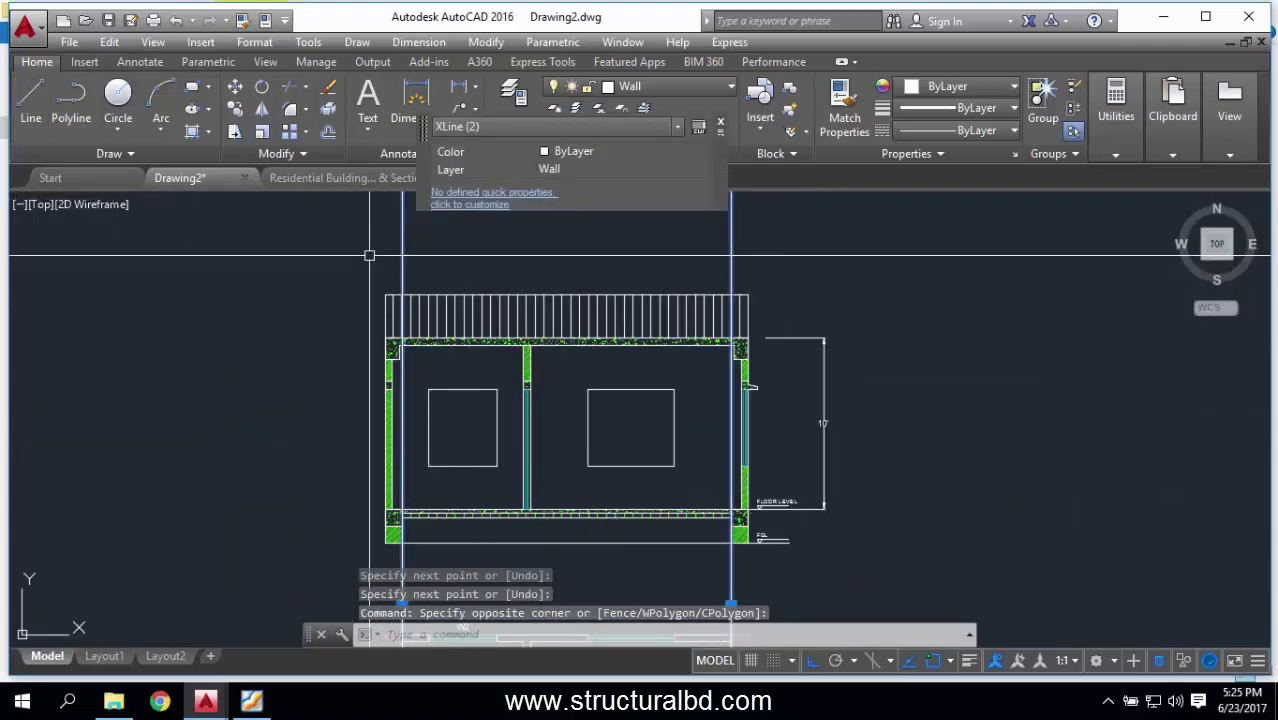
{"action": "key", "text": "Delete"}
{"action": "middle_click_drag", "start_coordinate": [522, 440], "coordinate": [483, 389]}
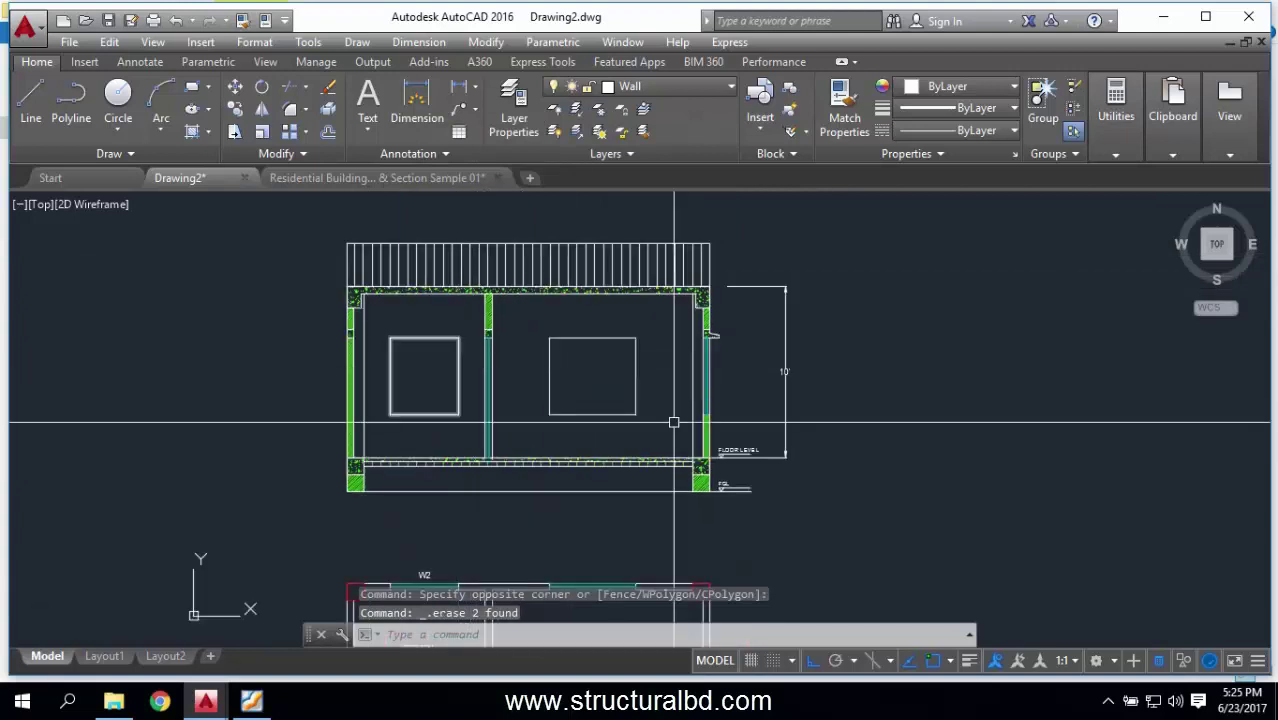
{"action": "scroll", "coordinate": [816, 281], "scroll_direction": "up", "scroll_amount": 2}
{"action": "scroll", "coordinate": [384, 240], "scroll_direction": "down", "scroll_amount": 2}
{"action": "key", "text": "Escape"}
{"action": "key", "text": "Escape"}
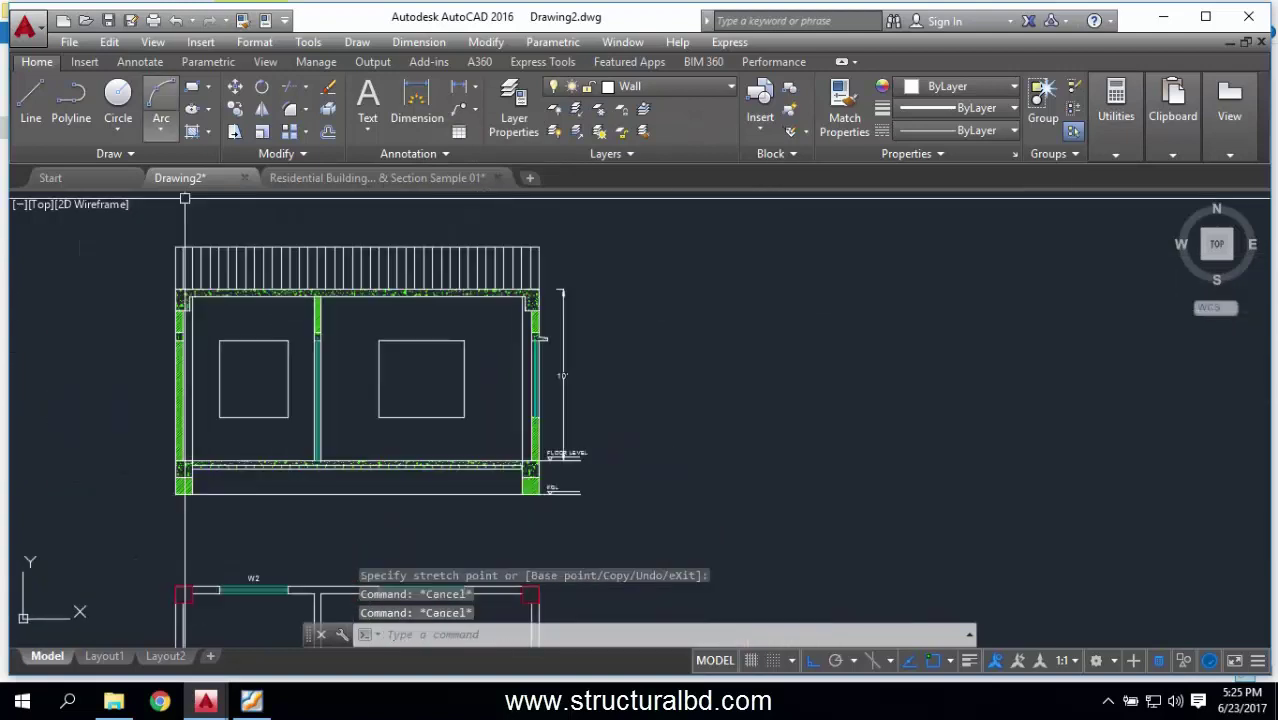
Step: Continue from the 10' dimension with a 2'-6" level dimension above it
{"action": "left_click", "coordinate": [459, 86]}
{"action": "scroll", "coordinate": [587, 323], "scroll_direction": "up", "scroll_amount": 5}
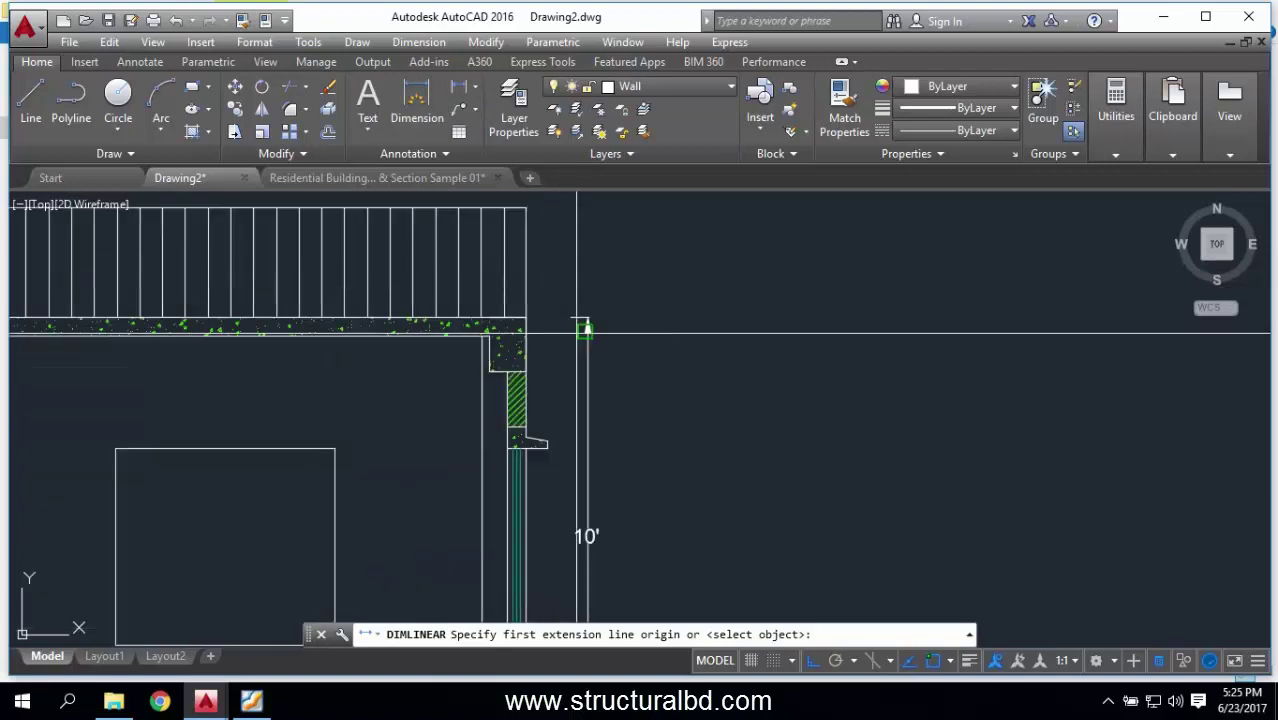
{"action": "key", "text": "Escape"}
{"action": "left_click", "coordinate": [139, 61]}
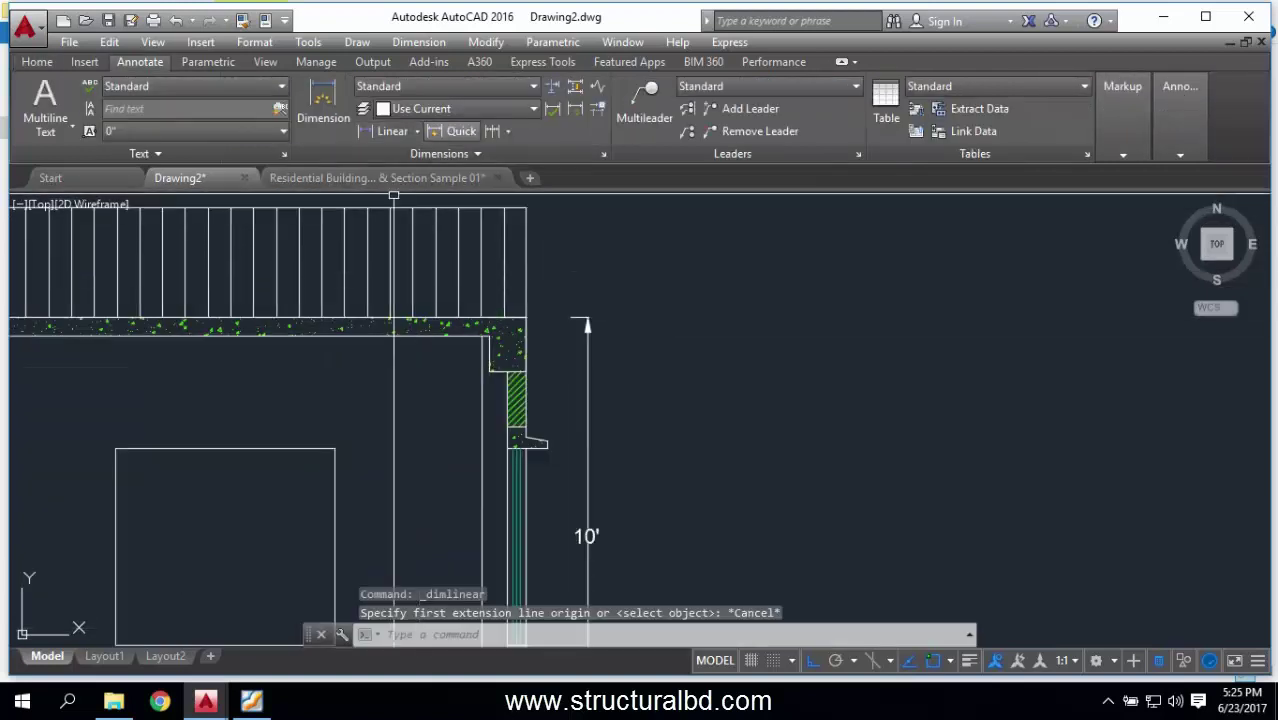
{"action": "left_click", "coordinate": [491, 131]}
{"action": "right_click", "coordinate": [618, 293]}
{"action": "left_click", "coordinate": [650, 305]}
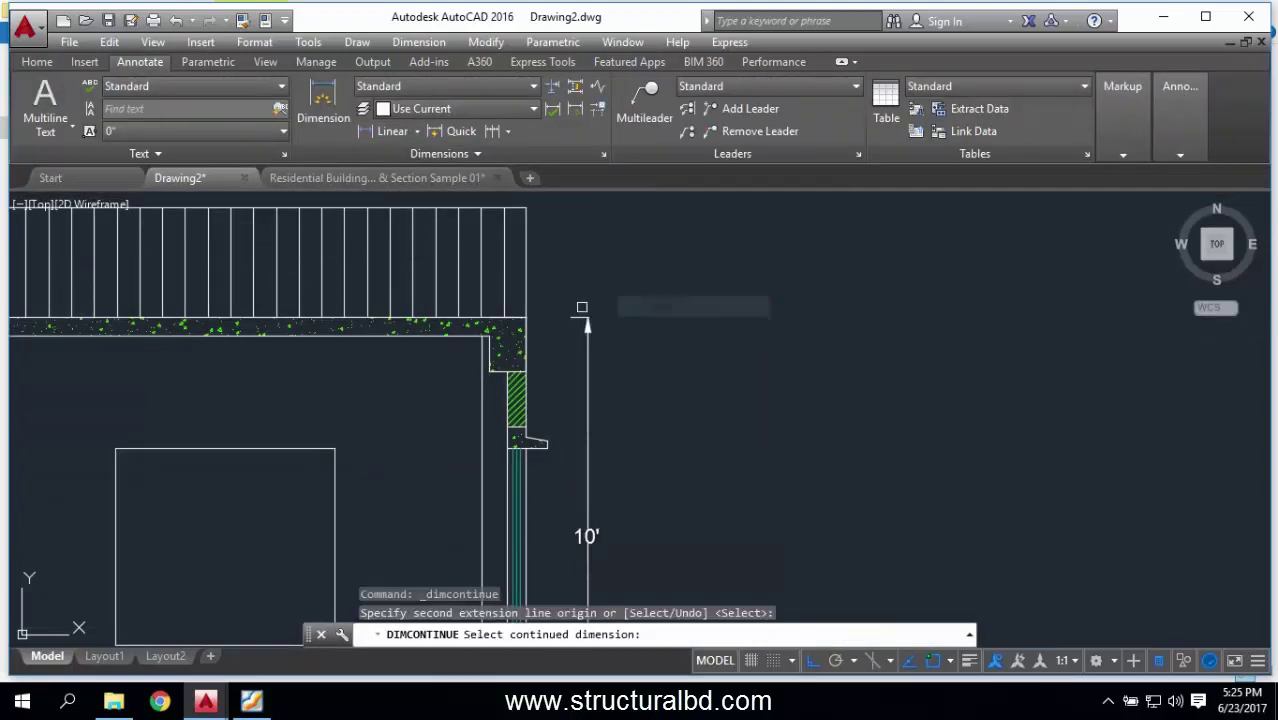
{"action": "left_click", "coordinate": [585, 310]}
{"action": "left_click", "coordinate": [573, 212]}
{"action": "key", "text": "Escape"}
Step: Continue from the floor-level dimension down with a 2' dimension to FGL
{"action": "scroll", "coordinate": [633, 408], "scroll_direction": "down", "scroll_amount": 5}
{"action": "scroll", "coordinate": [622, 314], "scroll_direction": "up", "scroll_amount": 5}
{"action": "right_click", "coordinate": [624, 268]}
{"action": "left_click", "coordinate": [660, 280]}
{"action": "right_click", "coordinate": [607, 272]}
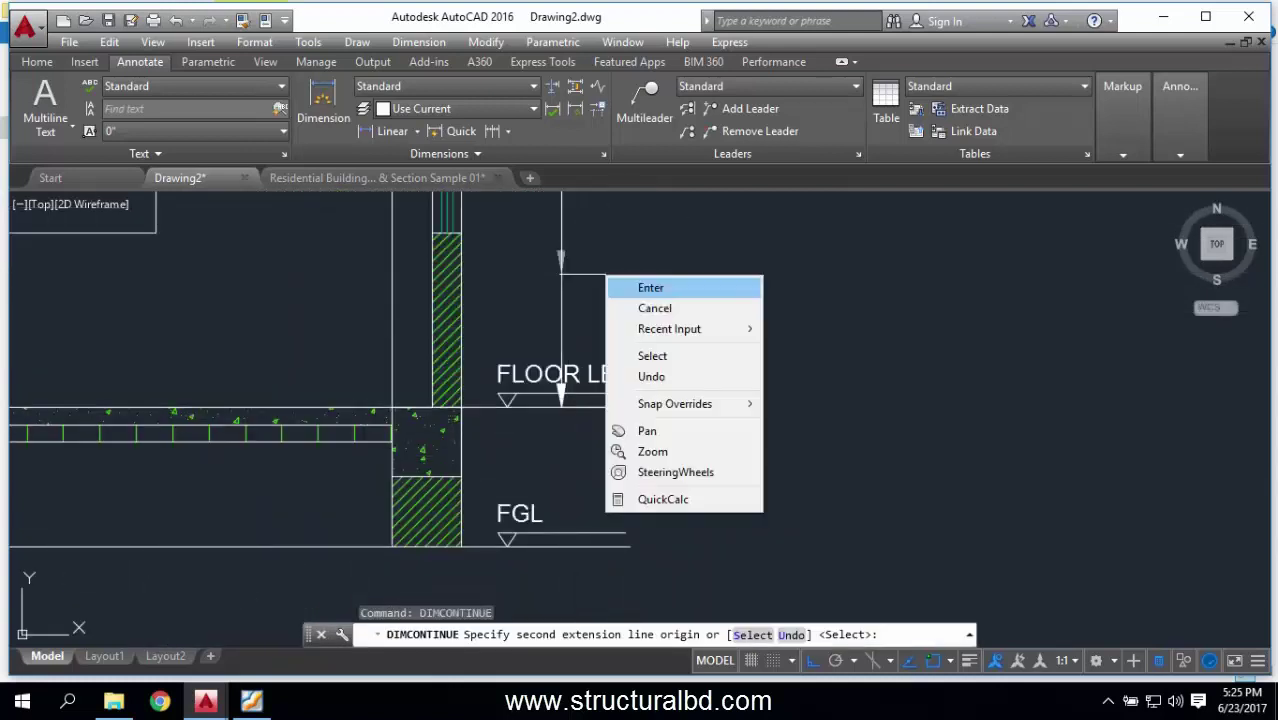
{"action": "left_click", "coordinate": [648, 285]}
{"action": "left_click", "coordinate": [561, 350]}
{"action": "middle_click_drag", "start_coordinate": [580, 539], "coordinate": [586, 458]}
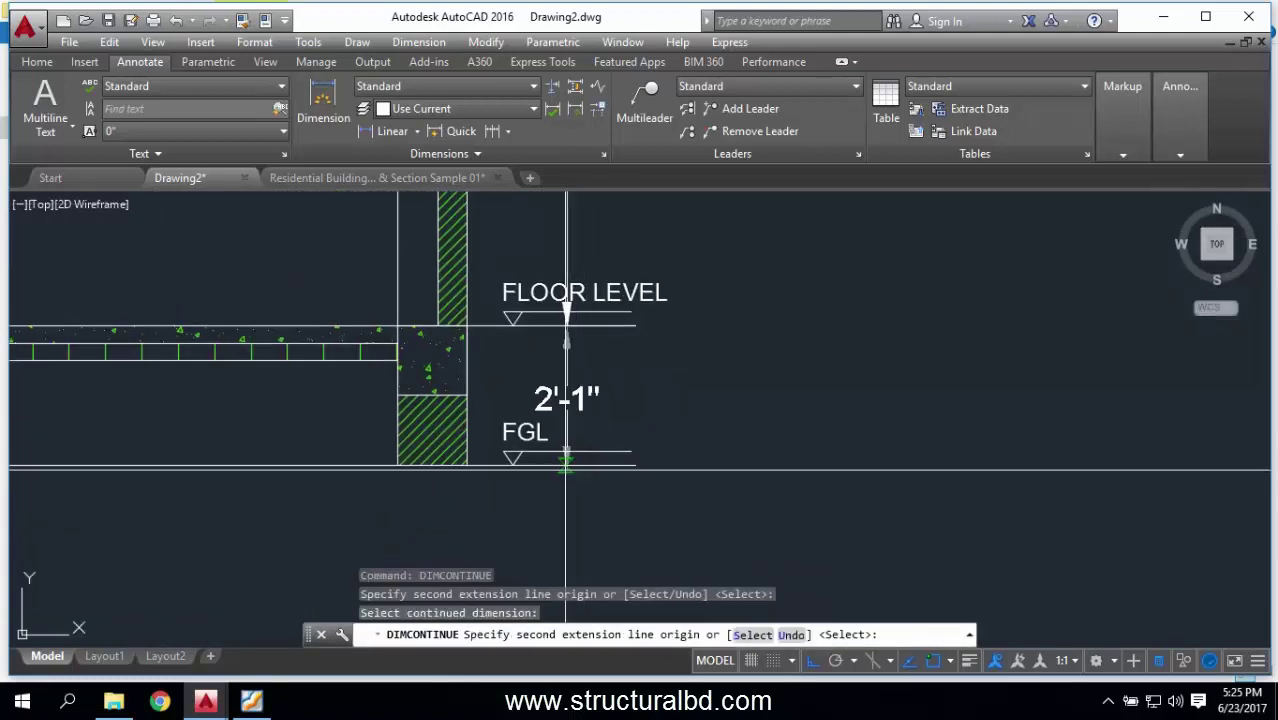
{"action": "left_click", "coordinate": [567, 320]}
{"action": "key", "text": "Escape"}
Step: Grip-stretch the tall 10' dimension down to 2'-6" above floor level
{"action": "scroll", "coordinate": [626, 407], "scroll_direction": "down", "scroll_amount": 4}
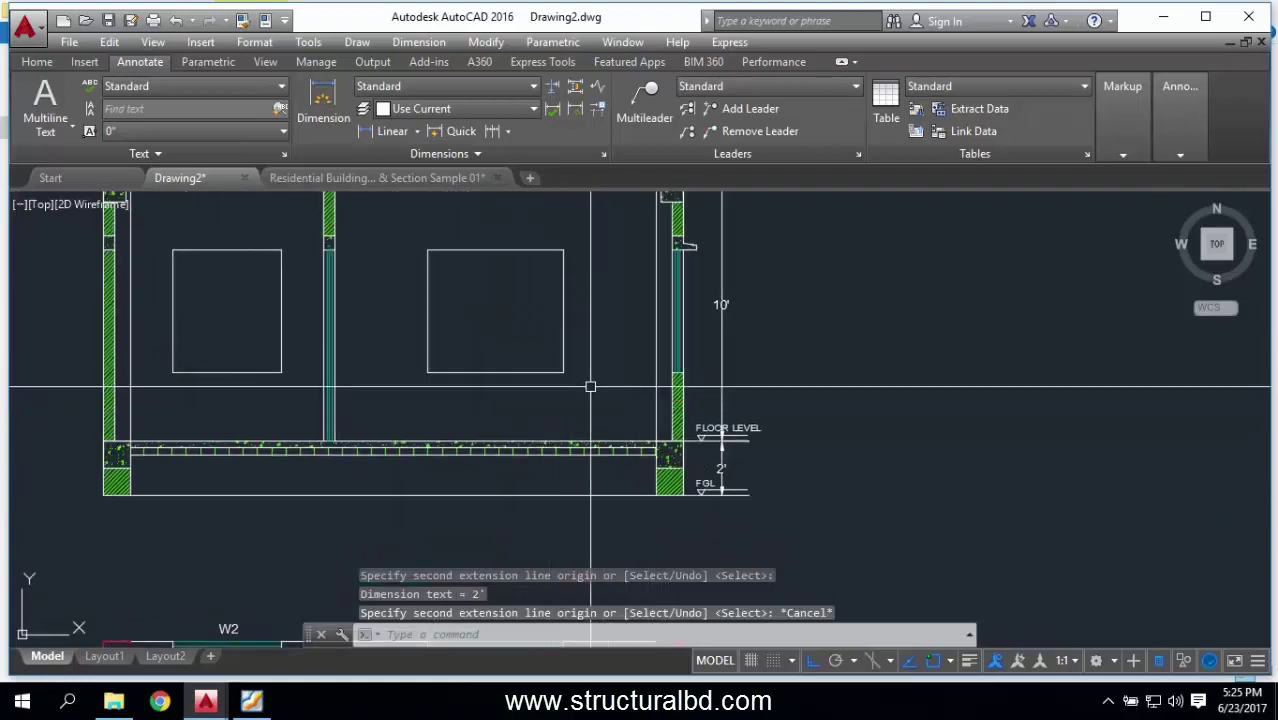
{"action": "key", "text": "Escape"}
{"action": "middle_click_drag", "start_coordinate": [741, 314], "coordinate": [679, 331]}
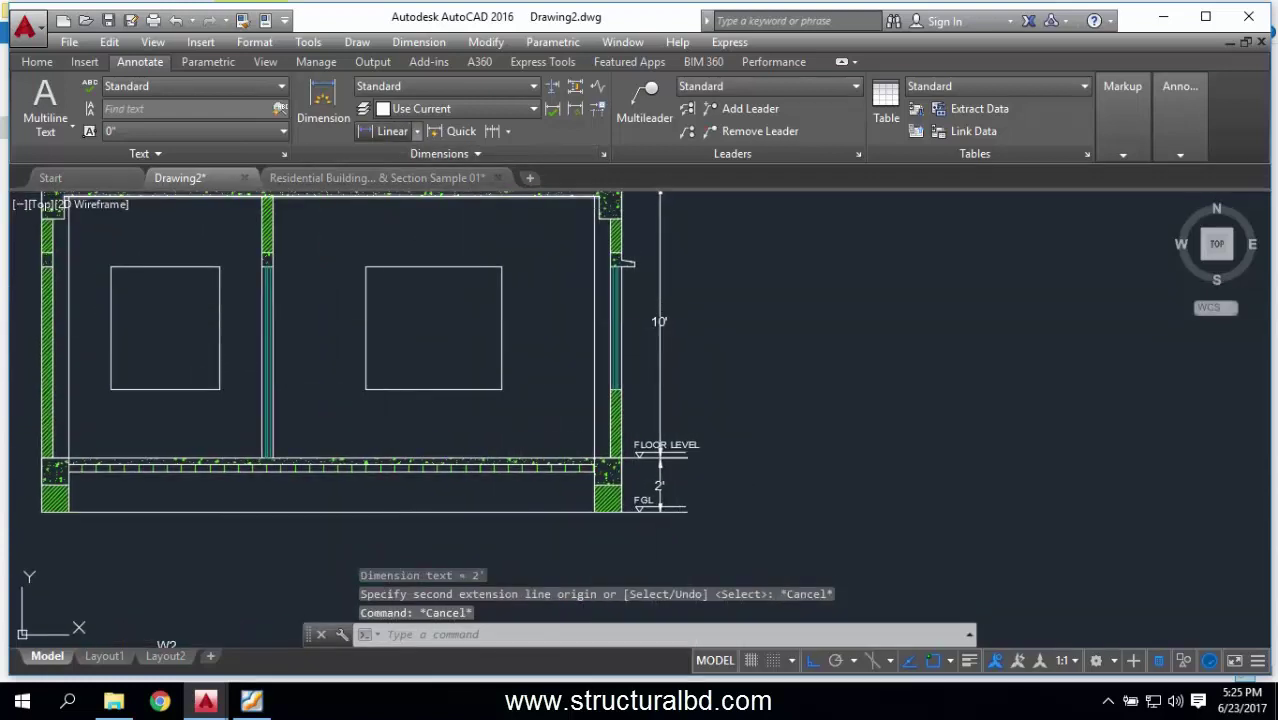
{"action": "left_click", "coordinate": [640, 317]}
{"action": "left_click", "coordinate": [675, 276]}
{"action": "middle_click_drag", "start_coordinate": [660, 207], "coordinate": [623, 283]}
{"action": "left_click", "coordinate": [624, 261]}
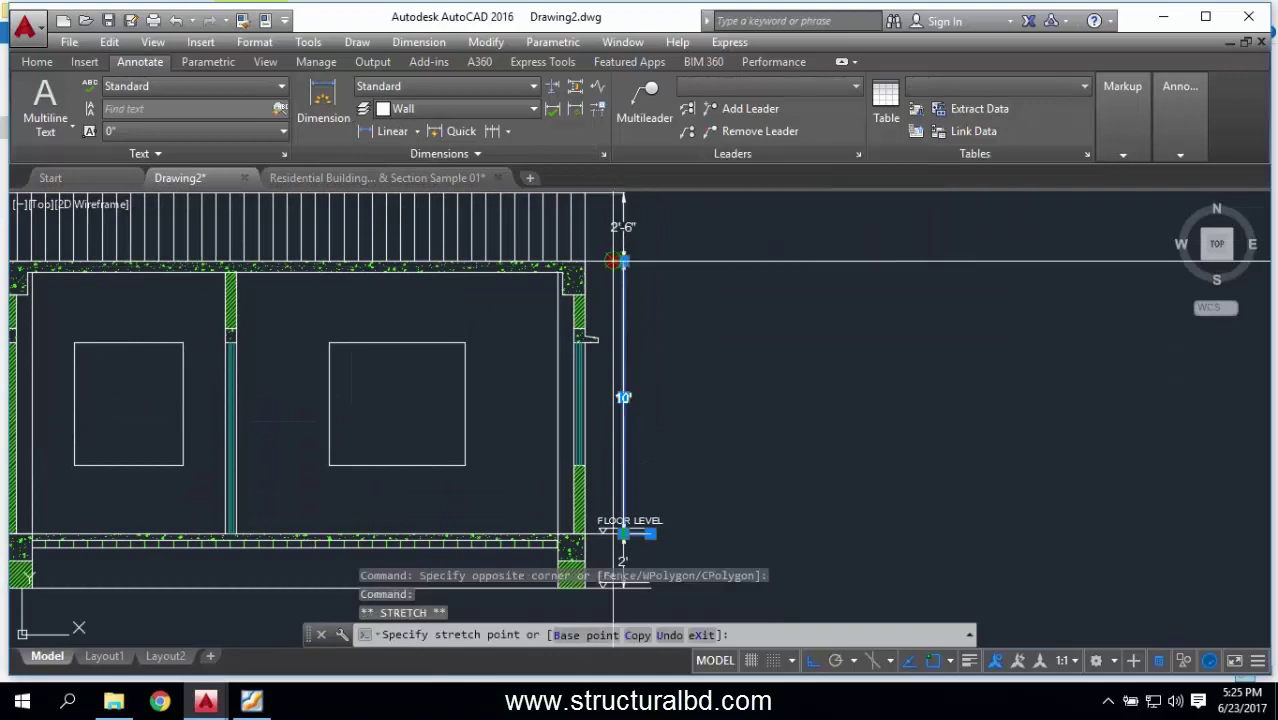
{"action": "scroll", "coordinate": [623, 377], "scroll_direction": "up", "scroll_amount": 2}
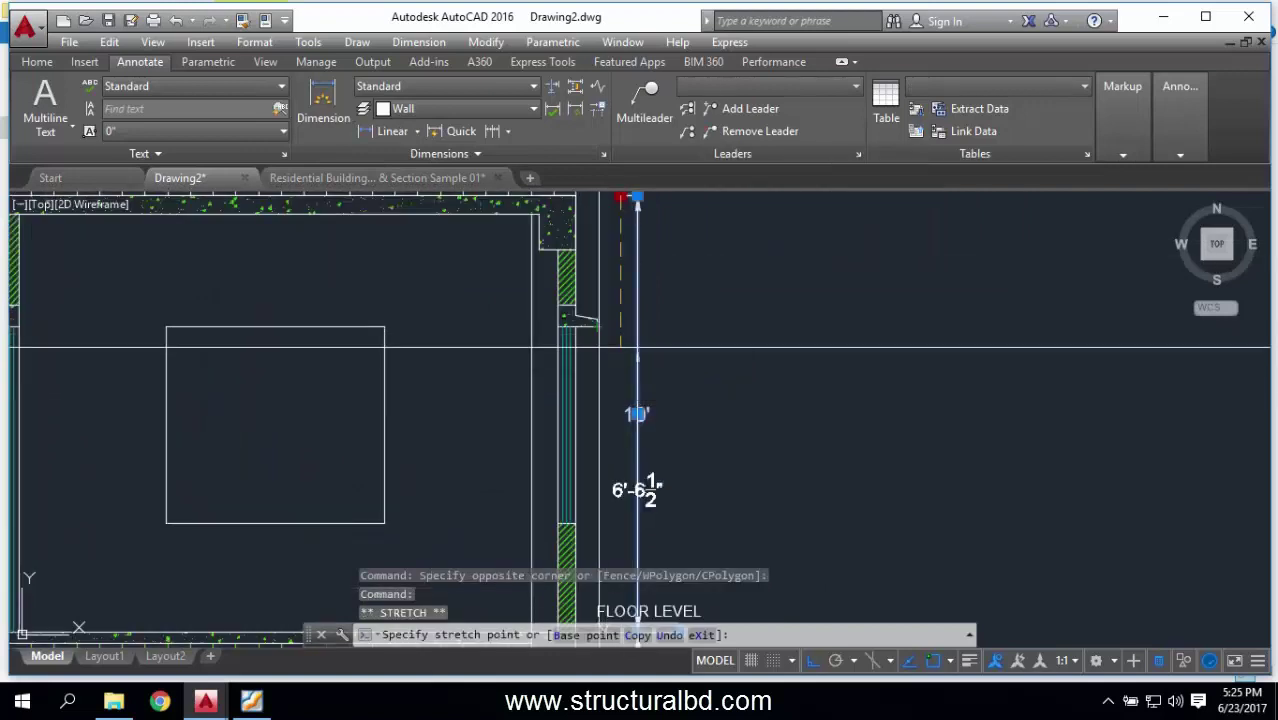
{"action": "left_click", "coordinate": [575, 522]}
{"action": "key", "text": "Escape"}
Step: Continue the chain from the 2'-6" dimension with 4'-6", 3' and 2'-6" levels, then select the leftover top-right dimension
{"action": "left_click", "coordinate": [491, 131]}
{"action": "right_click", "coordinate": [639, 397]}
{"action": "left_click", "coordinate": [696, 401]}
{"action": "left_click", "coordinate": [637, 521]}
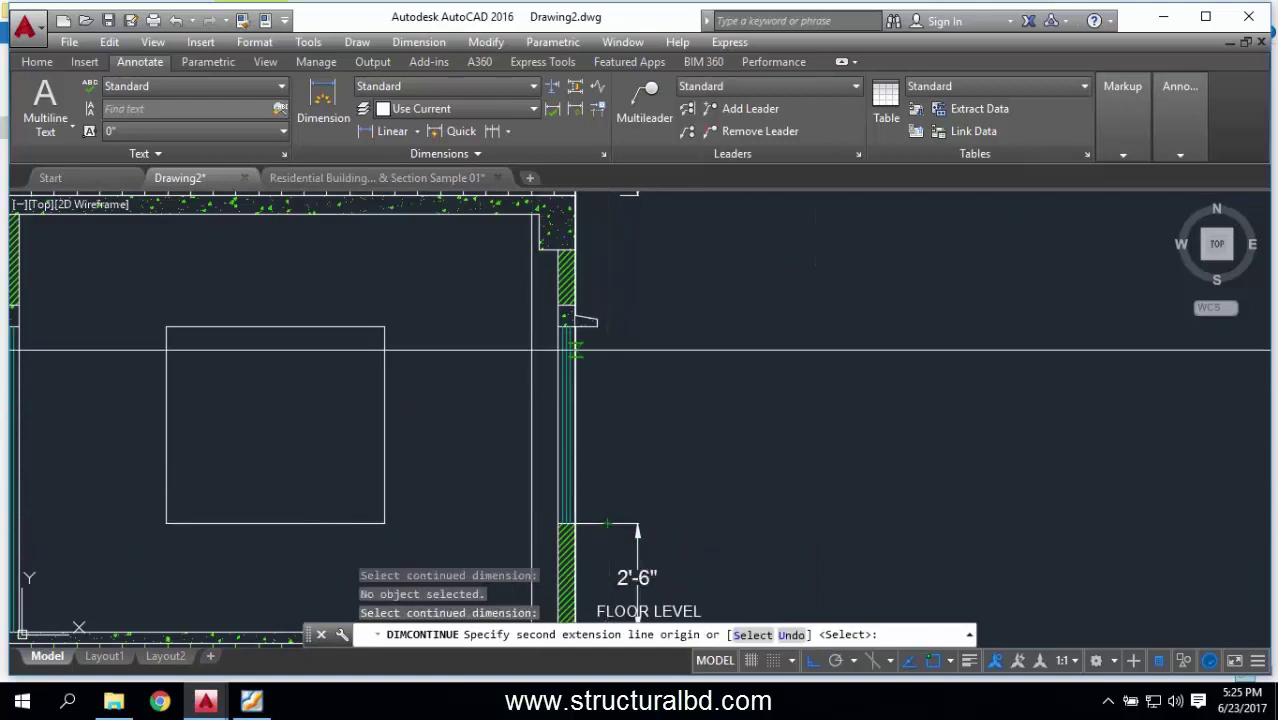
{"action": "middle_click_drag", "start_coordinate": [595, 251], "coordinate": [579, 350]}
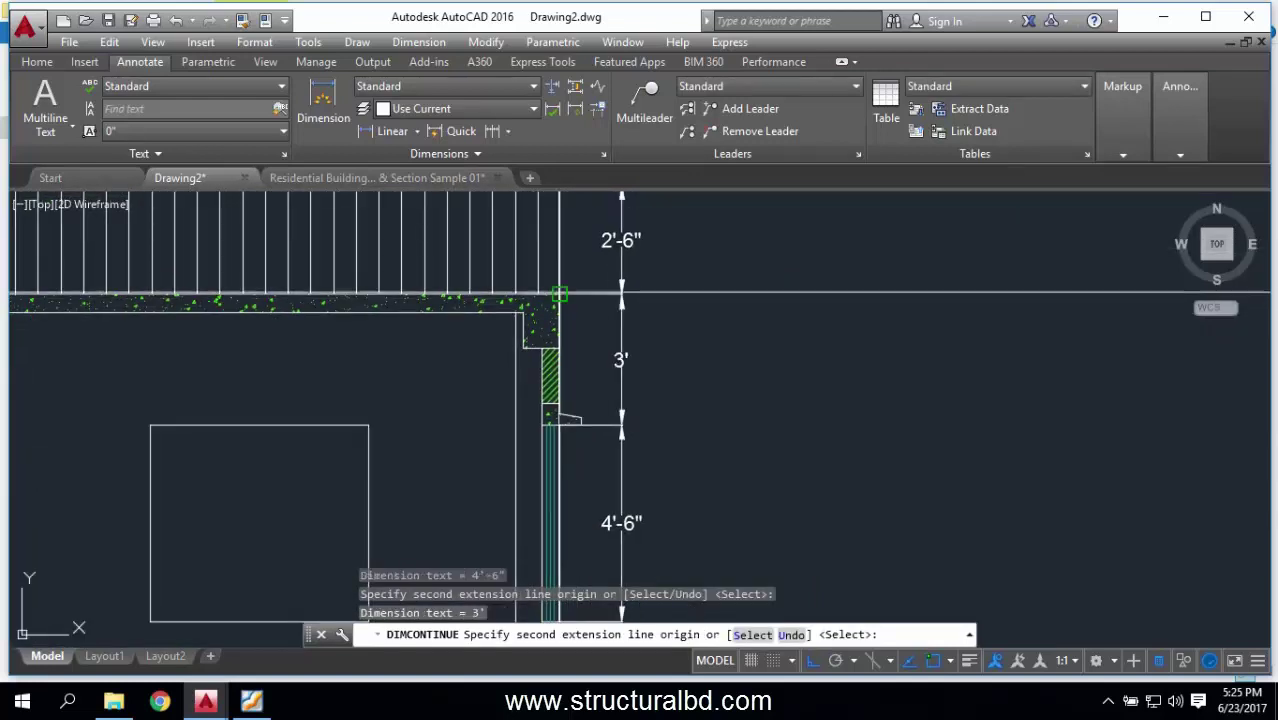
{"action": "key", "text": "Escape"}
{"action": "key", "text": "Escape"}
{"action": "key", "text": "Escape"}
{"action": "scroll", "coordinate": [560, 294], "scroll_direction": "down", "scroll_amount": 5}
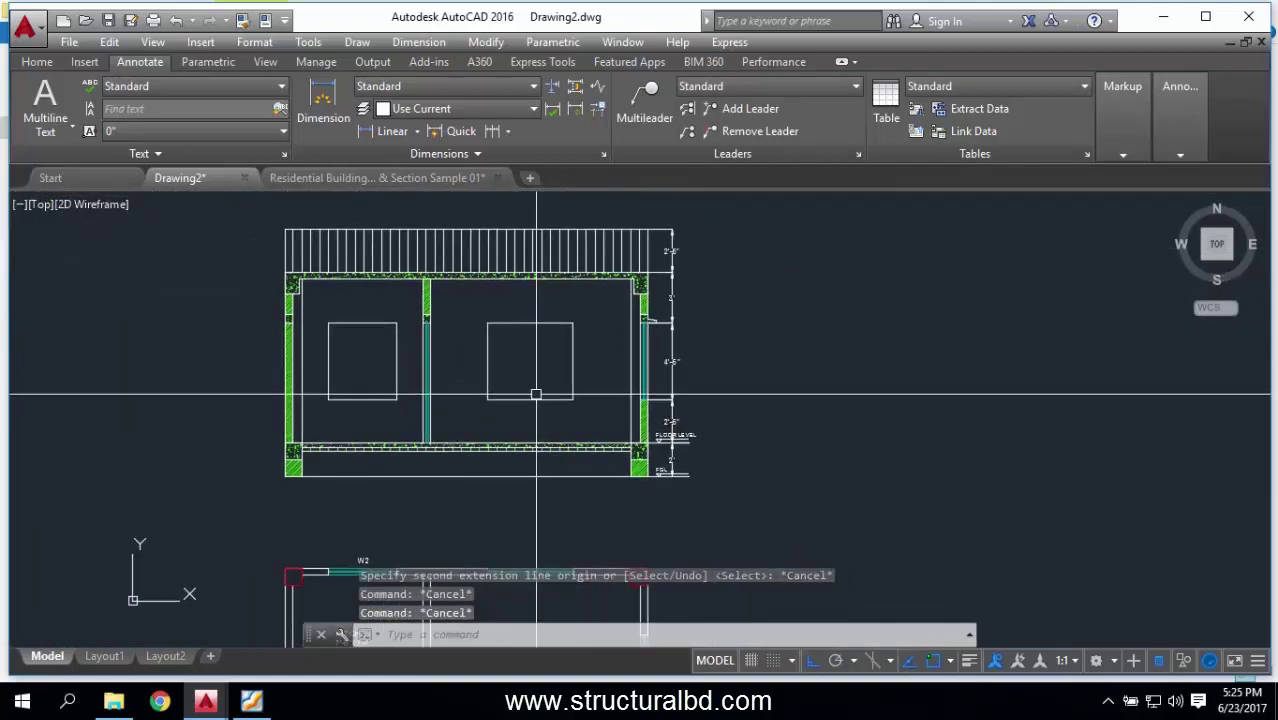
{"action": "scroll", "coordinate": [545, 395], "scroll_direction": "down", "scroll_amount": 2}
{"action": "scroll", "coordinate": [542, 380], "scroll_direction": "up", "scroll_amount": 2}
{"action": "middle_click_drag", "start_coordinate": [531, 310], "coordinate": [525, 370]}
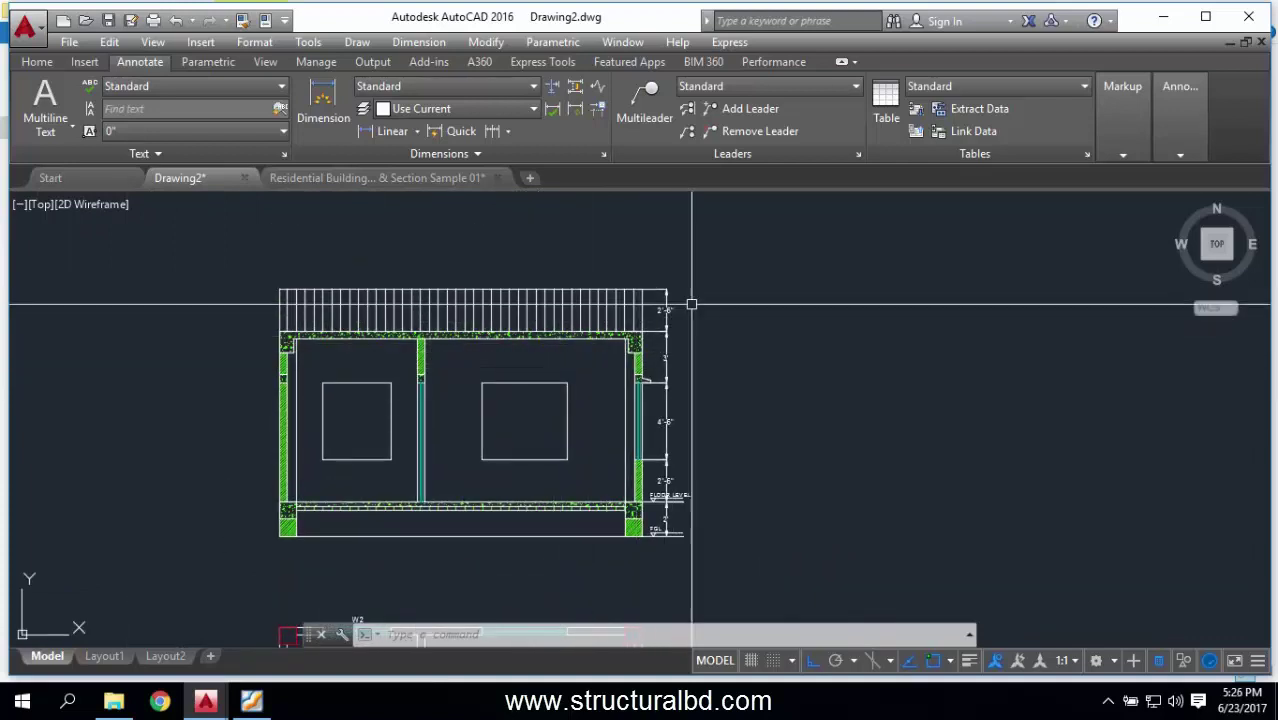
{"action": "left_click", "coordinate": [655, 285]}
Step: Delete the leftover dimension and move the roof hatch to its new position
{"action": "key", "text": "Delete"}
{"action": "left_click", "coordinate": [664, 298]}
{"action": "left_click", "coordinate": [218, 192]}
{"action": "left_click", "coordinate": [37, 61]}
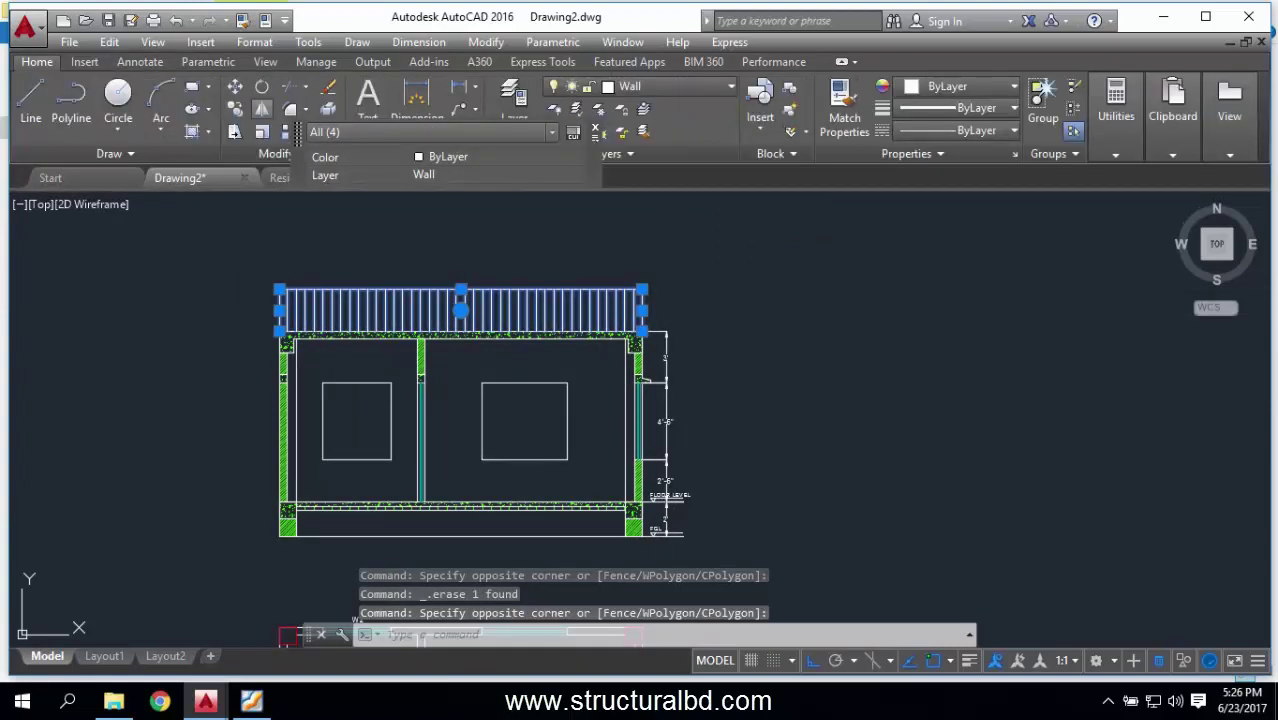
{"action": "left_click", "coordinate": [234, 87]}
{"action": "scroll", "coordinate": [459, 272], "scroll_direction": "down", "scroll_amount": 2}
{"action": "left_click", "coordinate": [450, 430]}
{"action": "scroll", "coordinate": [485, 250], "scroll_direction": "down", "scroll_amount": 1}
{"action": "left_click", "coordinate": [502, 315]}
{"action": "scroll", "coordinate": [599, 417], "scroll_direction": "up", "scroll_amount": 3}
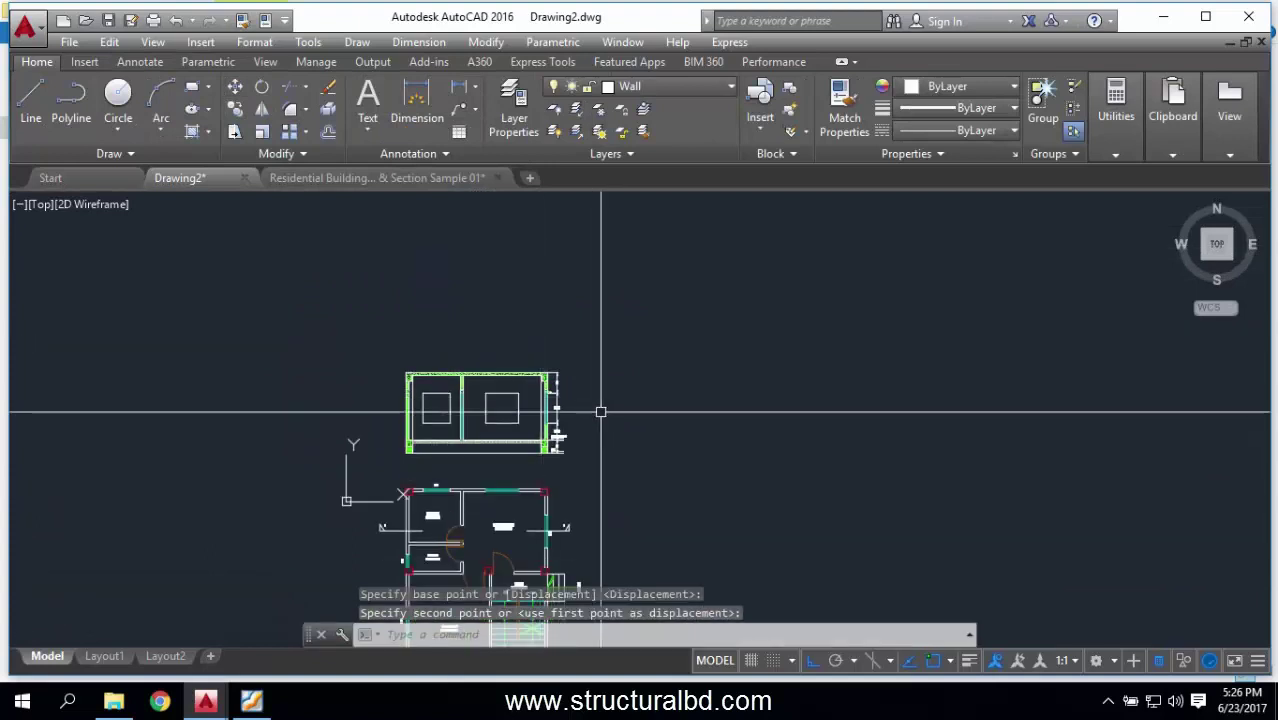
Step: Select the building and its wall lines, backing out of the attempted wall-end stretches
{"action": "left_click", "coordinate": [640, 452]}
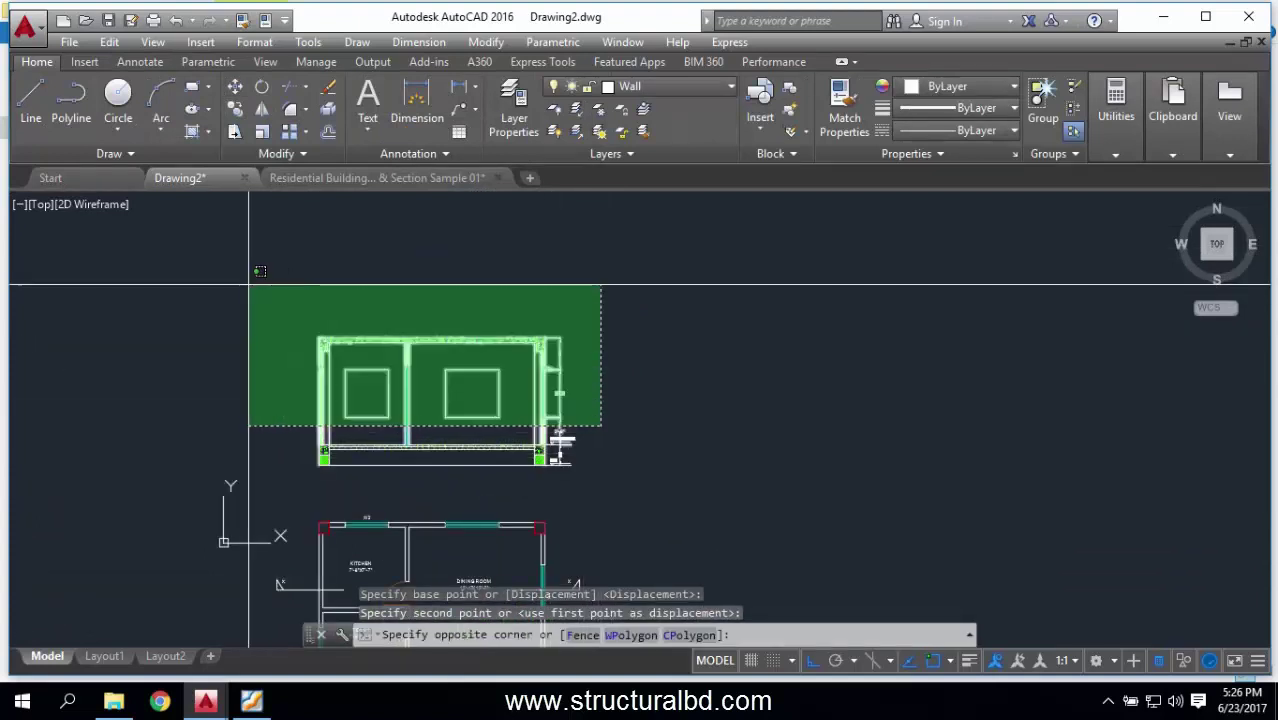
{"action": "left_click", "coordinate": [251, 277]}
{"action": "scroll", "coordinate": [340, 445], "scroll_direction": "up", "scroll_amount": 2}
{"action": "key", "text": "Escape"}
{"action": "scroll", "coordinate": [345, 410], "scroll_direction": "up", "scroll_amount": 4}
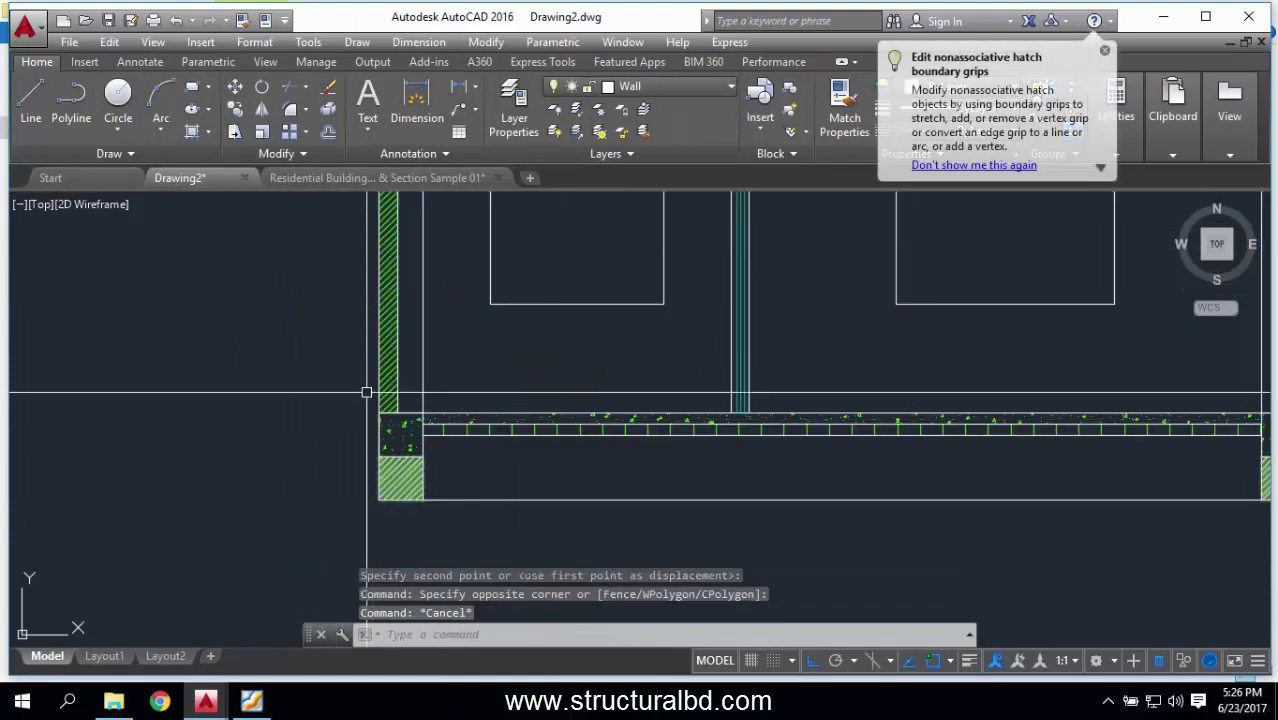
{"action": "left_click", "coordinate": [380, 430]}
{"action": "left_click", "coordinate": [378, 500]}
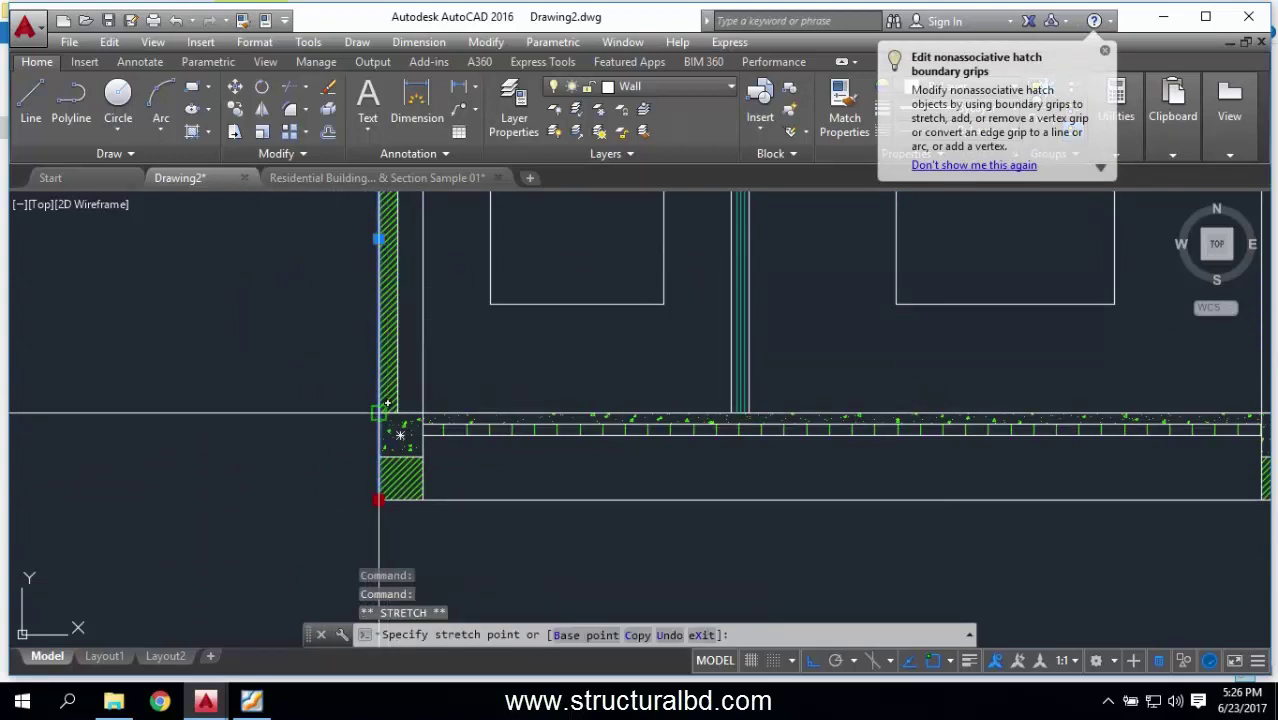
{"action": "key", "text": "Escape"}
{"action": "scroll", "coordinate": [579, 434], "scroll_direction": "down", "scroll_amount": 4}
{"action": "scroll", "coordinate": [545, 401], "scroll_direction": "up", "scroll_amount": 4}
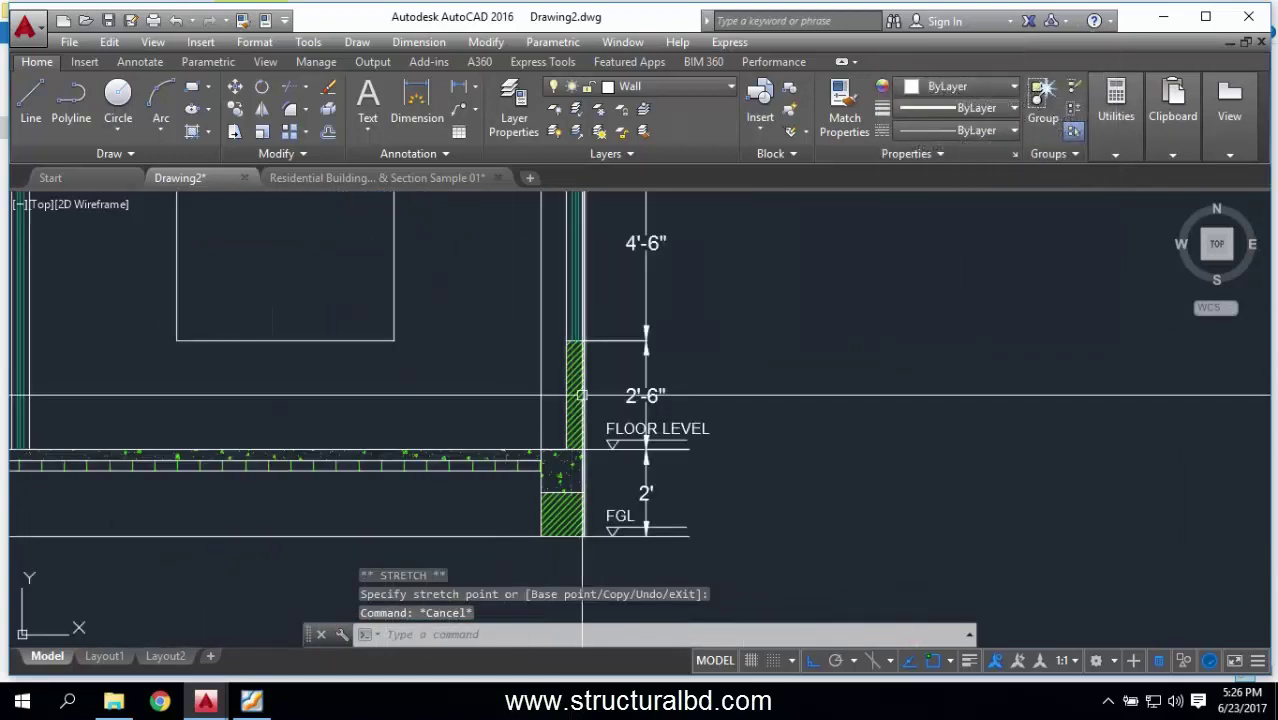
{"action": "left_click", "coordinate": [584, 500]}
{"action": "left_click", "coordinate": [584, 536]}
{"action": "key", "text": "Escape"}
{"action": "key", "text": "Escape"}
Step: Draw the ground line across the section base at the FGL level
{"action": "left_click", "coordinate": [31, 100]}
{"action": "scroll", "coordinate": [630, 495], "scroll_direction": "up", "scroll_amount": 4}
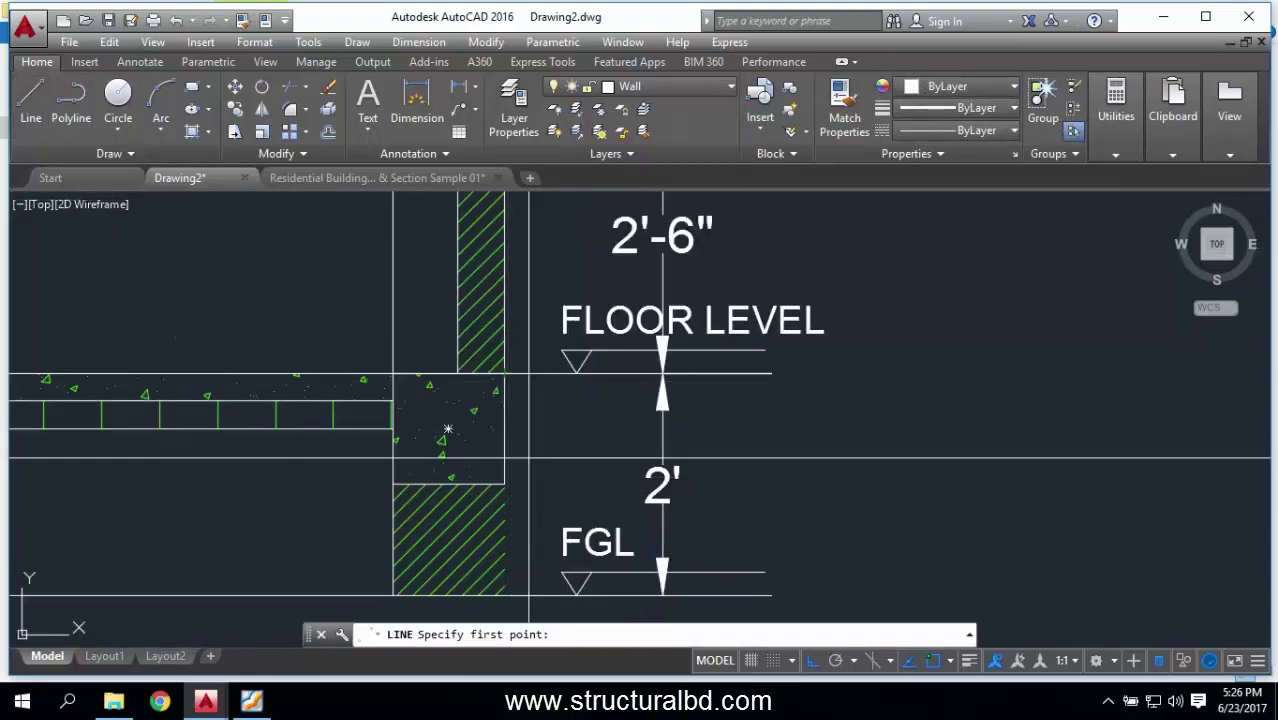
{"action": "left_click", "coordinate": [500, 420]}
{"action": "middle_click_drag", "start_coordinate": [500, 420], "coordinate": [547, 307]}
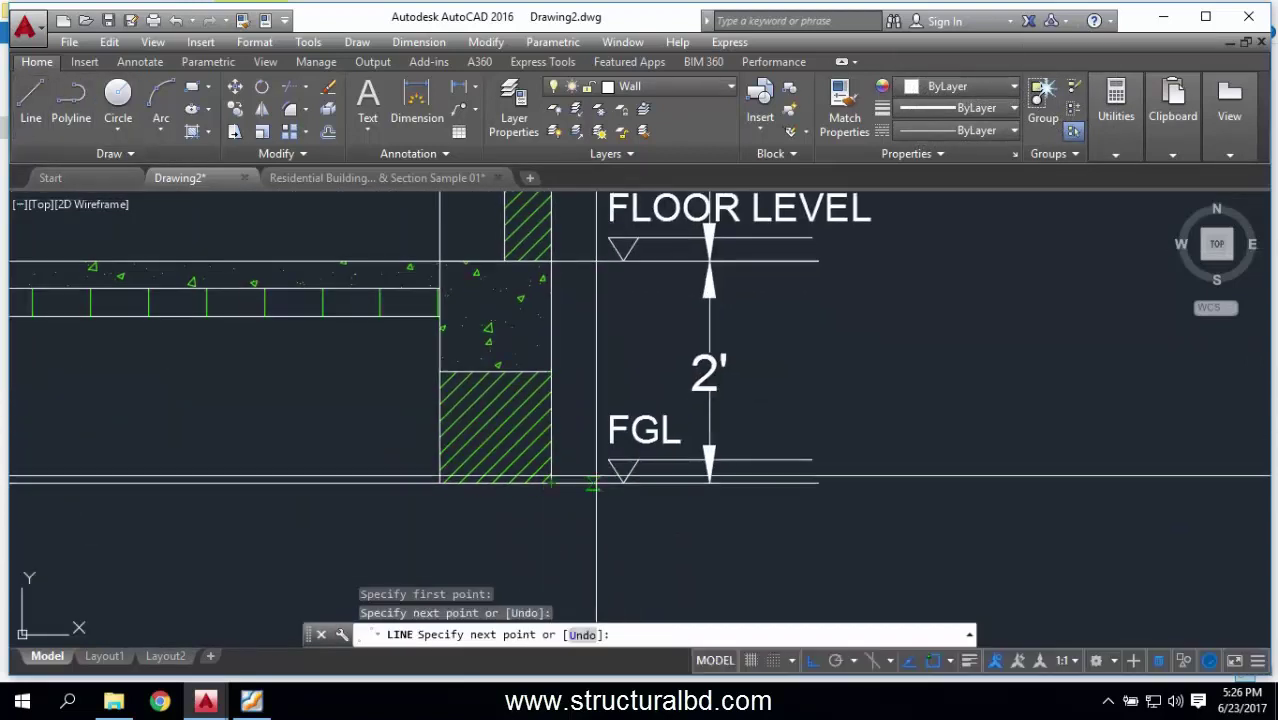
{"action": "key", "text": "Escape"}
{"action": "scroll", "coordinate": [593, 484], "scroll_direction": "down", "scroll_amount": 3}
{"action": "middle_click_drag", "start_coordinate": [400, 450], "coordinate": [600, 455]}
{"action": "scroll", "coordinate": [207, 276], "scroll_direction": "up", "scroll_amount": 2}
{"action": "right_click", "coordinate": [207, 276]}
{"action": "left_click", "coordinate": [300, 287]}
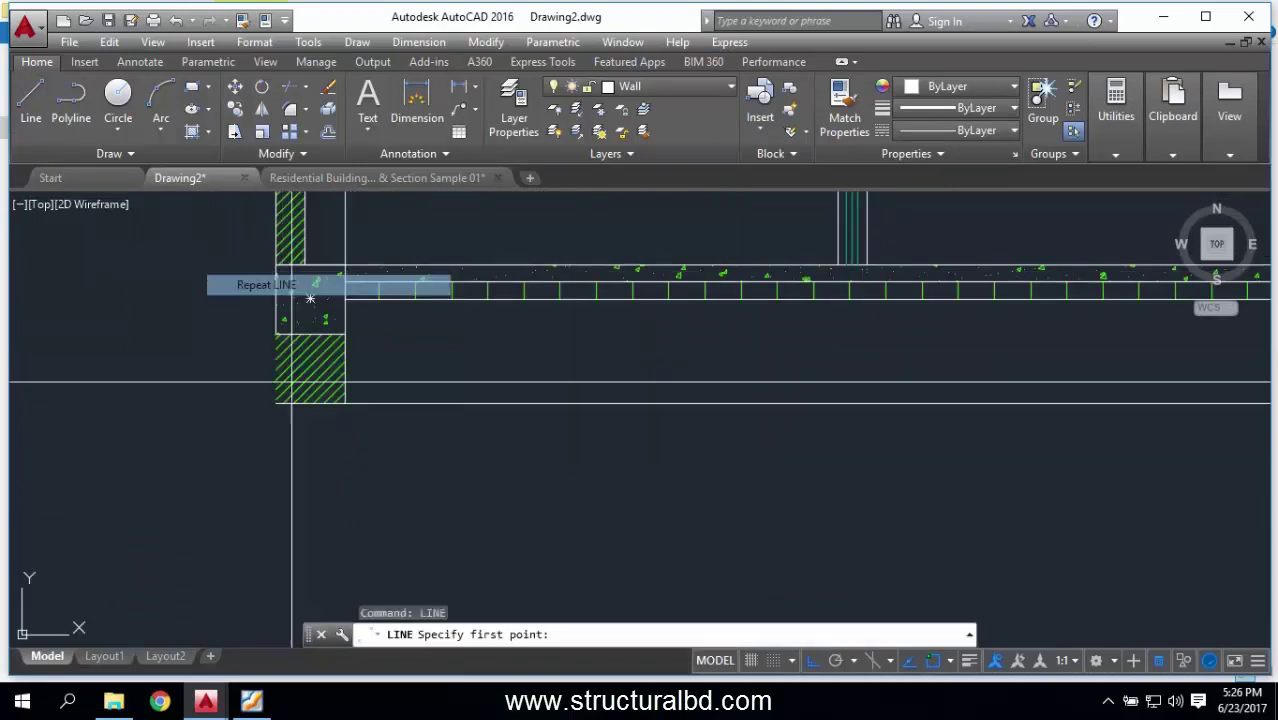
{"action": "left_click", "coordinate": [277, 400]}
{"action": "left_click", "coordinate": [428, 491]}
{"action": "key", "text": "Escape"}
Step: Crossing-window select the whole storey section
{"action": "scroll", "coordinate": [791, 409], "scroll_direction": "down", "scroll_amount": 5}
{"action": "scroll", "coordinate": [791, 409], "scroll_direction": "up", "scroll_amount": 2}
{"action": "scroll", "coordinate": [799, 437], "scroll_direction": "down", "scroll_amount": 2}
{"action": "left_click", "coordinate": [793, 457]}
{"action": "left_click", "coordinate": [314, 203]}
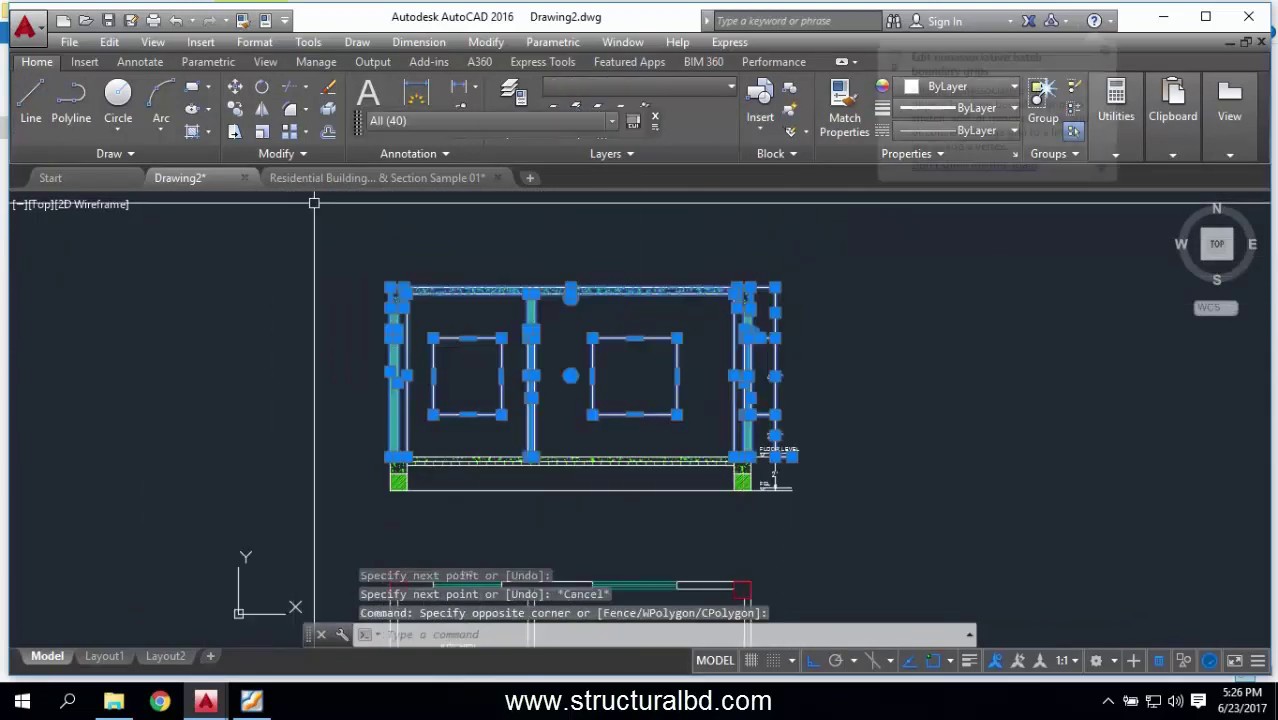
Step: Copy the selected storey upward from its bottom-left corner to stack extra floors
{"action": "left_click", "coordinate": [234, 108]}
{"action": "scroll", "coordinate": [395, 455], "scroll_direction": "up", "scroll_amount": 5}
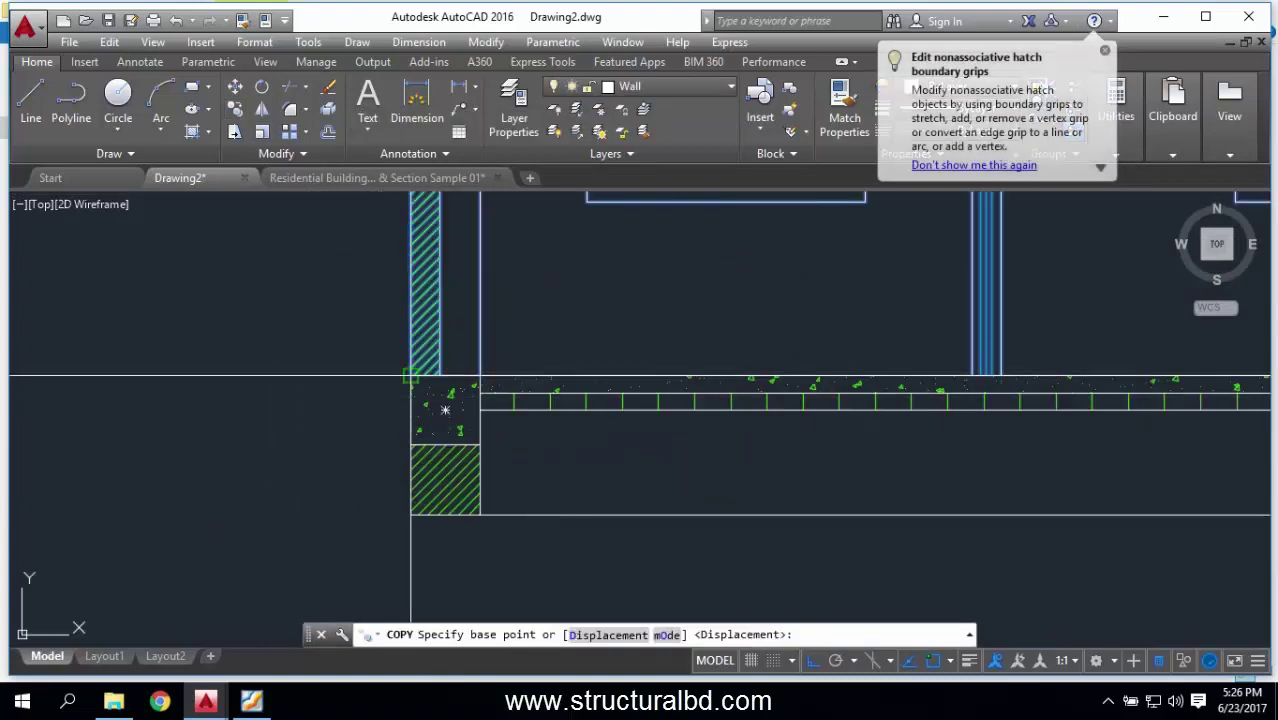
{"action": "left_click", "coordinate": [410, 378]}
{"action": "scroll", "coordinate": [430, 430], "scroll_direction": "down", "scroll_amount": 3}
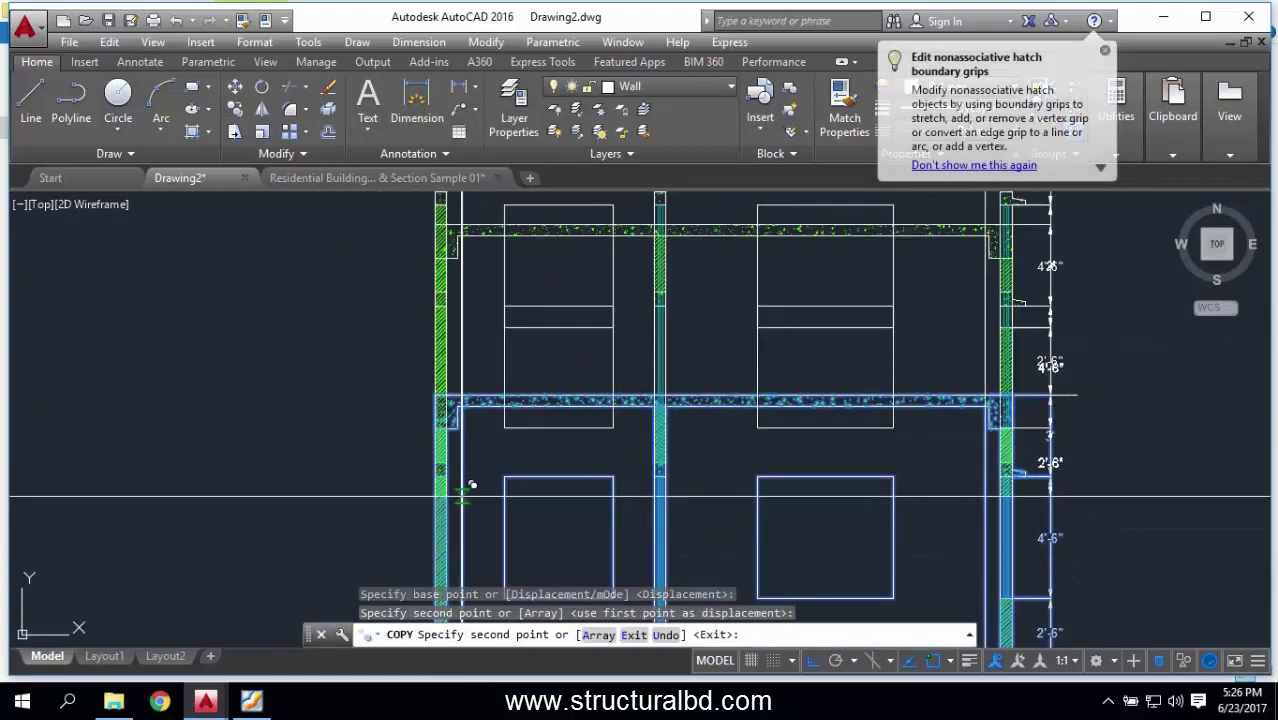
{"action": "scroll", "coordinate": [472, 485], "scroll_direction": "down", "scroll_amount": 2}
{"action": "left_click", "coordinate": [580, 375]}
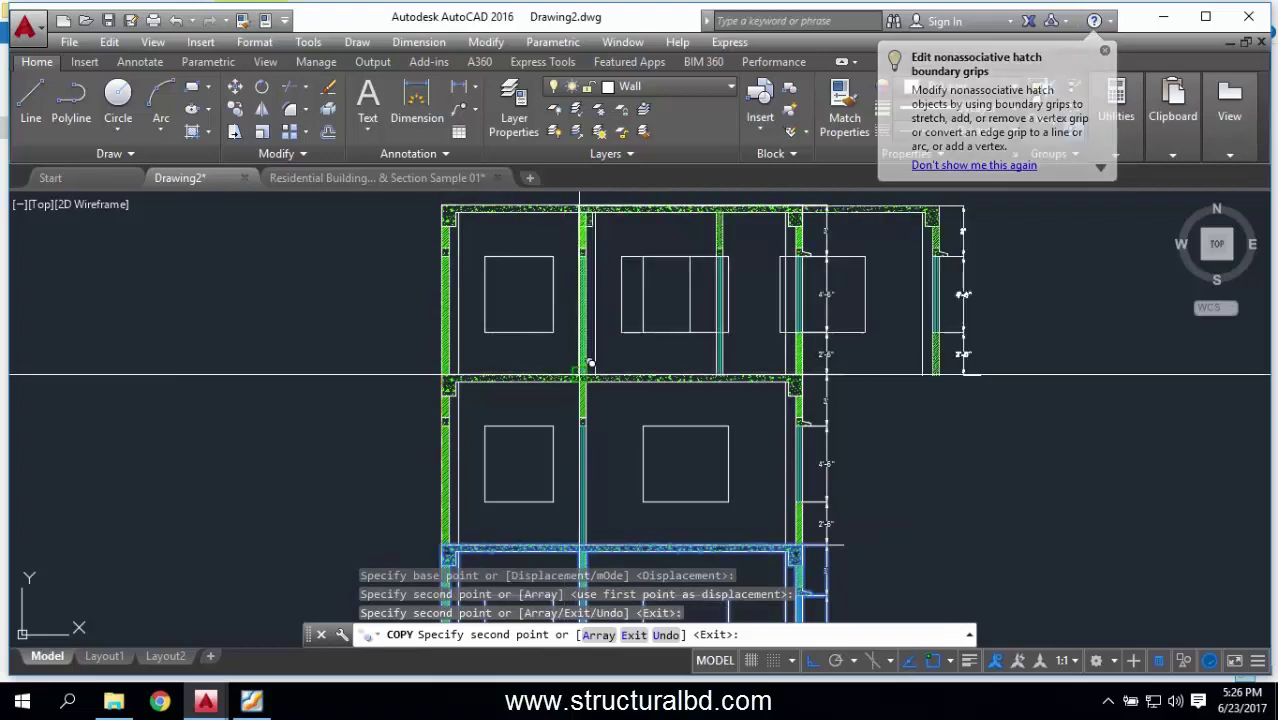
{"action": "scroll", "coordinate": [550, 370], "scroll_direction": "down", "scroll_amount": 3}
{"action": "scroll", "coordinate": [510, 360], "scroll_direction": "up", "scroll_amount": 3}
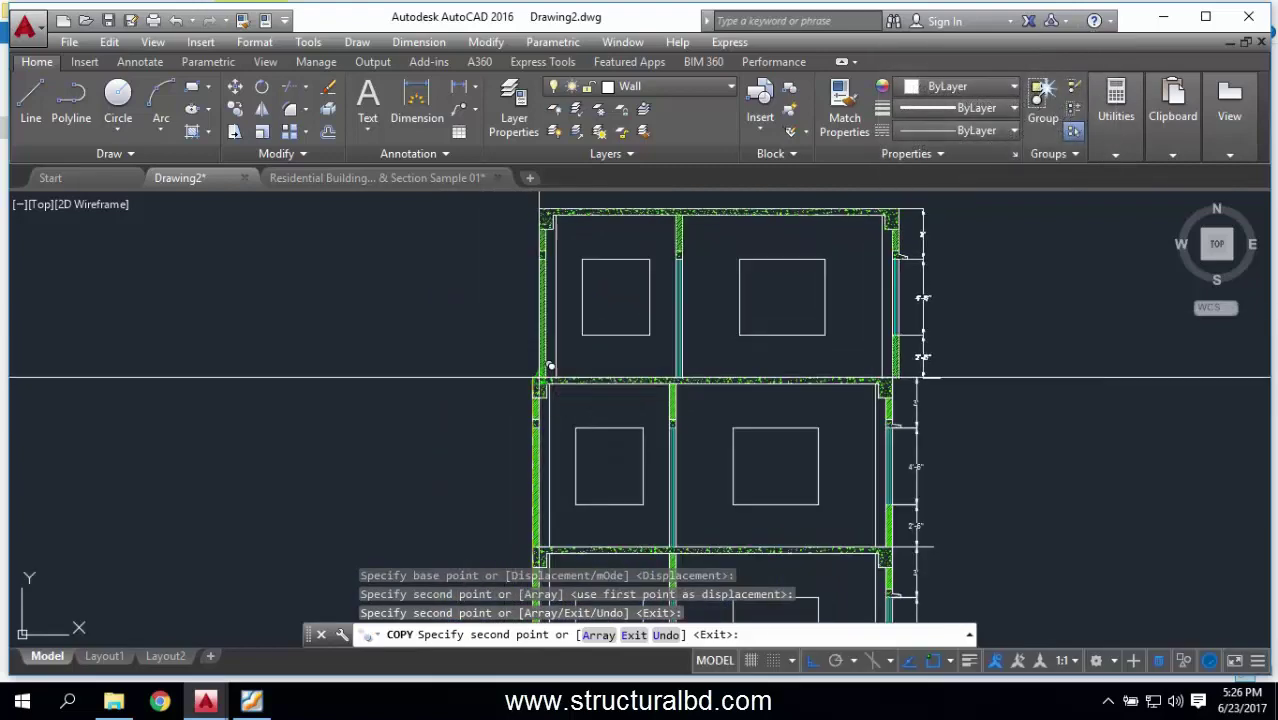
{"action": "scroll", "coordinate": [500, 420], "scroll_direction": "down", "scroll_amount": 2}
{"action": "key", "text": "Escape"}
Step: Move the hatched parapet strip with M onto the top of the roof
{"action": "left_click", "coordinate": [648, 330]}
{"action": "left_click", "coordinate": [384, 251]}
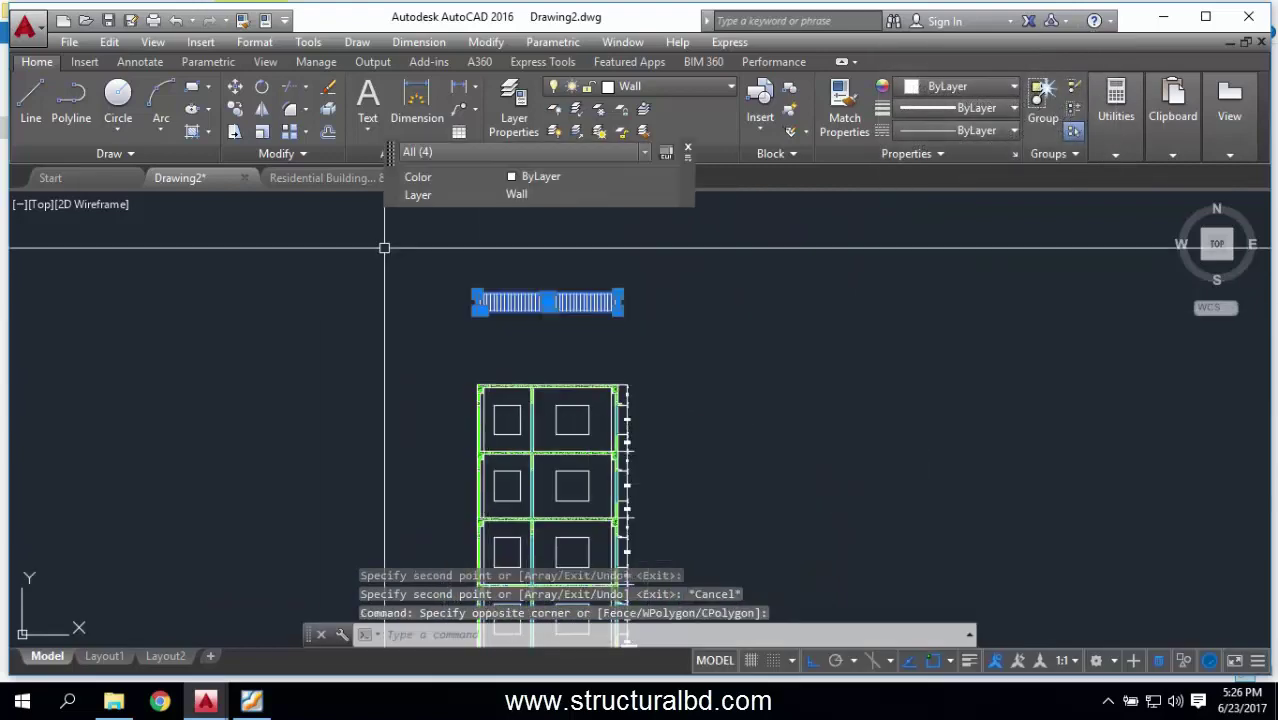
{"action": "type", "text": "m"}
{"action": "key", "text": "Return"}
{"action": "scroll", "coordinate": [458, 332], "scroll_direction": "up", "scroll_amount": 2}
{"action": "left_click", "coordinate": [487, 294]}
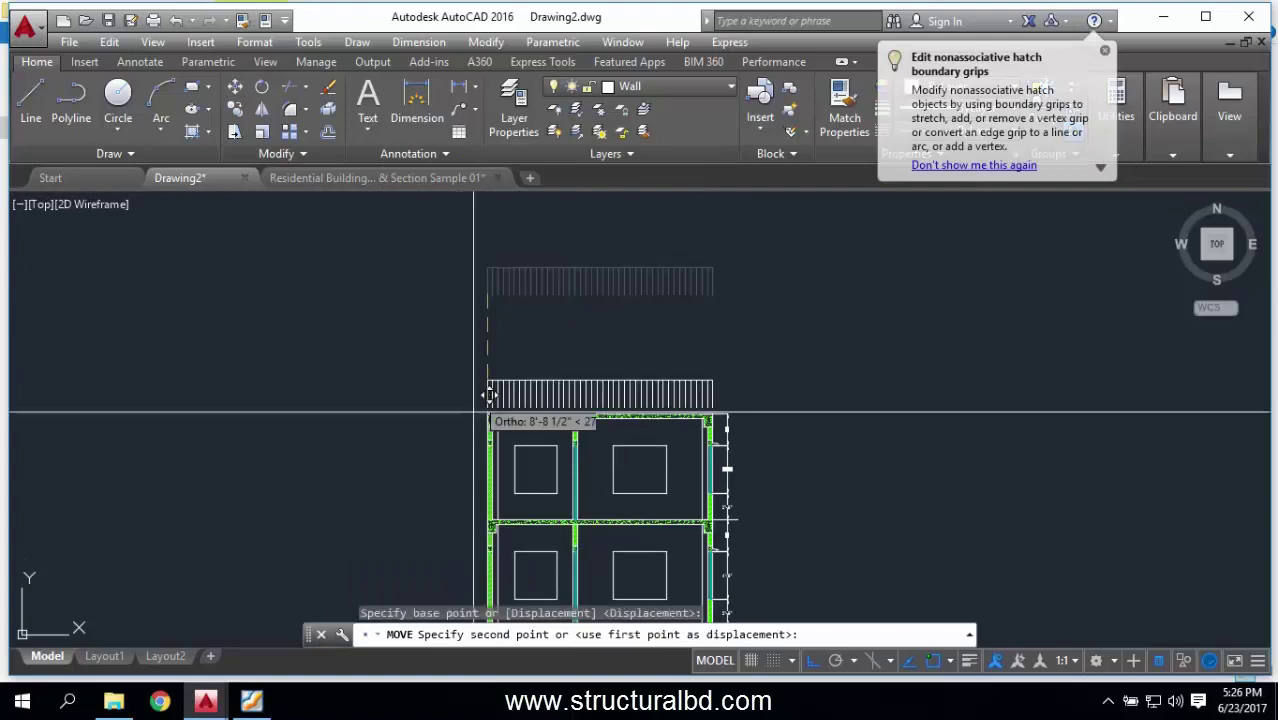
{"action": "scroll", "coordinate": [491, 395], "scroll_direction": "up", "scroll_amount": 5}
{"action": "left_click", "coordinate": [540, 395]}
{"action": "scroll", "coordinate": [534, 354], "scroll_direction": "down", "scroll_amount": 5}
{"action": "key", "text": "Escape"}
Step: Select the KITCHEN room label and start copying it with CO
{"action": "scroll", "coordinate": [430, 510], "scroll_direction": "down", "scroll_amount": 3}
{"action": "scroll", "coordinate": [524, 485], "scroll_direction": "up", "scroll_amount": 4}
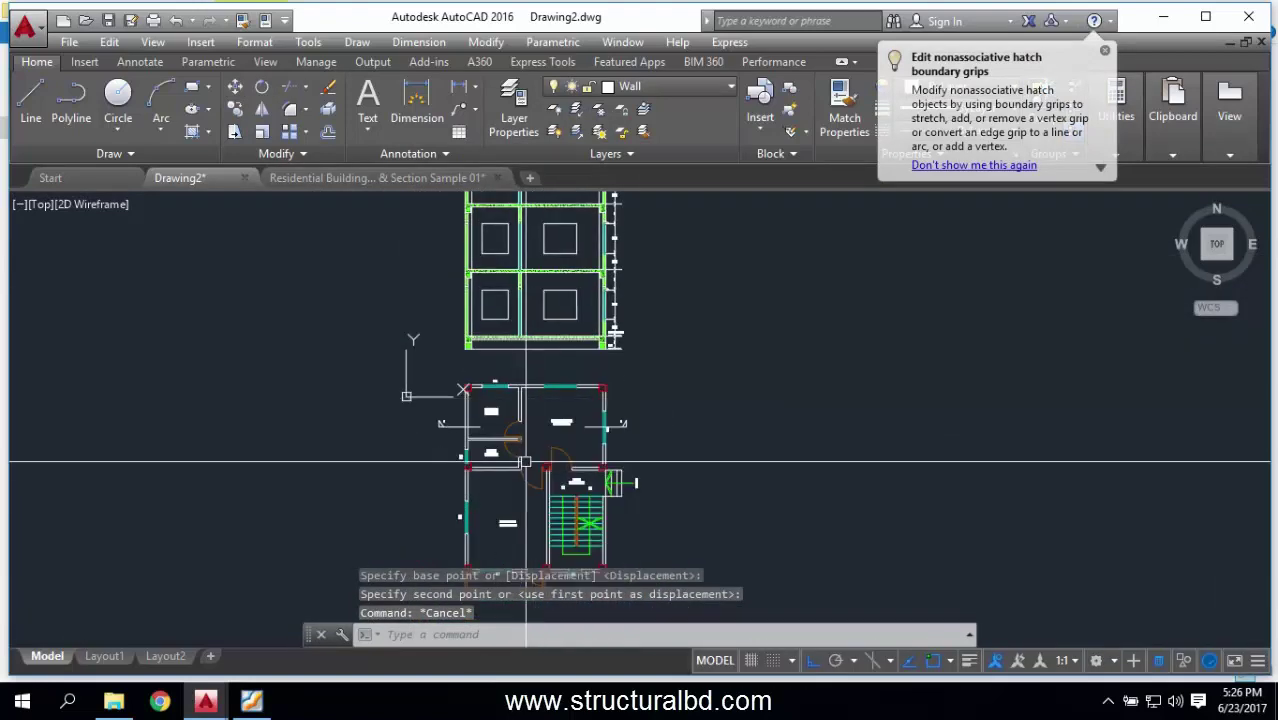
{"action": "scroll", "coordinate": [520, 482], "scroll_direction": "up", "scroll_amount": 3}
{"action": "left_click", "coordinate": [479, 366]}
{"action": "type", "text": "co"}
{"action": "key", "text": "Return"}
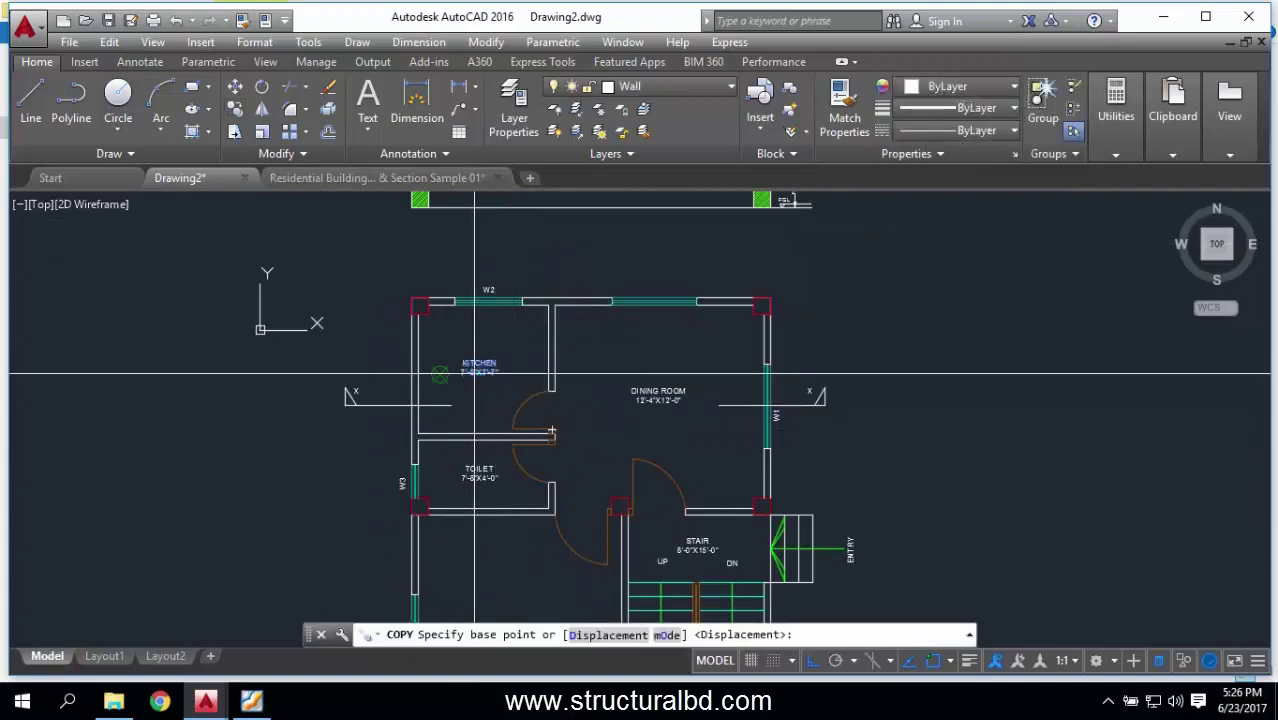
Step: Place a copy of the KITCHEN label below the section and retype it as SECTION X-X
{"action": "left_click", "coordinate": [471, 371]}
{"action": "scroll", "coordinate": [479, 410], "scroll_direction": "up", "scroll_amount": 5}
{"action": "key", "text": "Escape"}
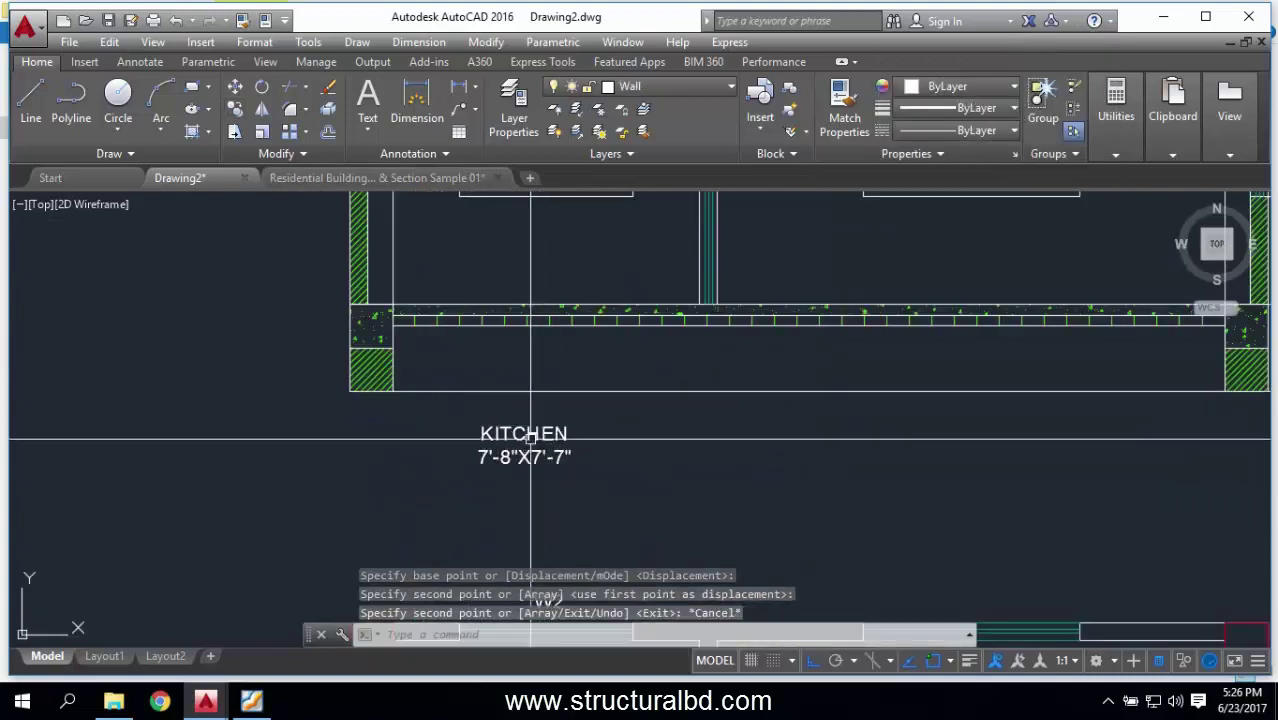
{"action": "double_click", "coordinate": [500, 440]}
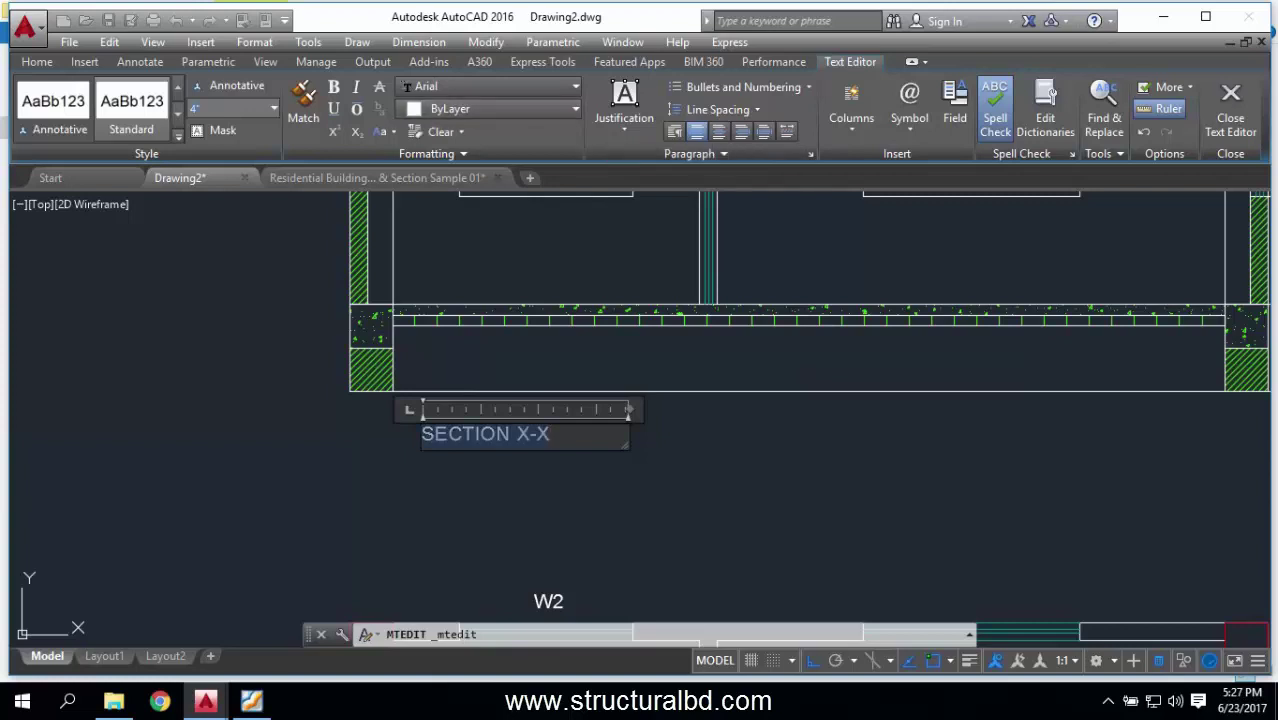
{"action": "left_click", "coordinate": [650, 480]}
{"action": "left_click", "coordinate": [520, 437]}
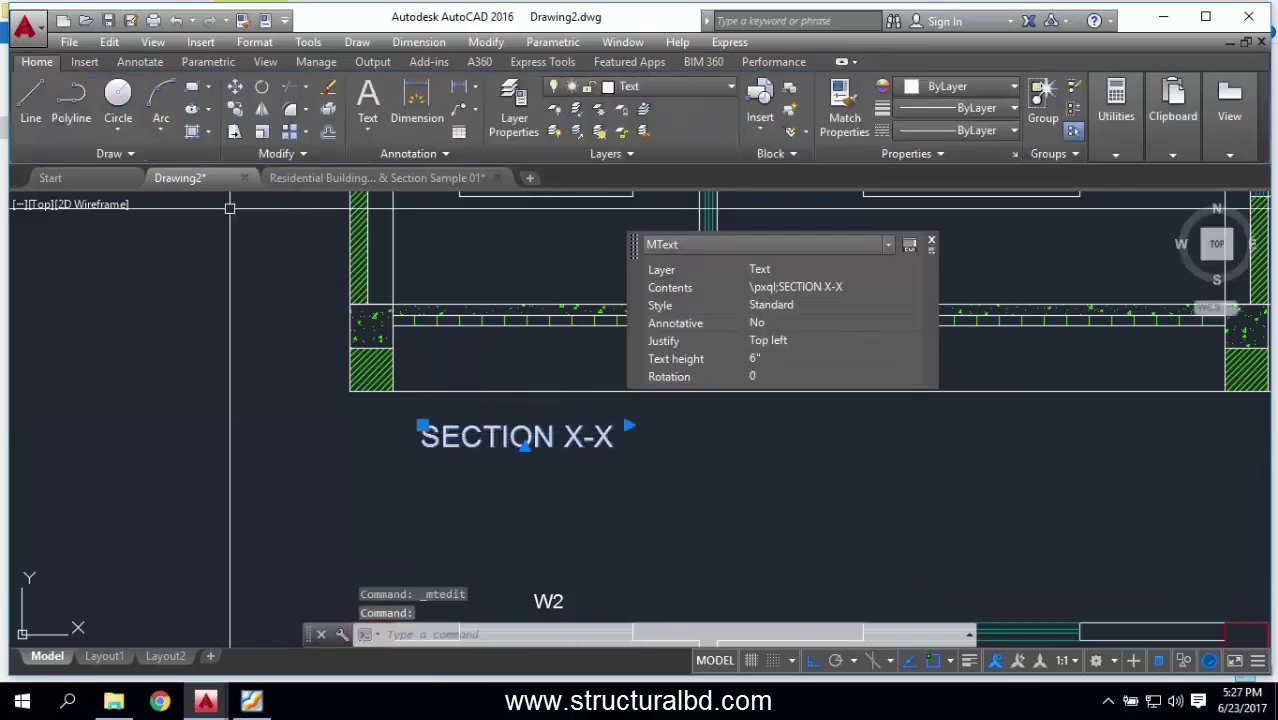
Step: Move the SECTION X-X title to just below the section's bottom-left corner
{"action": "left_click", "coordinate": [234, 87]}
{"action": "left_click", "coordinate": [224, 449]}
{"action": "scroll", "coordinate": [515, 318], "scroll_direction": "down", "scroll_amount": 5}
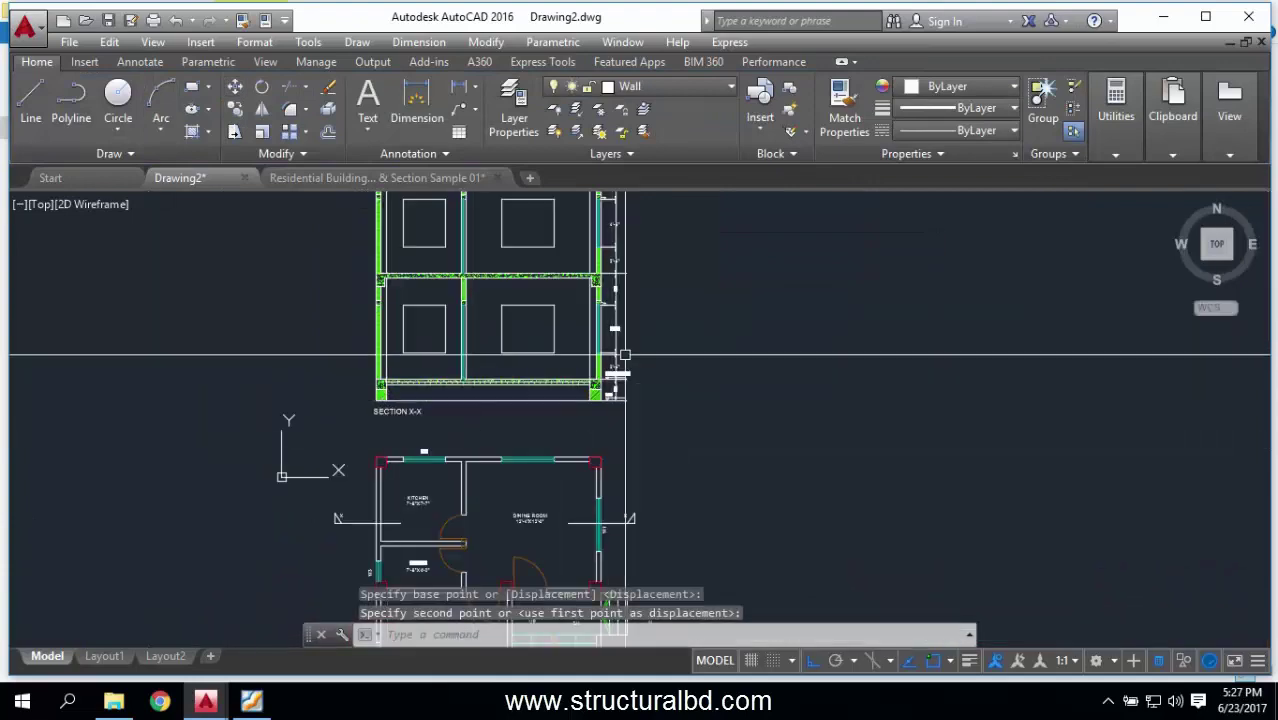
{"action": "scroll", "coordinate": [515, 318], "scroll_direction": "up", "scroll_amount": 5}
{"action": "scroll", "coordinate": [556, 343], "scroll_direction": "down", "scroll_amount": 3}
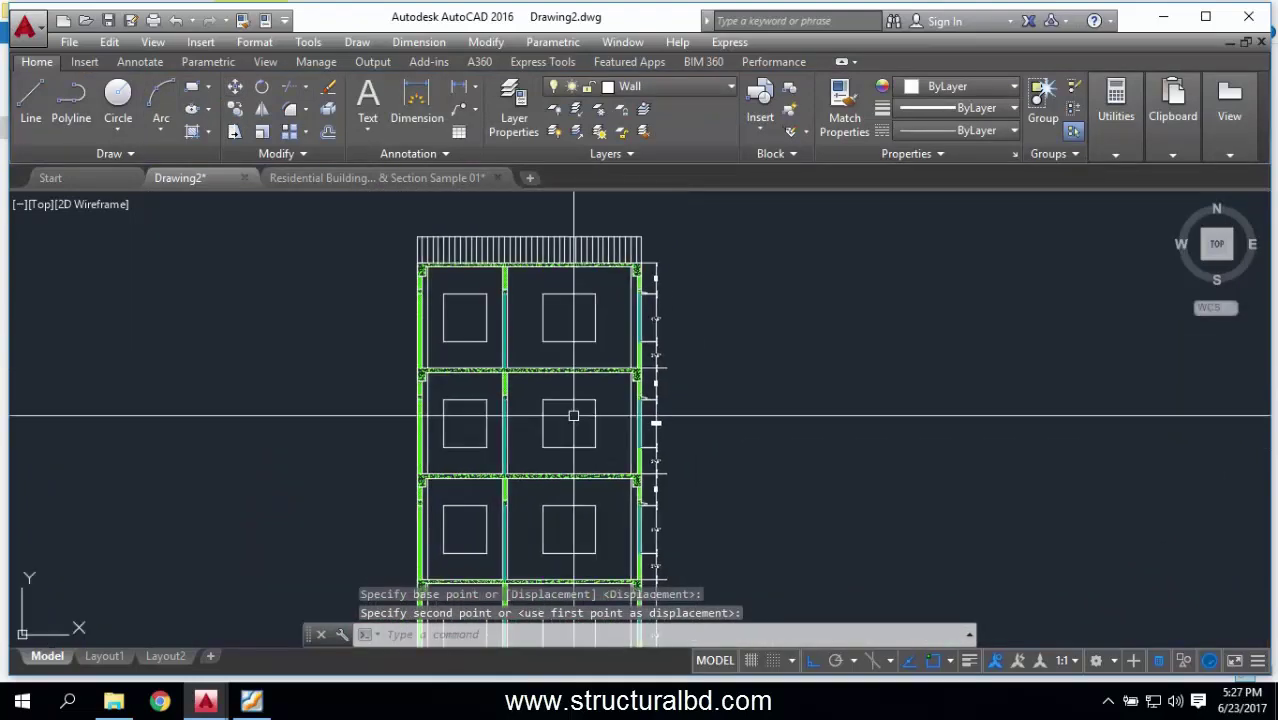
{"action": "scroll", "coordinate": [589, 291], "scroll_direction": "up", "scroll_amount": 3}
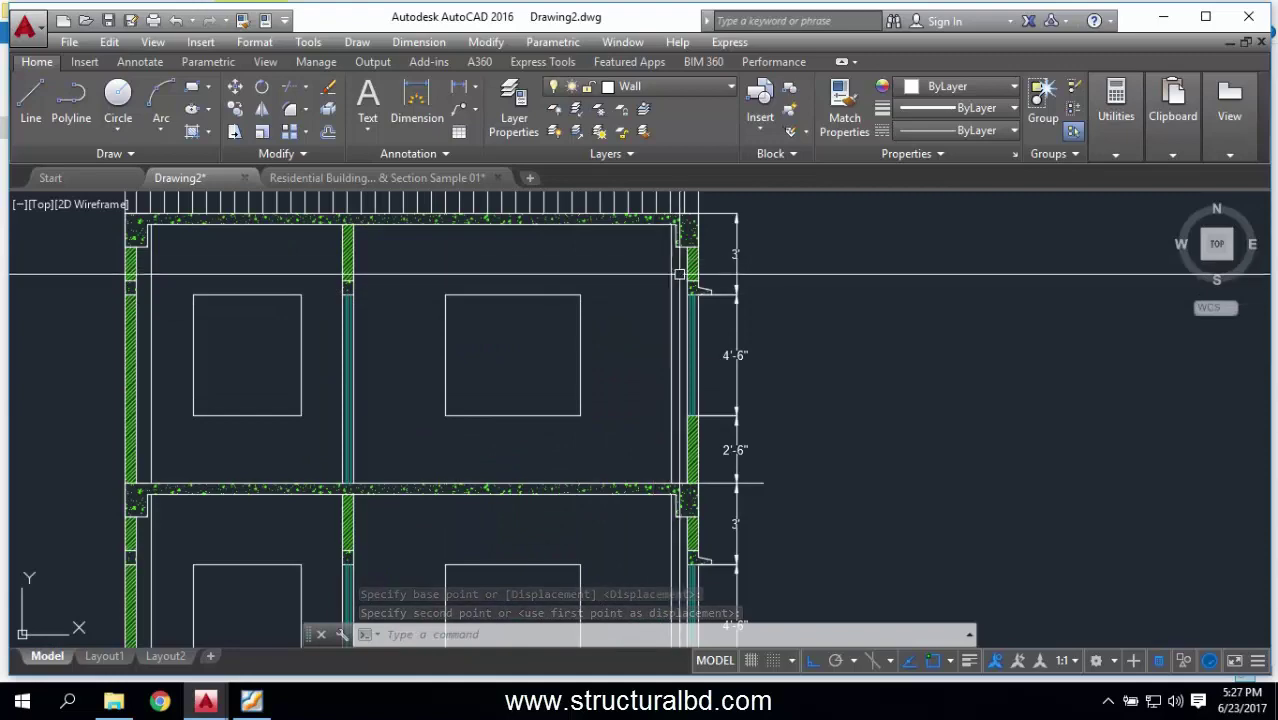
{"action": "scroll", "coordinate": [595, 394], "scroll_direction": "down", "scroll_amount": 3}
Step: Pan and zoom over the section to inspect the repositioned title
{"action": "middle_click_drag", "start_coordinate": [595, 394], "coordinate": [559, 285]}
{"action": "scroll", "coordinate": [579, 402], "scroll_direction": "down", "scroll_amount": 1}
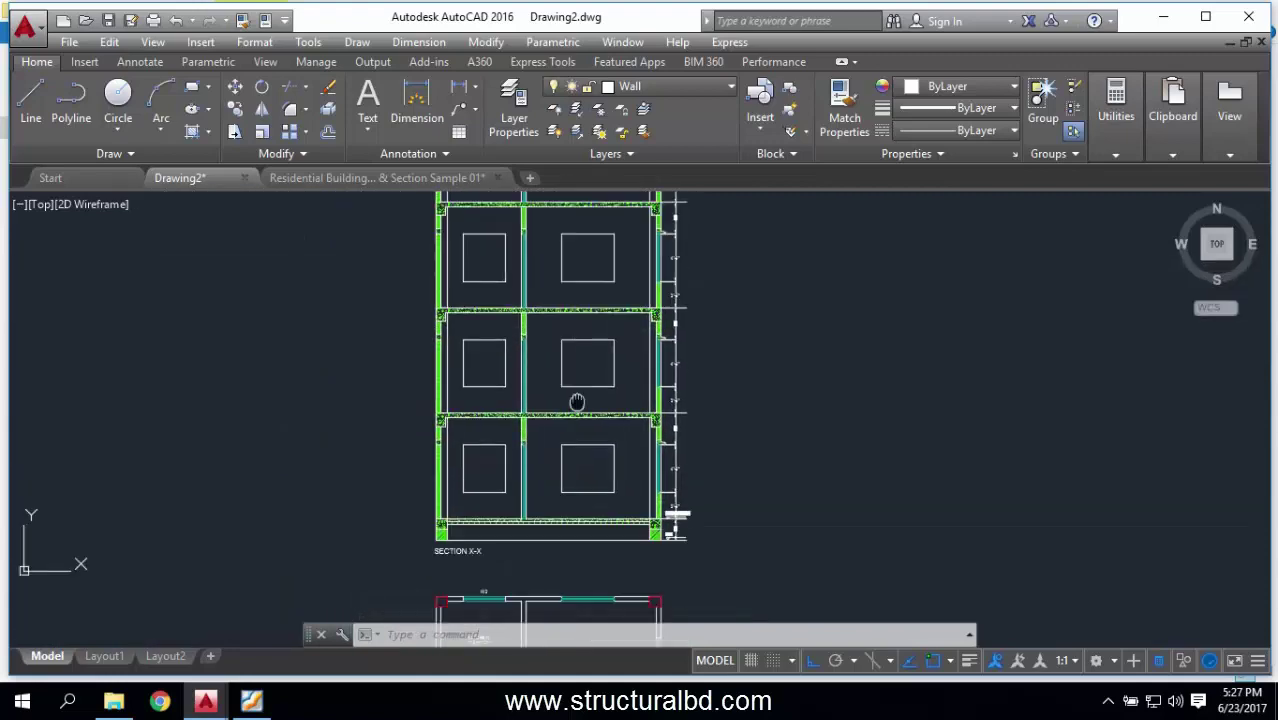
{"action": "scroll", "coordinate": [585, 444], "scroll_direction": "up", "scroll_amount": 4}
{"action": "scroll", "coordinate": [585, 436], "scroll_direction": "down", "scroll_amount": 4}
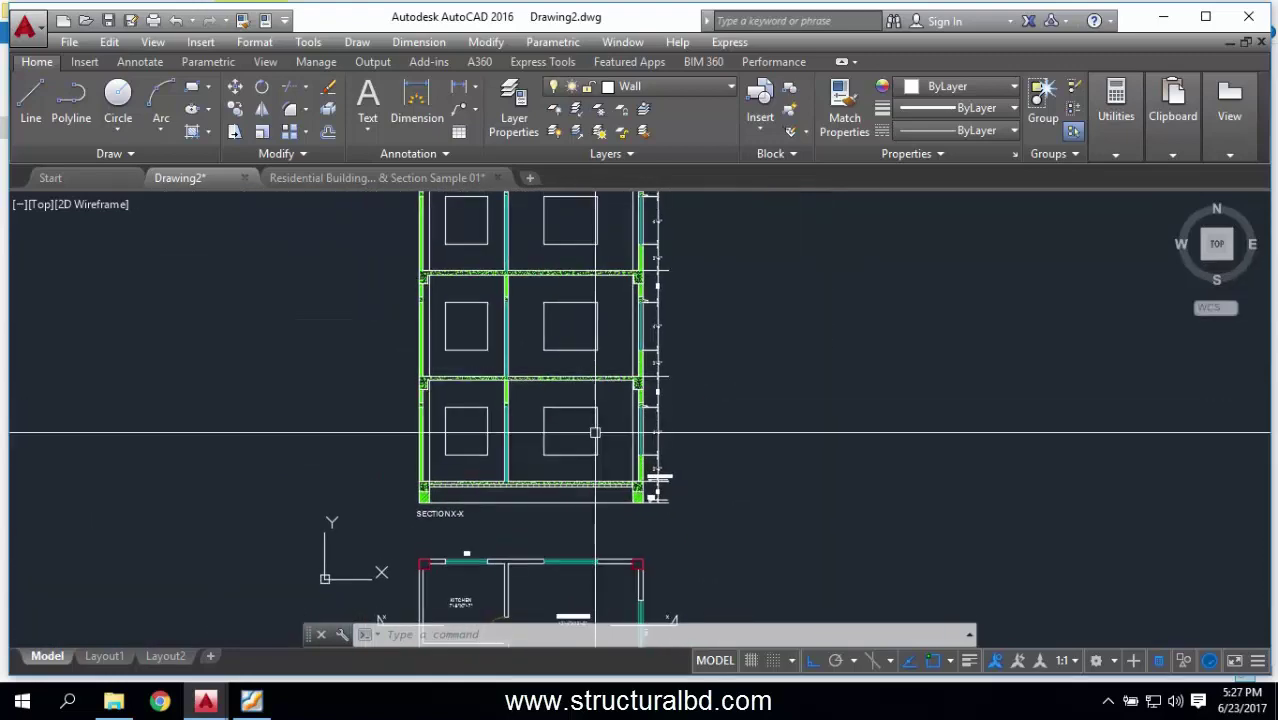
{"action": "scroll", "coordinate": [575, 380], "scroll_direction": "up", "scroll_amount": 4}
{"action": "scroll", "coordinate": [645, 330], "scroll_direction": "down", "scroll_amount": 5}
{"action": "scroll", "coordinate": [562, 285], "scroll_direction": "up", "scroll_amount": 3}
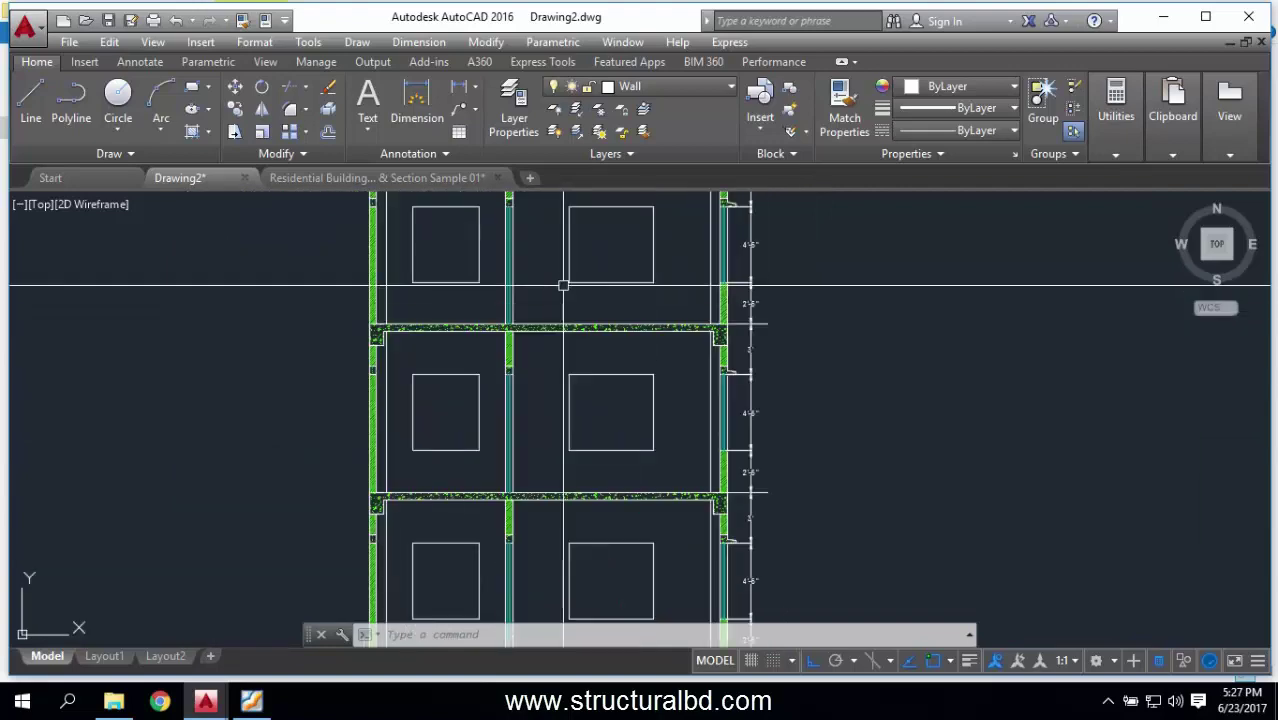
Step: Pan and zoom to check the titled section together with the floor plan beneath it
{"action": "middle_click_drag", "start_coordinate": [527, 327], "coordinate": [565, 393]}
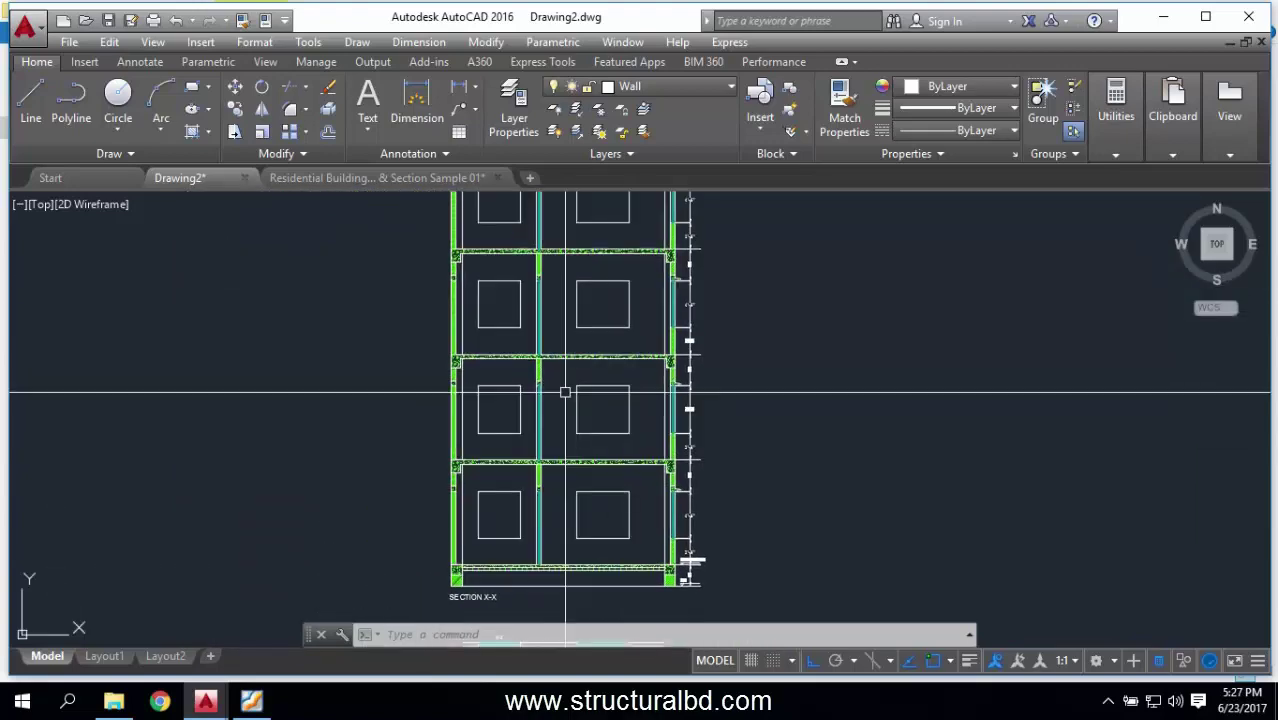
{"action": "scroll", "coordinate": [523, 344], "scroll_direction": "down", "scroll_amount": 2}
{"action": "scroll", "coordinate": [582, 328], "scroll_direction": "up", "scroll_amount": 2}
{"action": "scroll", "coordinate": [584, 412], "scroll_direction": "down", "scroll_amount": 2}
{"action": "scroll", "coordinate": [584, 340], "scroll_direction": "up", "scroll_amount": 2}
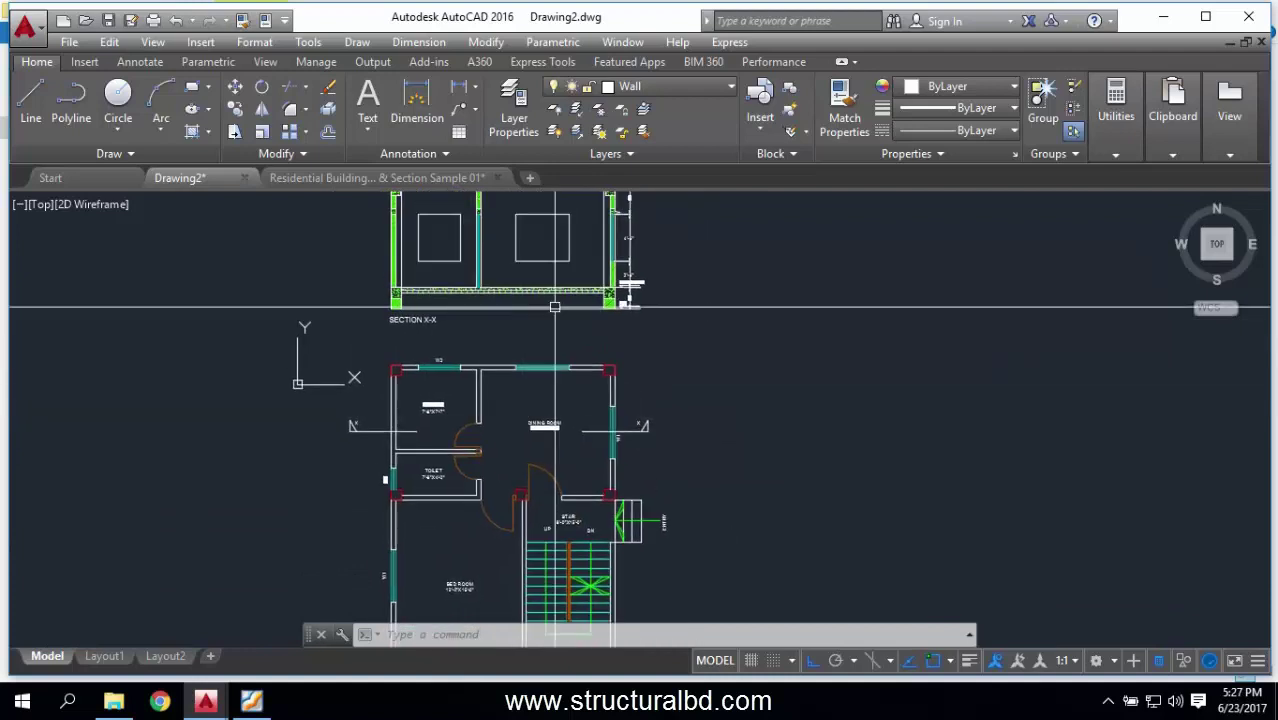
{"action": "scroll", "coordinate": [640, 500], "scroll_direction": "down", "scroll_amount": 2}
{"action": "scroll", "coordinate": [613, 414], "scroll_direction": "up", "scroll_amount": 2}
{"action": "scroll", "coordinate": [598, 345], "scroll_direction": "up", "scroll_amount": 2}
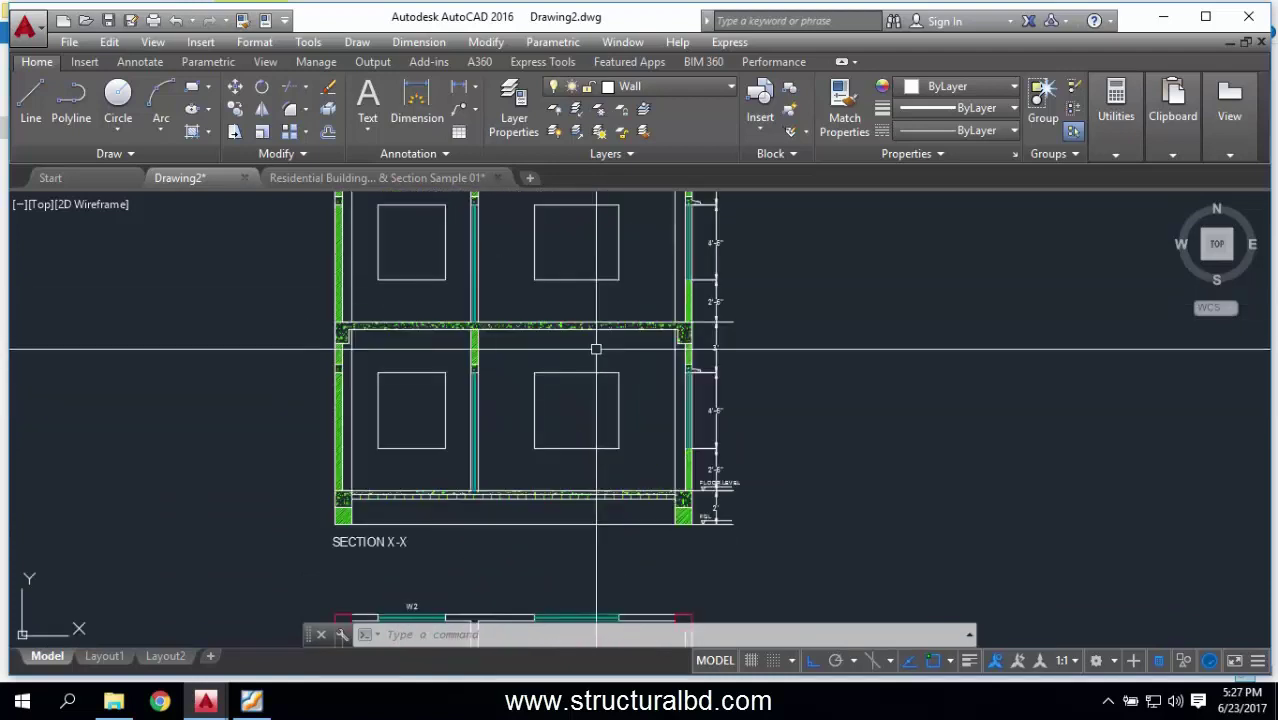
{"action": "scroll", "coordinate": [690, 325], "scroll_direction": "up", "scroll_amount": 3}
{"action": "scroll", "coordinate": [590, 320], "scroll_direction": "down", "scroll_amount": 5}
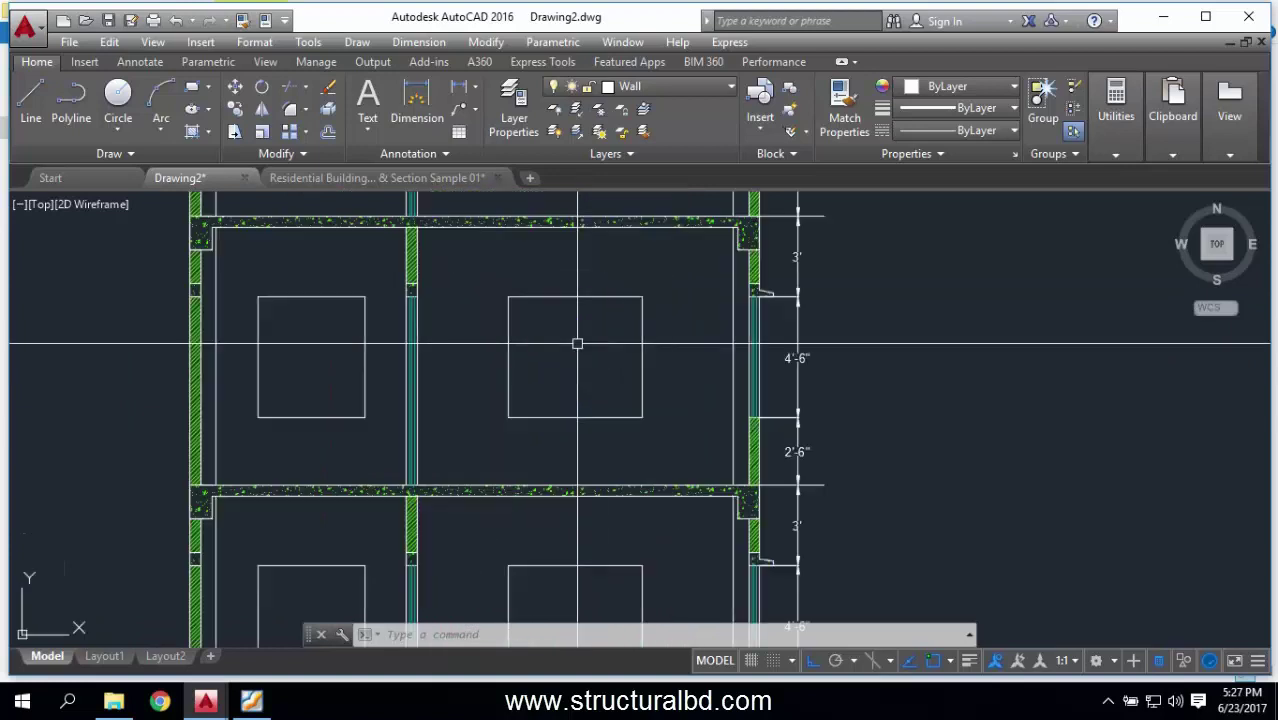
{"action": "scroll", "coordinate": [597, 288], "scroll_direction": "down", "scroll_amount": 4}
{"action": "scroll", "coordinate": [590, 400], "scroll_direction": "up", "scroll_amount": 4}
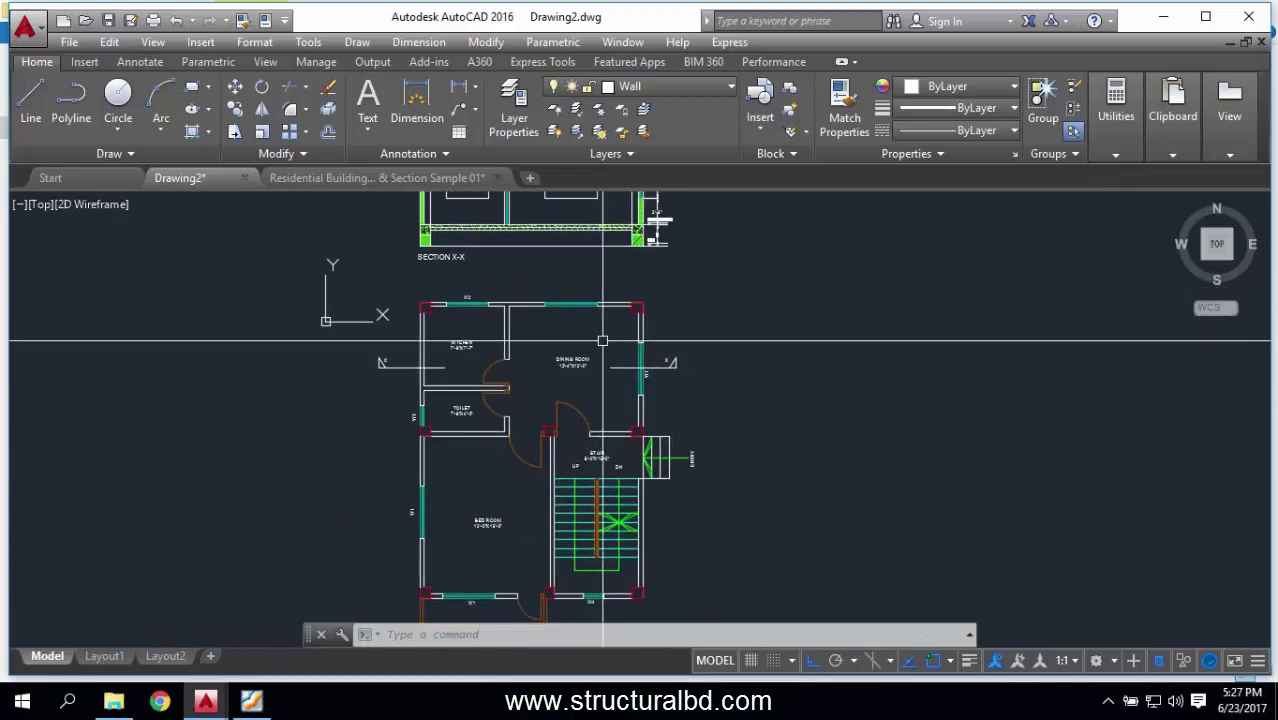
{"action": "middle_click_drag", "start_coordinate": [636, 362], "coordinate": [604, 317]}
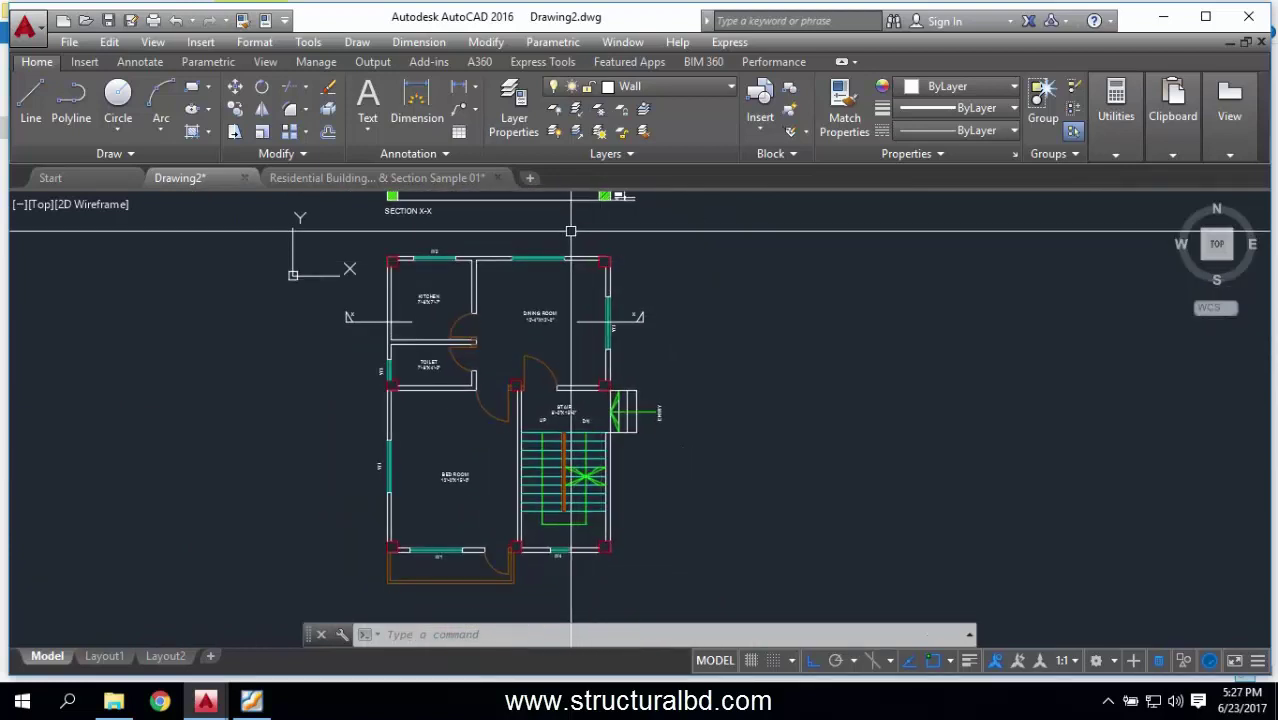